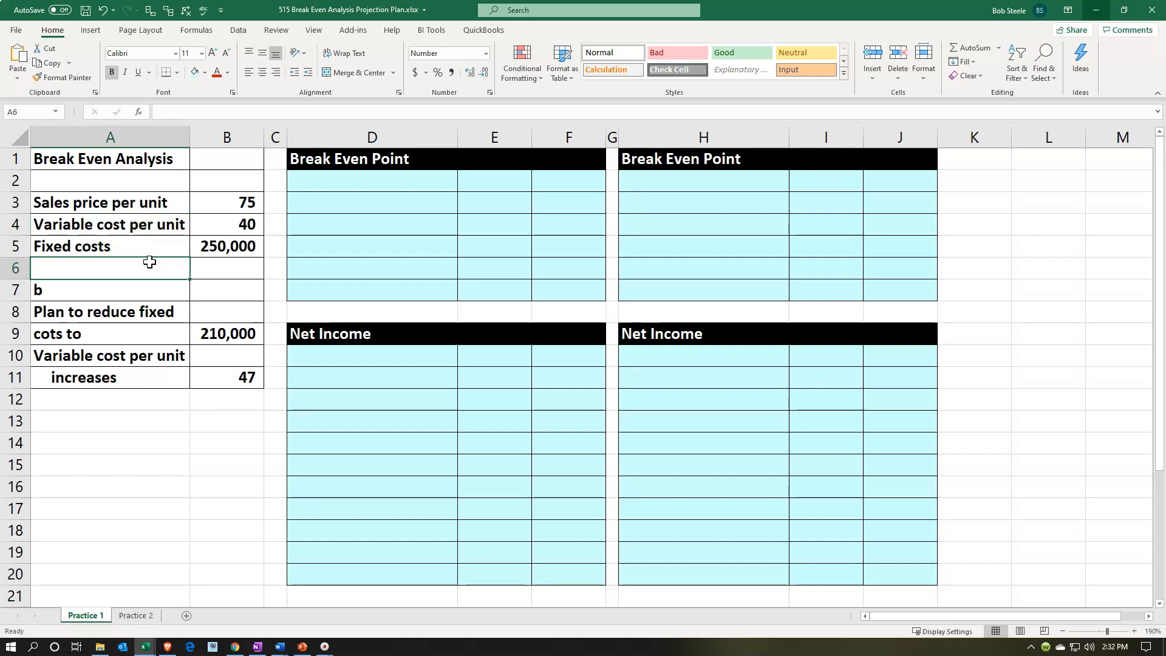
# Correct the misspelled word in A9 so the label reads "costs to"
pyautogui.click(142, 310)
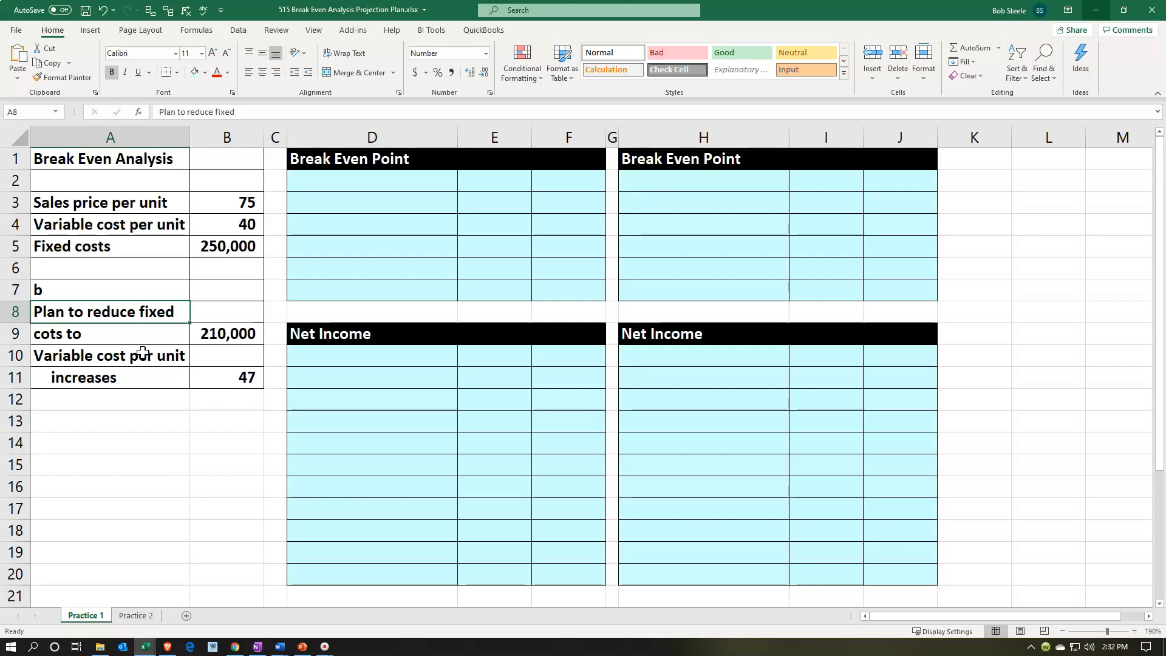
pyautogui.doubleClick(57, 334)
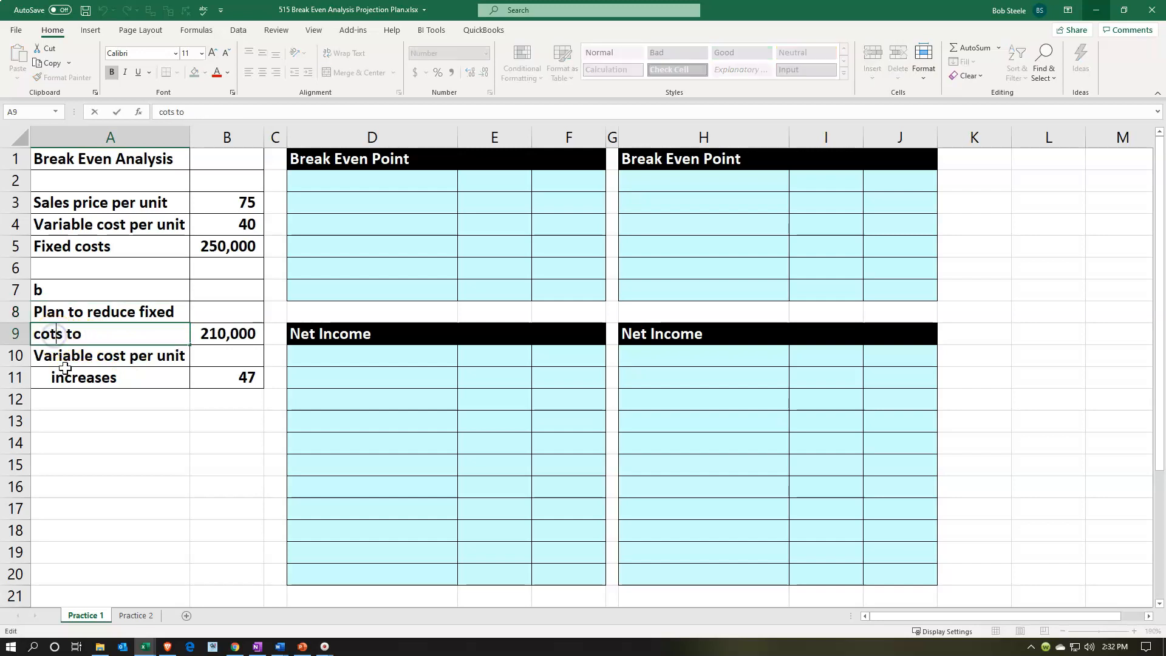
pyautogui.write('s')
pyautogui.press('Return')
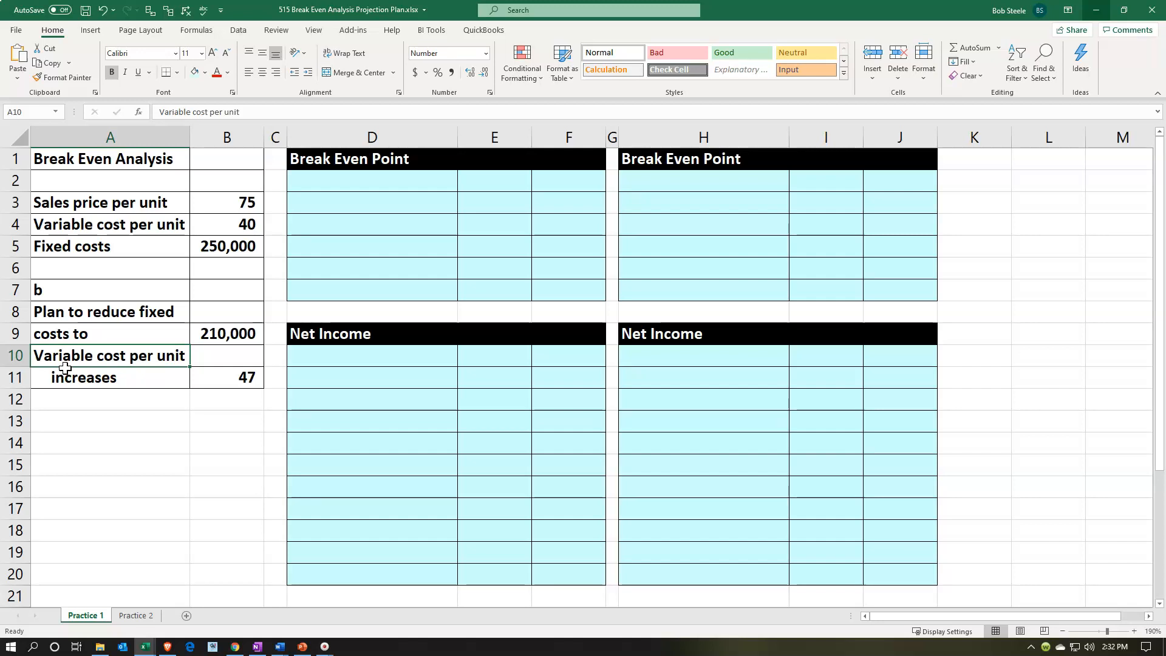
# Review the given sales price, variable cost, fixed costs and the planned cost changes in columns A and B
pyautogui.click(76, 360)
pyautogui.click(217, 377)
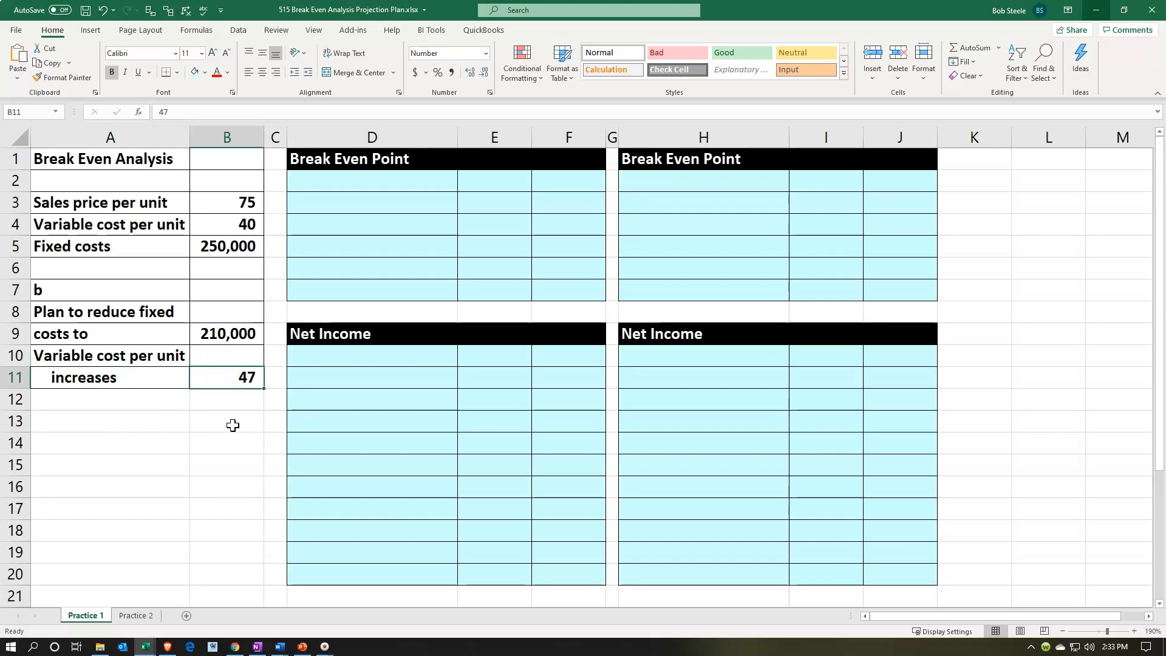
pyautogui.press('Up')
pyautogui.press('Up')
pyautogui.press('Up')
pyautogui.press('Up')
pyautogui.press('Up')
pyautogui.press('Up')
pyautogui.press('Up')
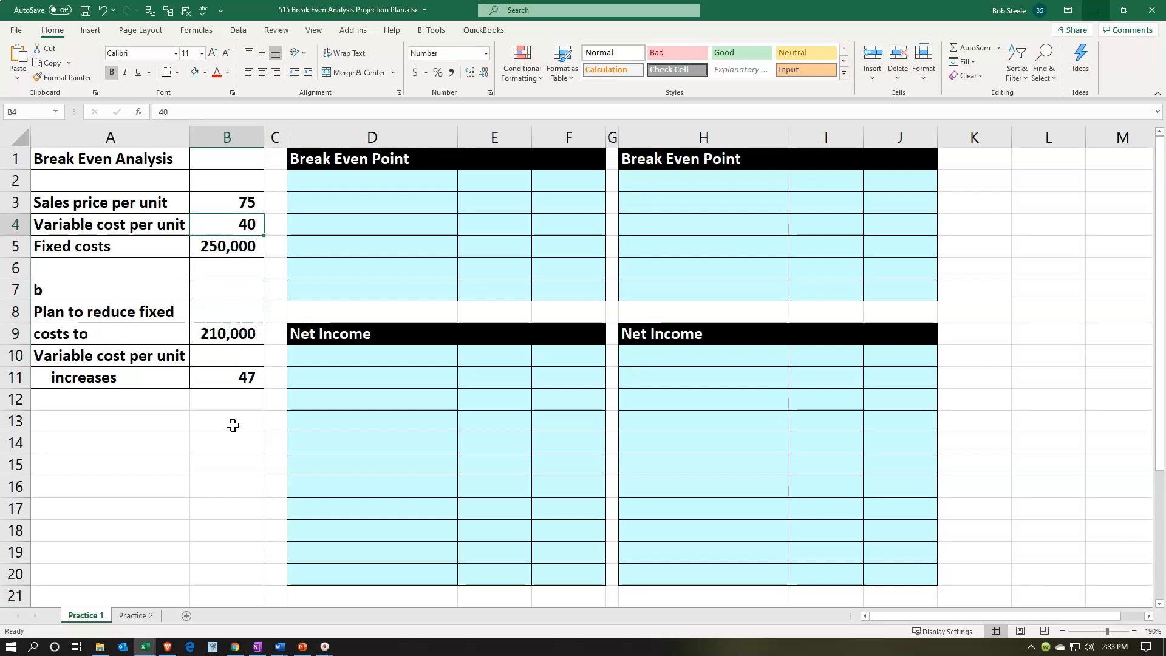
pyautogui.press('Up')
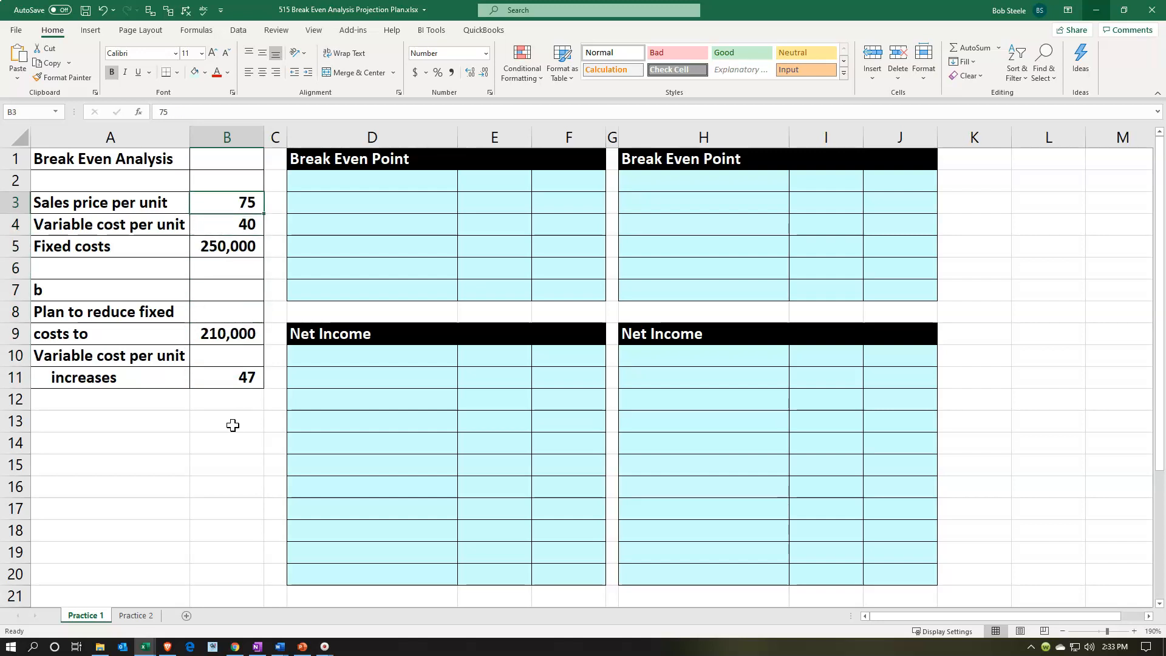
pyautogui.press('Down')
pyautogui.press('Down')
pyautogui.press('Down')
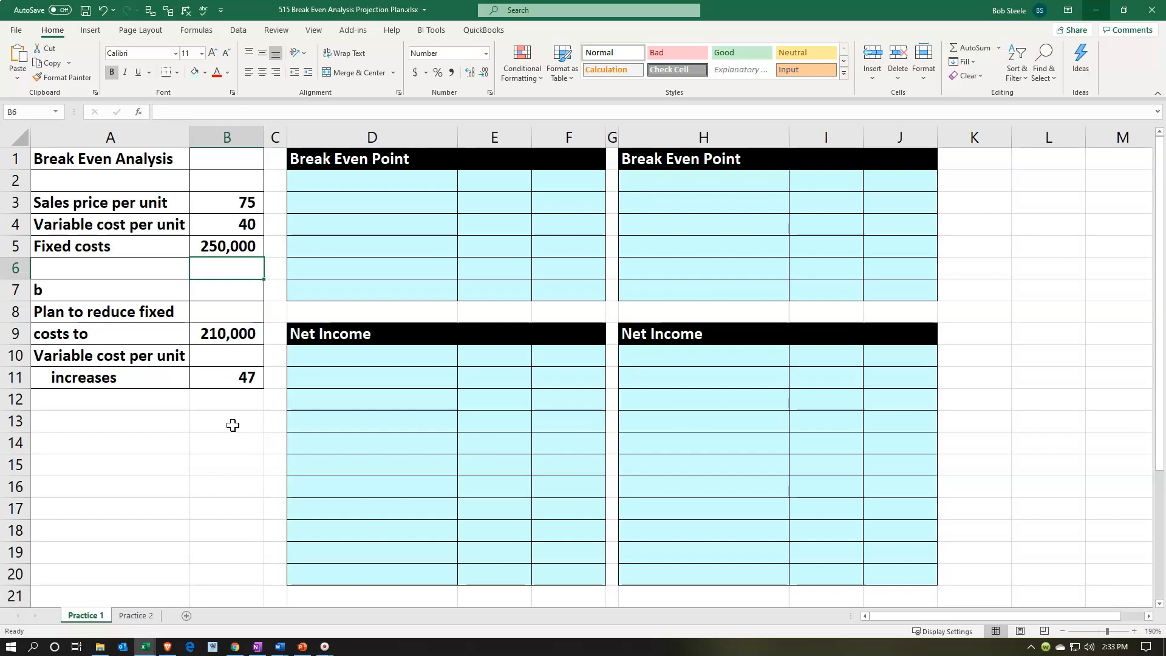
pyautogui.press('Down')
pyautogui.press('Down')
pyautogui.press('Down')
pyautogui.press('Down')
pyautogui.press('Down')
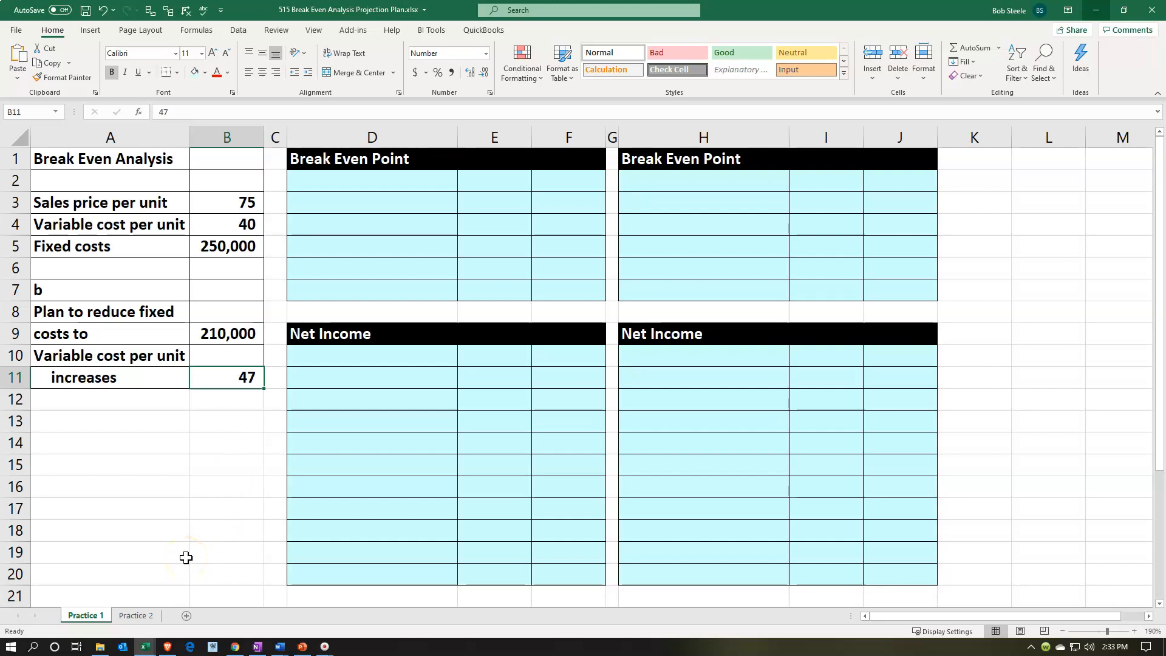
pyautogui.press('Left')
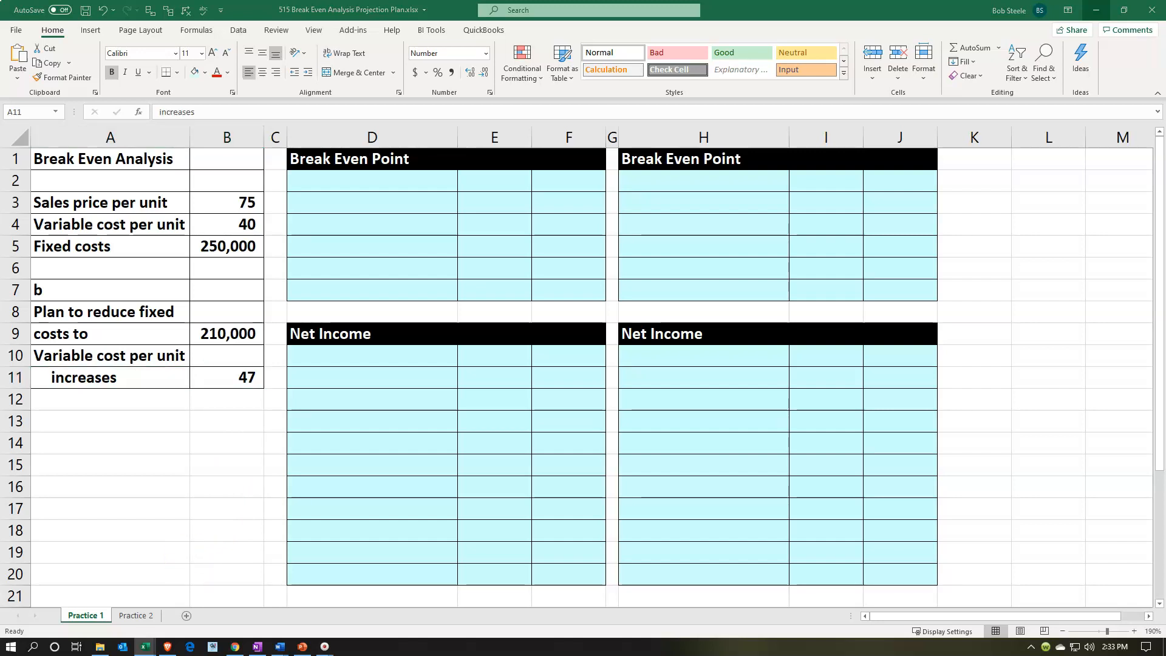
# Enter the label "Fixed cost" in D2 under the first Break Even Point heading
pyautogui.hotkey('ctrl', 'c')
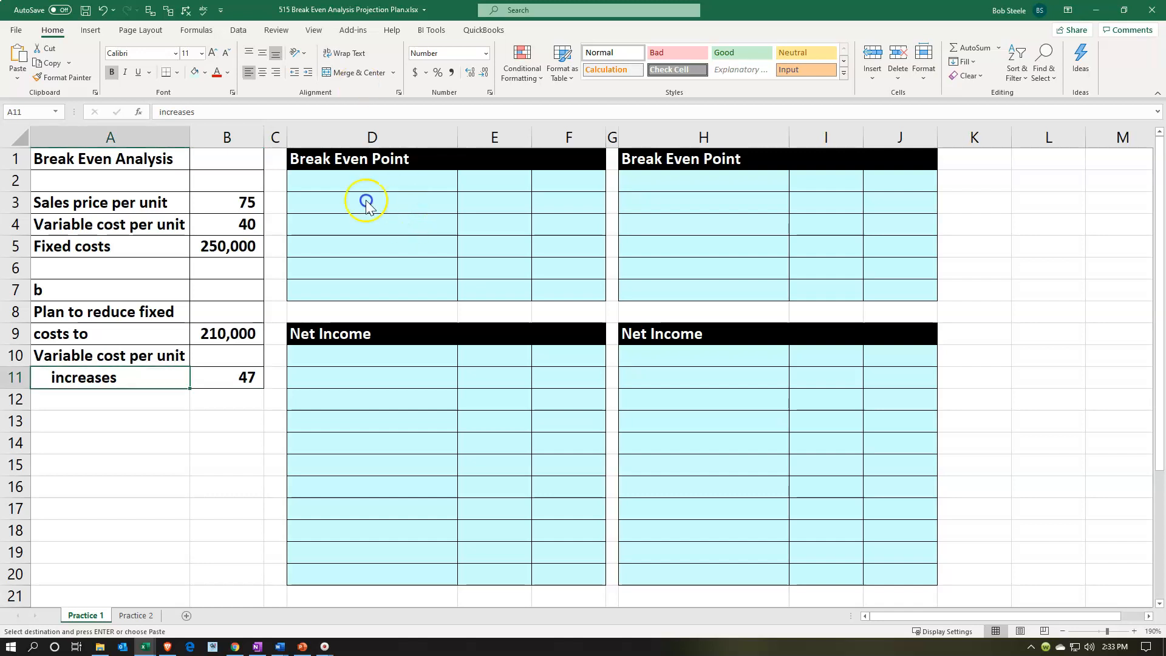
pyautogui.click(344, 186)
pyautogui.hotkey('ctrl', 'v')
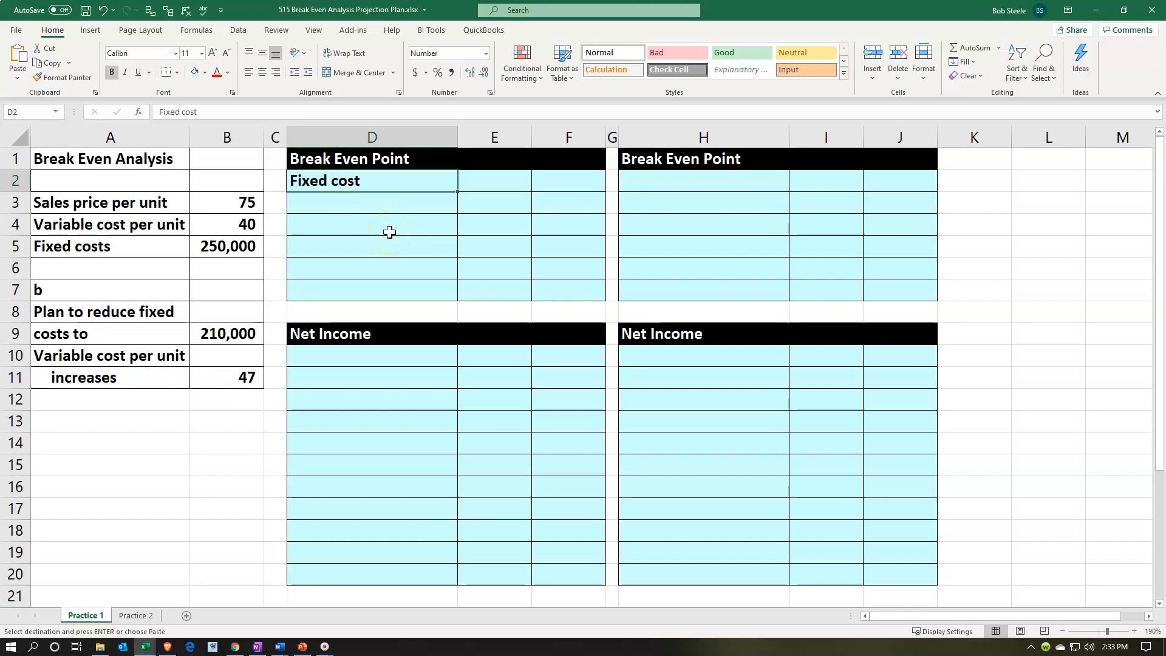
# Link F2 in the Fixed cost row to the original fixed costs in B5
pyautogui.press('Right')
pyautogui.press('Right')
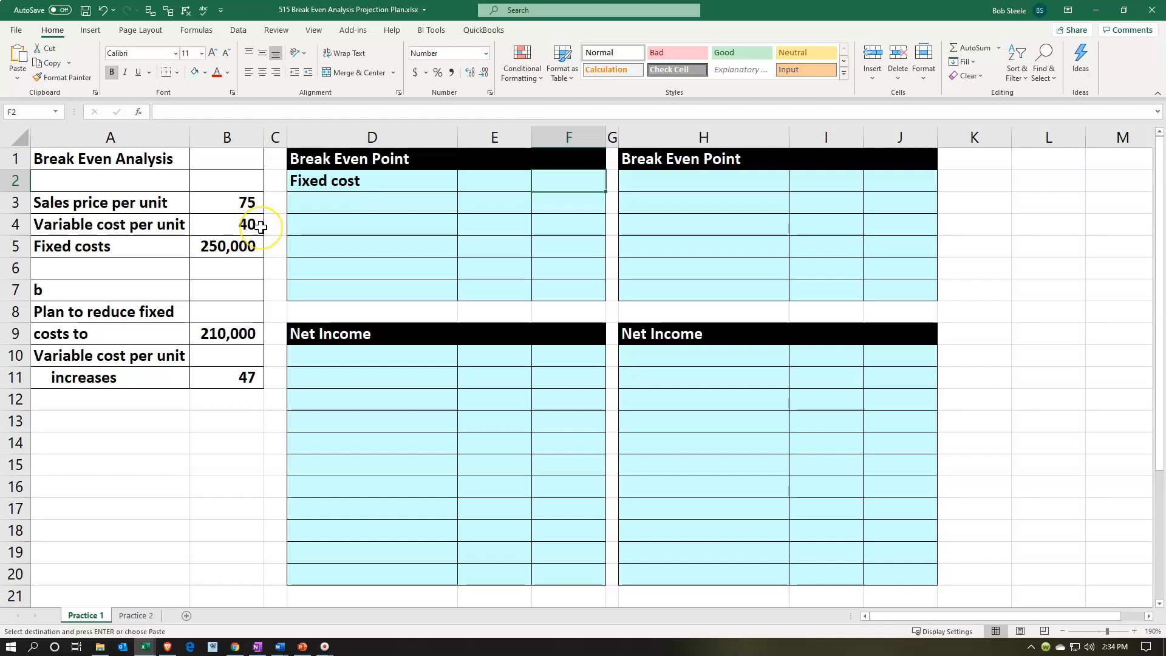
pyautogui.click(428, 225)
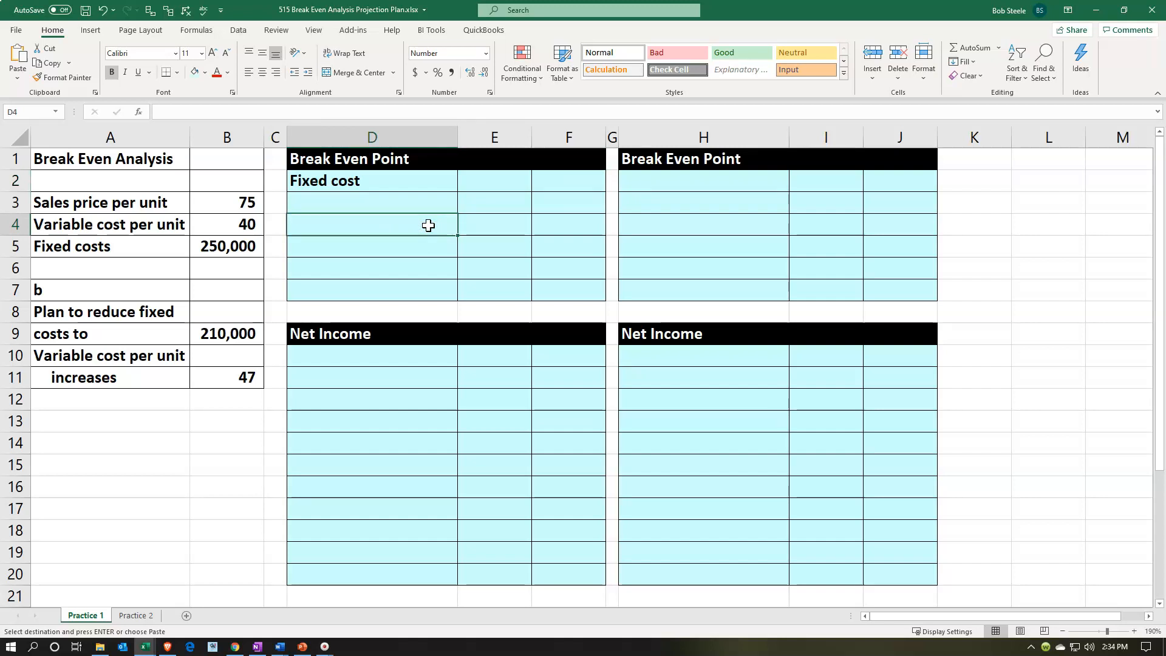
pyautogui.press('Right')
pyautogui.press('Up')
pyautogui.press('Up')
pyautogui.press('Right')
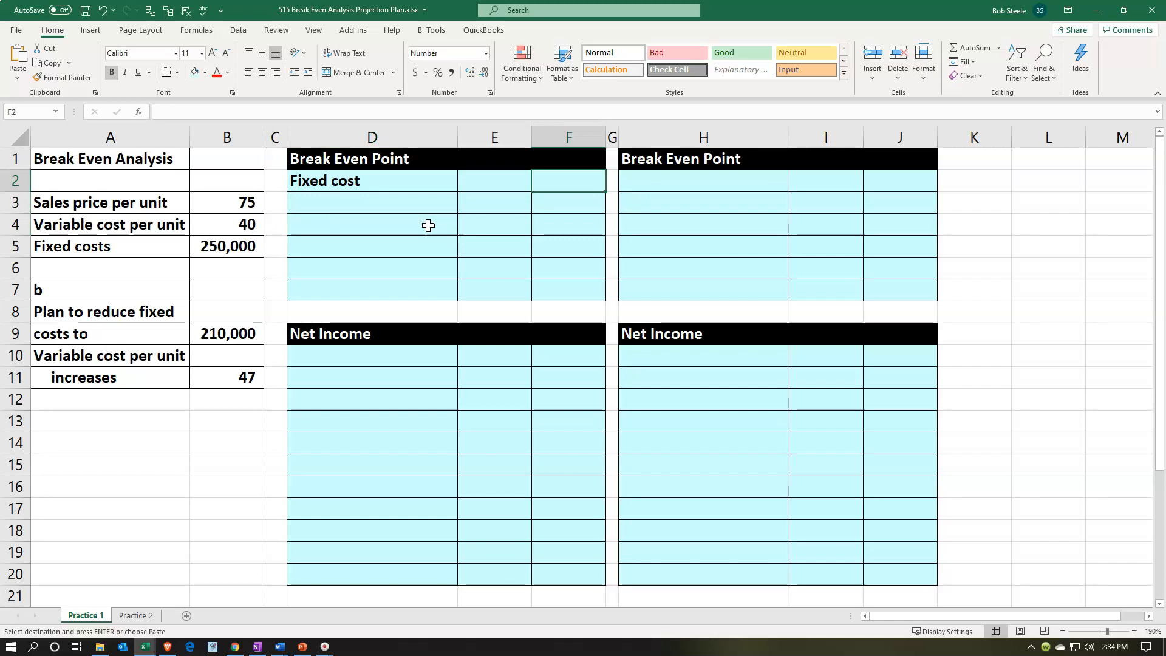
pyautogui.write('=')
pyautogui.press('Left')
pyautogui.press('Left')
pyautogui.press('Left')
pyautogui.press('Left')
pyautogui.press('Down')
pyautogui.press('Down')
pyautogui.press('Down')
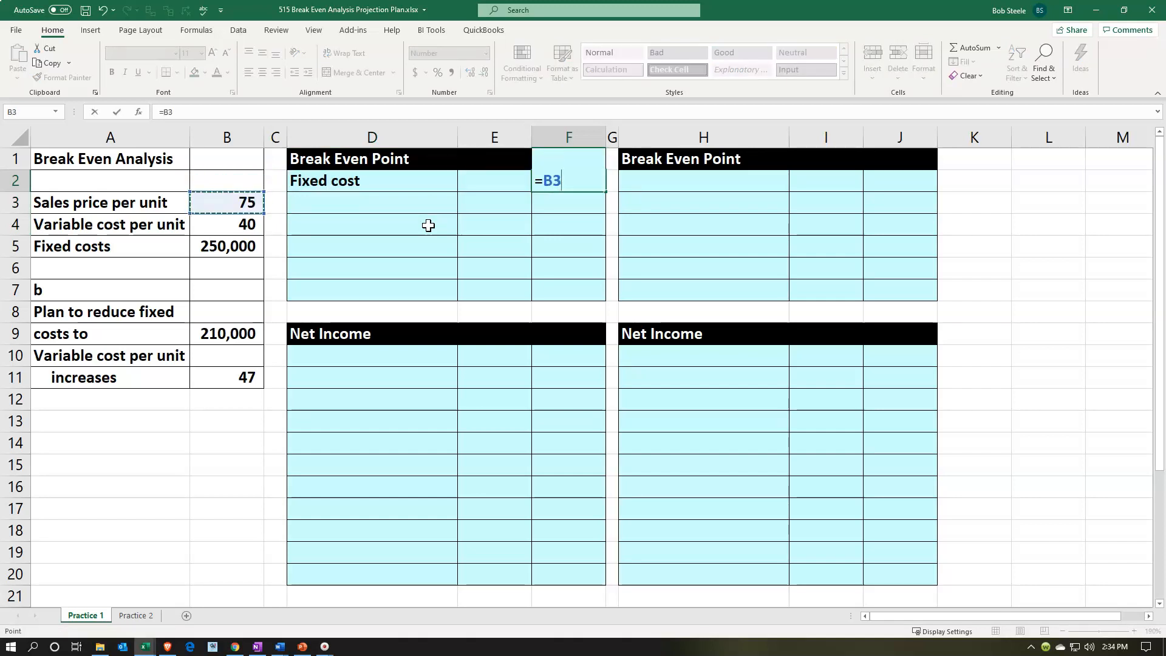
pyautogui.press('Return')
pyautogui.press('Left')
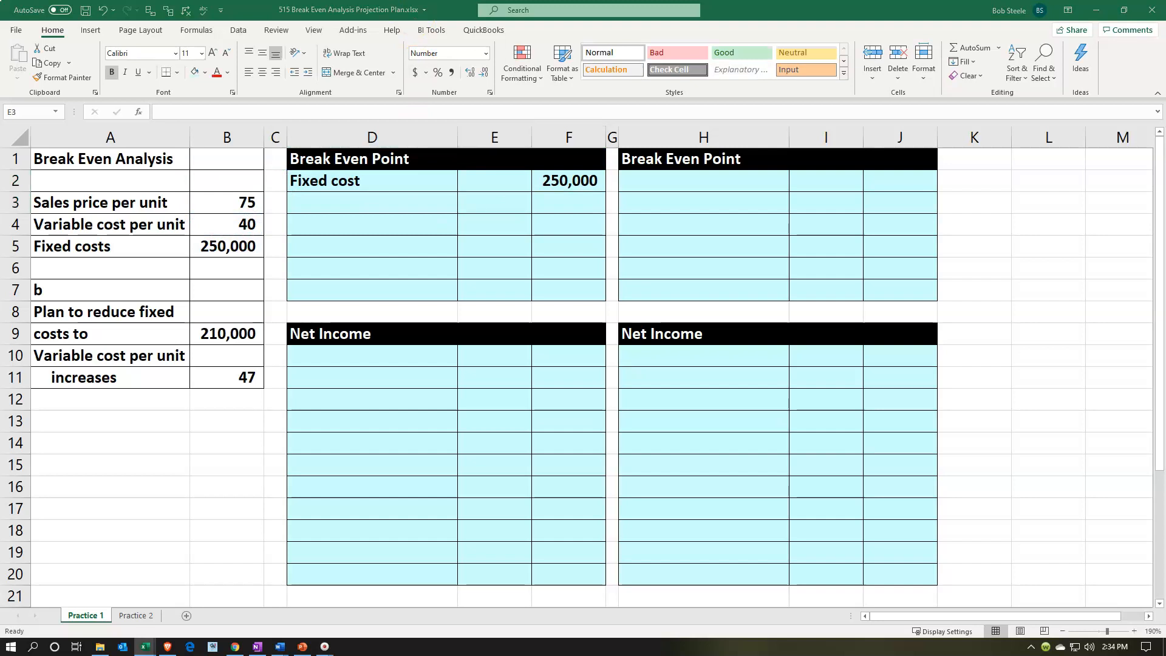
# Enter the label "Contribution margin per unit:" in D3
pyautogui.click(364, 205)
pyautogui.hotkey('ctrl', 'v')
pyautogui.press('Return')
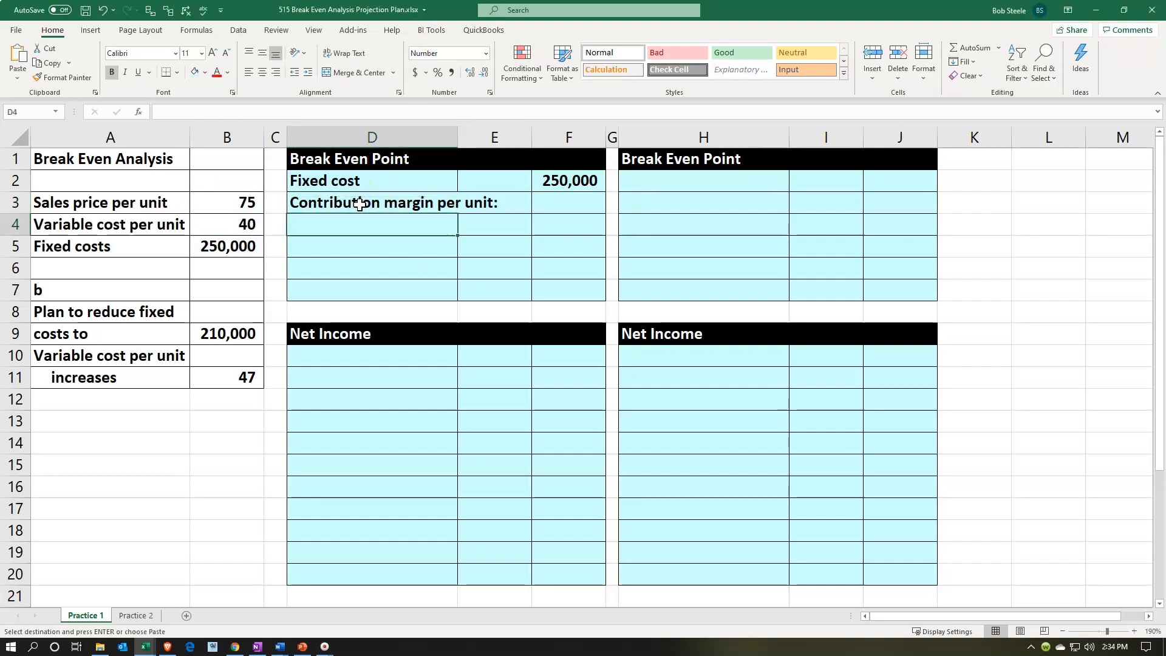
# Link D4 and D5 to the sales price and variable cost per unit labels in A3 and A4
pyautogui.write('+')
pyautogui.press('Left')
pyautogui.press('Left')
pyautogui.press('Left')
pyautogui.press('Up')
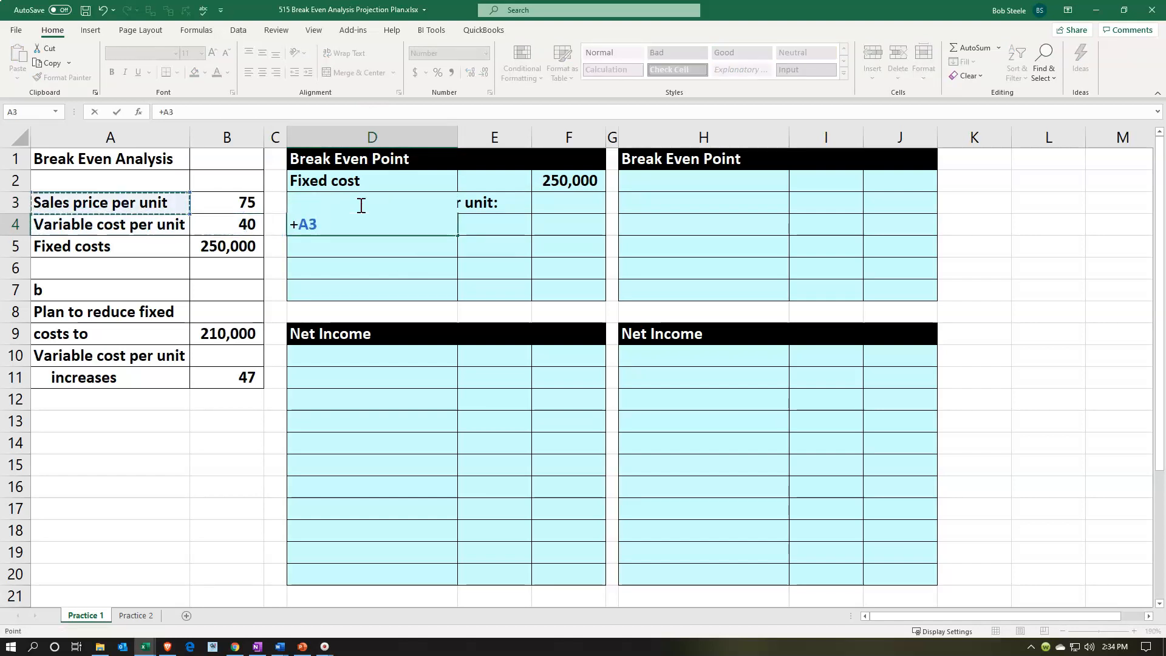
pyautogui.press('Return')
pyautogui.write('+')
pyautogui.press('Left')
pyautogui.press('Left')
pyautogui.press('Left')
pyautogui.press('Up')
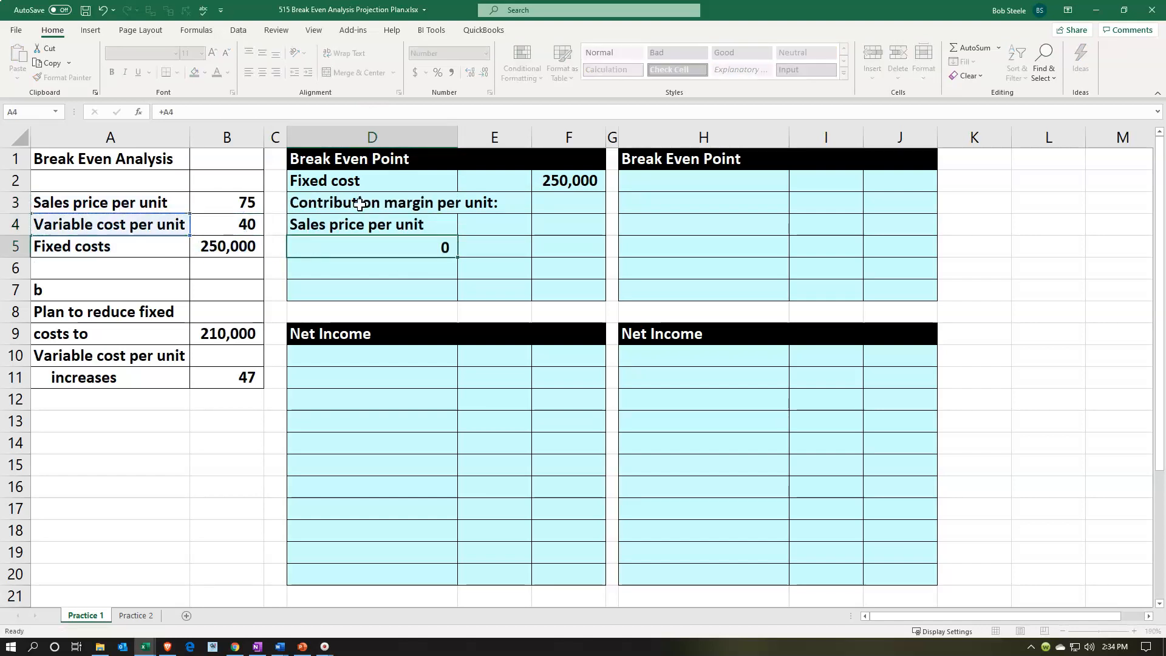
pyautogui.press('Return')
# Link E4 to the sales price per unit in B3
pyautogui.press('Right')
pyautogui.press('Up')
pyautogui.press('Up')
pyautogui.write('=')
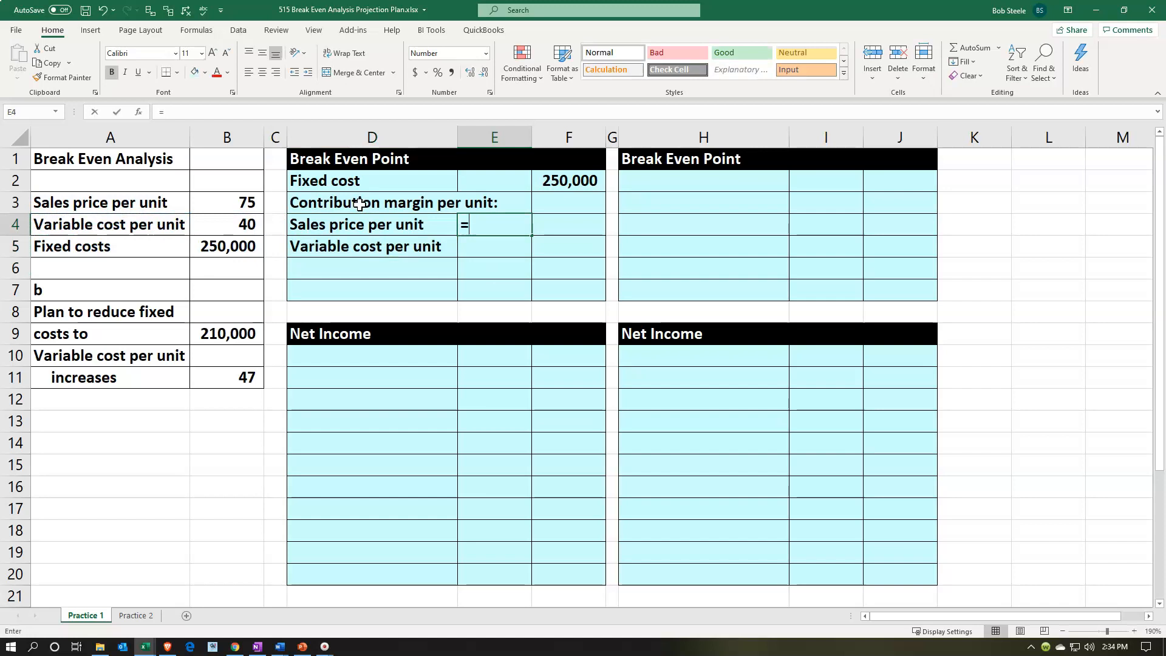
pyautogui.press('Left')
pyautogui.press('Left')
pyautogui.press('Left')
pyautogui.press('Up')
pyautogui.press('Return')
# Link E5 to the variable cost per unit in B4 and underline the cell
pyautogui.write('=')
pyautogui.press('Left')
pyautogui.press('Left')
pyautogui.press('Up')
pyautogui.press('Left')
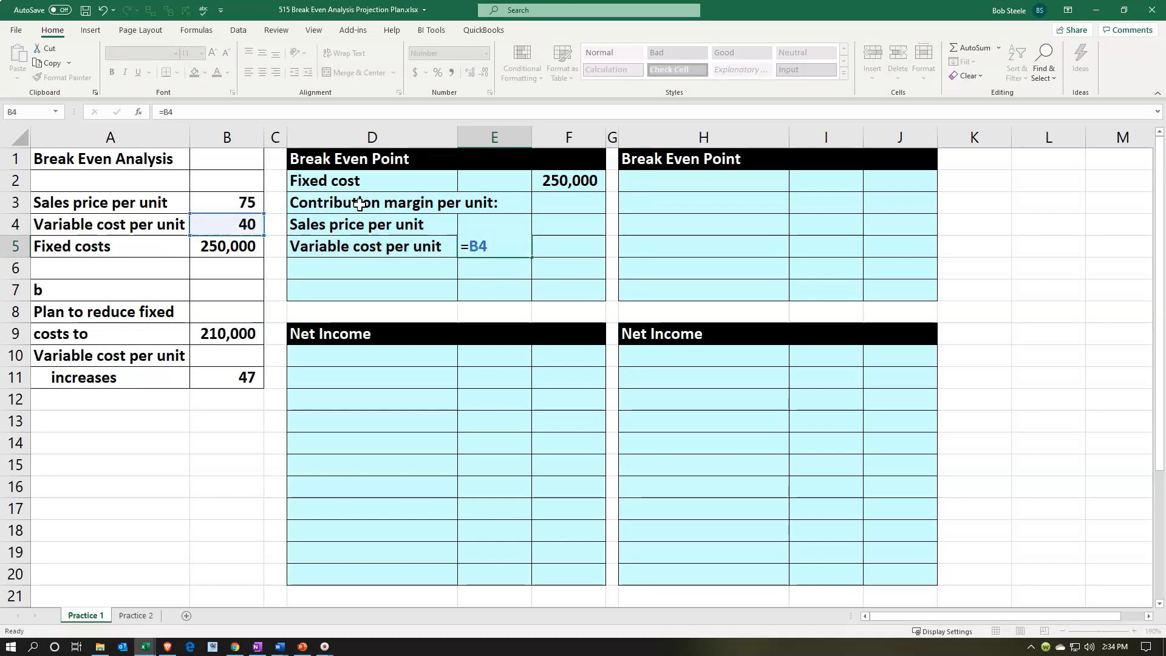
pyautogui.press('Return')
pyautogui.press('Up')
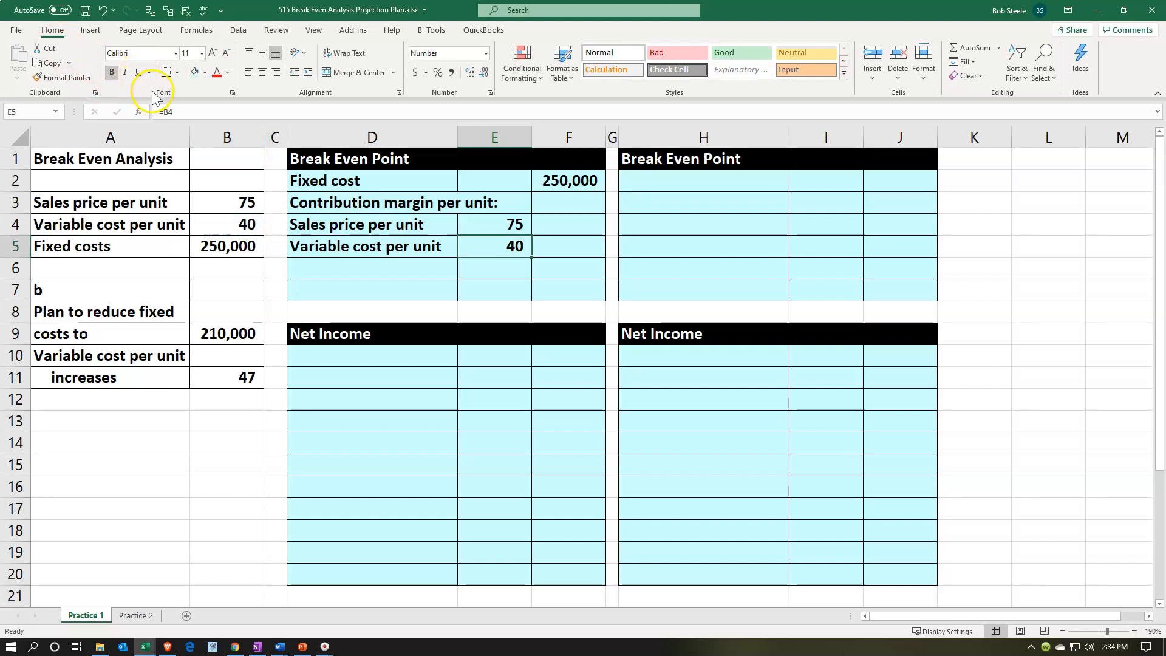
pyautogui.click(139, 72)
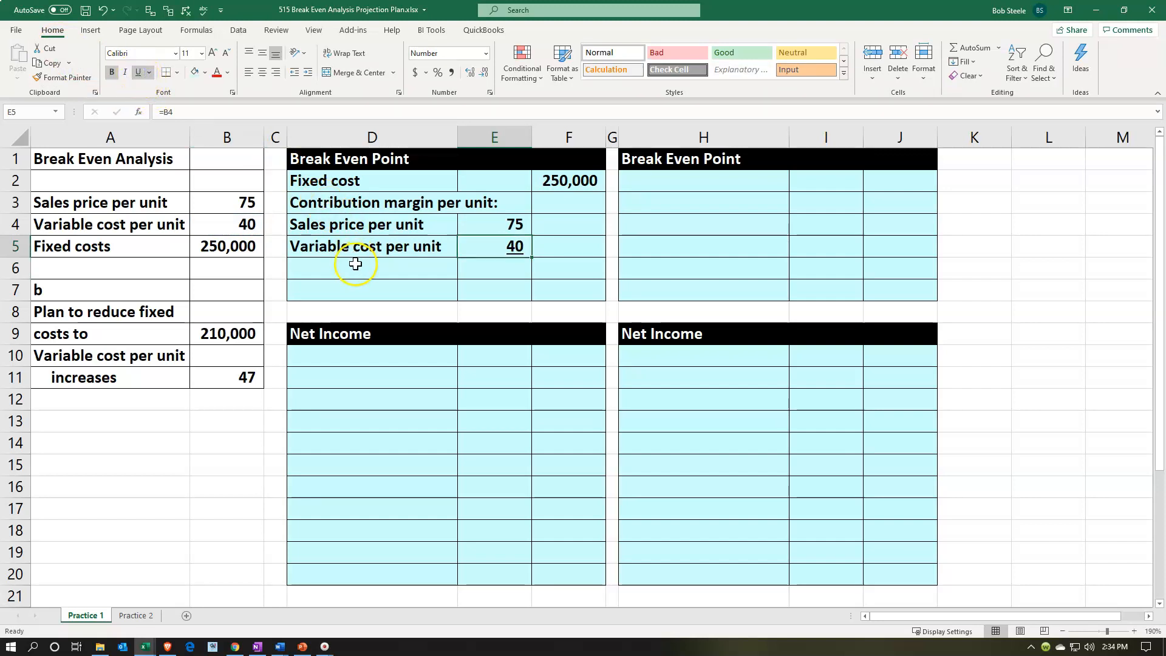
# Copy the contribution margin label from D3 to D6 and remove its trailing colon
pyautogui.click(355, 206)
pyautogui.hotkey('ctrl', 'c')
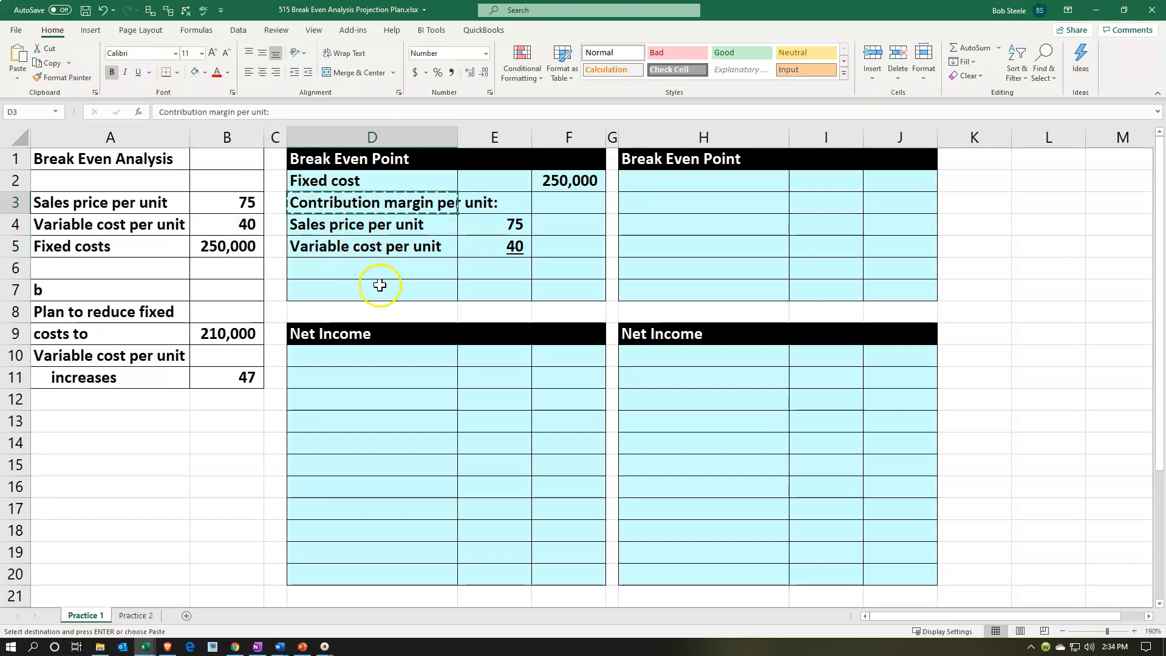
pyautogui.click(376, 272)
pyautogui.hotkey('ctrl', 'v')
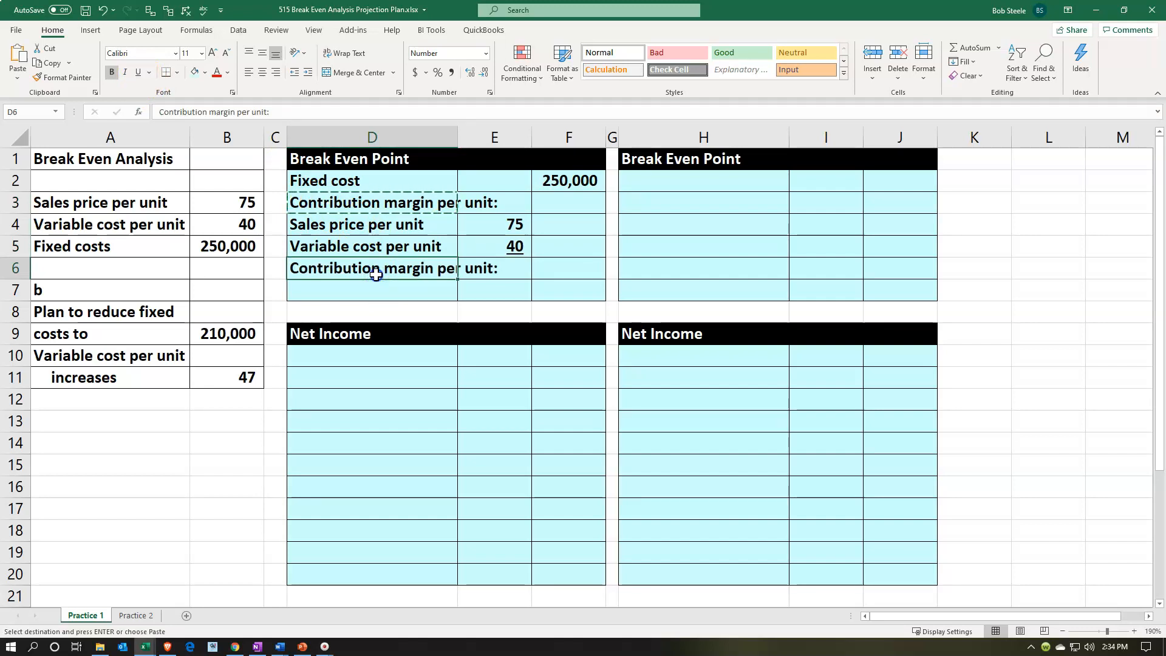
pyautogui.doubleClick(376, 275)
pyautogui.press('End')
pyautogui.press('BackSpace')
pyautogui.hotkey('ctrl', 'Return')
# Calculate the contribution margin per unit in F6 with the formula =E4-E5
pyautogui.press('Right')
pyautogui.press('Right')
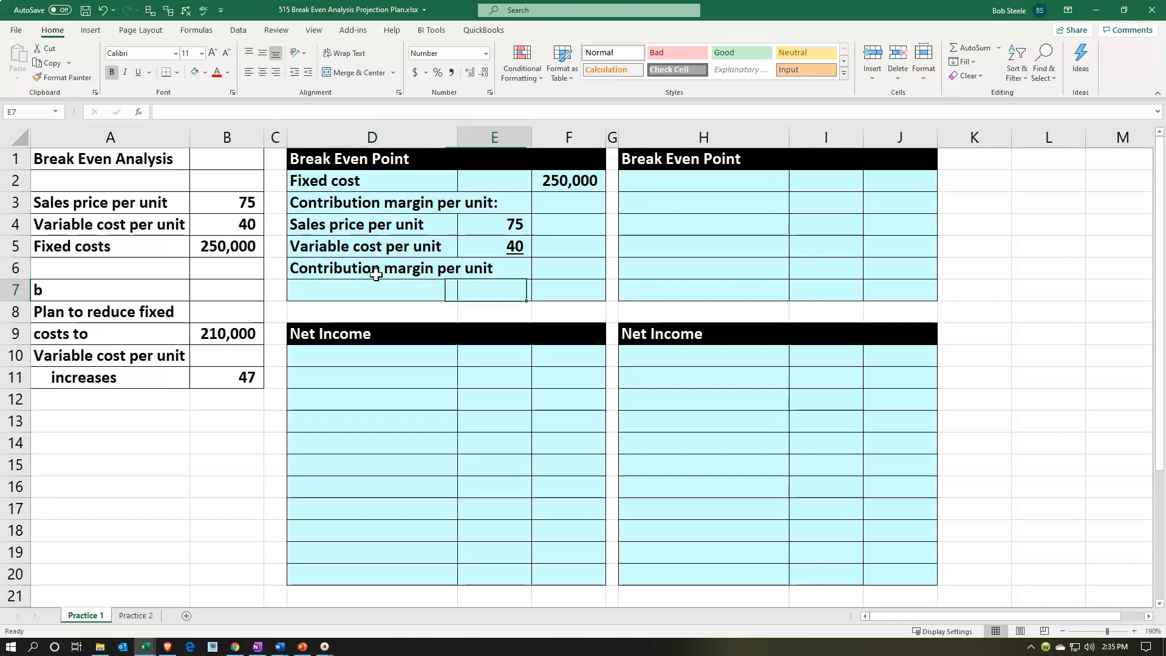
pyautogui.write('=')
pyautogui.press('Left')
pyautogui.press('Up')
pyautogui.press('Up')
pyautogui.write('-')
pyautogui.press('Left')
pyautogui.press('Up')
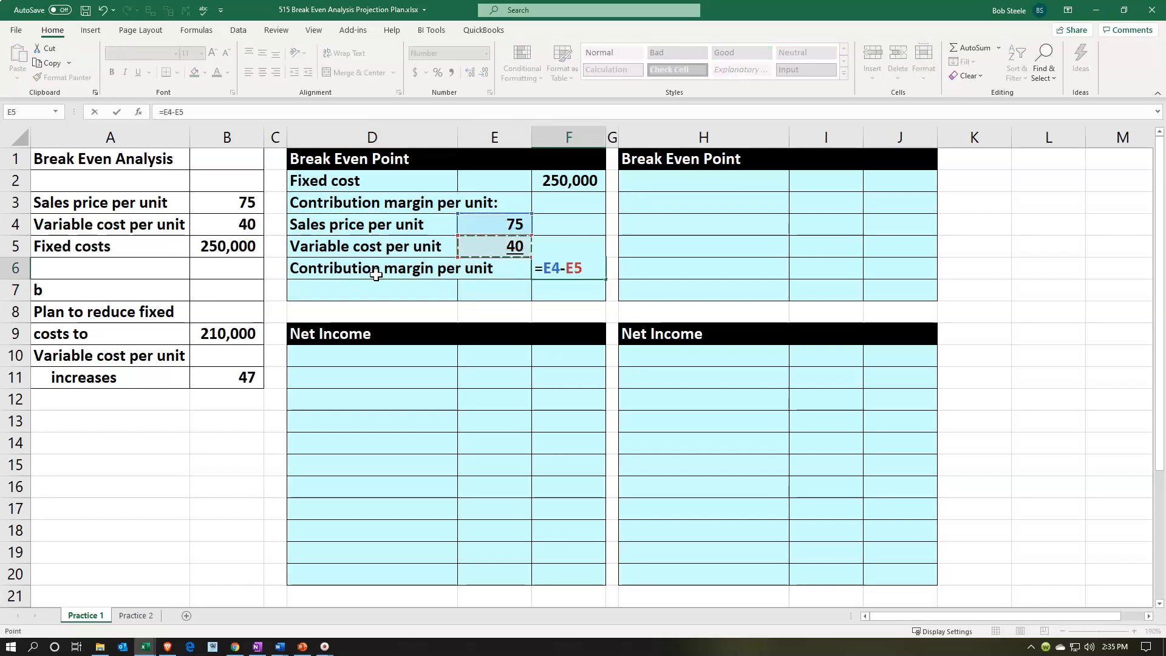
pyautogui.hotkey('ctrl', 'Return')
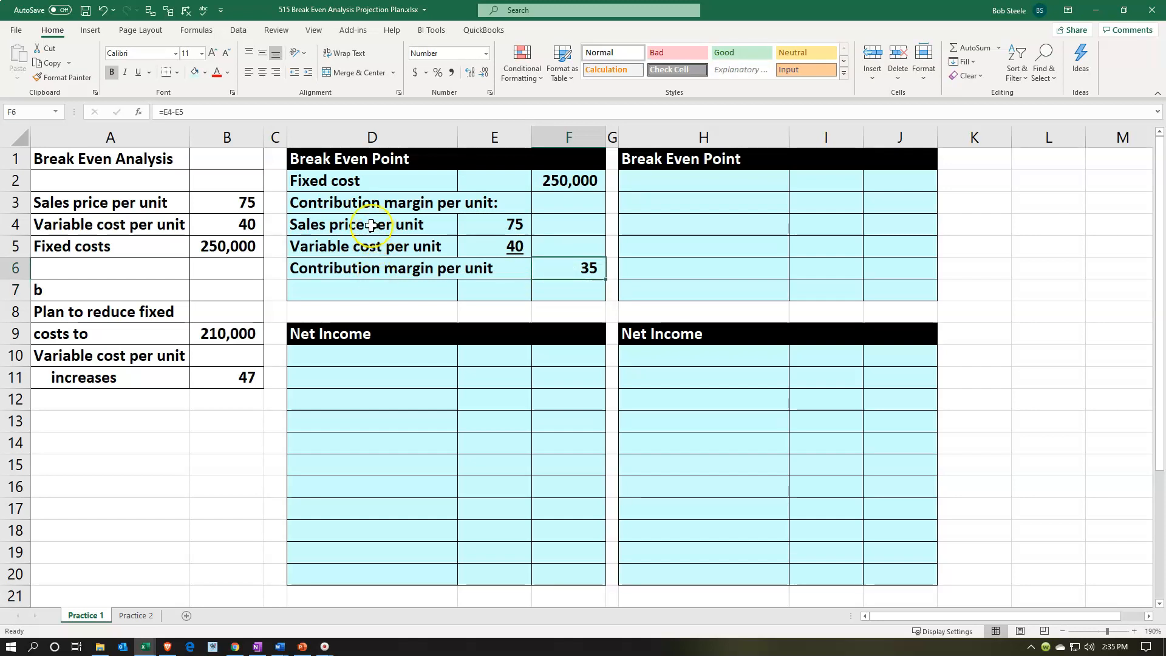
# Indent the labels in D4:D6 by one level, and D6 by one further level
pyautogui.moveTo(371, 225); pyautogui.dragTo(371, 260)
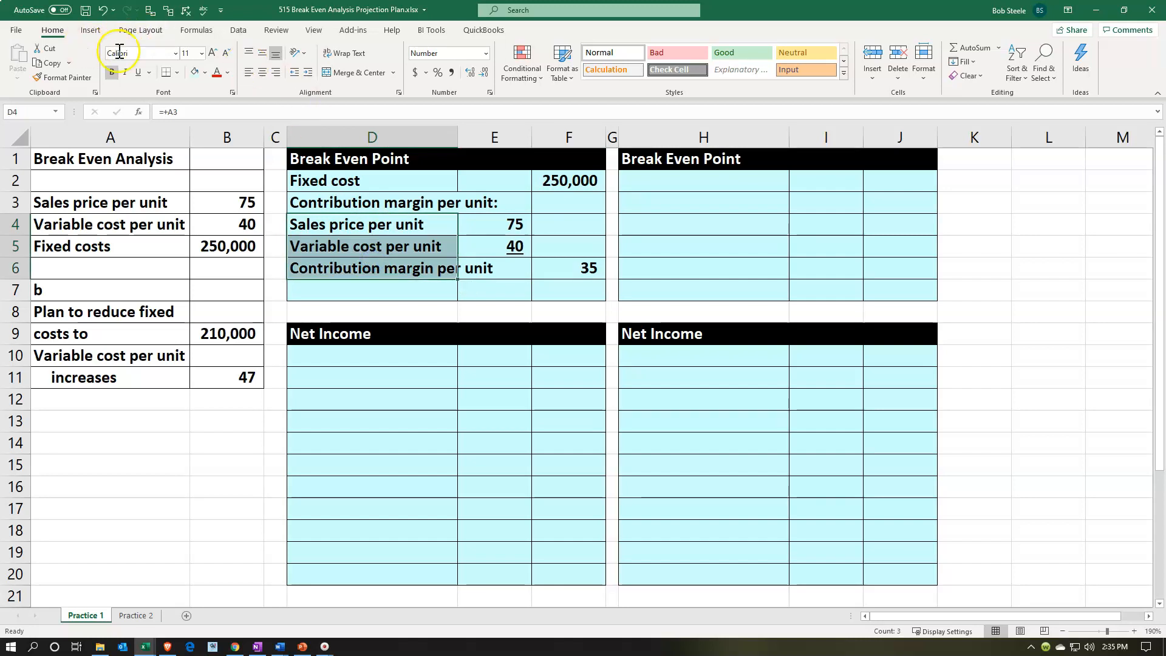
pyautogui.click(308, 72)
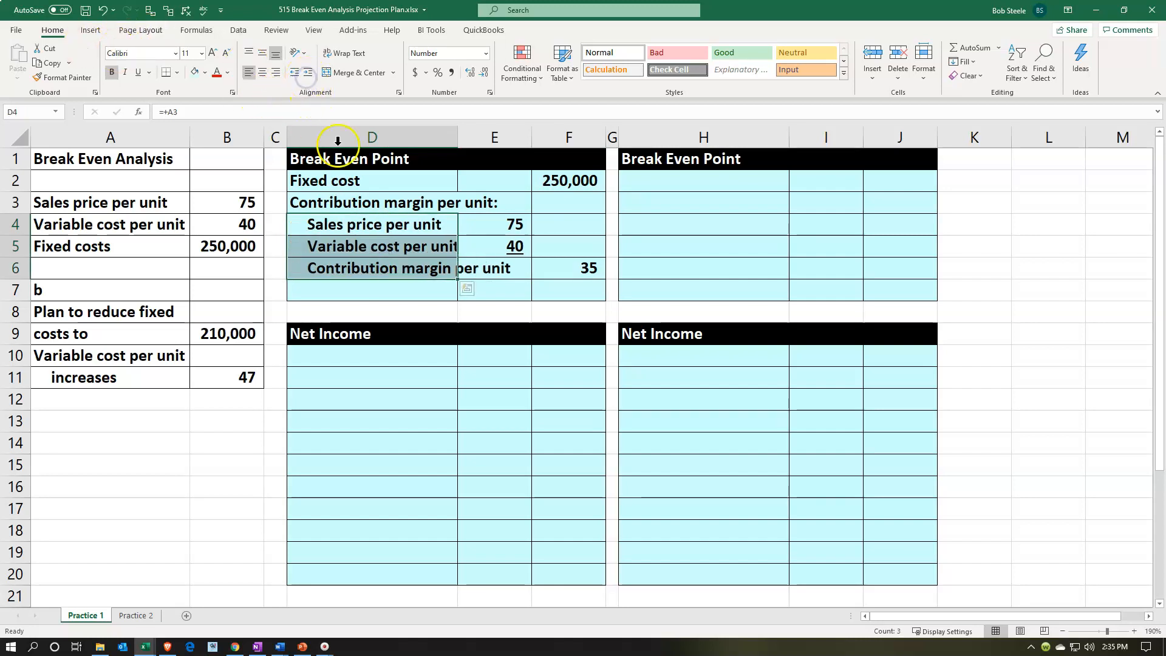
pyautogui.click(368, 272)
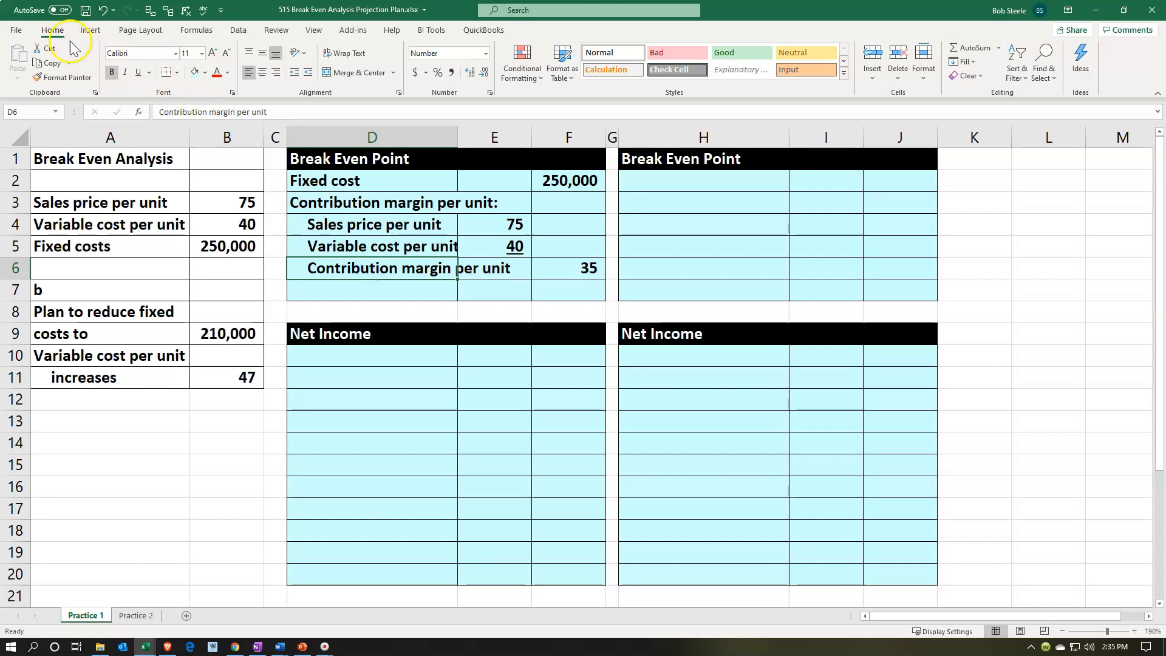
pyautogui.click(308, 72)
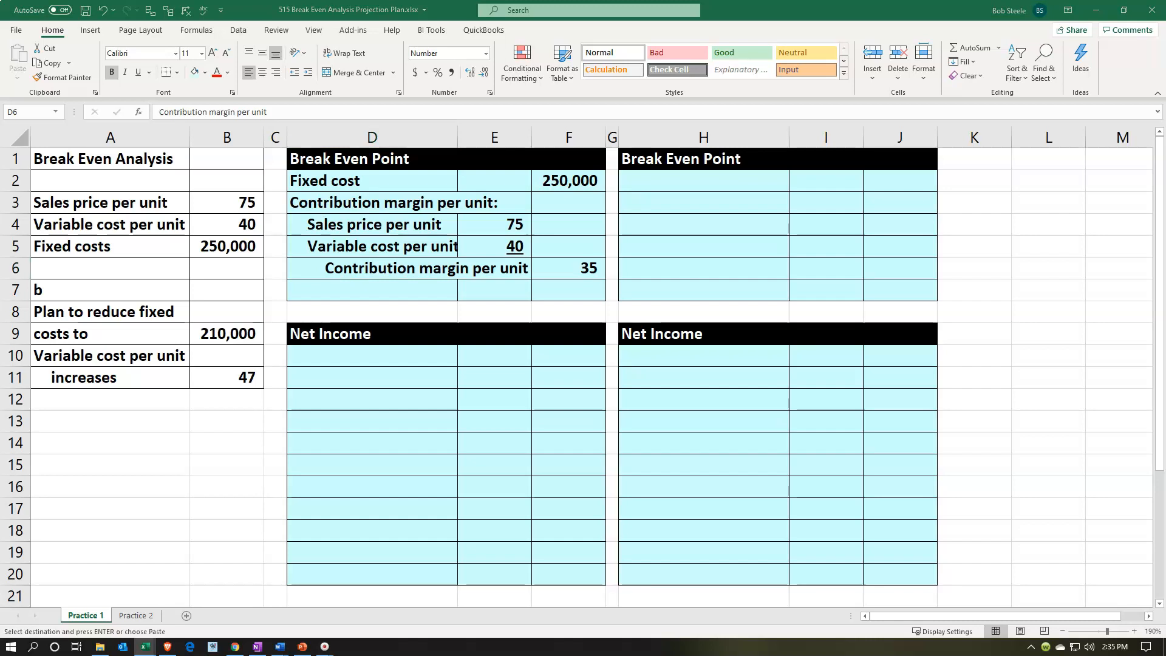
# Paste the label Break even point (units) into D7 and calculate it in F7 with the formula =F2/F6
pyautogui.click(375, 290)
pyautogui.hotkey('ctrl', 'v')
pyautogui.press('Right')
pyautogui.press('Right')
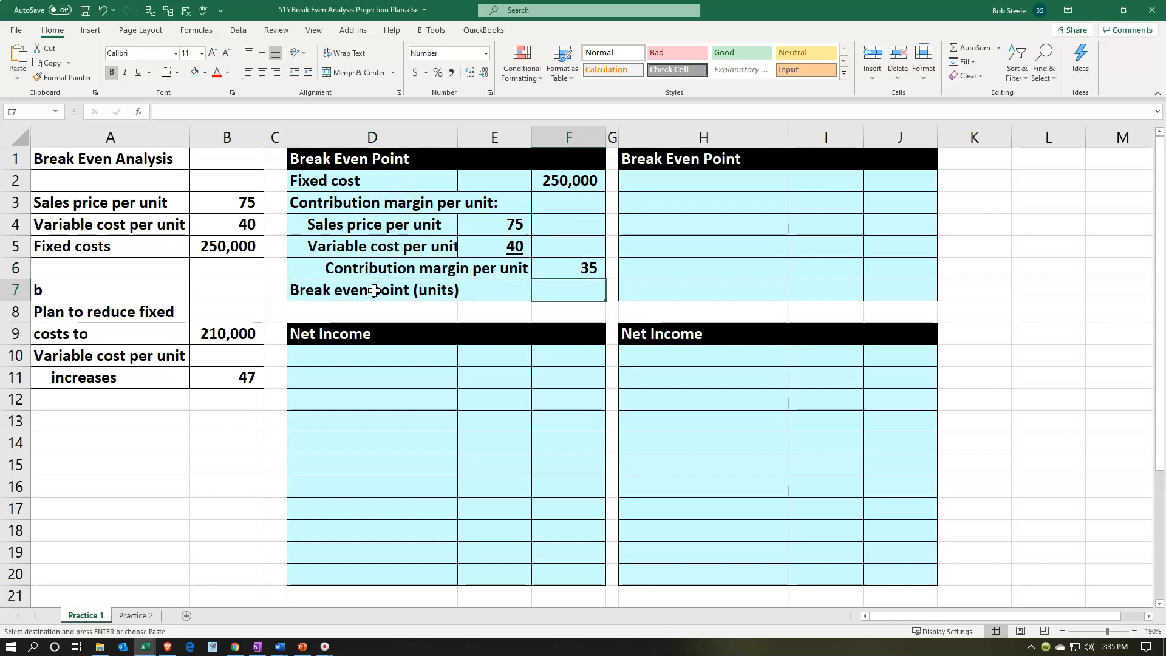
pyautogui.write('=')
pyautogui.press('Up')
pyautogui.press('Up')
pyautogui.press('Up')
pyautogui.press('Up')
pyautogui.press('Up')
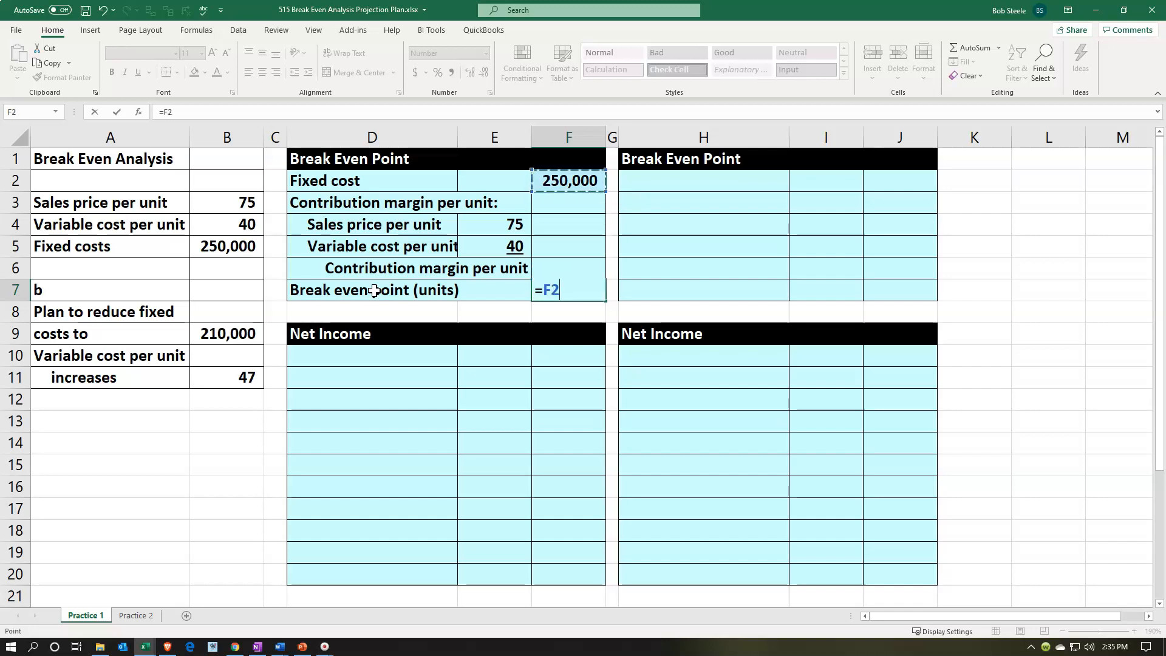
pyautogui.write('/')
pyautogui.press('Up')
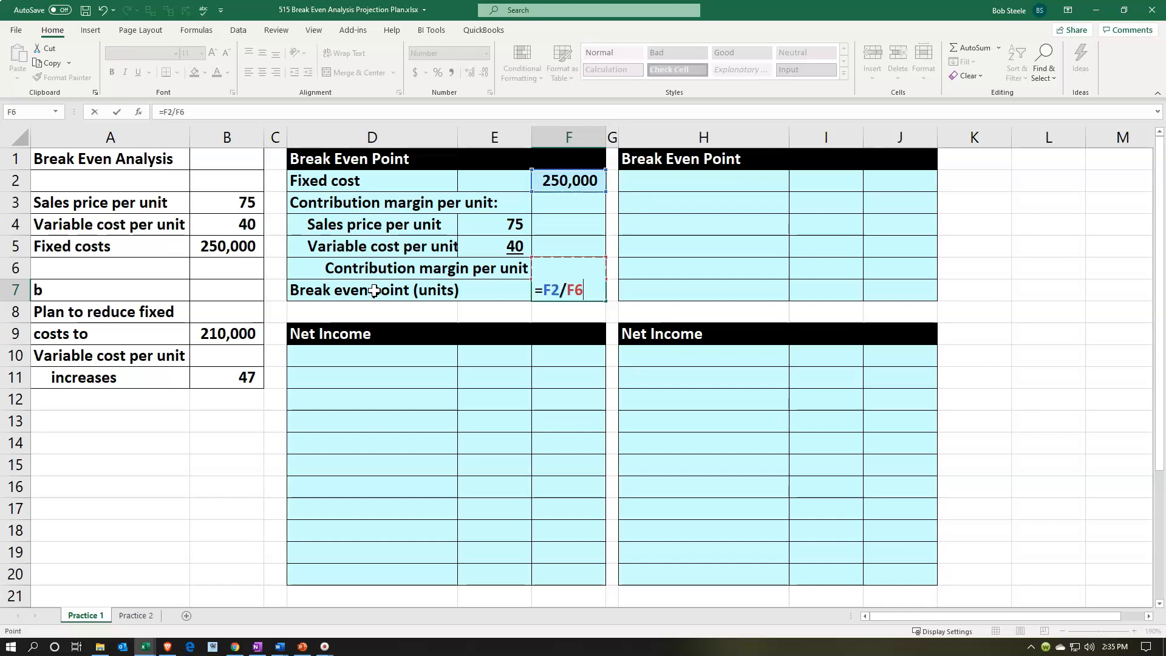
pyautogui.press('Return')
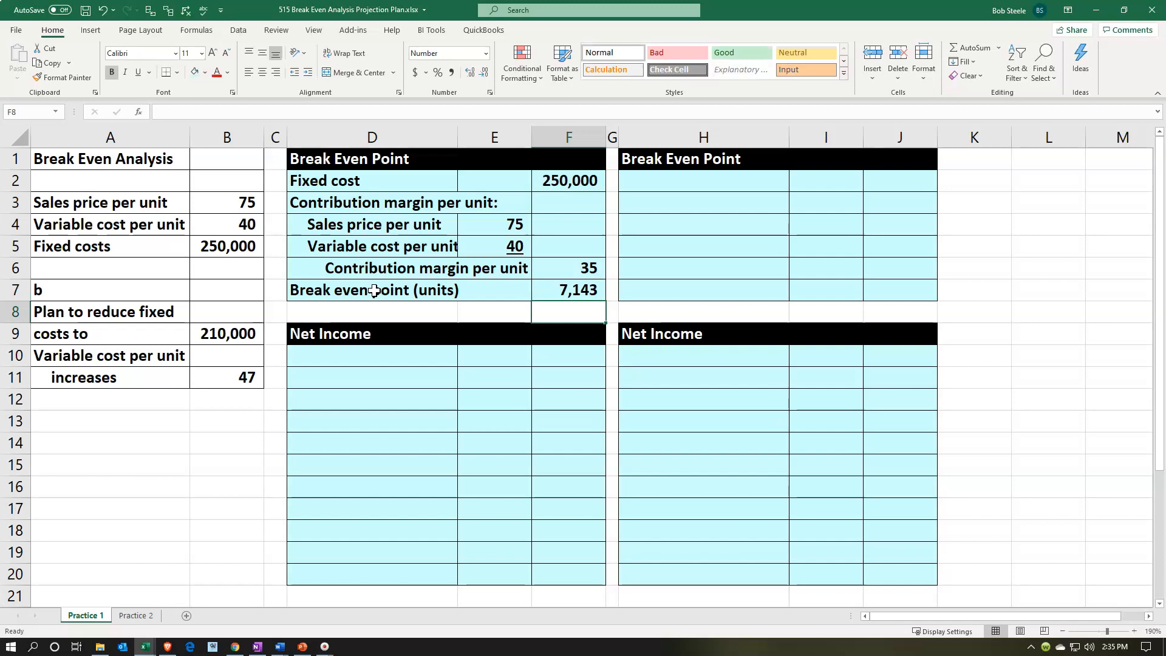
# Underline the contribution margin in F6 and apply a double underline to the break-even units in F7
pyautogui.press('Up')
pyautogui.press('Up')
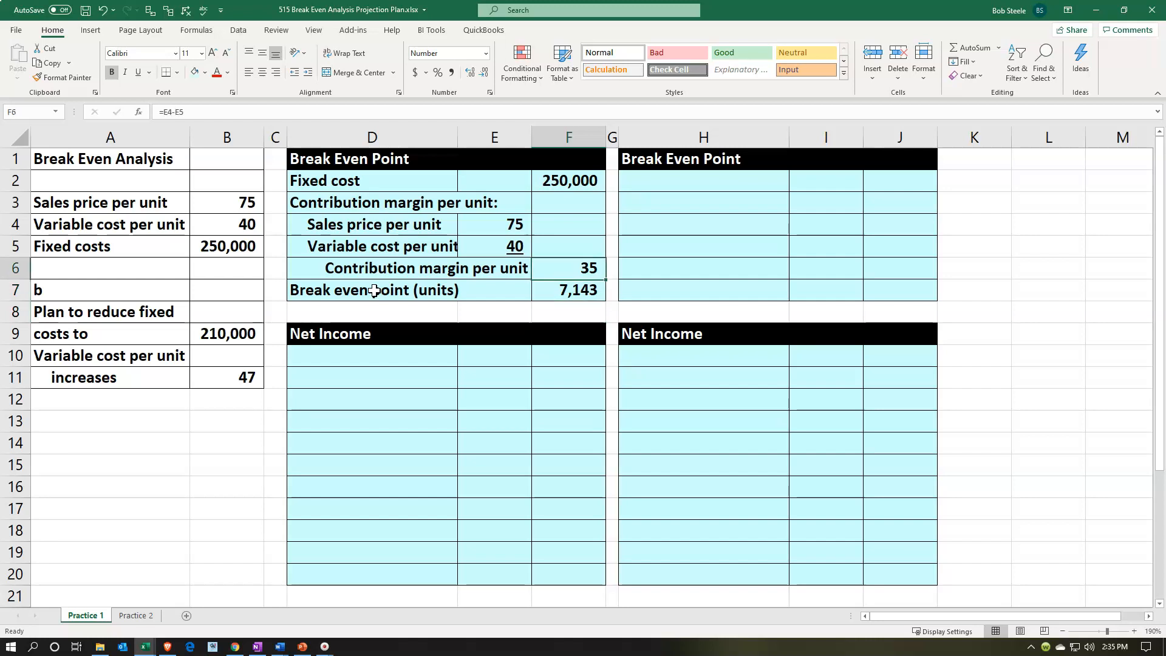
pyautogui.click(138, 72)
pyautogui.click(568, 291)
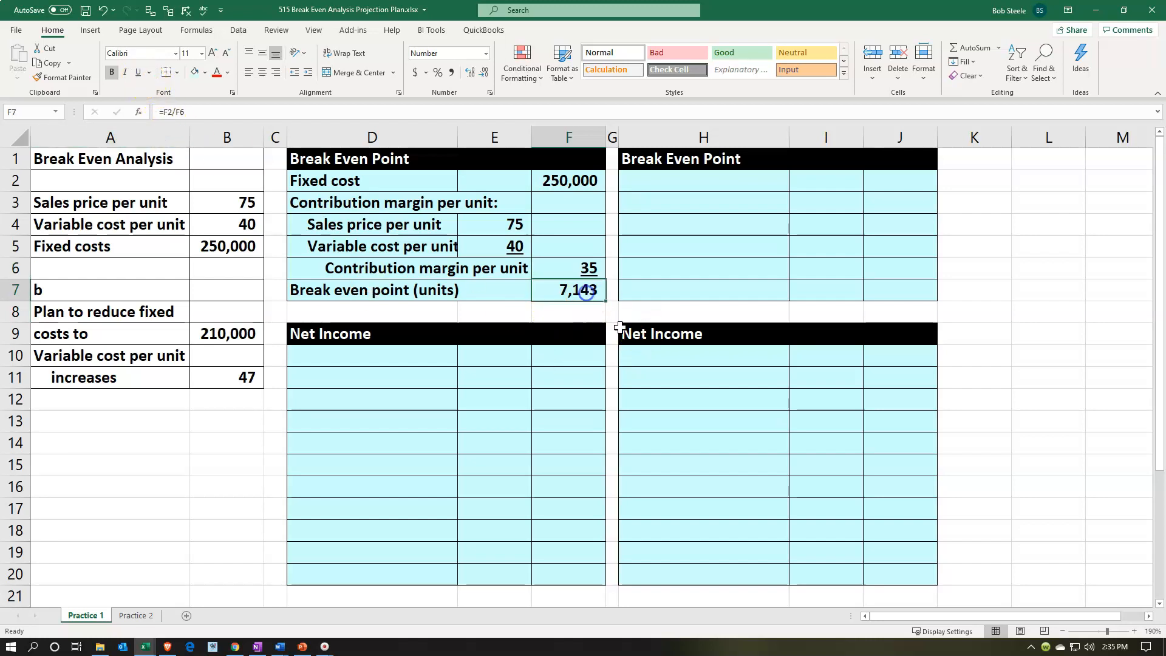
pyautogui.click(148, 72)
pyautogui.click(159, 105)
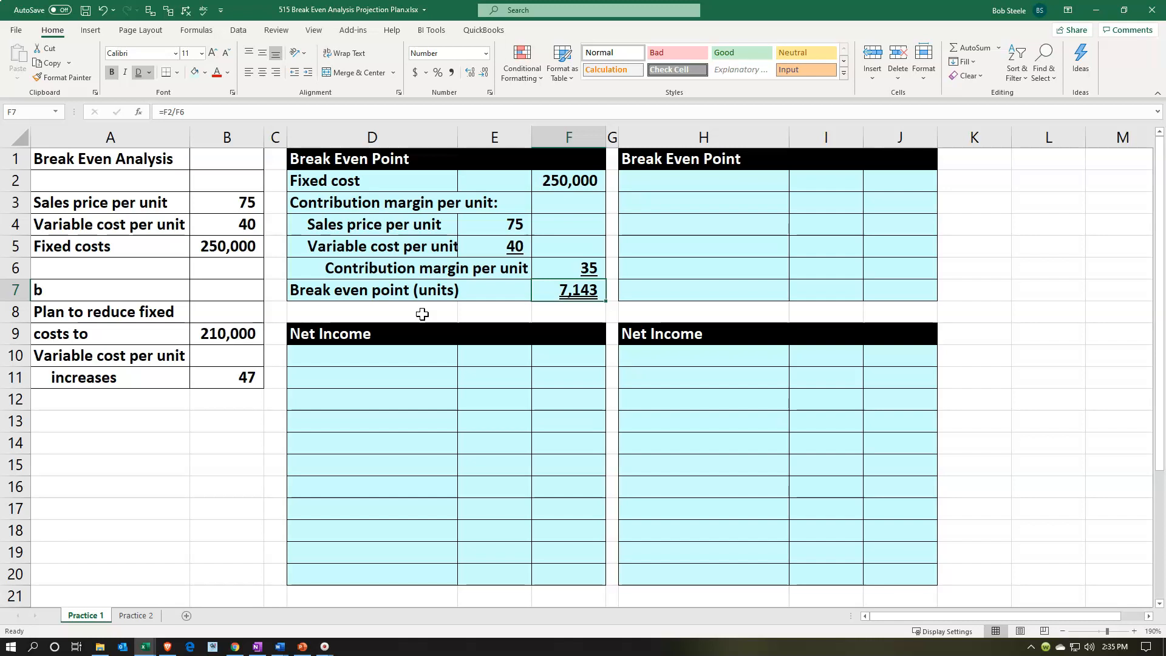
# Link H2 in the second break-even table to the fixed cost label in D2
pyautogui.click(641, 188)
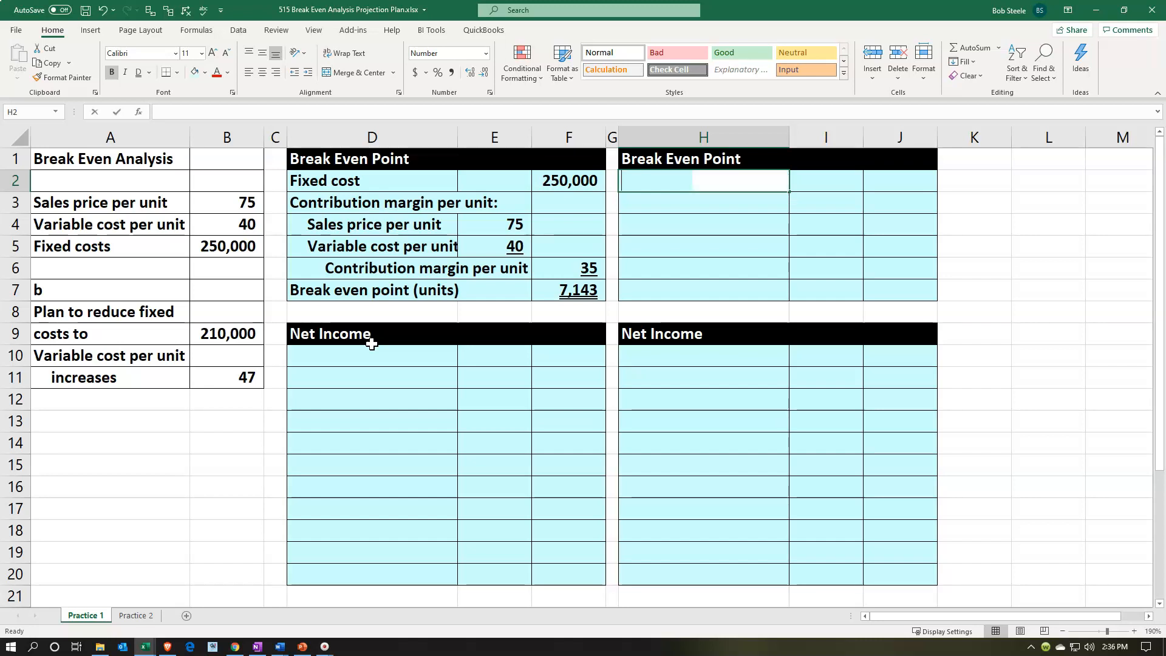
pyautogui.write('+')
pyautogui.press('Left')
pyautogui.press('Left')
pyautogui.press('Left')
pyautogui.press('Left')
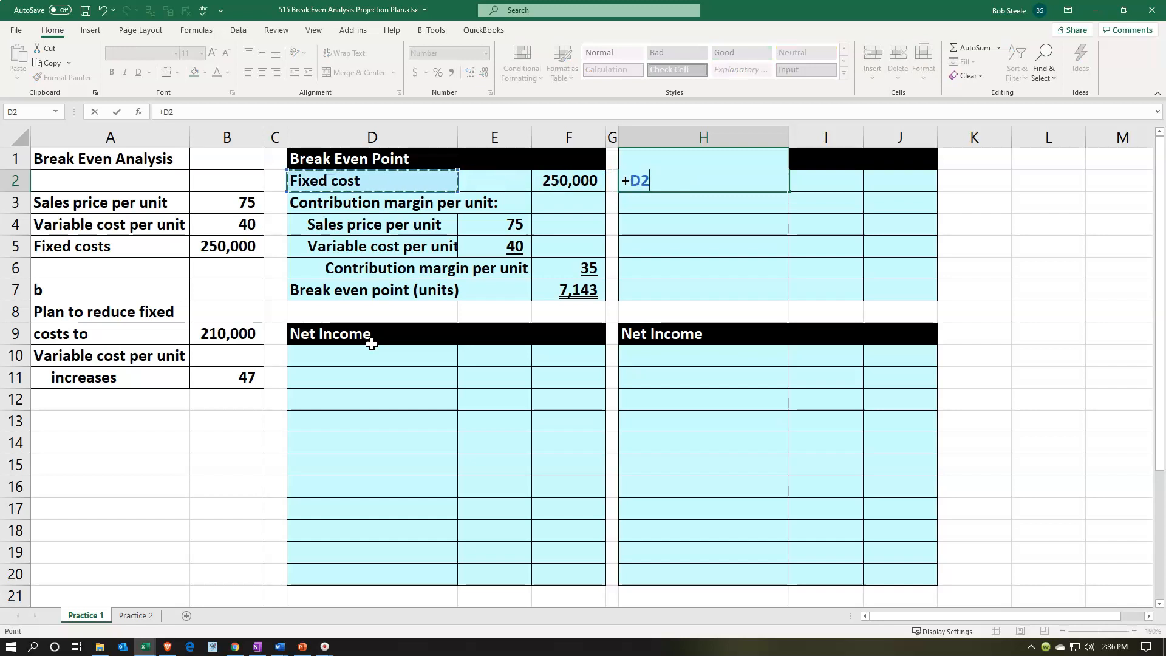
pyautogui.press('Tab')
# Link J2 to the planned reduced fixed costs in B9
pyautogui.press('Tab')
pyautogui.write('=')
pyautogui.press('Left')
pyautogui.press('Left')
pyautogui.press('Left')
pyautogui.press('Left')
pyautogui.press('Left')
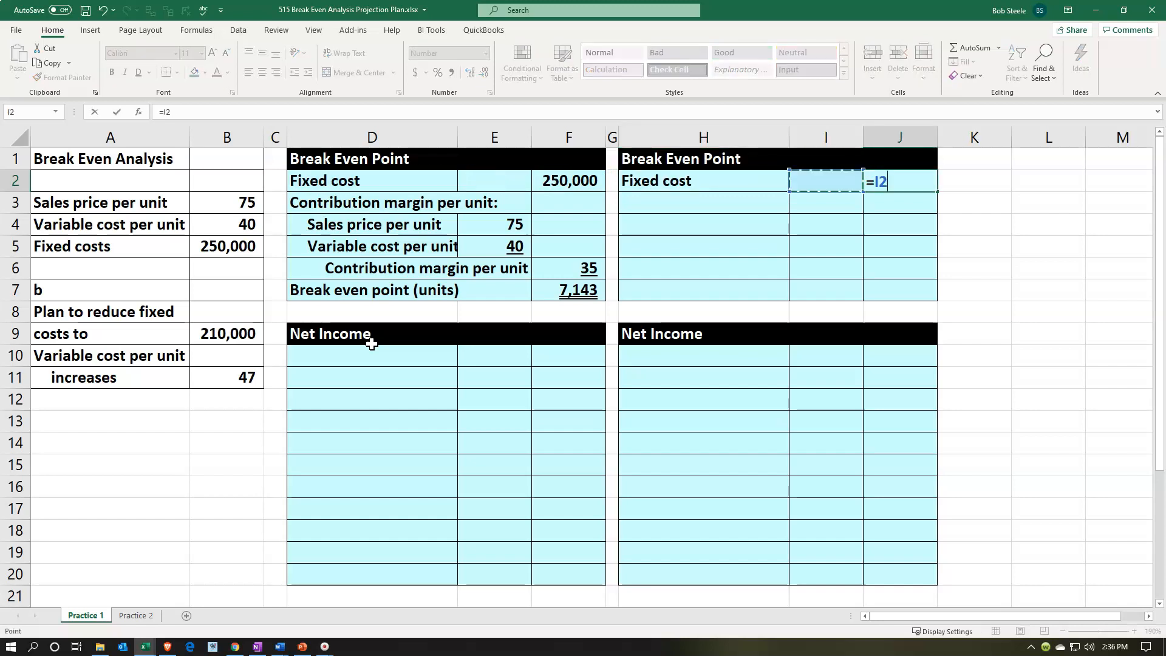
pyautogui.press('Down')
pyautogui.press('Down')
pyautogui.press('Down')
pyautogui.press('Down')
pyautogui.press('Down')
pyautogui.press('Down')
pyautogui.press('Left')
pyautogui.press('Left')
pyautogui.press('Left')
pyautogui.press('Down')
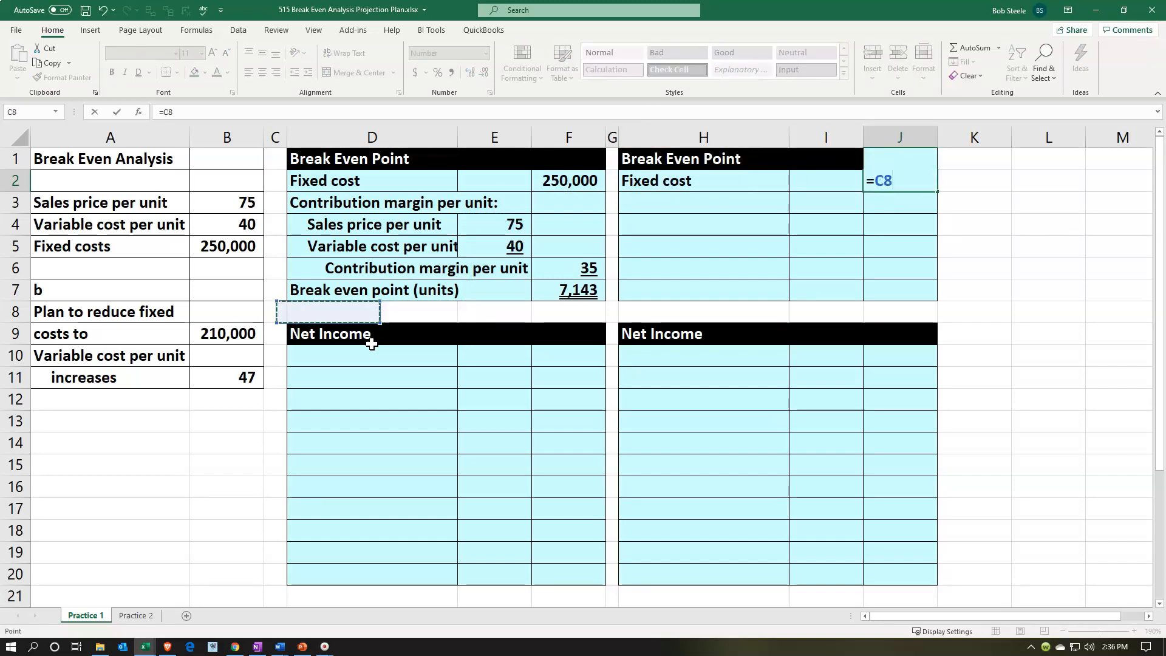
pyautogui.press('Tab')
pyautogui.press('Left')
pyautogui.press('Left')
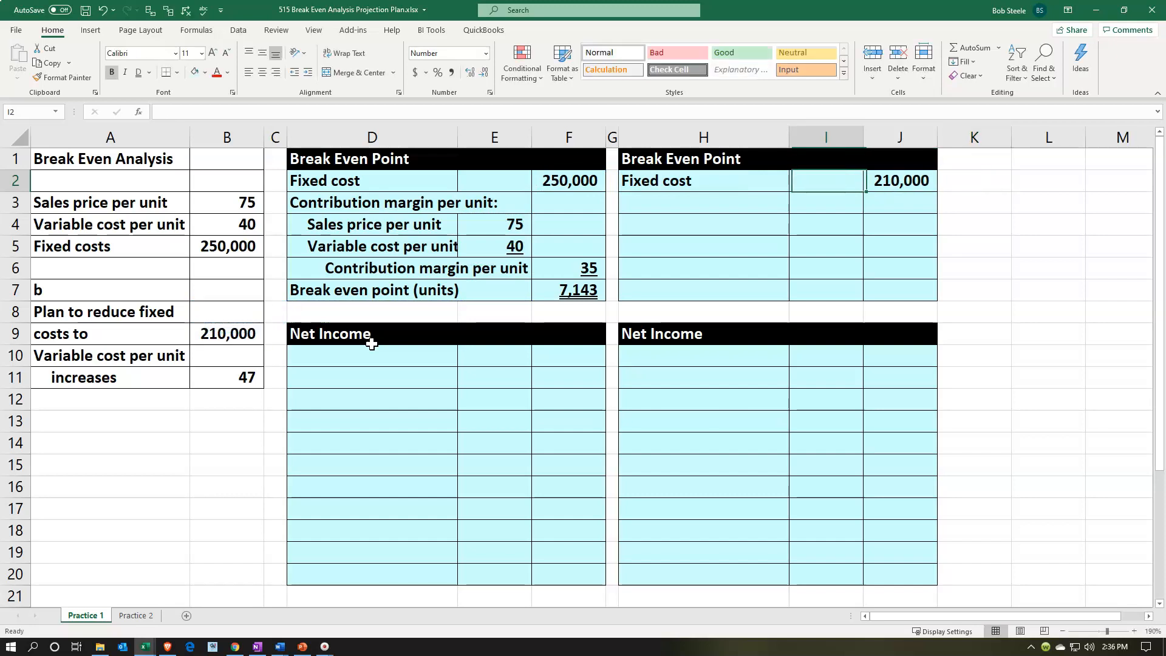
pyautogui.press('Down')
pyautogui.press('Left')
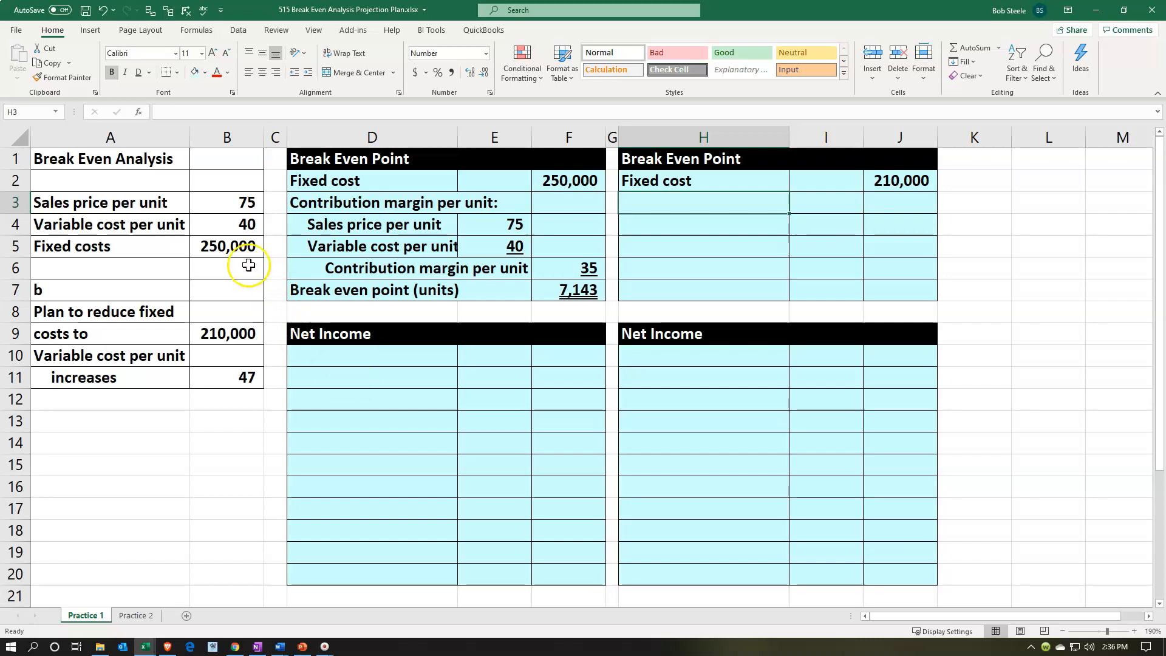
# Duplicate the Practice 1 sheet, placing the copy directly after the original
pyautogui.moveTo(230, 209); pyautogui.dragTo(225, 244)
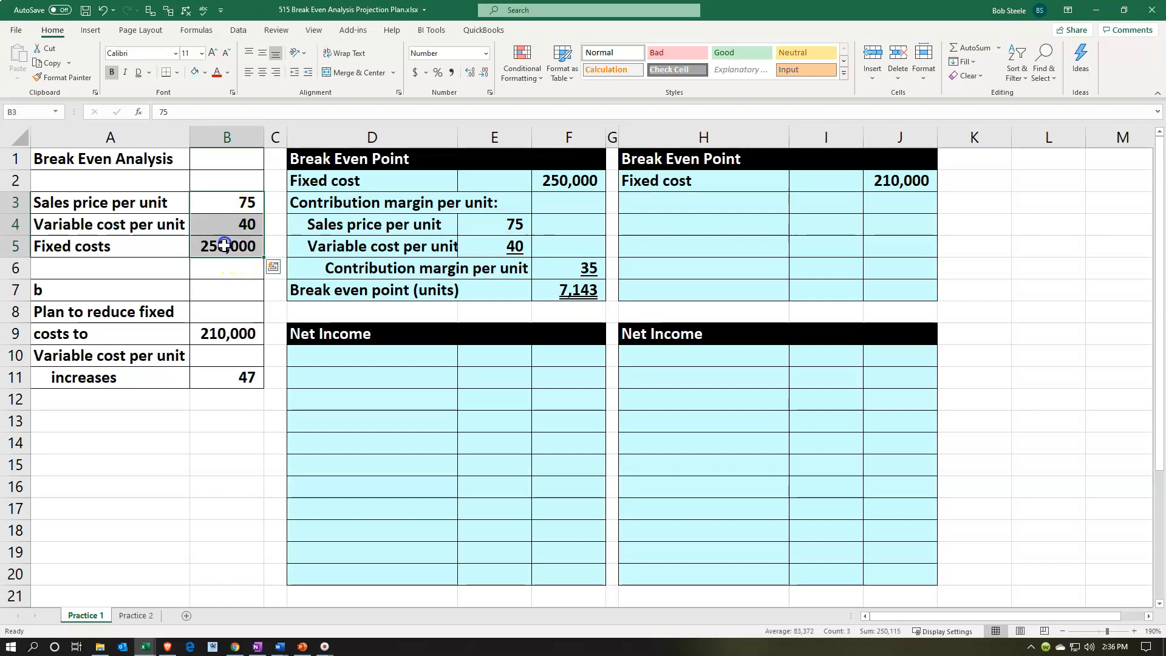
pyautogui.click(99, 619)
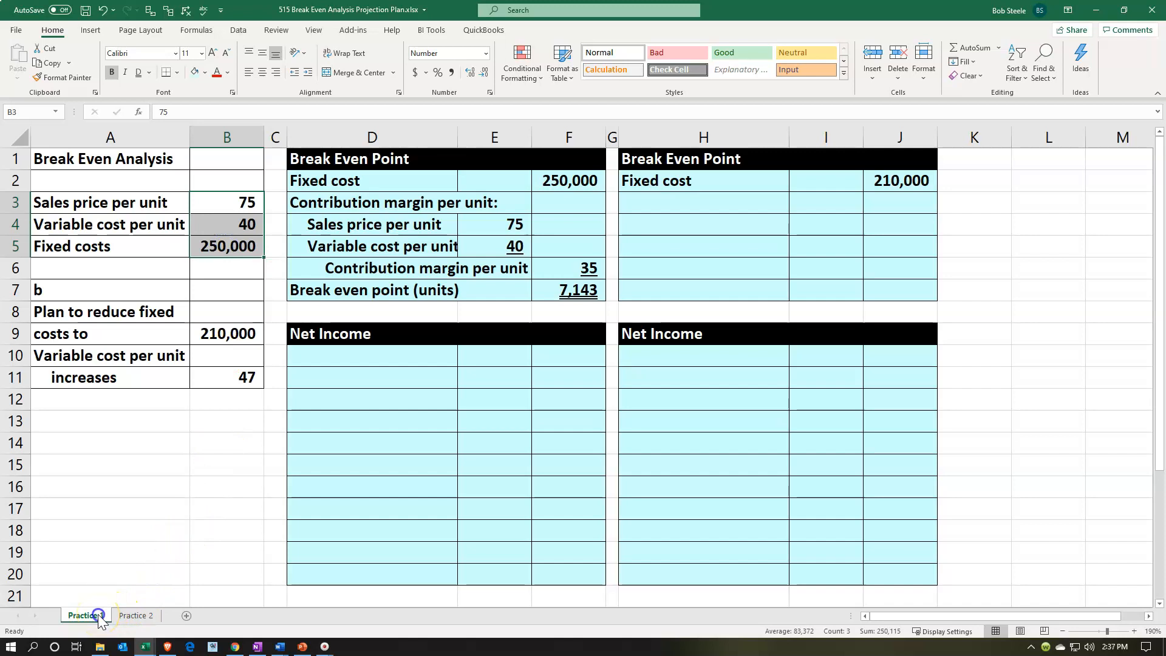
pyautogui.moveTo(99, 619); pyautogui.dragTo(116, 614)
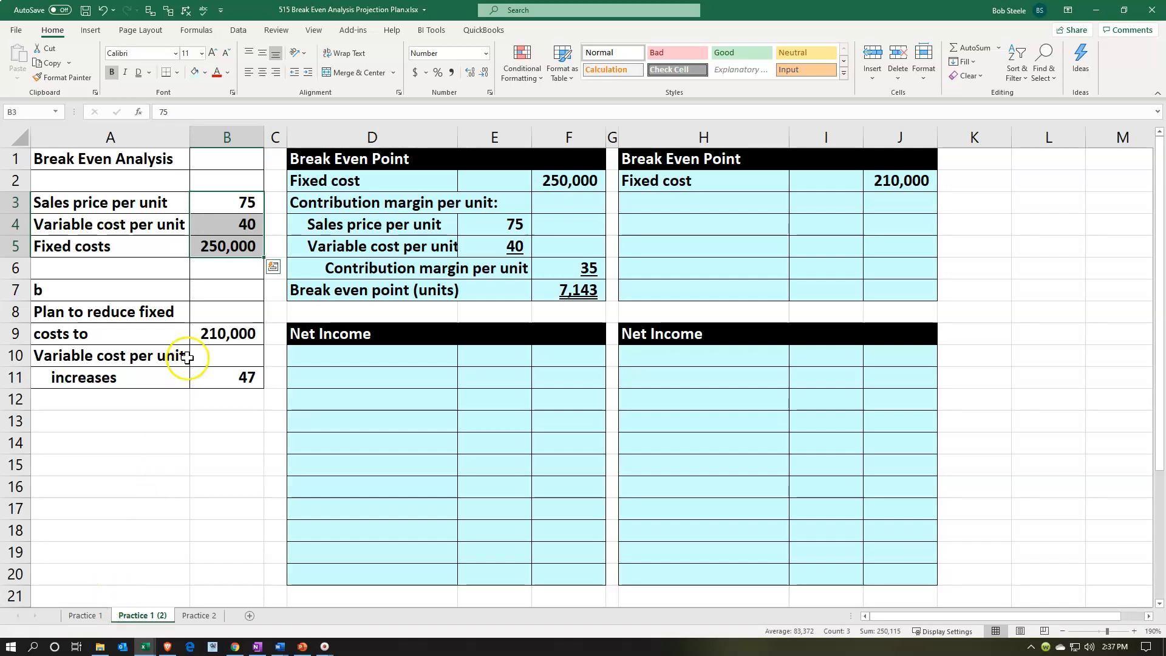
# On the copied sheet, set fixed costs in B5 to 210000 and variable cost per unit in B4 to 47
pyautogui.click(229, 199)
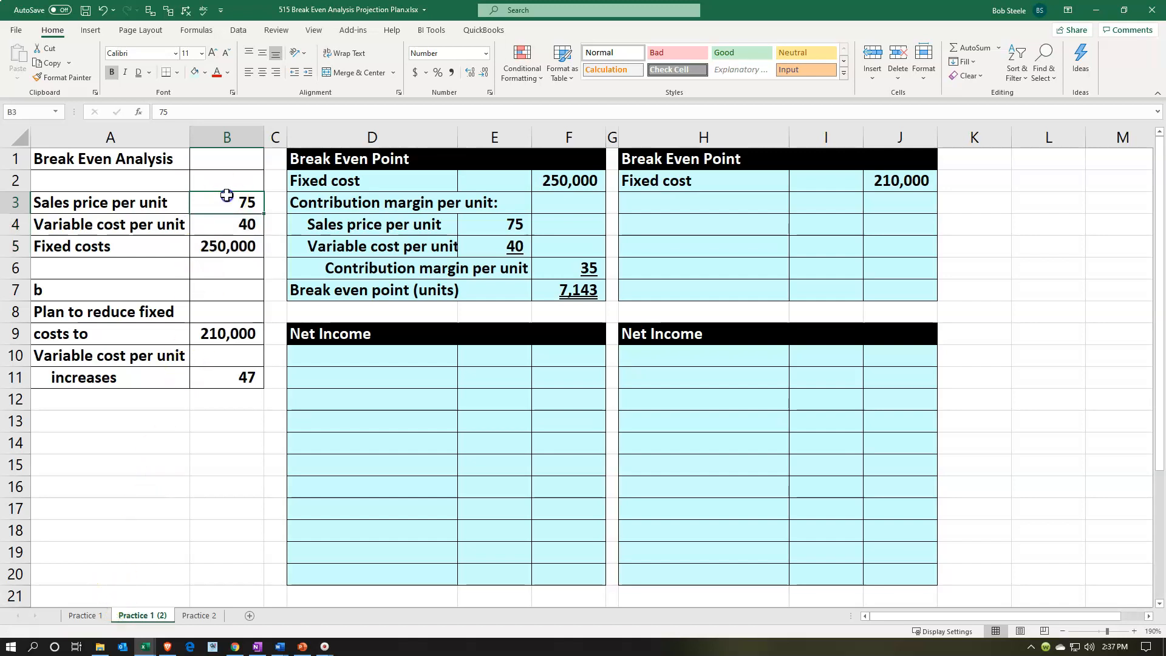
pyautogui.click(235, 238)
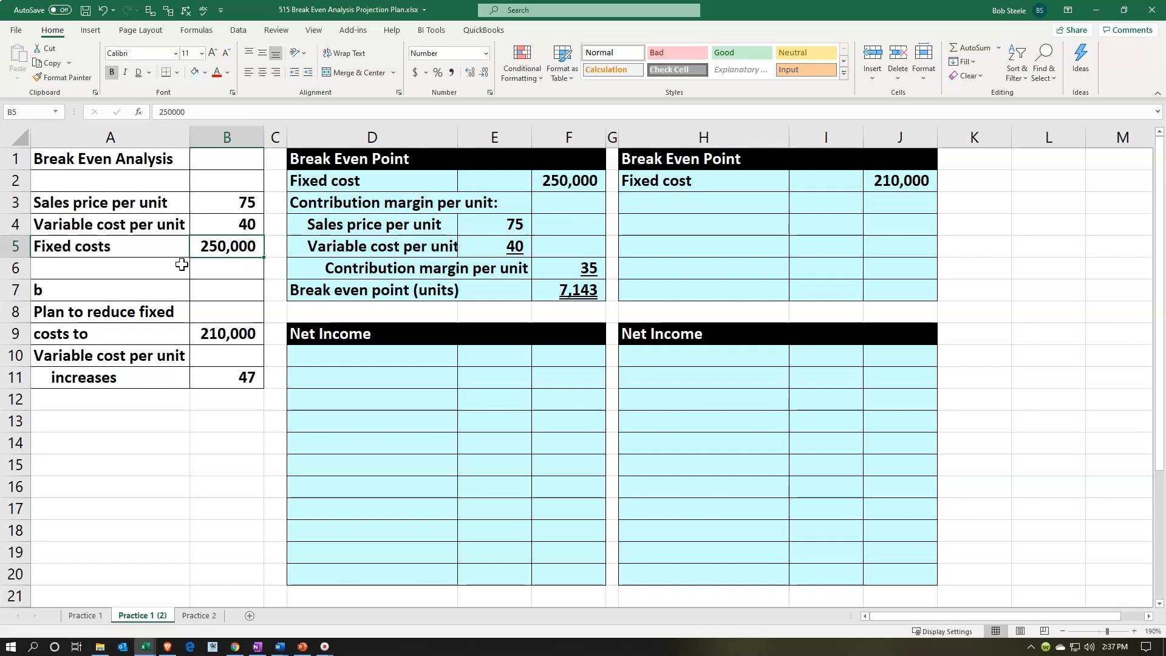
pyautogui.write('210000')
pyautogui.press('Return')
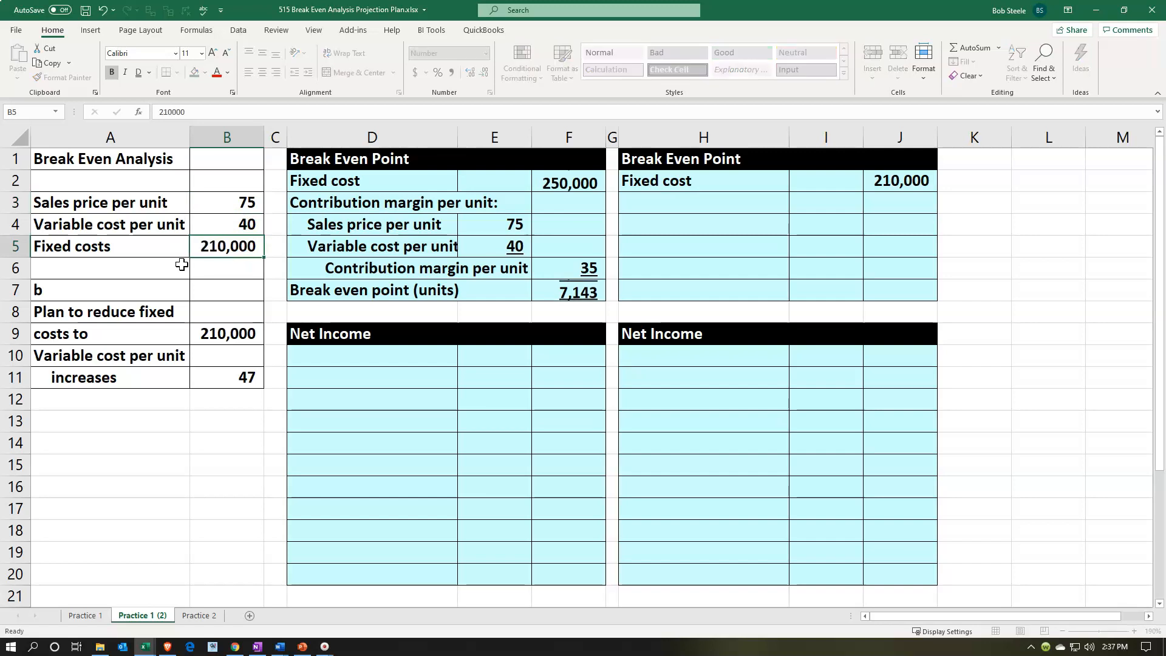
pyautogui.press('Up')
pyautogui.press('Up')
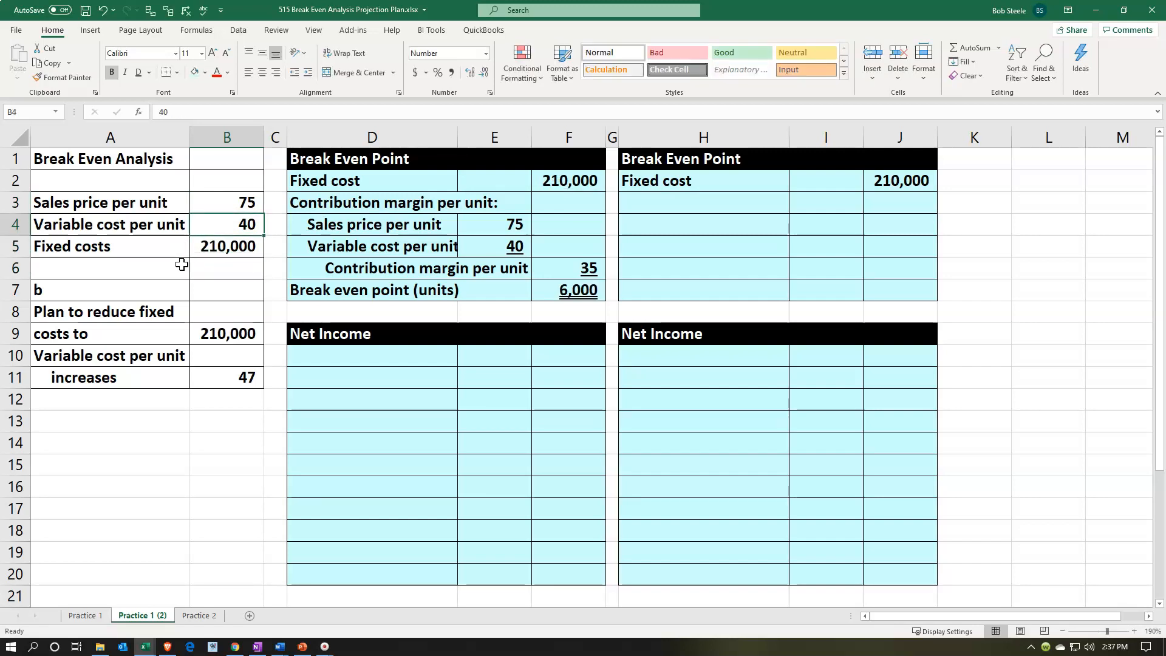
pyautogui.write('47')
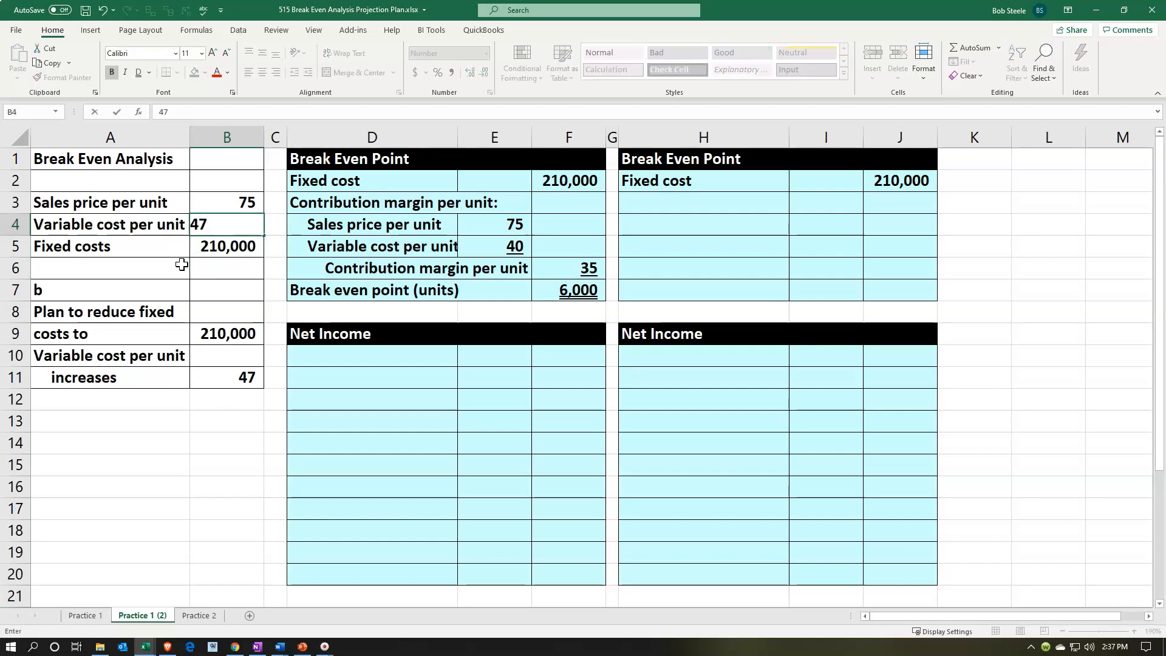
pyautogui.press('Return')
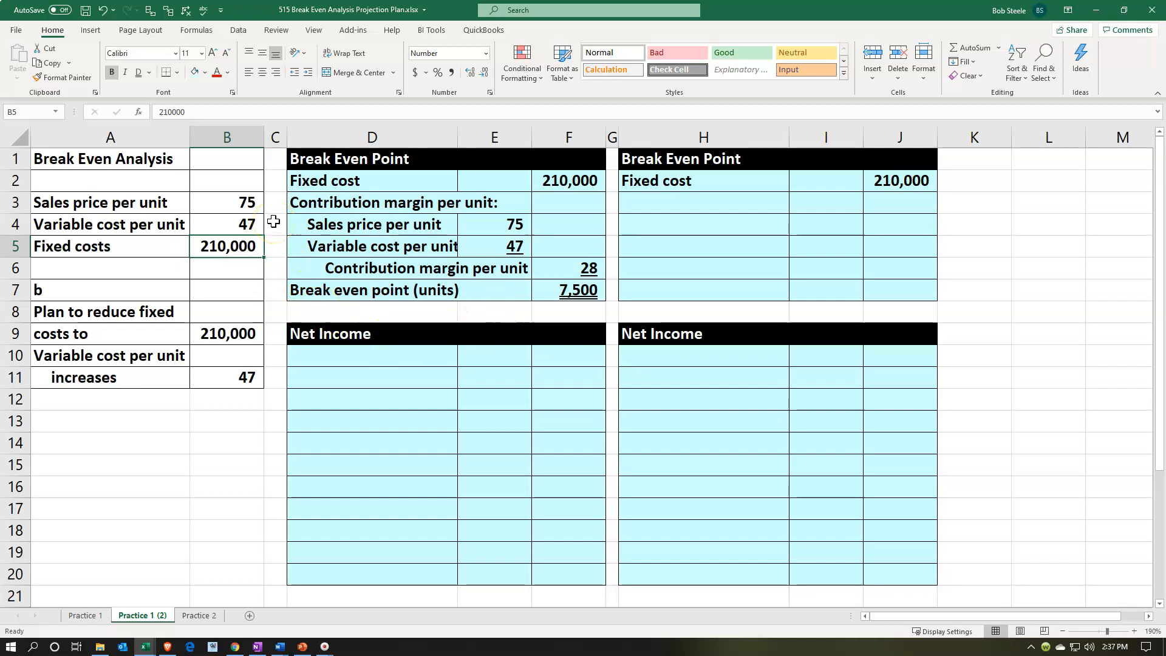
# Delete the Practice 1 (2) sheet and return to the Practice 1 sheet
pyautogui.rightClick(160, 616)
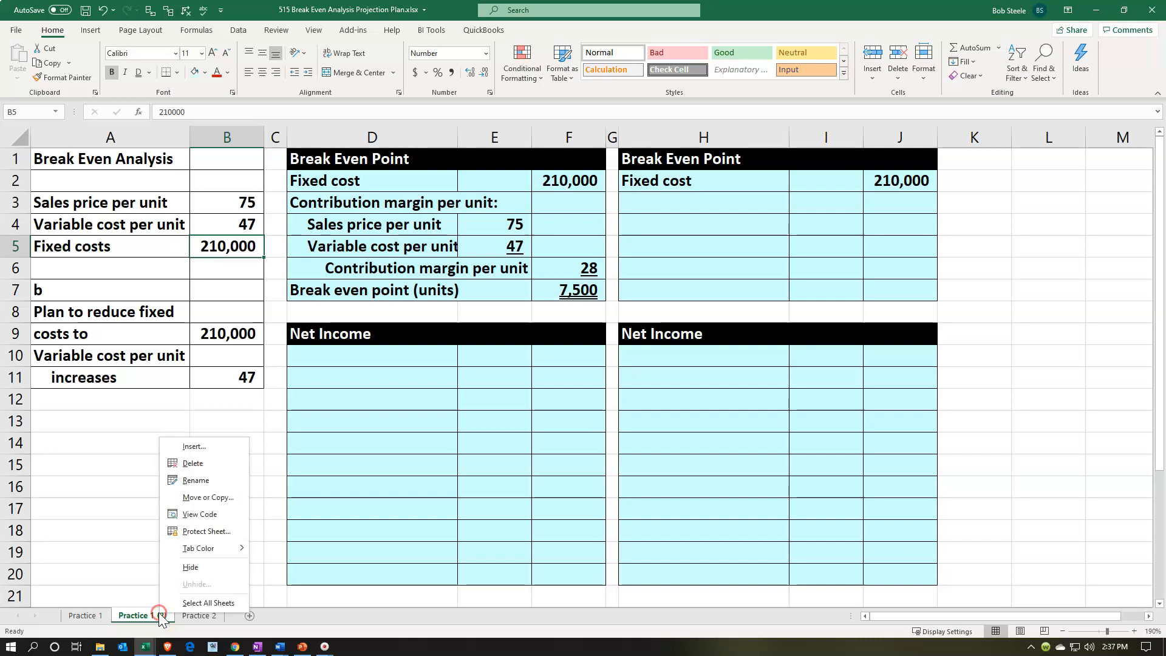
pyautogui.click(192, 463)
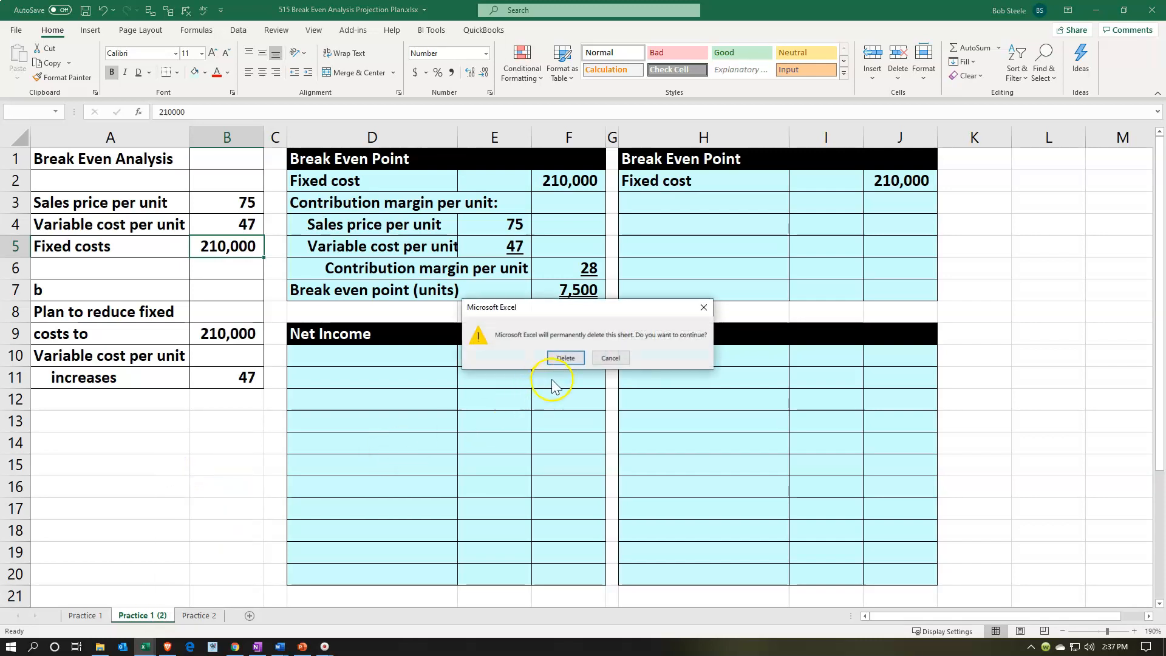
pyautogui.click(563, 359)
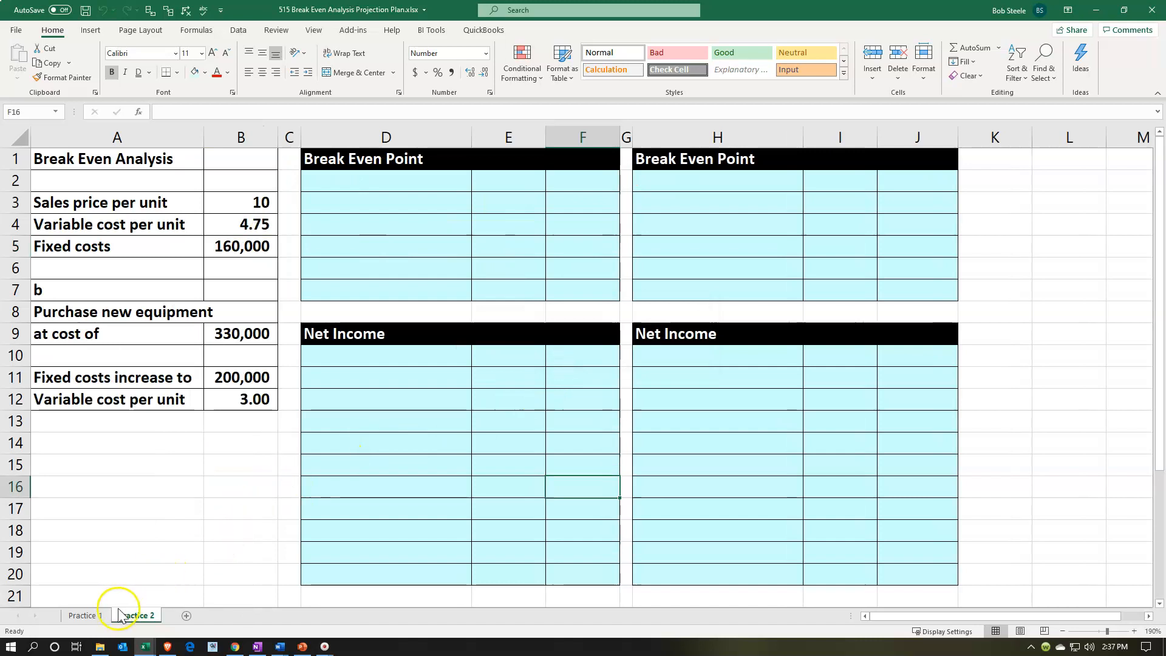
pyautogui.click(88, 616)
pyautogui.click(517, 362)
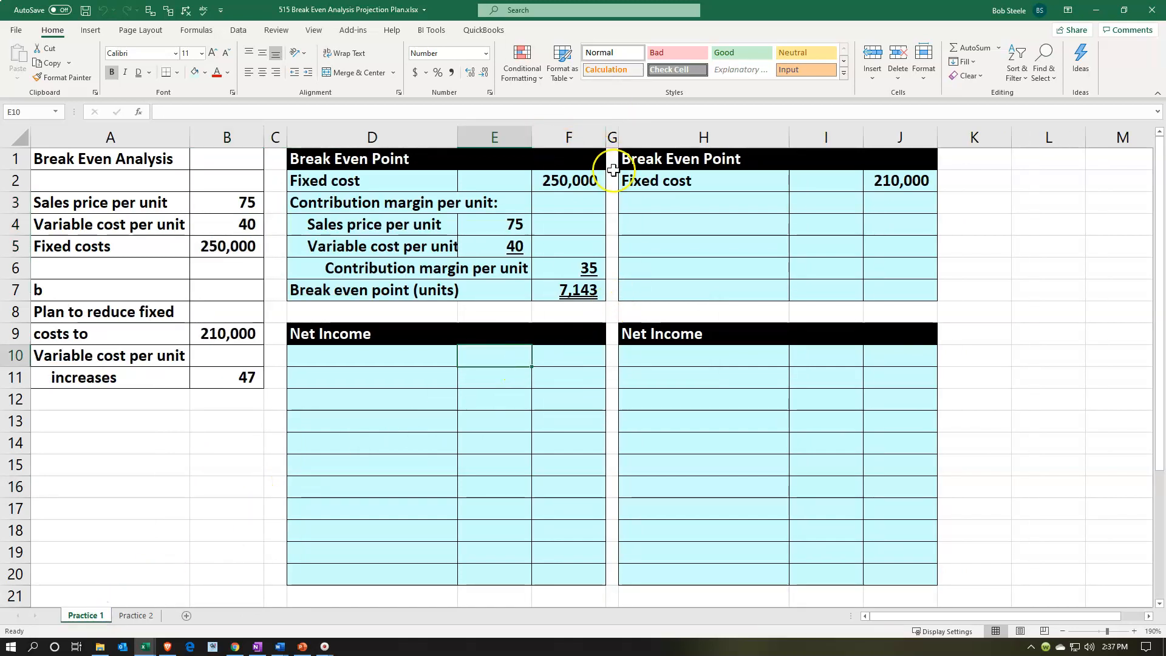
# Link H3 to the contribution margin heading in D3
pyautogui.click(666, 202)
pyautogui.write('=')
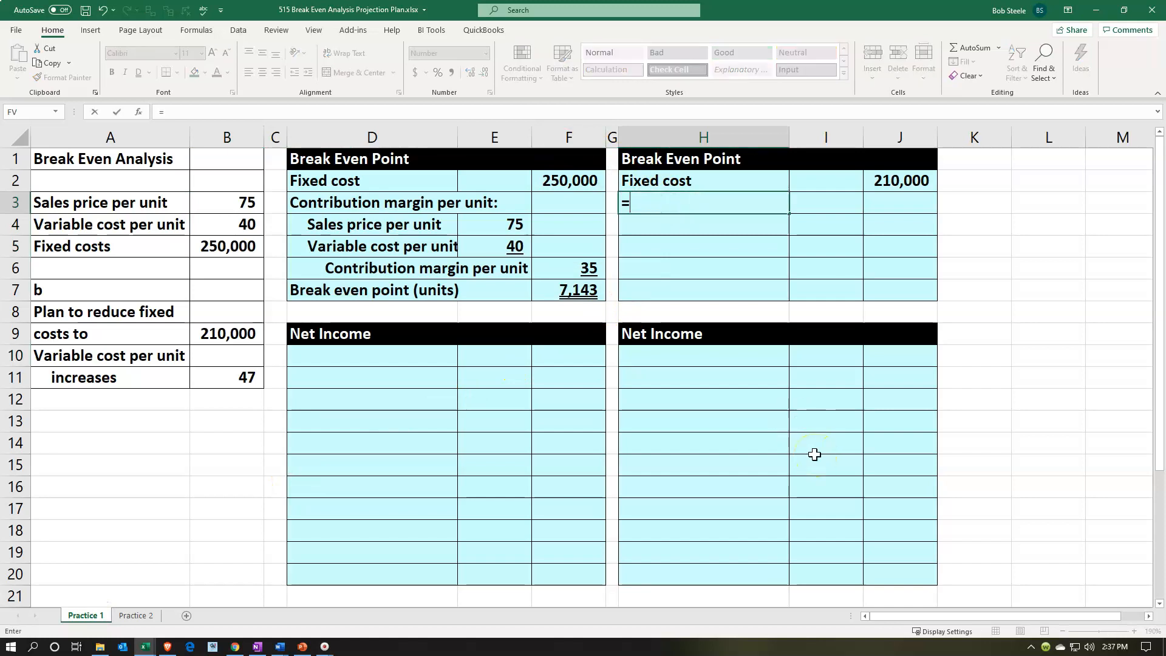
pyautogui.press('Left')
pyautogui.press('Left')
pyautogui.press('Left')
pyautogui.press('Left')
pyautogui.press('Return')
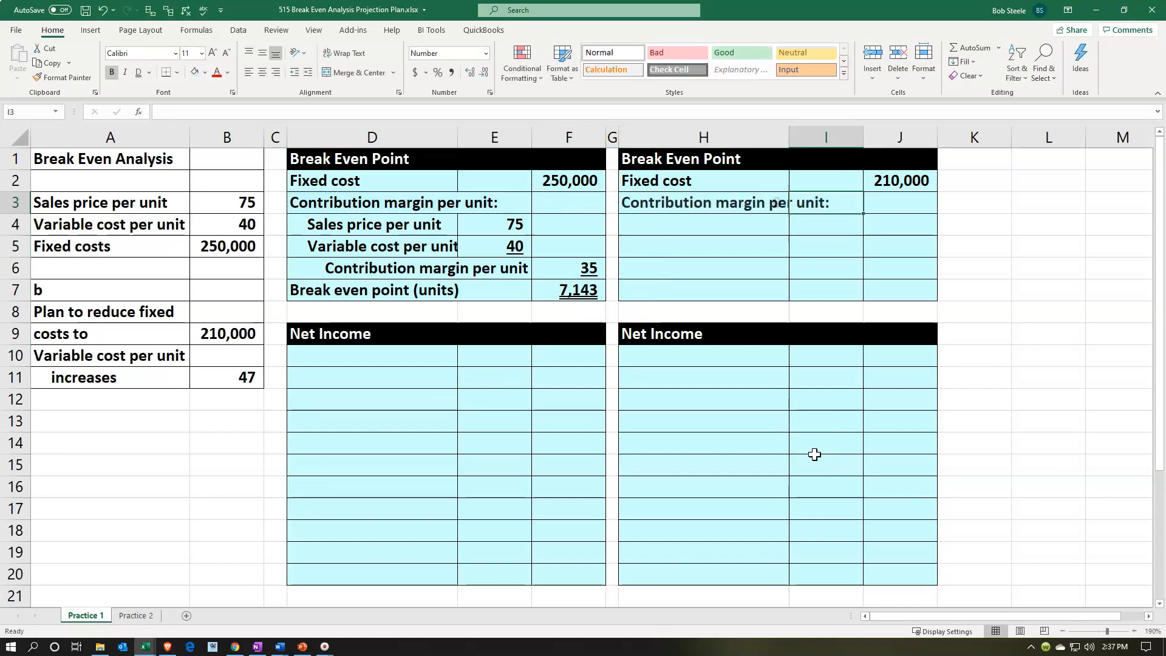
# Link H4 and H5 to the sales price and variable cost labels in D4 and D5
pyautogui.write('+')
pyautogui.press('Left')
pyautogui.press('Left')
pyautogui.press('Left')
pyautogui.press('Left')
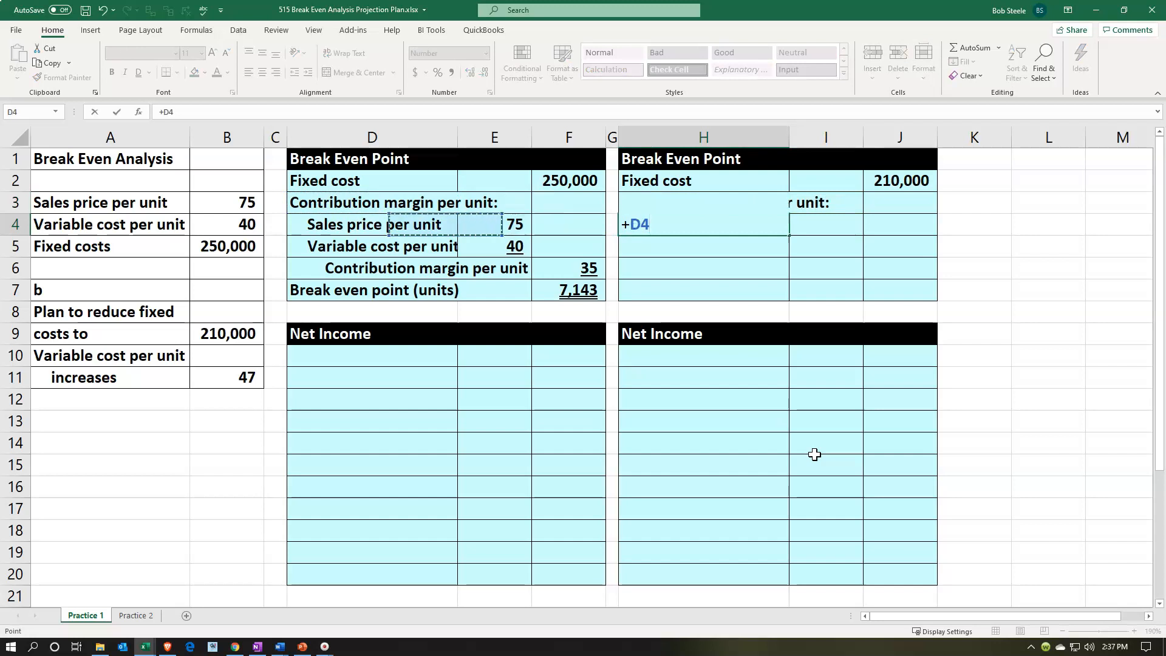
pyautogui.press('Return')
pyautogui.write('+')
pyautogui.press('Left')
pyautogui.press('Left')
pyautogui.press('Left')
pyautogui.press('Left')
pyautogui.press('Return')
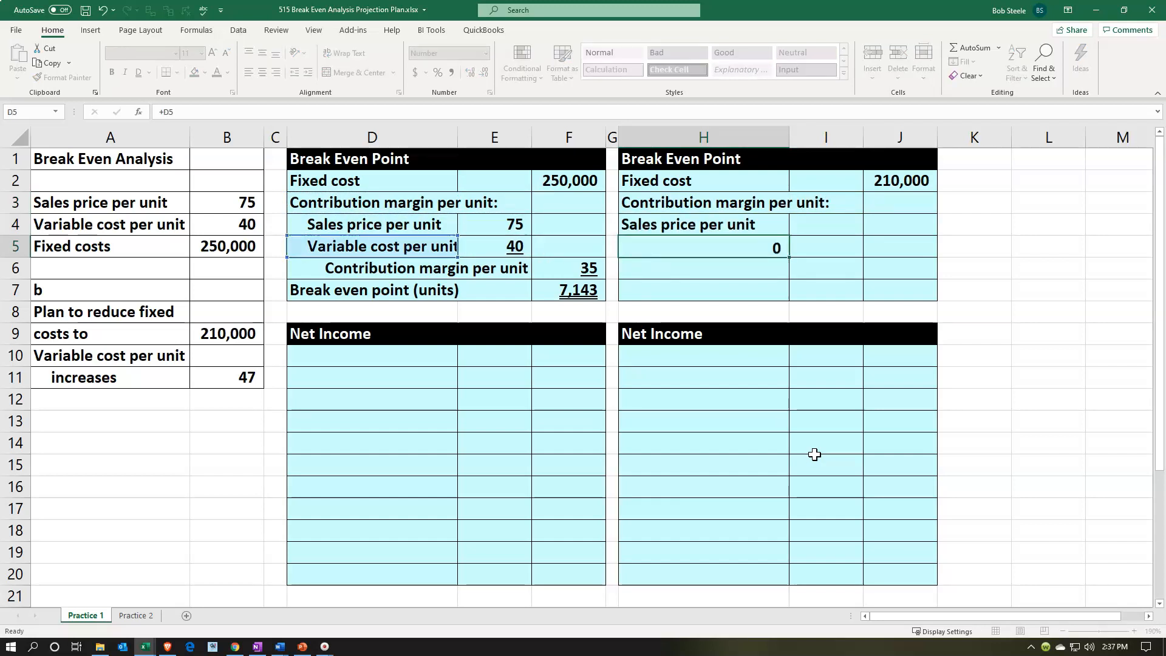
# Link H6 and H7 to the contribution margin and break-even point labels in D6 and D7
pyautogui.write('+')
pyautogui.press('Left')
pyautogui.press('Left')
pyautogui.press('Left')
pyautogui.press('Left')
pyautogui.press('Return')
pyautogui.write('+')
pyautogui.press('Left')
pyautogui.press('Left')
pyautogui.press('Left')
pyautogui.press('Left')
pyautogui.press('Return')
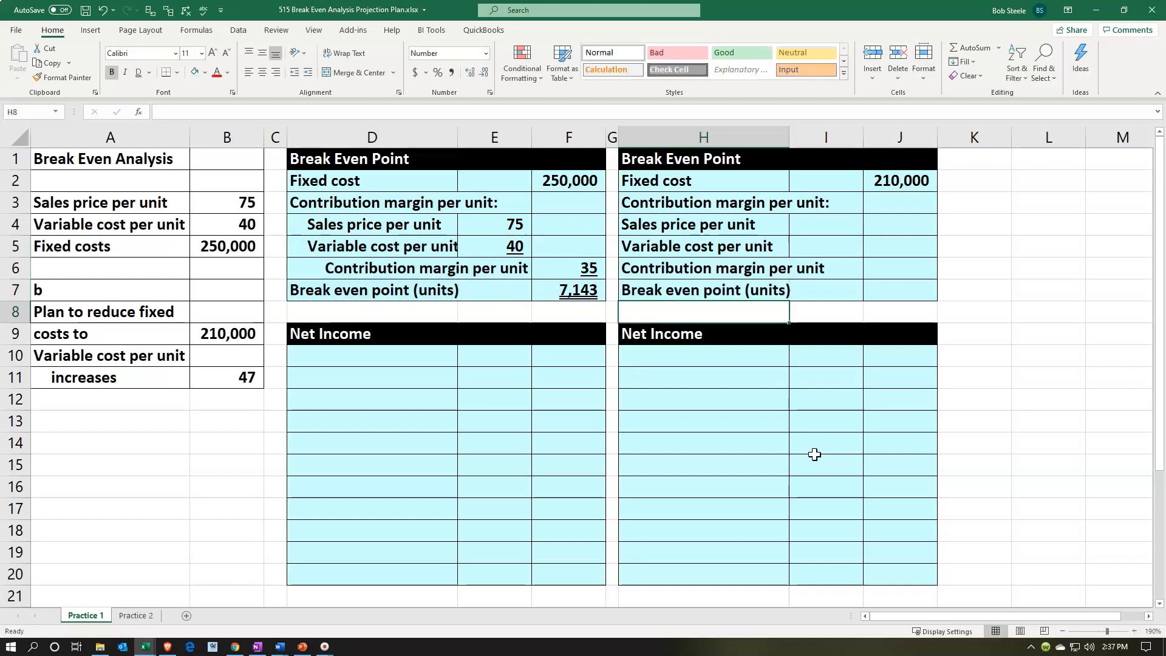
# Copy the formatting of the labels in D2:D7 onto H2:H7 with Format Painter
pyautogui.moveTo(394, 181); pyautogui.dragTo(401, 290)
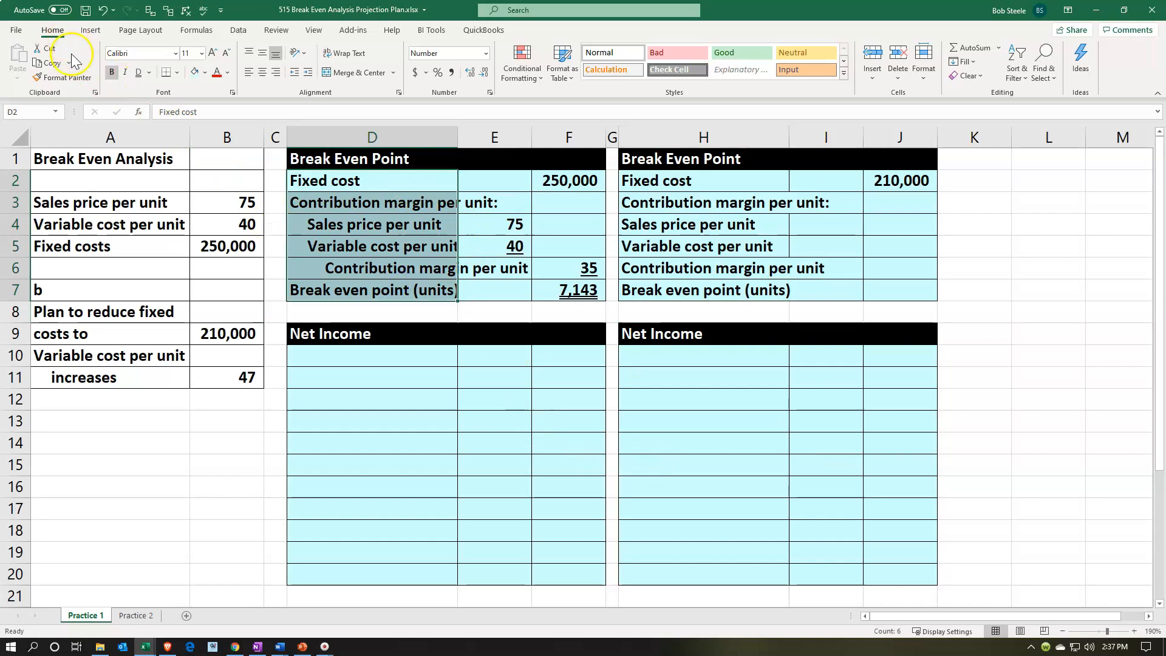
pyautogui.click(68, 78)
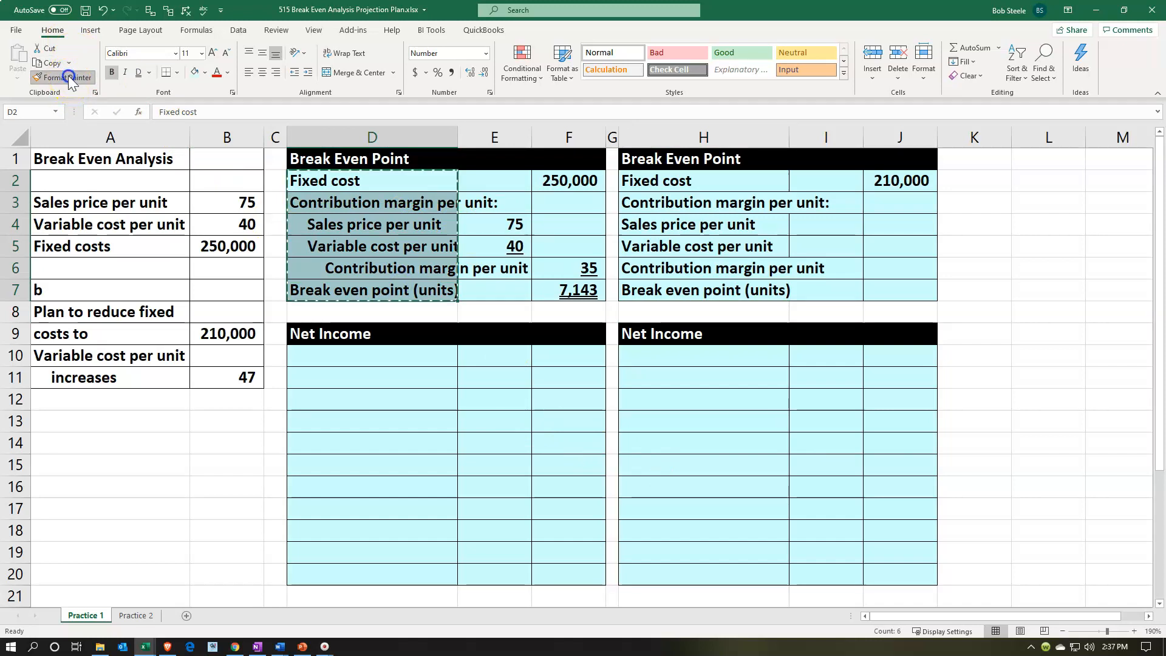
pyautogui.click(698, 178)
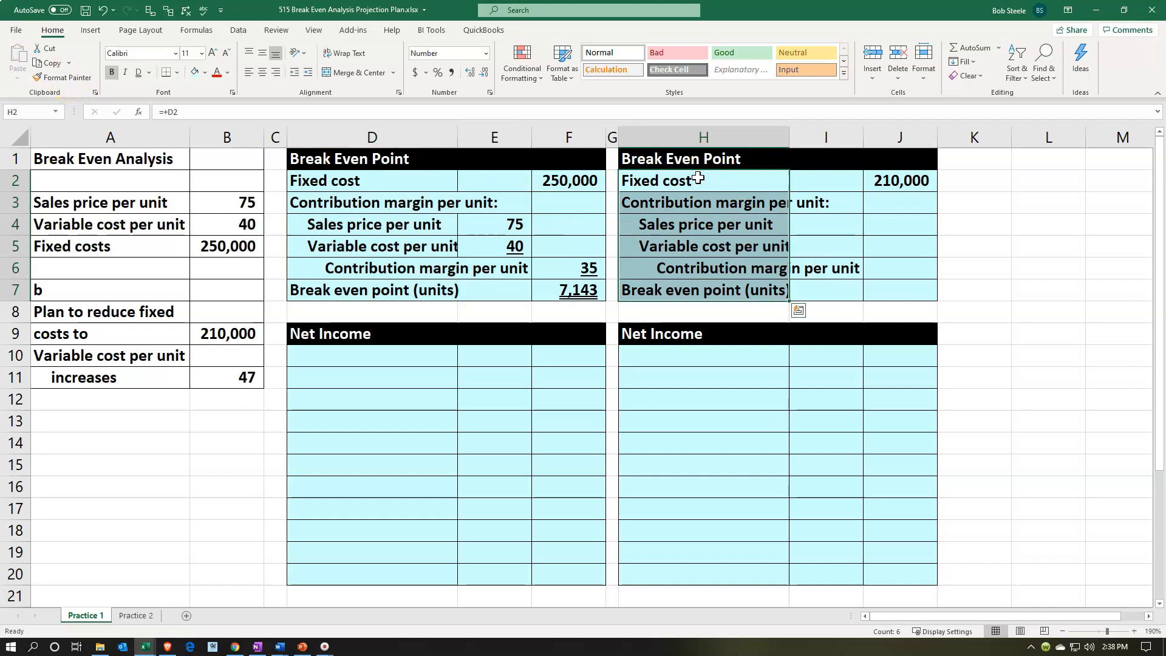
pyautogui.click(799, 224)
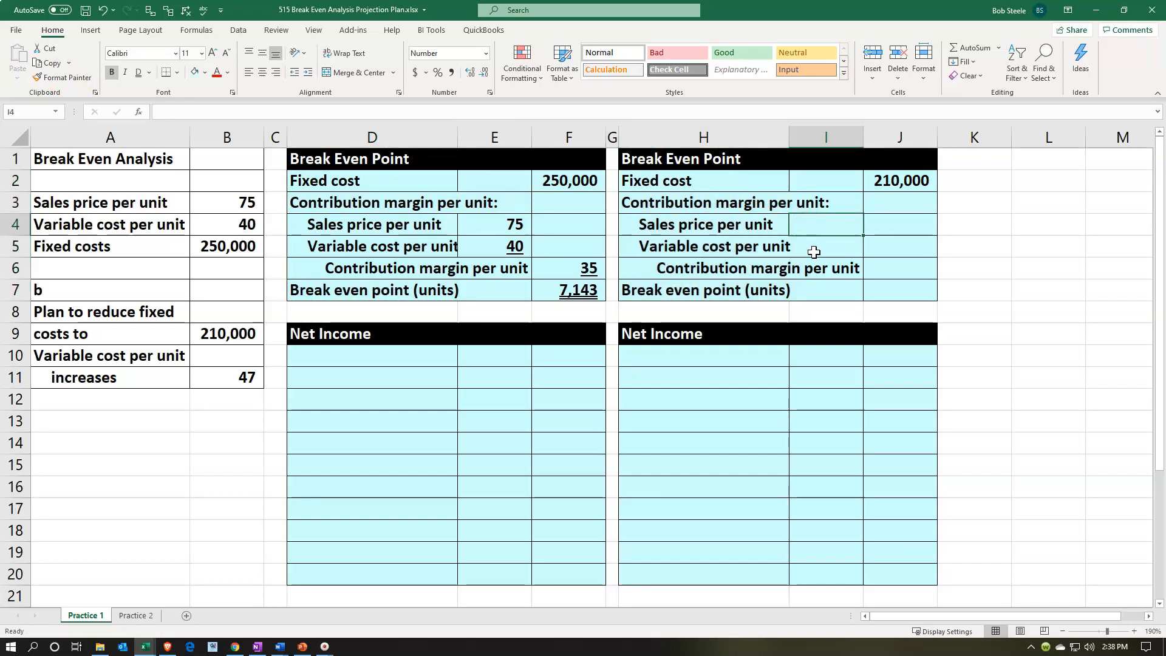
# Link I4 to the sales price per unit in B3
pyautogui.write('=')
pyautogui.press('Left')
pyautogui.press('Left')
pyautogui.press('Left')
pyautogui.press('Left')
pyautogui.press('Left')
pyautogui.press('Left')
pyautogui.press('Left')
pyautogui.press('Up')
pyautogui.press('Return')
# Link I5 to the increased variable cost per unit in B11
pyautogui.write('+')
pyautogui.press('Left')
pyautogui.press('Left')
pyautogui.press('Left')
pyautogui.press('Left')
pyautogui.press('Left')
pyautogui.press('Left')
pyautogui.press('Down')
pyautogui.press('Down')
pyautogui.press('Down')
pyautogui.press('Down')
pyautogui.press('Down')
pyautogui.press('Down')
pyautogui.press('Down')
pyautogui.press('Left')
pyautogui.press('Up')
pyautogui.press('Return')
pyautogui.press('Right')
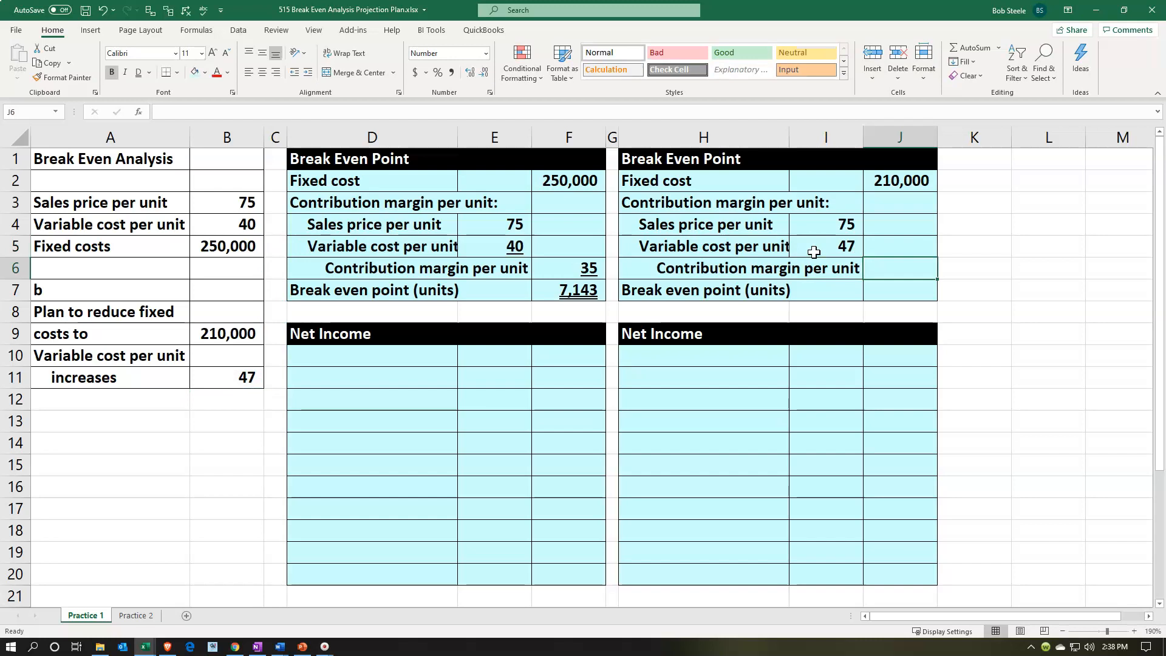
# Calculate the contribution margin per unit in J6 as I4 minus I5
pyautogui.write('=')
pyautogui.press('Left')
pyautogui.press('Up')
pyautogui.press('Up')
pyautogui.write('-')
pyautogui.press('Left')
pyautogui.press('Up')
pyautogui.press('Return')
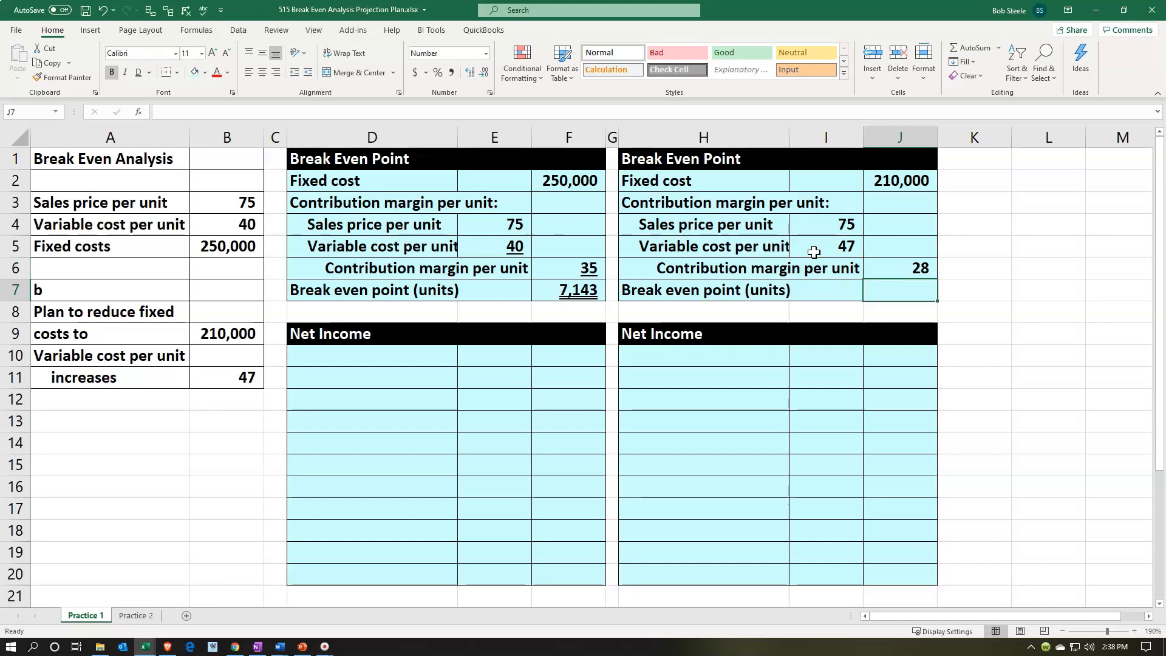
# Calculate the break-even point in J7 by dividing the fixed cost in J2 by the contribution margin in J6
pyautogui.write('=')
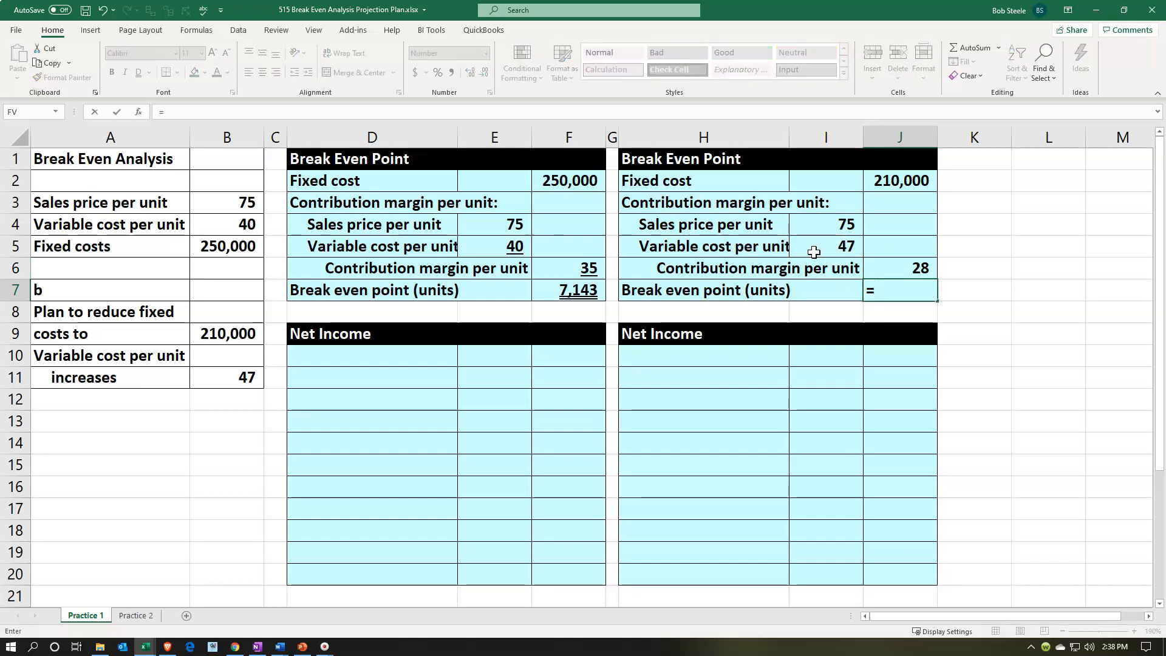
pyautogui.press('Up')
pyautogui.press('Up')
pyautogui.press('Up')
pyautogui.press('Up')
pyautogui.press('Up')
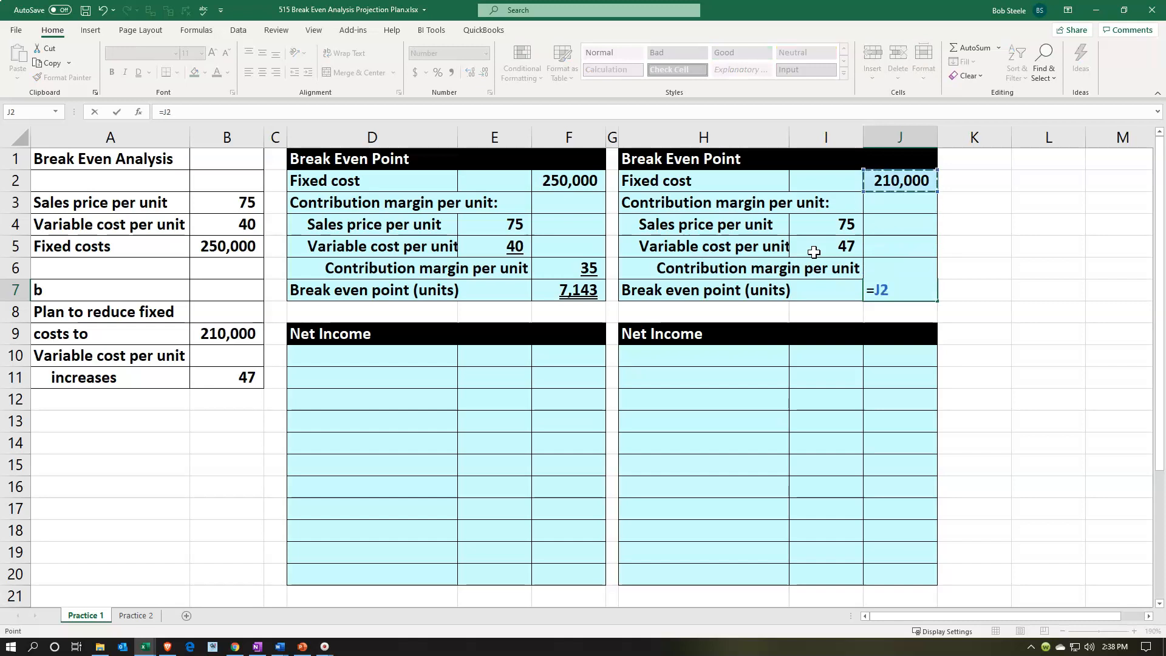
pyautogui.write('/')
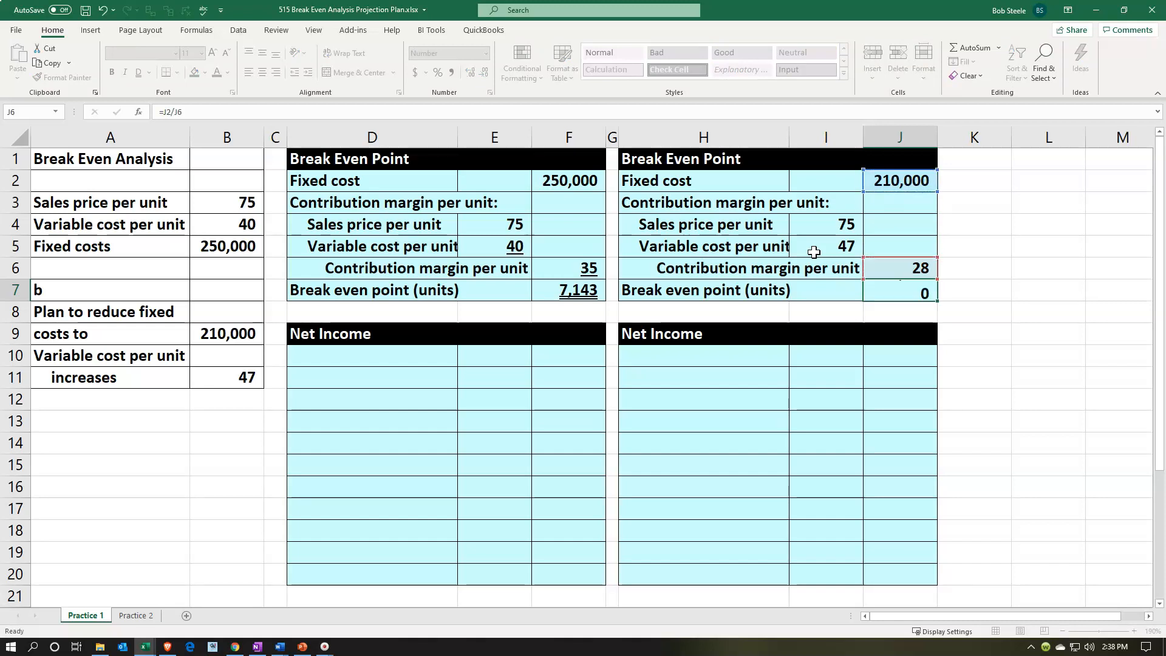
pyautogui.press('Return')
pyautogui.press('Up')
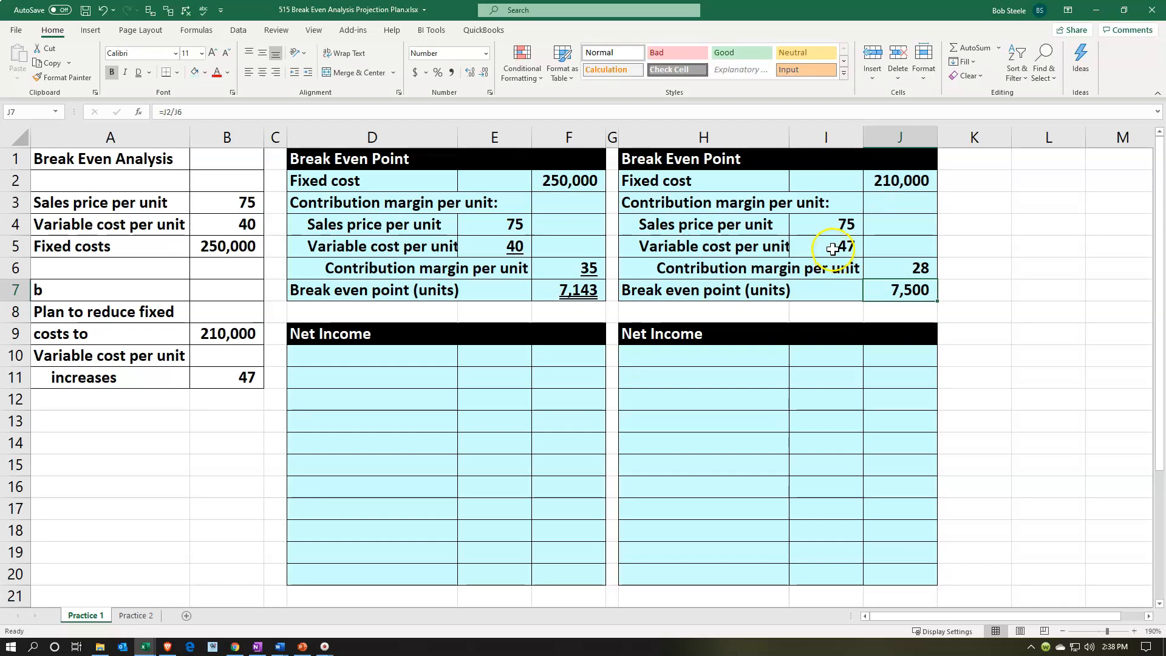
# Apply a single underline to the variable cost in I5 and the contribution margin in J6
pyautogui.click(833, 249)
pyautogui.click(149, 73)
pyautogui.click(164, 89)
pyautogui.click(892, 267)
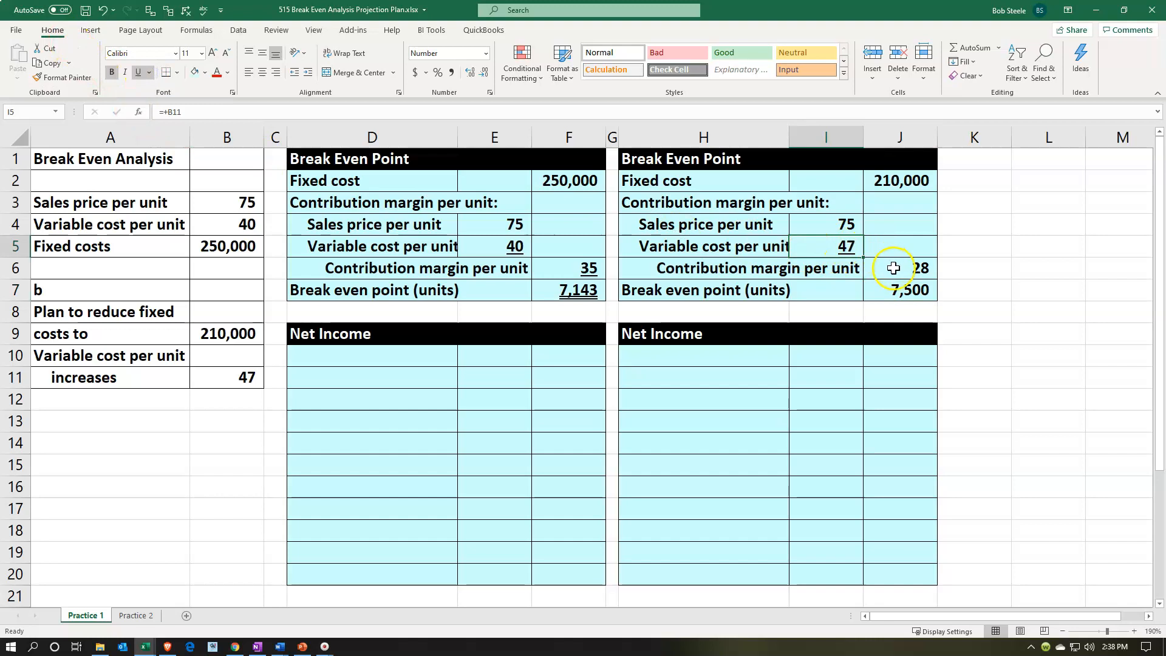
pyautogui.click(138, 72)
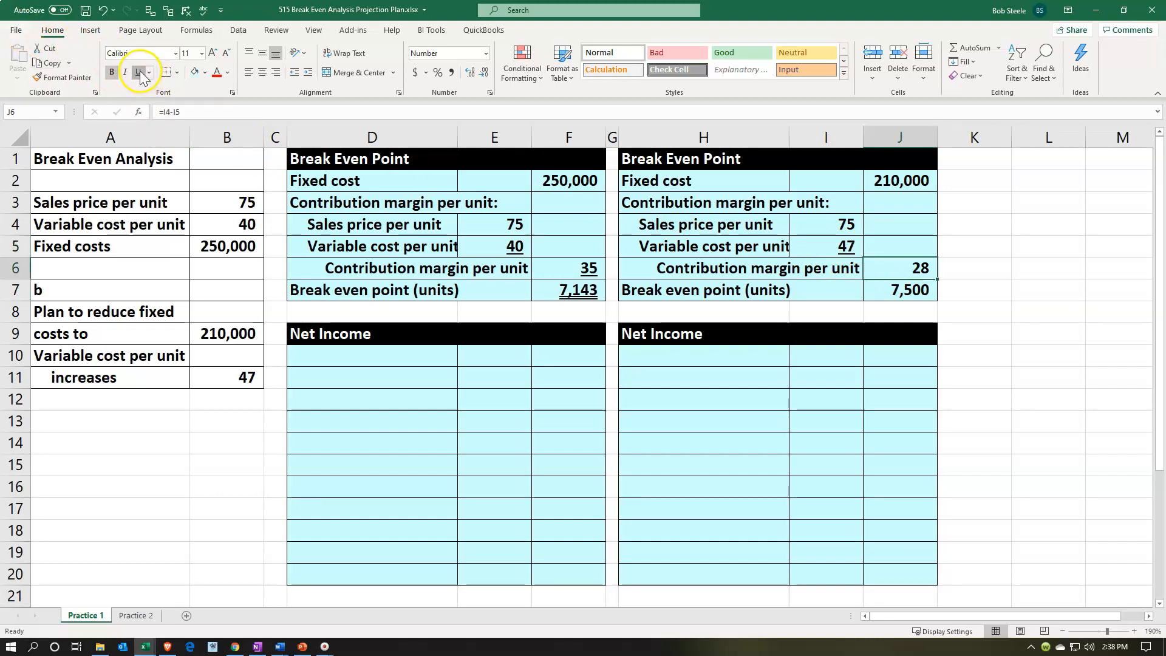
# Apply a double underline to the break-even point in J7
pyautogui.click(909, 291)
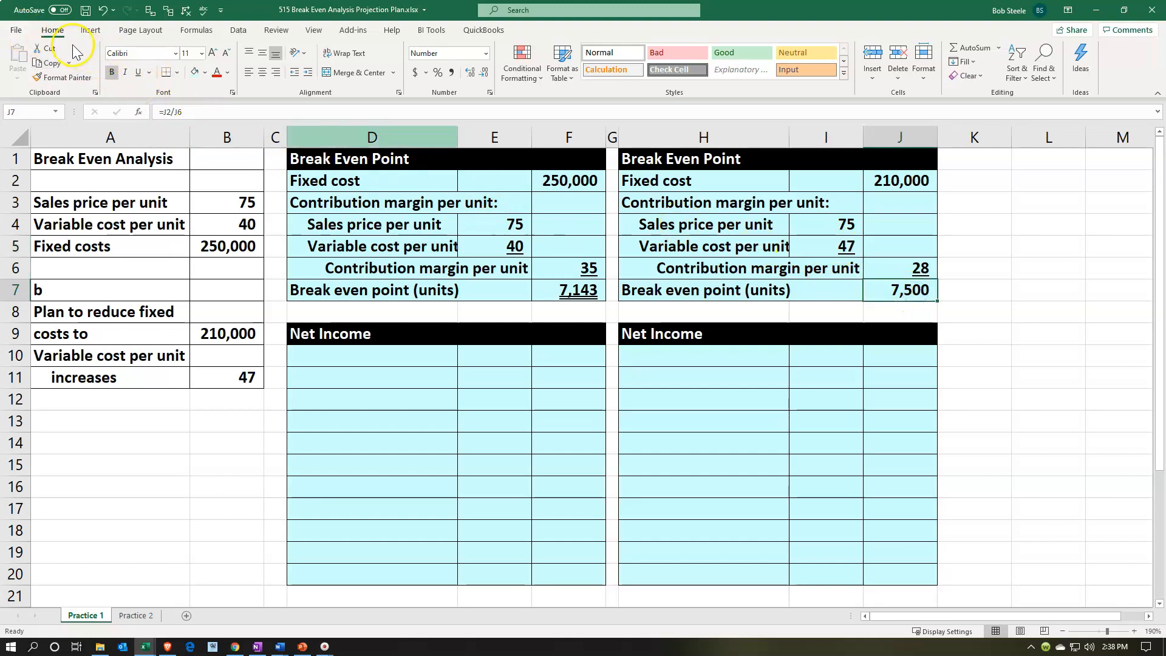
pyautogui.click(149, 72)
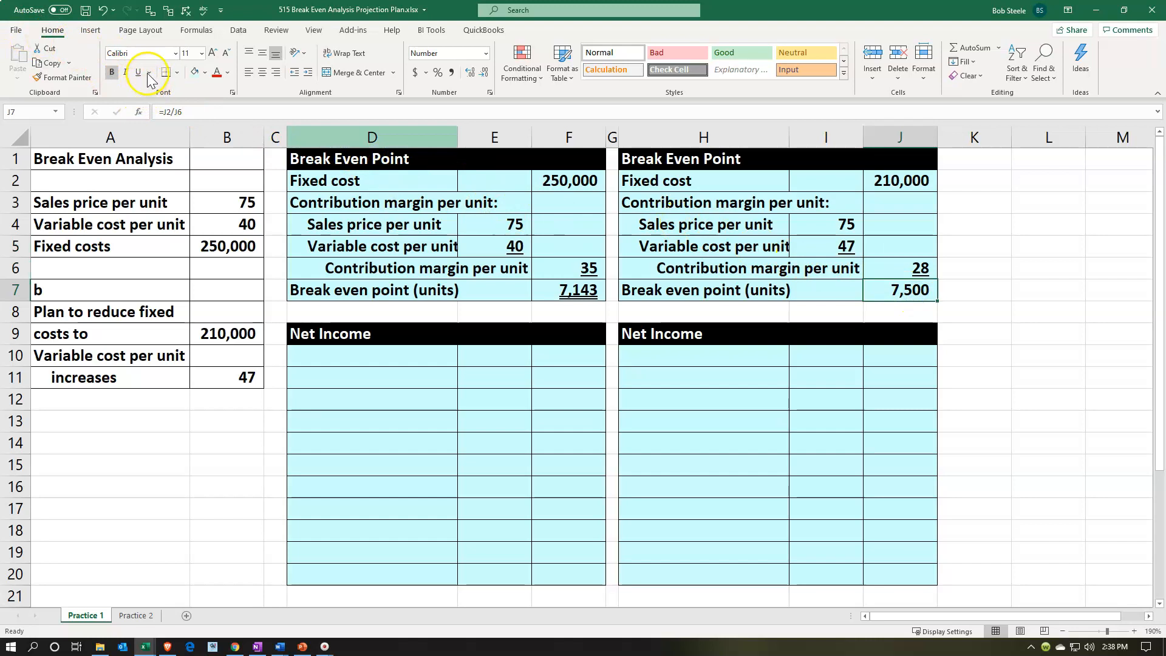
pyautogui.click(152, 110)
pyautogui.click(773, 353)
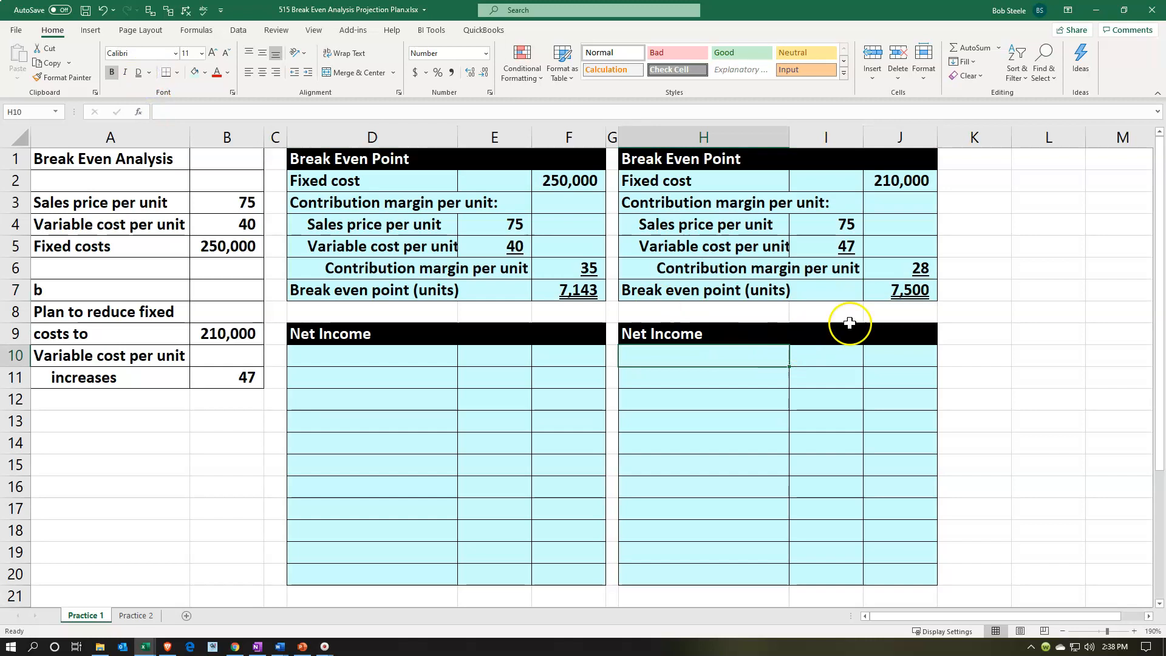
pyautogui.click(902, 291)
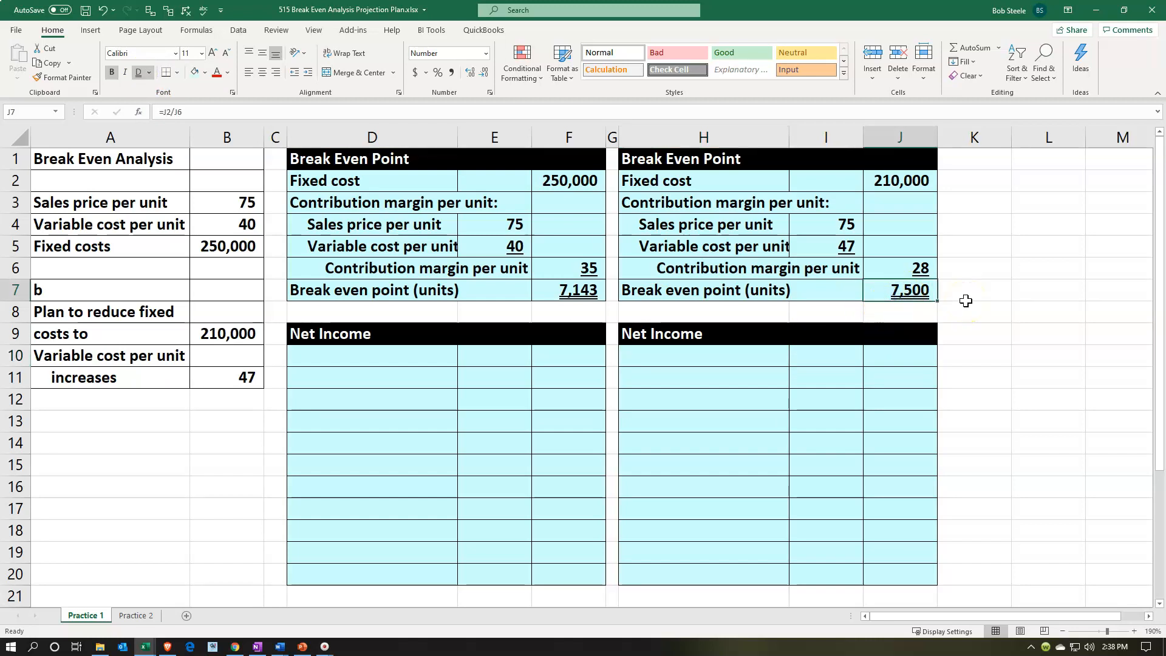
pyautogui.click(966, 301)
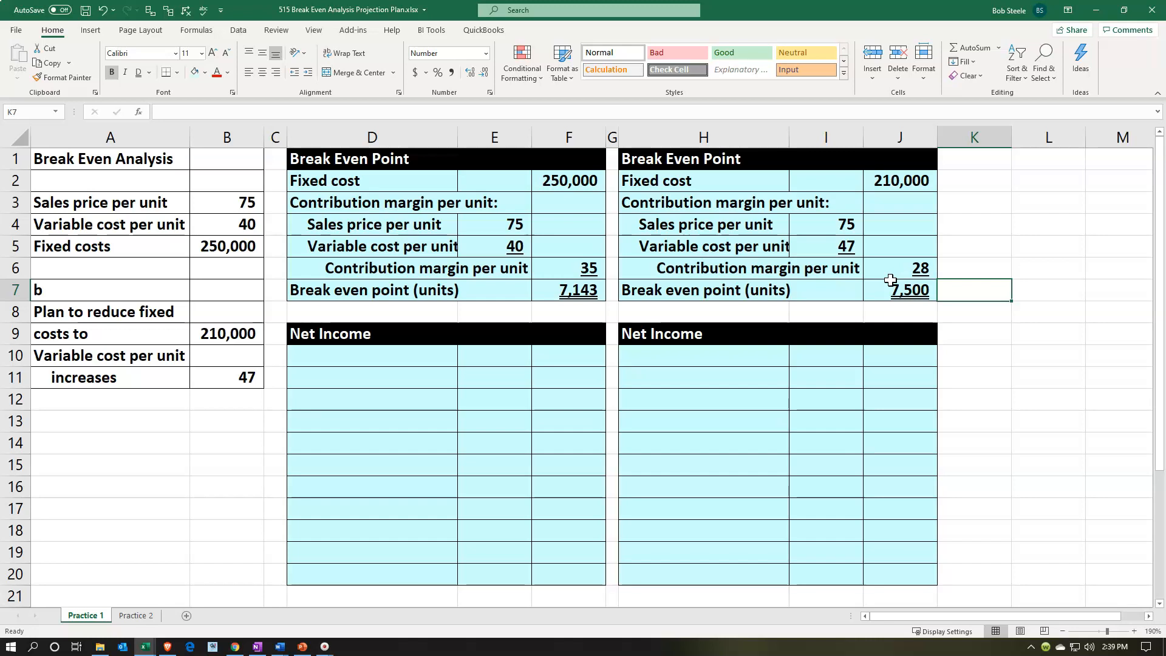
# Enter the heading "Sales:" in D10 under Net Income
pyautogui.click(373, 360)
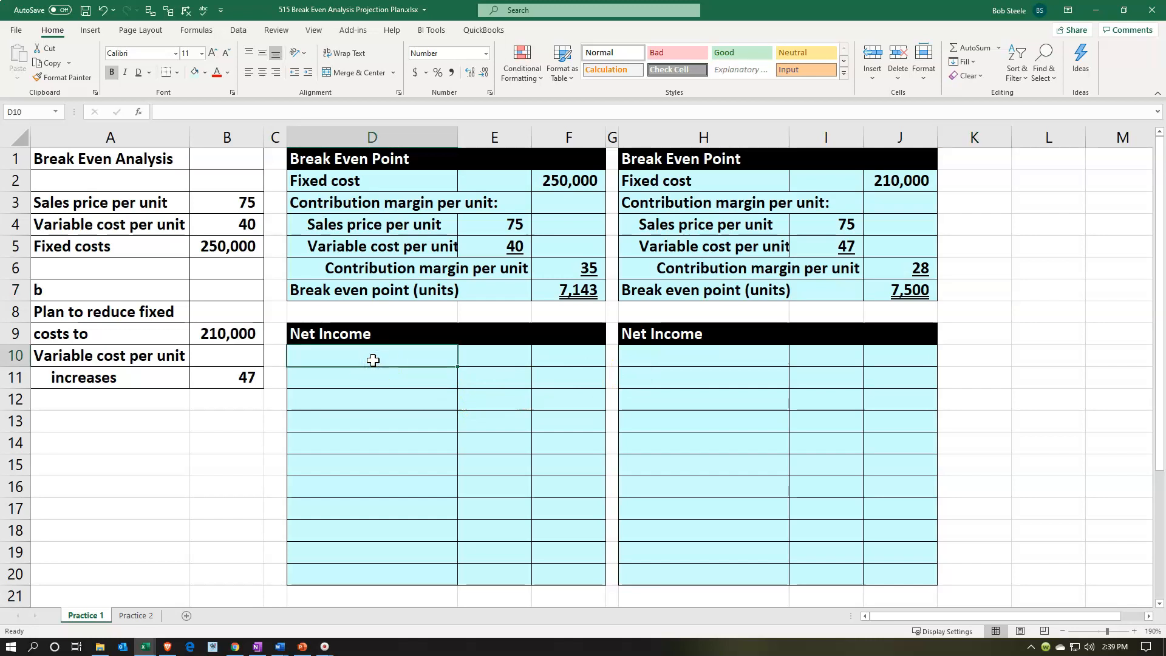
pyautogui.write('Sales:')
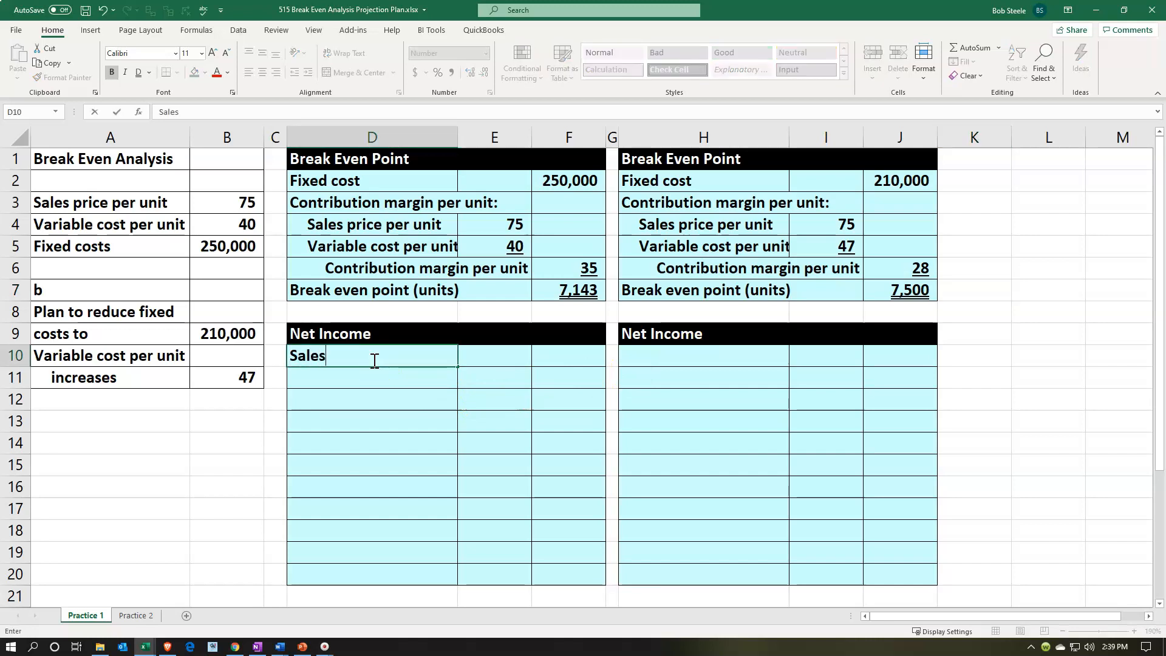
pyautogui.press('Return')
# Link D11 to the sales price per unit label in A3
pyautogui.write('+')
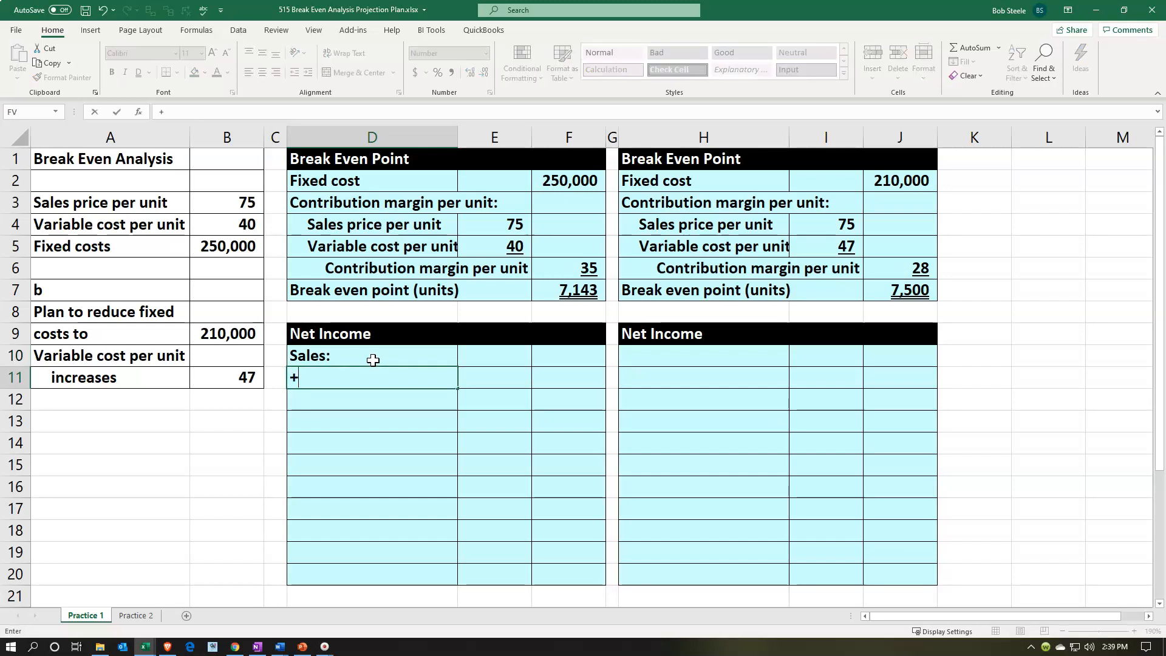
pyautogui.press('Left')
pyautogui.press('Left')
pyautogui.press('Up')
pyautogui.press('Up')
pyautogui.press('Up')
pyautogui.press('Up')
pyautogui.press('Up')
pyautogui.press('Up')
pyautogui.press('Up')
pyautogui.press('Up')
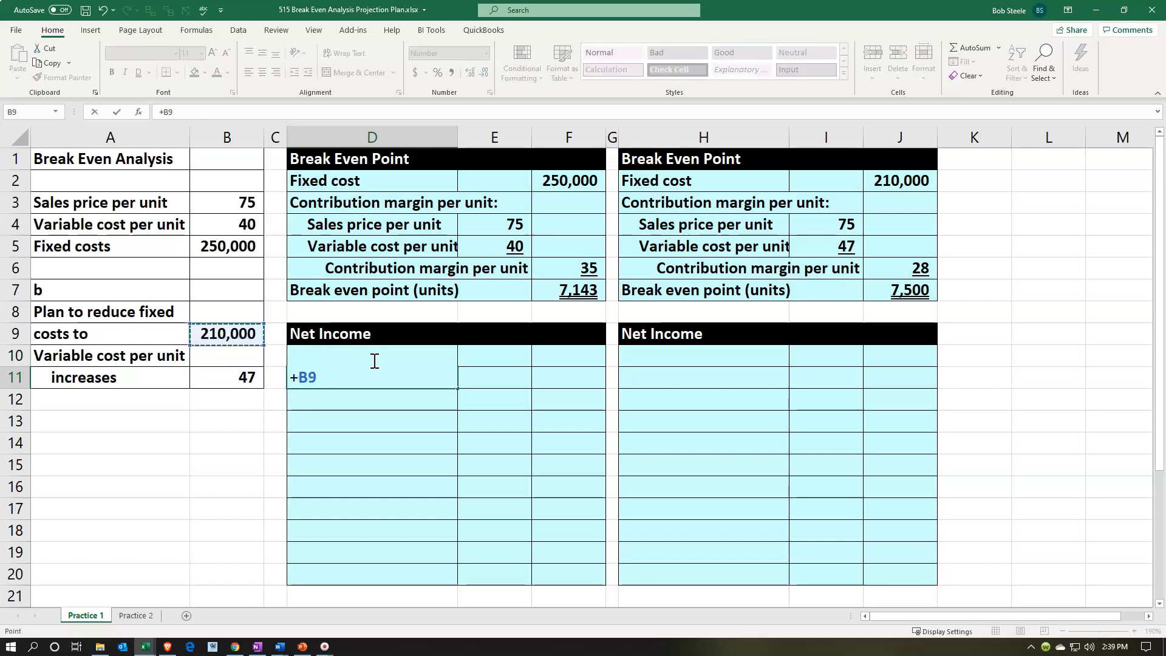
pyautogui.press('Left')
pyautogui.press('Return')
# Enter the label "Units sold" in D12
pyautogui.write('+')
pyautogui.press('Left')
pyautogui.press('Left')
pyautogui.press('Left')
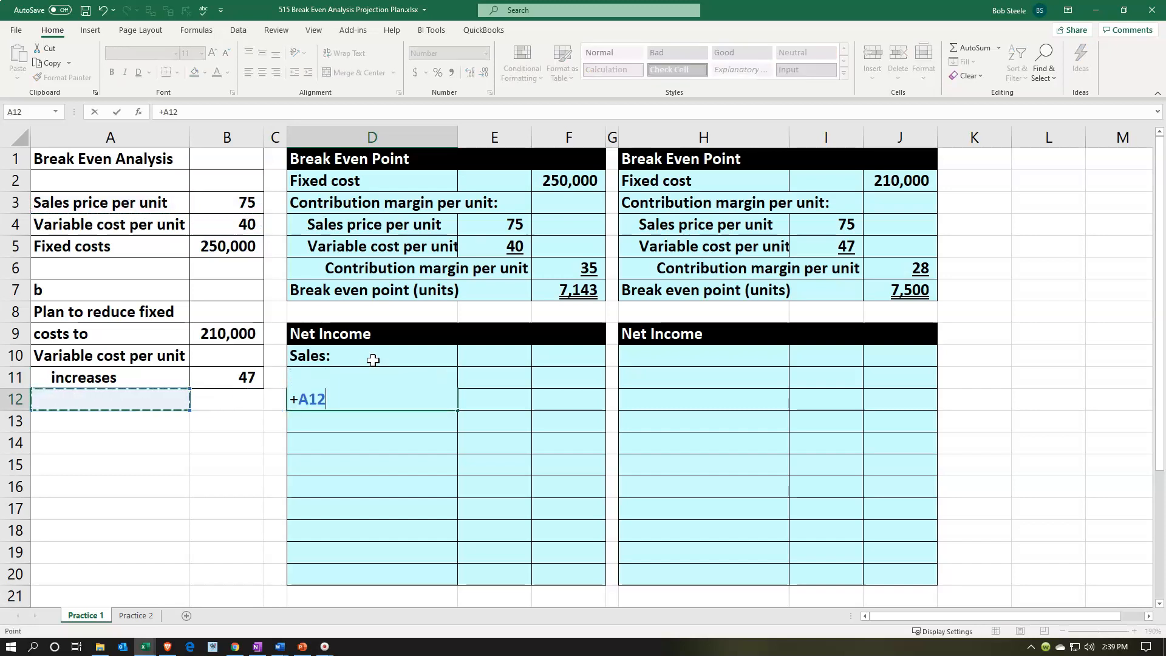
pyautogui.press('Right')
pyautogui.press('Right')
pyautogui.press('Right')
pyautogui.press('Up')
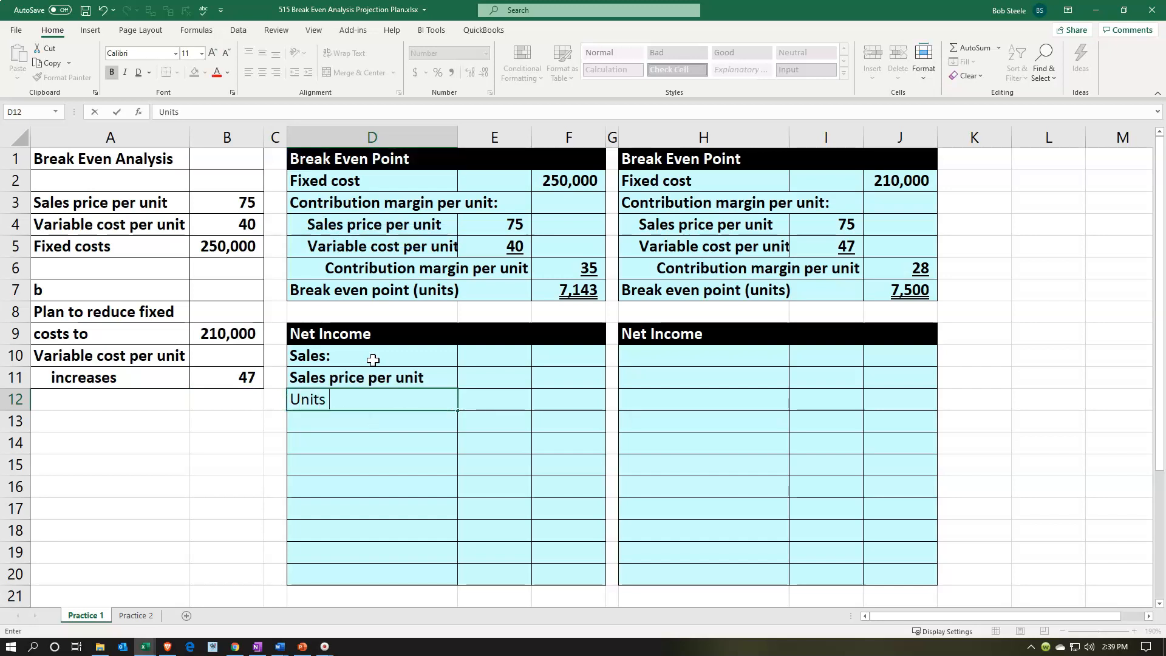
pyautogui.press('Tab')
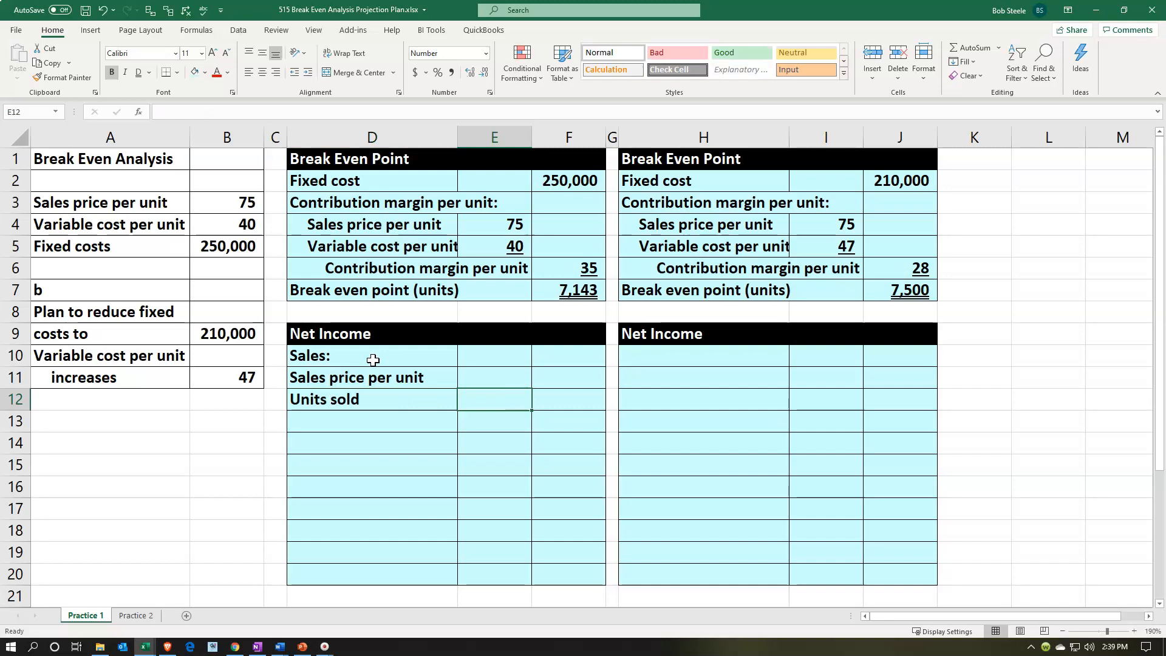
# Link E11 to the sales price per unit in E4
pyautogui.press('Up')
pyautogui.write('+')
pyautogui.press('Up')
pyautogui.press('Up')
pyautogui.press('Up')
pyautogui.press('Up')
pyautogui.press('Up')
pyautogui.press('Up')
pyautogui.press('Up')
pyautogui.press('Return')
# Link the units sold in E12 to the break-even point in F7
pyautogui.write('+')
pyautogui.press('Up')
pyautogui.press('Up')
pyautogui.press('Up')
pyautogui.press('Up')
pyautogui.press('Right')
pyautogui.press('Up')
pyautogui.press('Return')
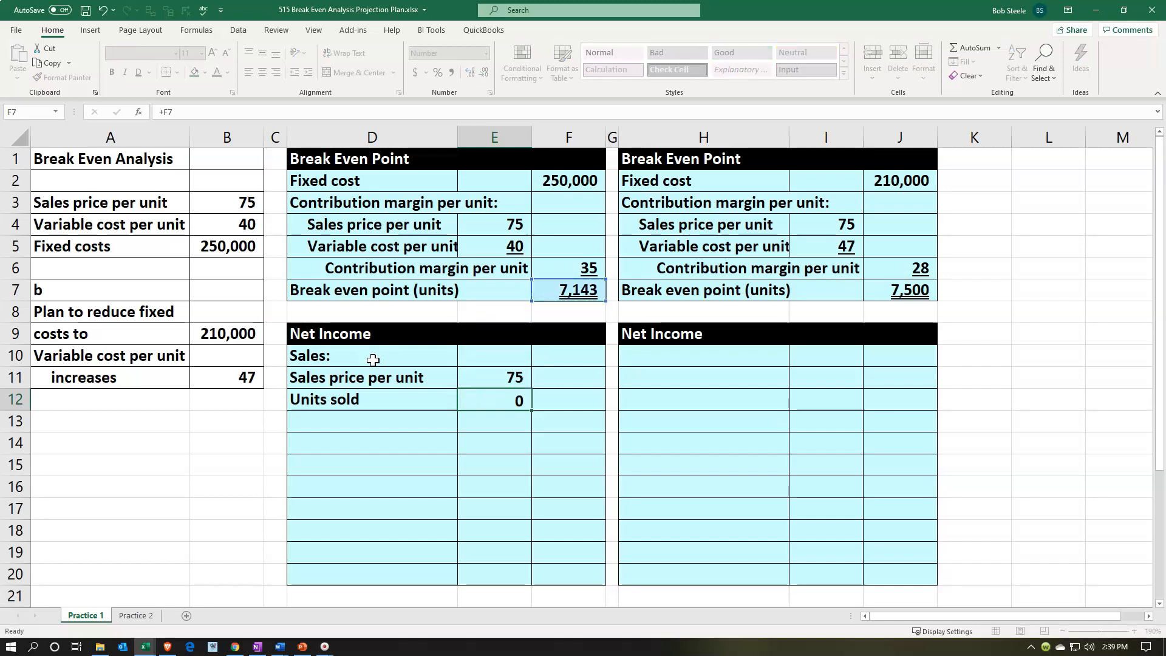
# Label D13 "Sales" and calculate sales in F13 as E11 times E12
pyautogui.press('Left')
pyautogui.write('Sa')
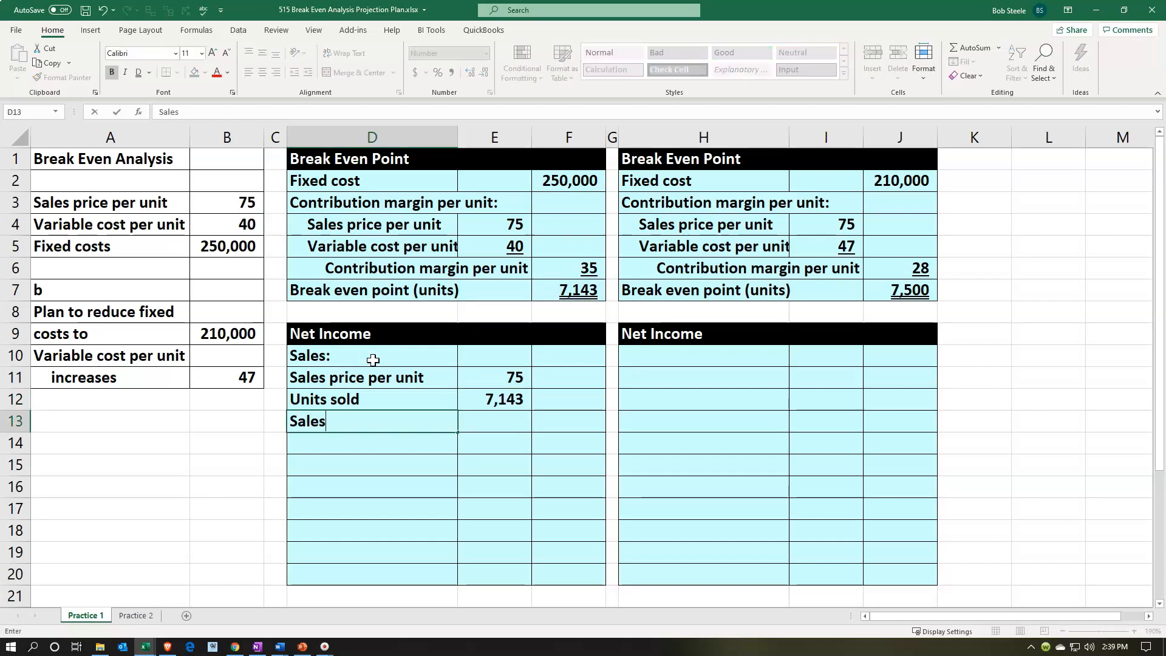
pyautogui.write('les')
pyautogui.press('Right')
pyautogui.press('Right')
pyautogui.write('=')
pyautogui.press('Left')
pyautogui.press('Up')
pyautogui.press('Up')
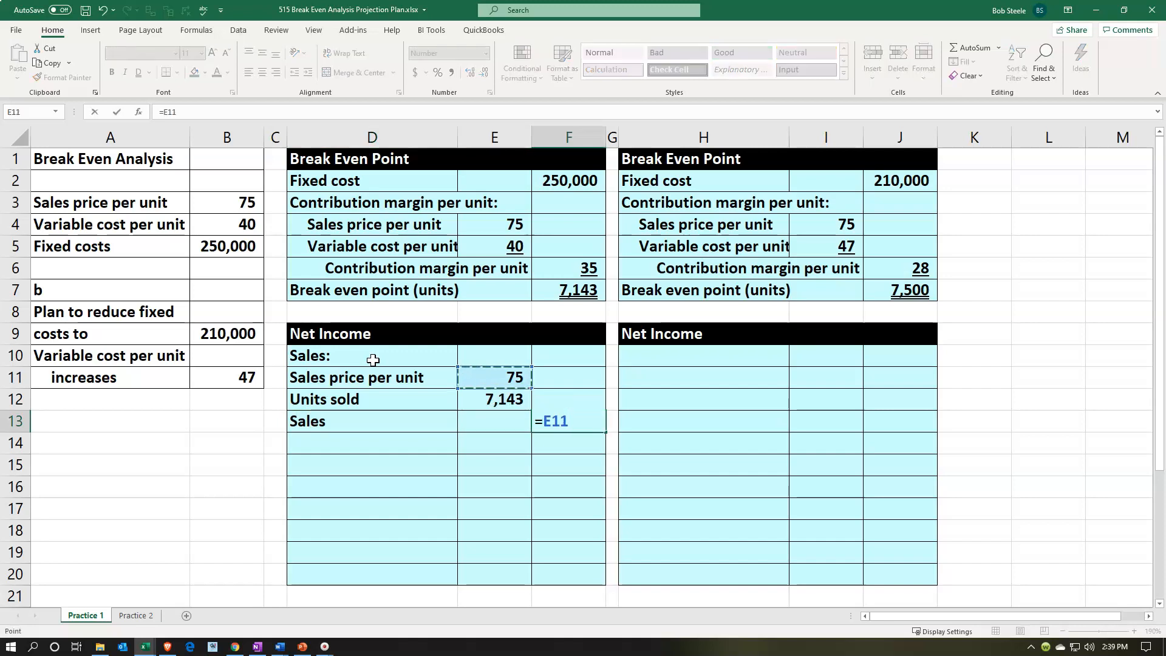
pyautogui.write('*')
pyautogui.press('Left')
pyautogui.press('Up')
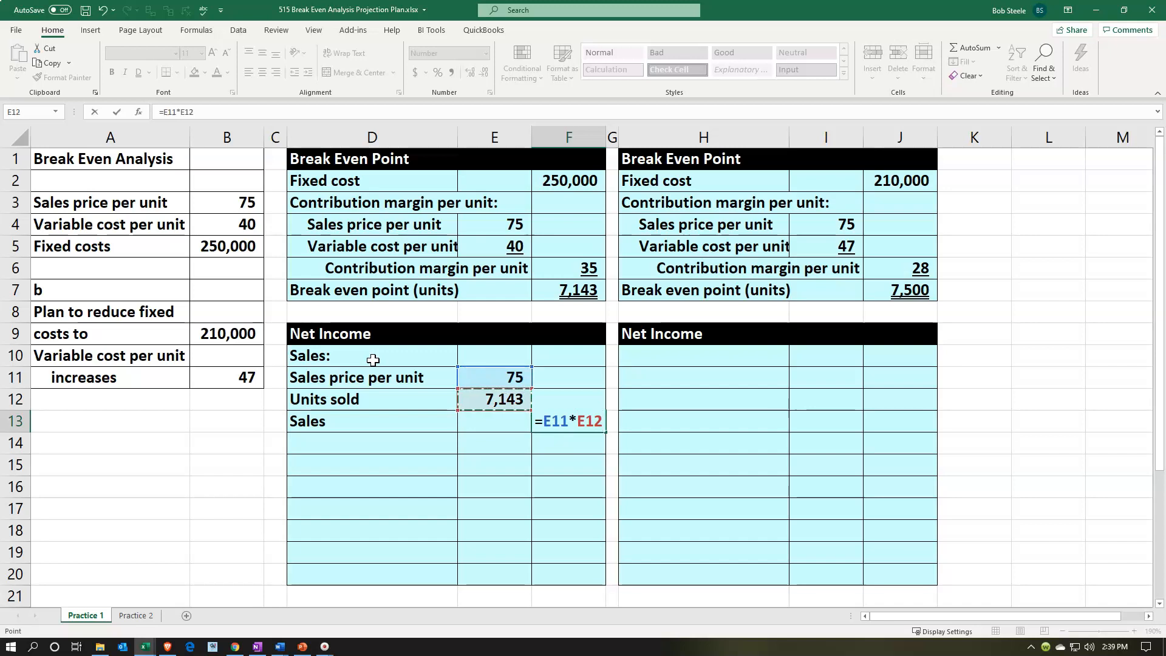
pyautogui.press('Return')
# Indent the labels in D11:D13 one level and the Sales label in D13 one additional level
pyautogui.press('Up')
pyautogui.press('Up')
pyautogui.press('Up')
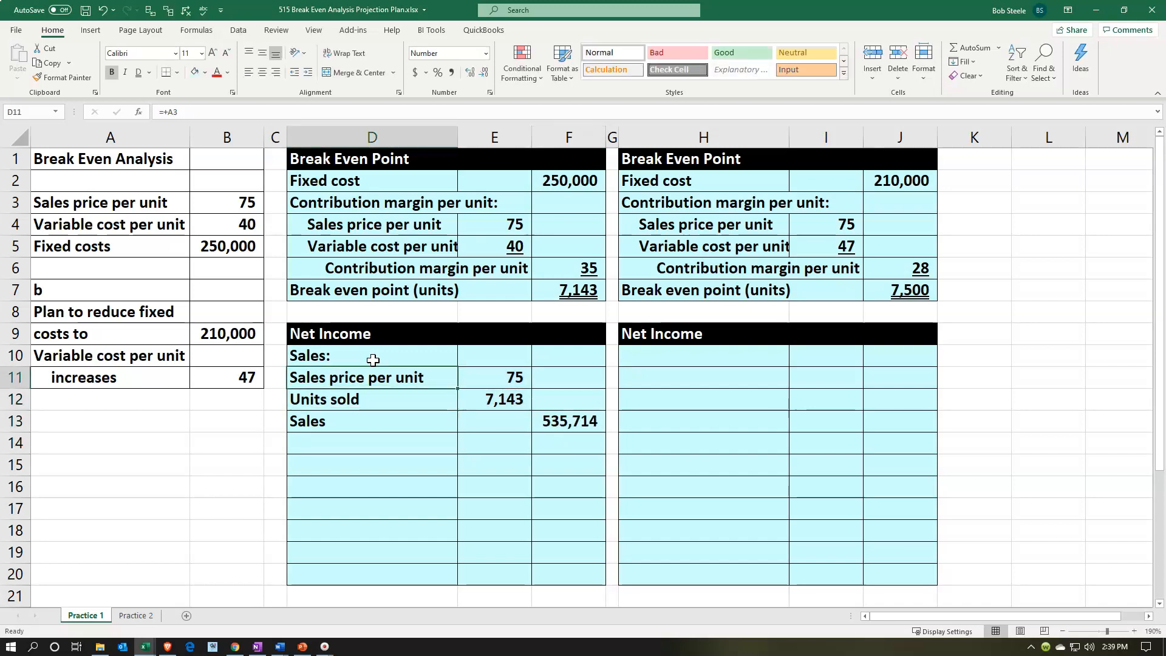
pyautogui.hotkey('shift', 'Down')
pyautogui.hotkey('shift', 'Down')
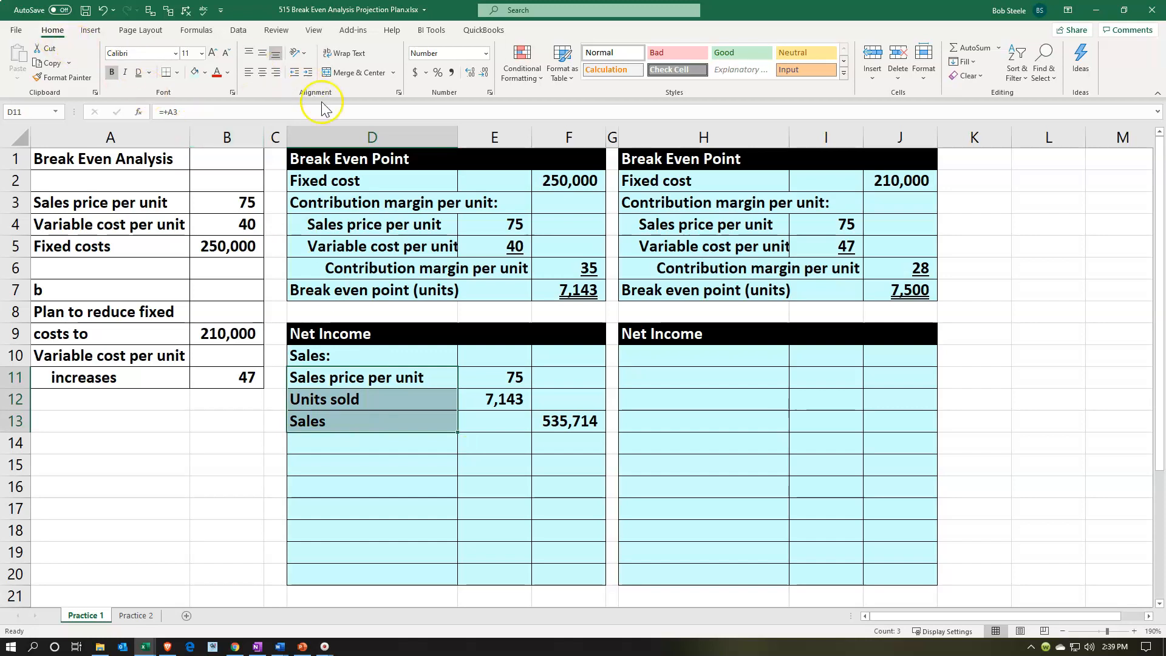
pyautogui.click(308, 73)
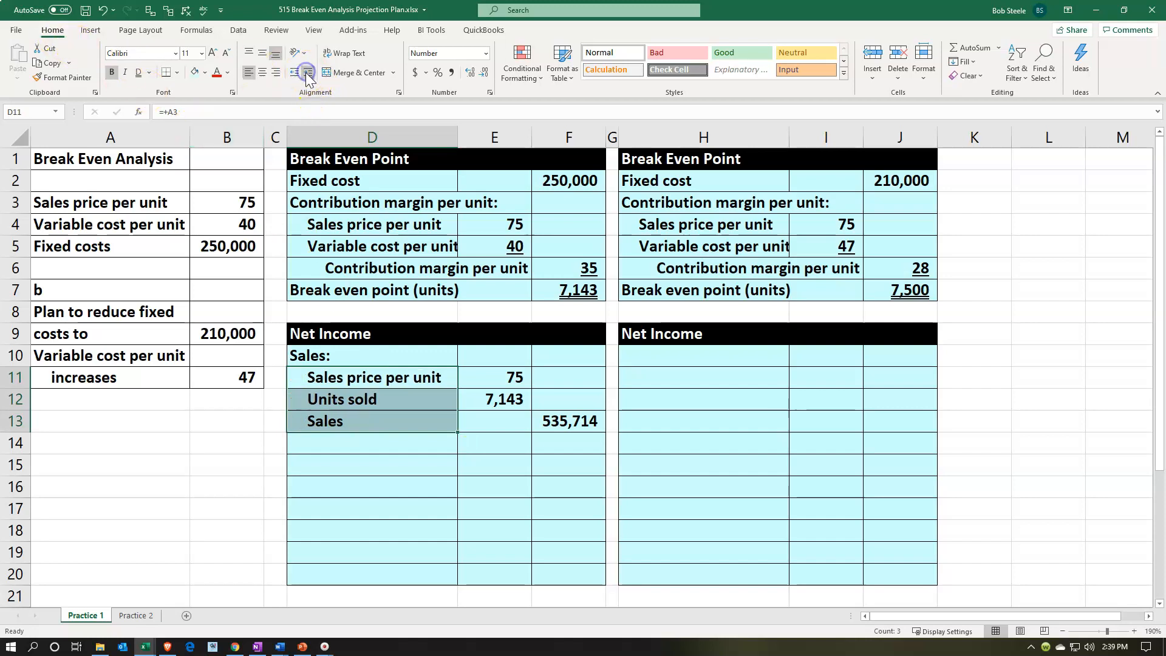
pyautogui.click(428, 414)
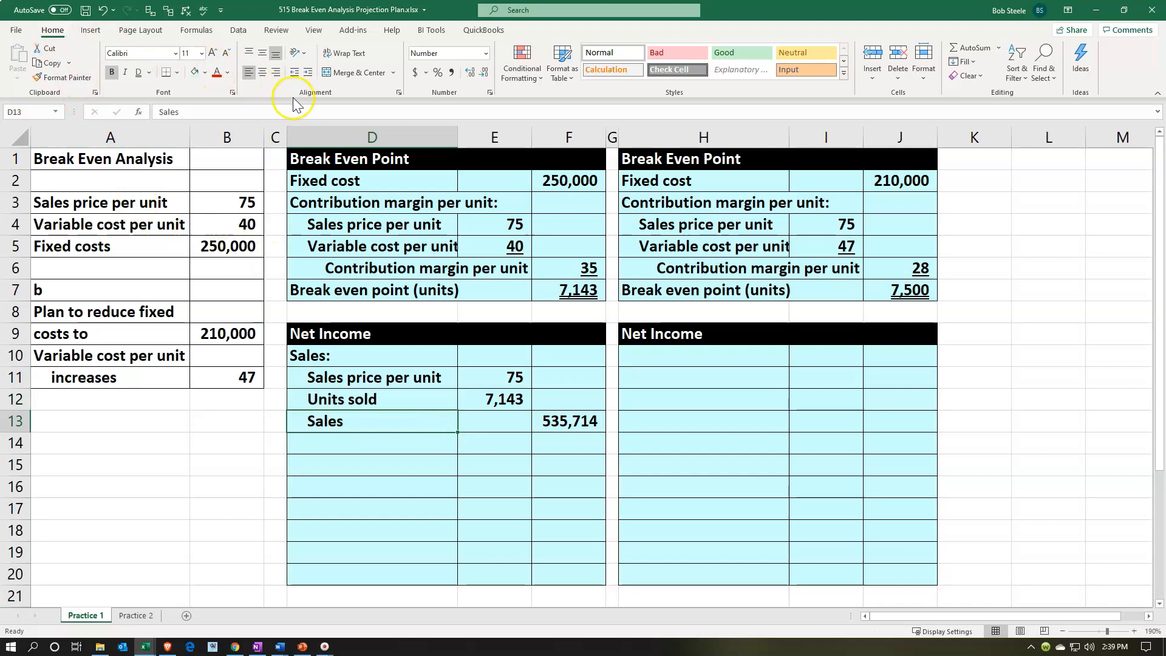
pyautogui.click(307, 72)
# Enter the heading "Variable Costs:" in D14
pyautogui.click(362, 446)
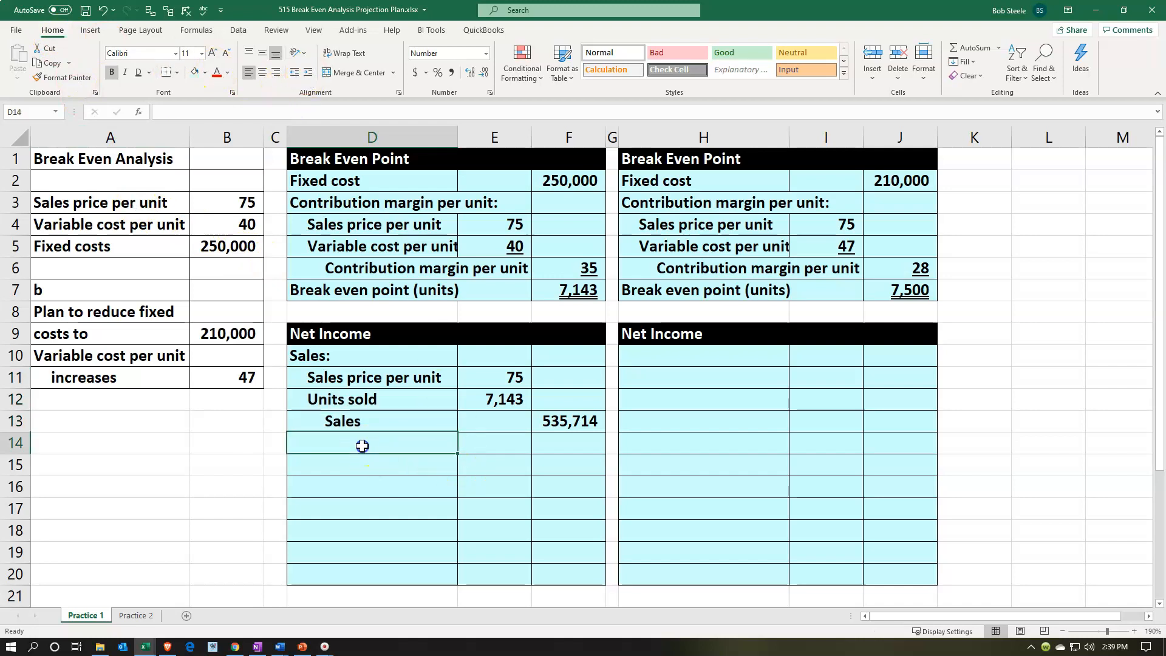
pyautogui.write('Va')
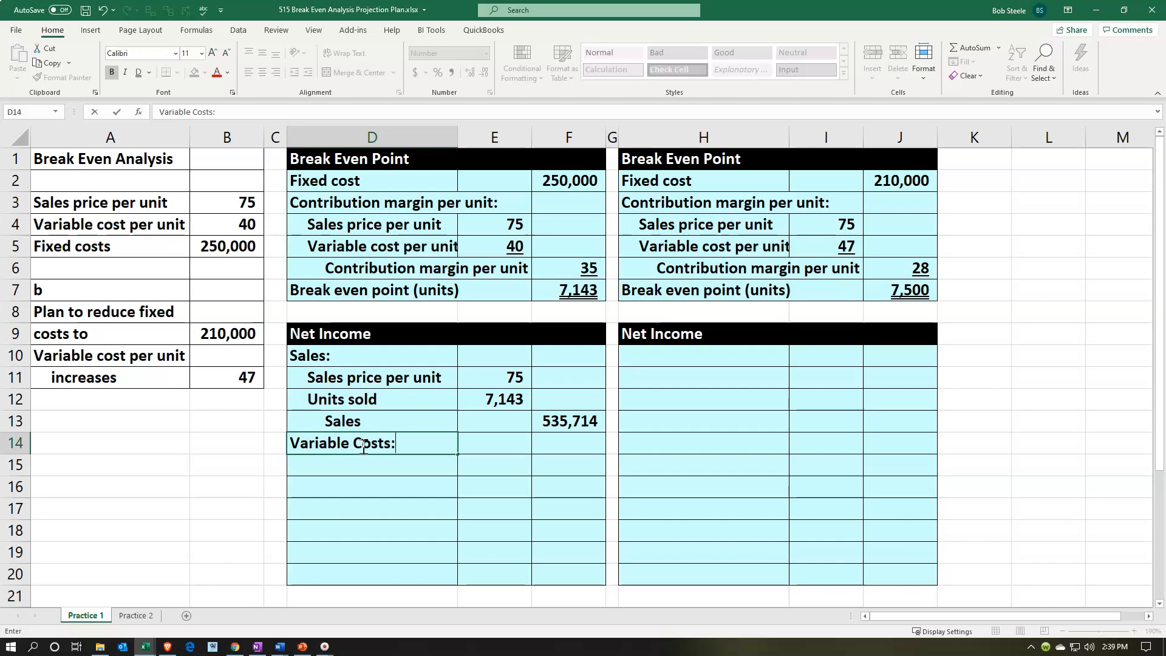
pyautogui.write('riable Costs:')
pyautogui.press('Return')
# Link D15 to the variable cost per unit label in A4
pyautogui.write('+')
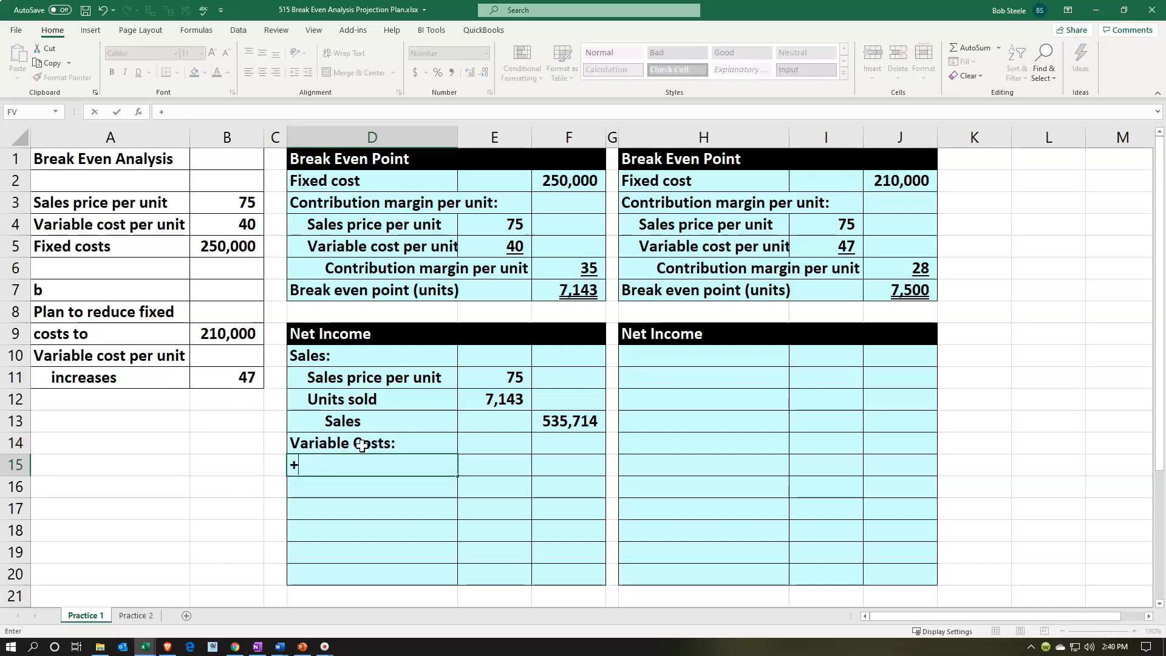
pyautogui.press('Left')
pyautogui.press('Left')
pyautogui.press('Up')
pyautogui.press('Up')
pyautogui.press('Up')
pyautogui.press('Up')
pyautogui.press('Up')
pyautogui.press('Up')
pyautogui.press('Up')
pyautogui.press('Up')
pyautogui.press('Up')
pyautogui.press('Left')
pyautogui.press('Up')
pyautogui.press('Up')
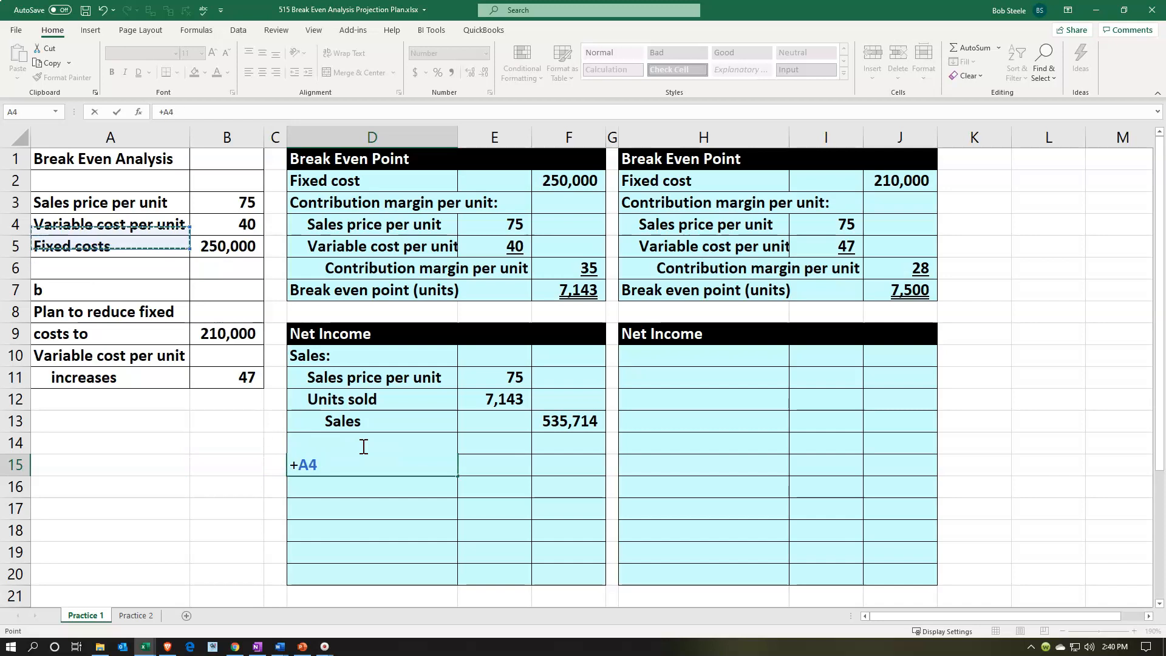
pyautogui.press('Return')
# Link D16 to the units sold label in D12
pyautogui.write('+')
pyautogui.press('Up')
pyautogui.press('Up')
pyautogui.press('Up')
pyautogui.press('Up')
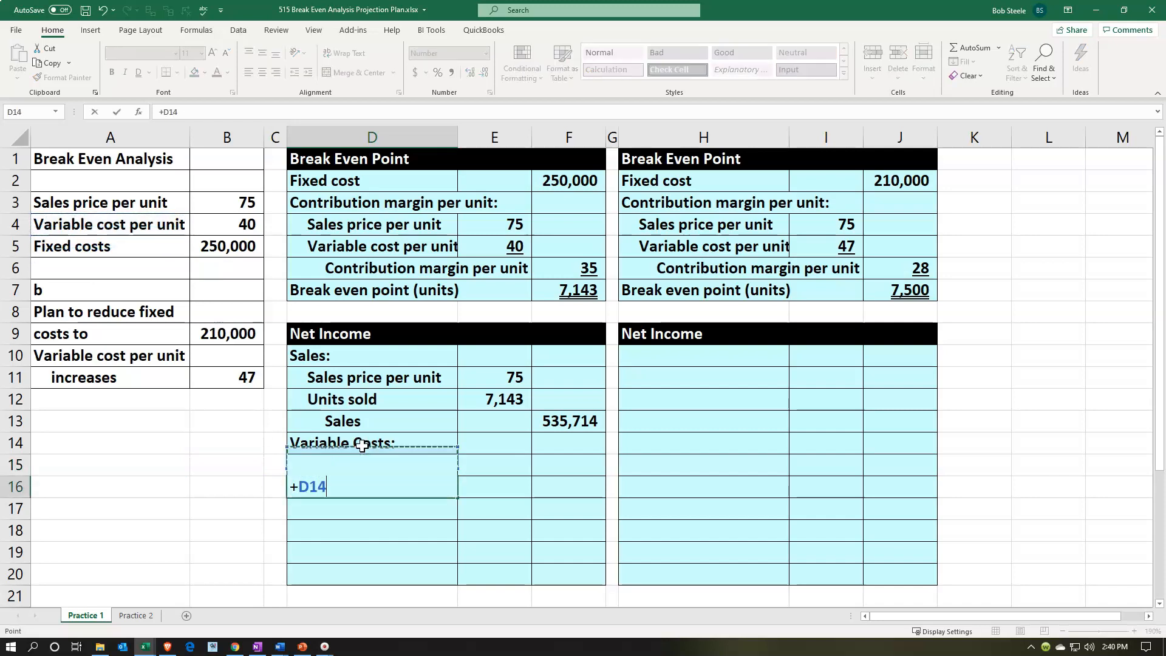
pyautogui.press('Return')
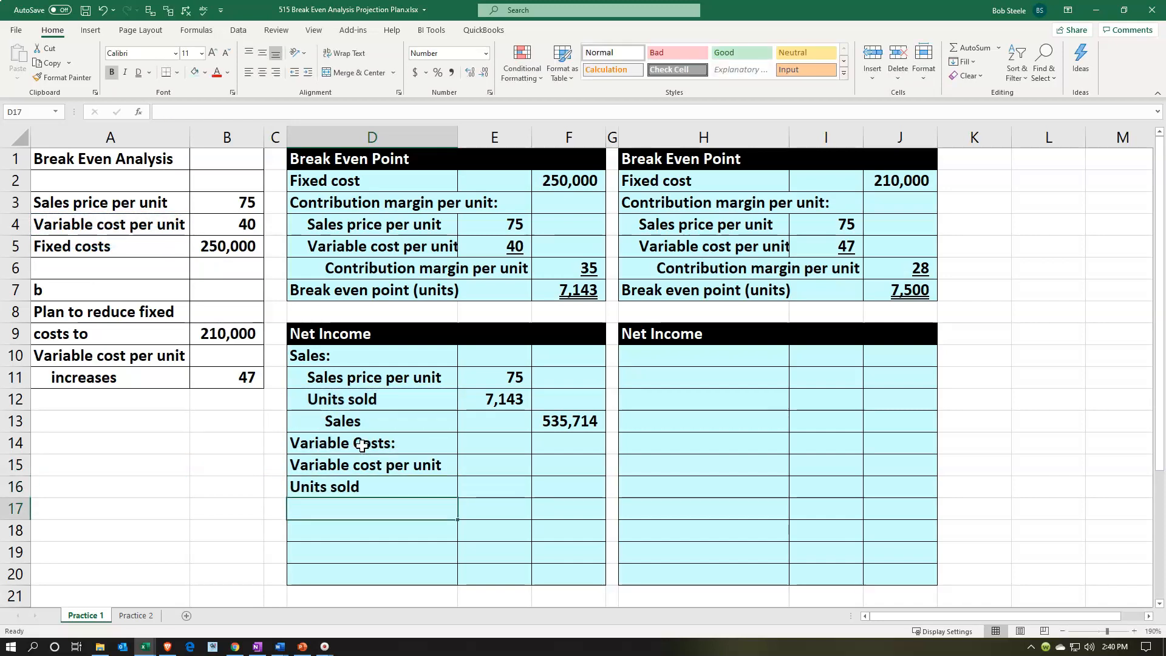
# Enter the label "Varaible costs" in D17
pyautogui.write('Varaible')
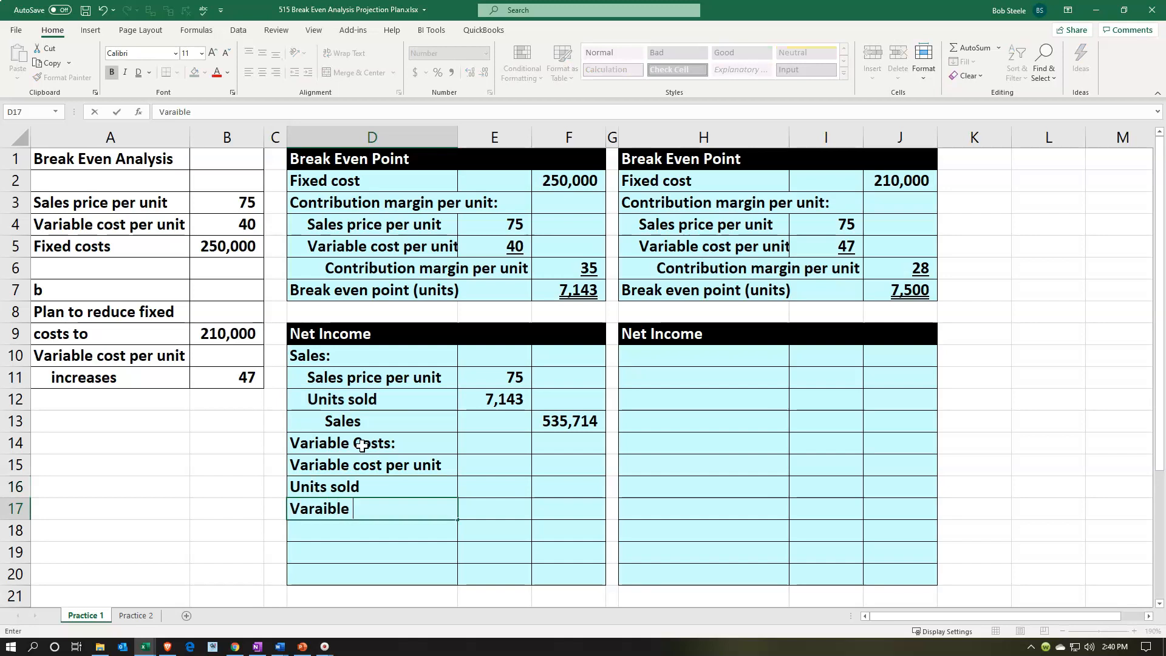
pyautogui.write(' costs')
pyautogui.press('Return')
# Indent the labels in D15:D17 one level and the variable costs label in D17 one additional level
pyautogui.press('Up')
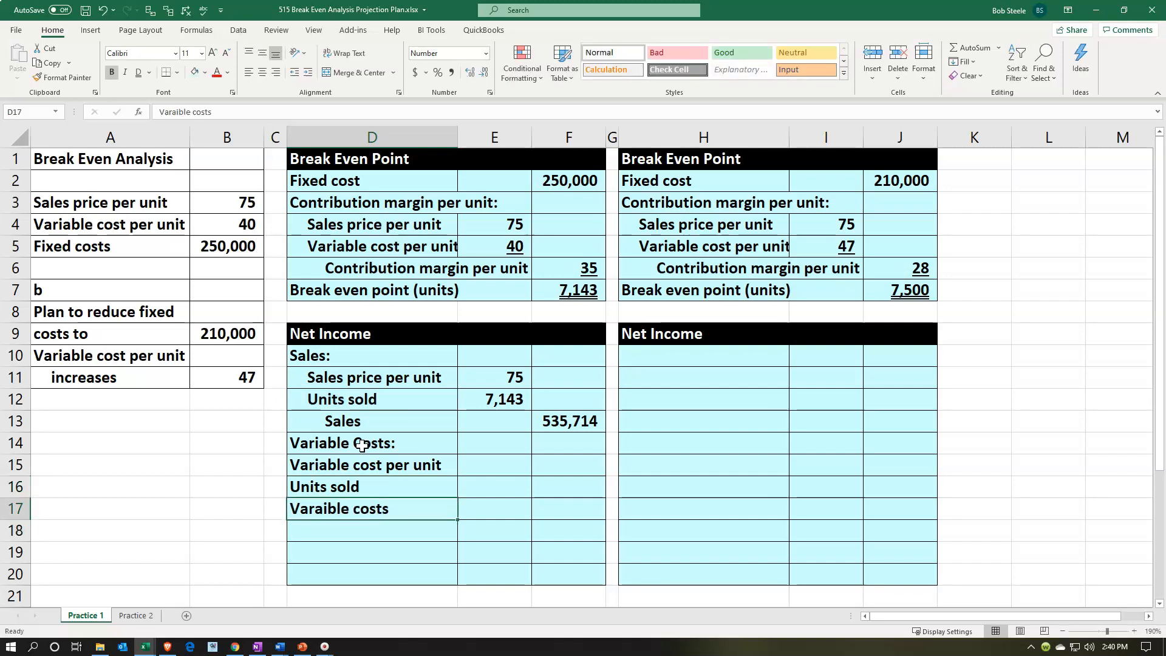
pyautogui.hotkey('shift', 'Up')
pyautogui.hotkey('shift', 'Up')
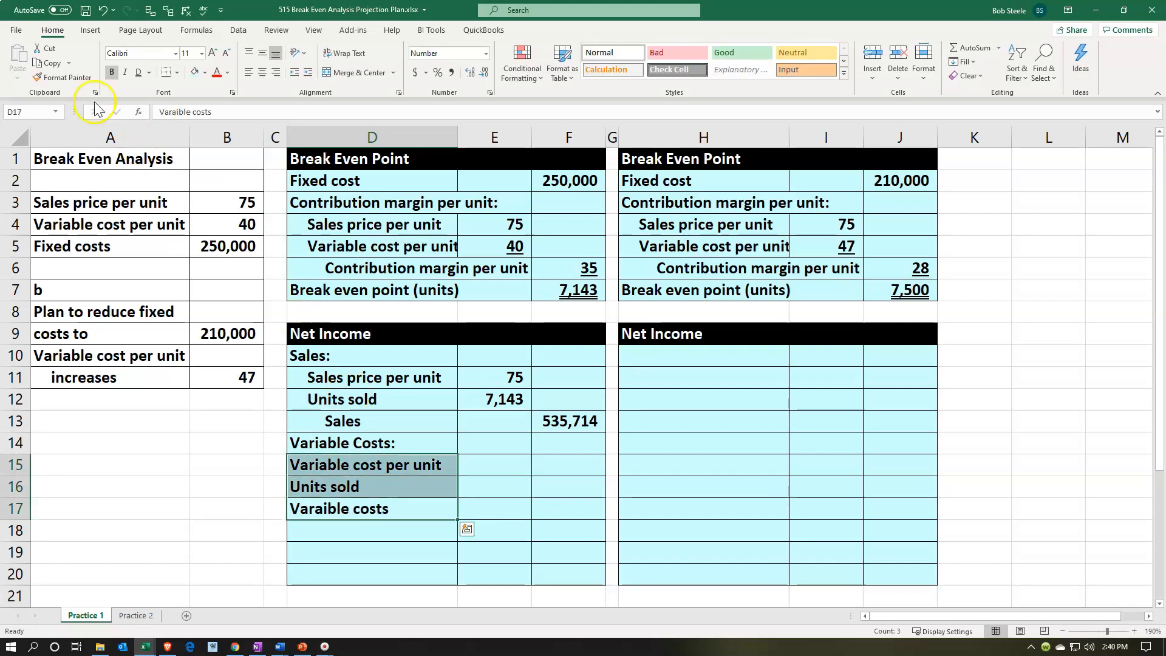
pyautogui.click(295, 72)
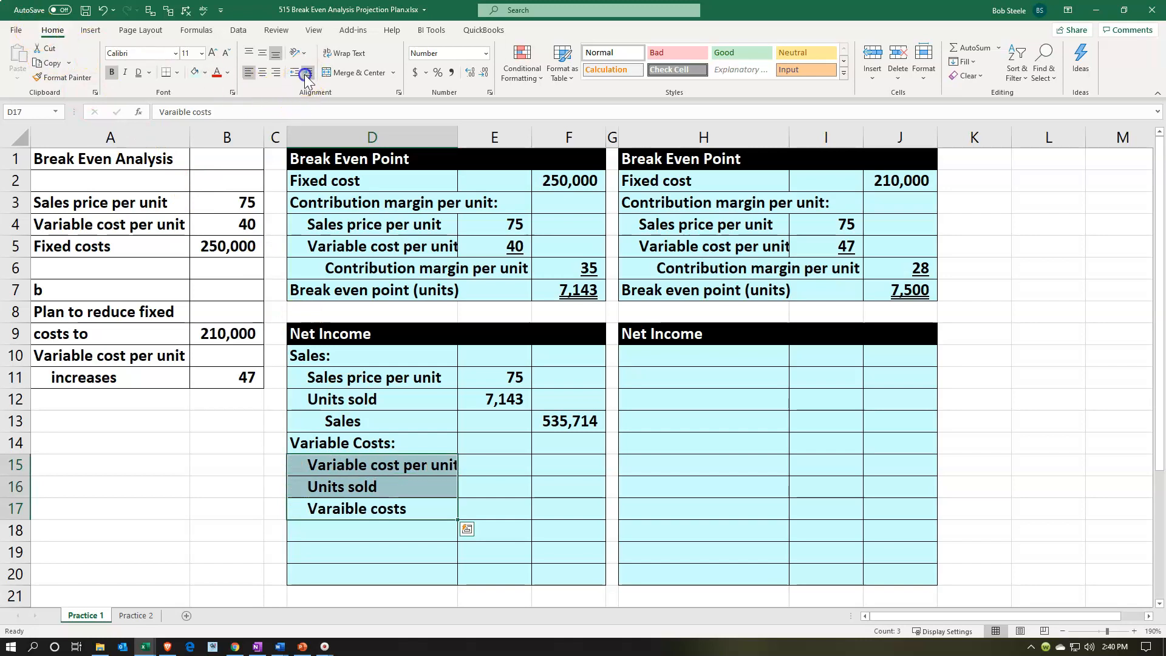
pyautogui.click(380, 508)
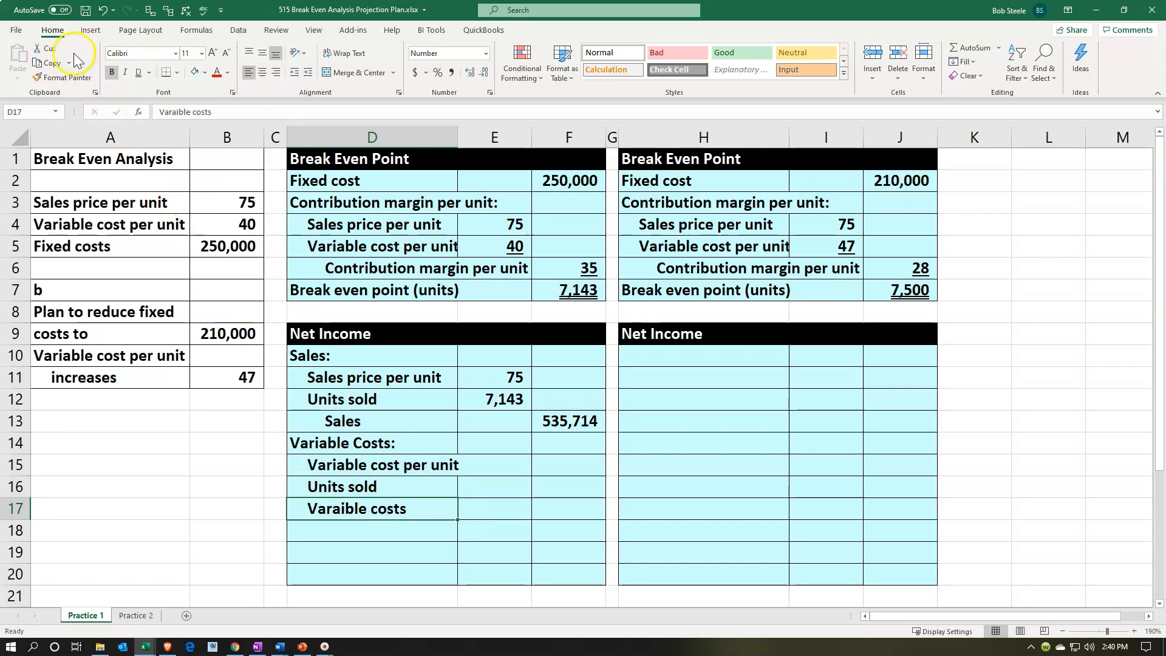
pyautogui.click(304, 75)
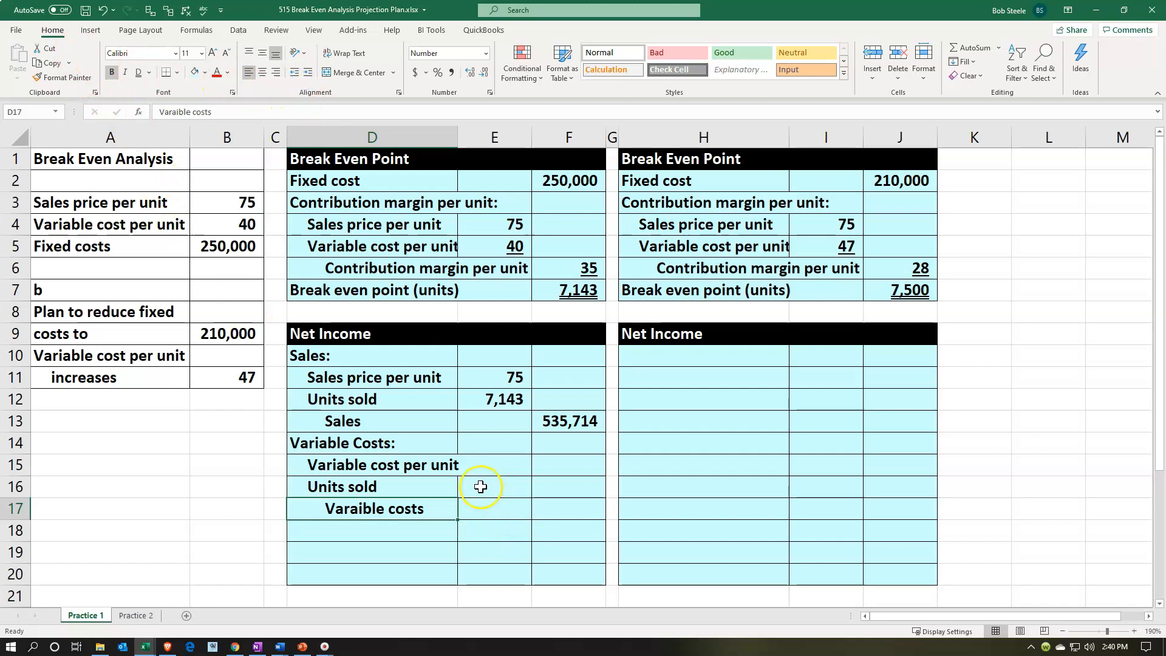
# Link E15 to the original variable cost per unit in B4
pyautogui.click(494, 464)
pyautogui.write('=')
pyautogui.press('Left')
pyautogui.press('Left')
pyautogui.press('Left')
pyautogui.press('Left')
pyautogui.press('Up')
pyautogui.press('Up')
pyautogui.press('Up')
pyautogui.press('Up')
pyautogui.press('Up')
pyautogui.press('Up')
pyautogui.press('Up')
pyautogui.press('Up')
pyautogui.press('Right')
pyautogui.press('Up')
pyautogui.press('Up')
pyautogui.press('Up')
pyautogui.press('Return')
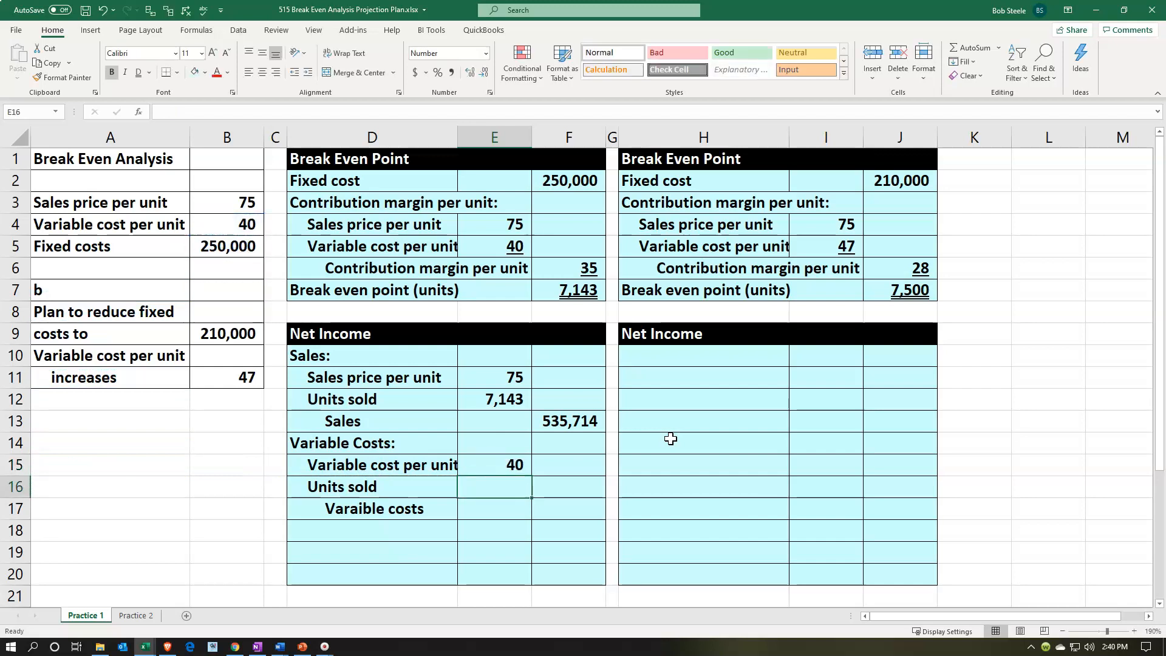
# Link the units sold in E16 to the break-even point in F7
pyautogui.write('=')
pyautogui.press('Up')
pyautogui.press('Up')
pyautogui.press('Up')
pyautogui.press('Up')
pyautogui.press('Up')
pyautogui.press('Up')
pyautogui.press('Up')
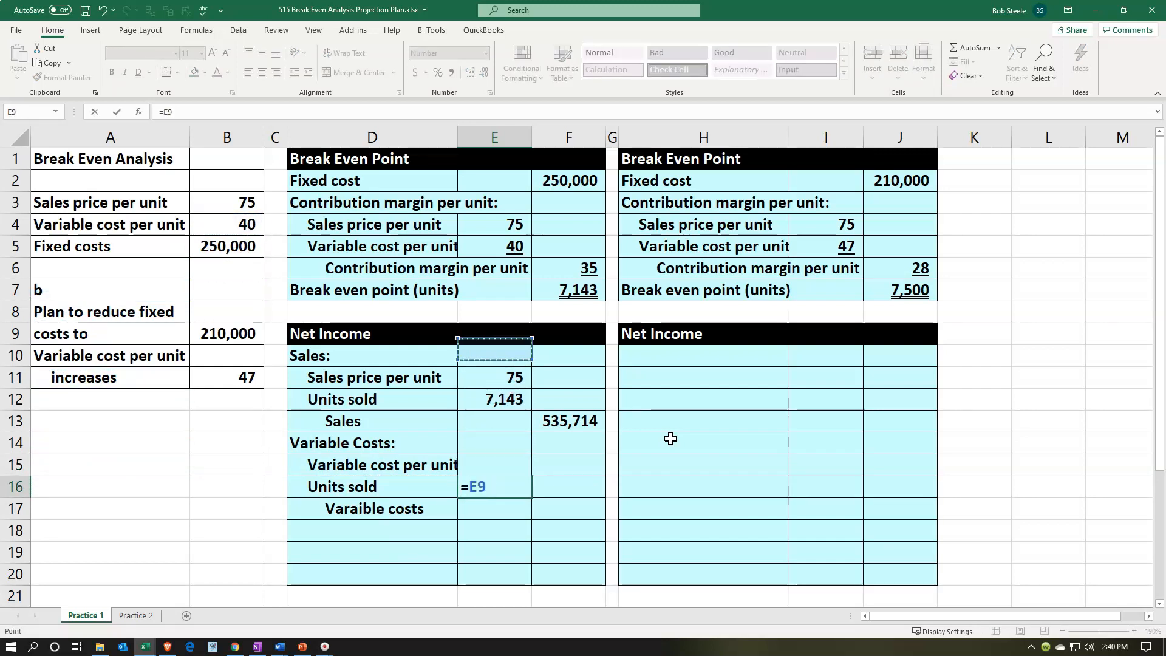
pyautogui.press('Up')
pyautogui.press('Right')
pyautogui.press('Up')
pyautogui.press('Return')
# Calculate the variable costs in F17 by multiplying the cost per unit in E15 by the units sold in E16
pyautogui.press('Right')
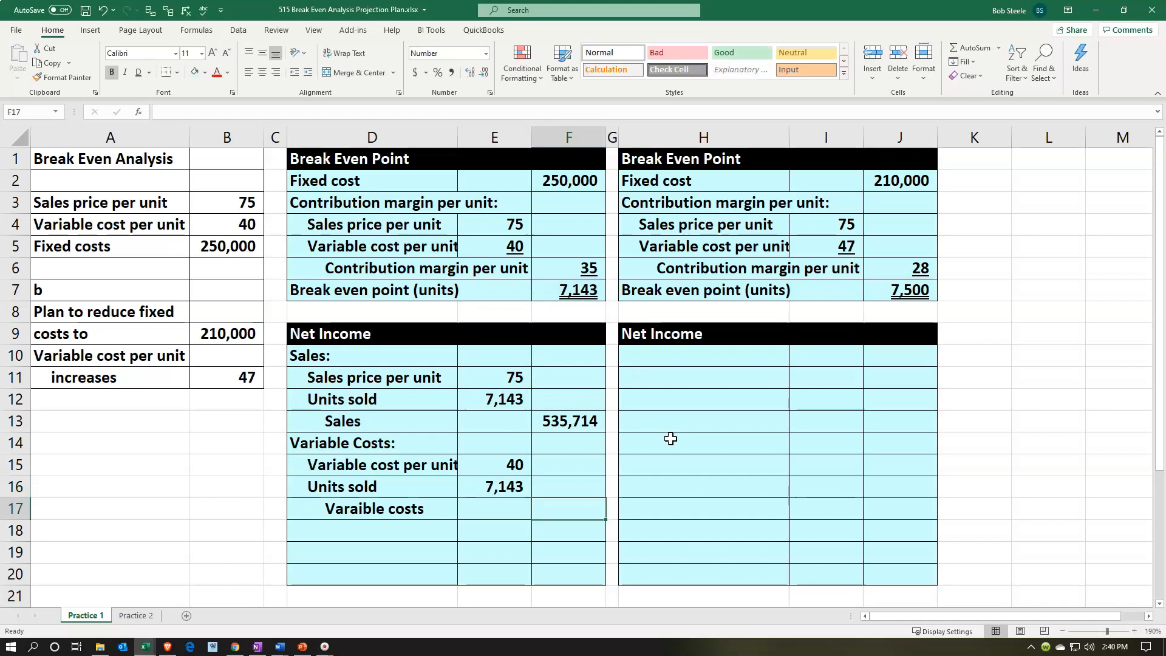
pyautogui.write('=')
pyautogui.press('Left')
pyautogui.press('Up')
pyautogui.press('Up')
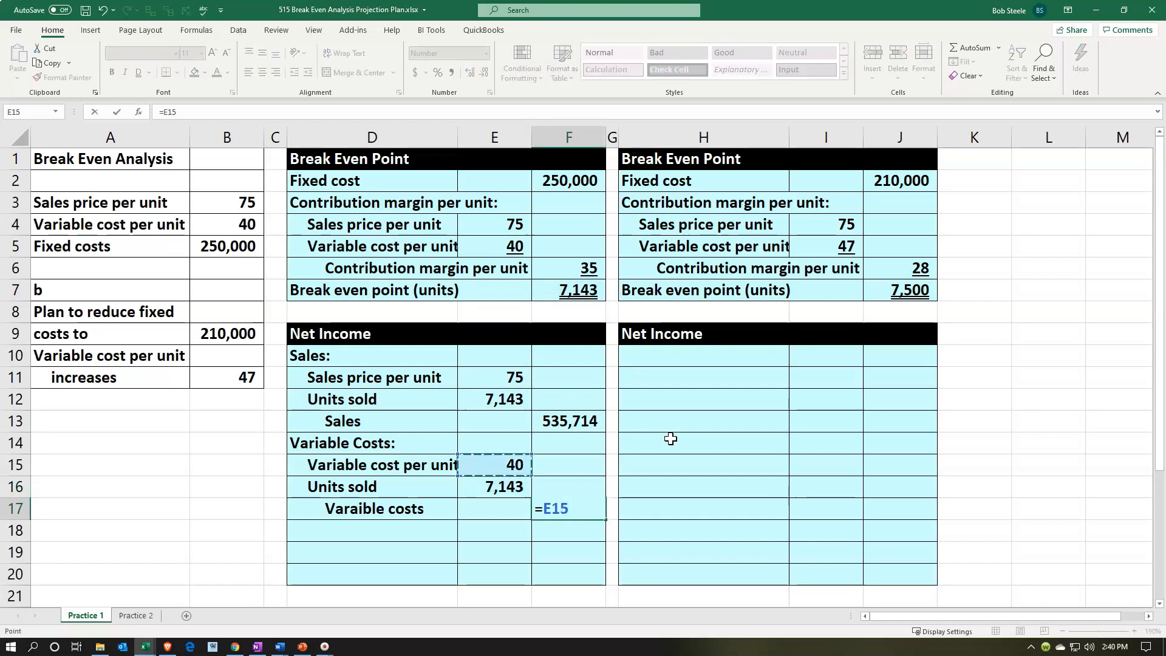
pyautogui.write('*')
pyautogui.press('Left')
pyautogui.press('Up')
pyautogui.press('Return')
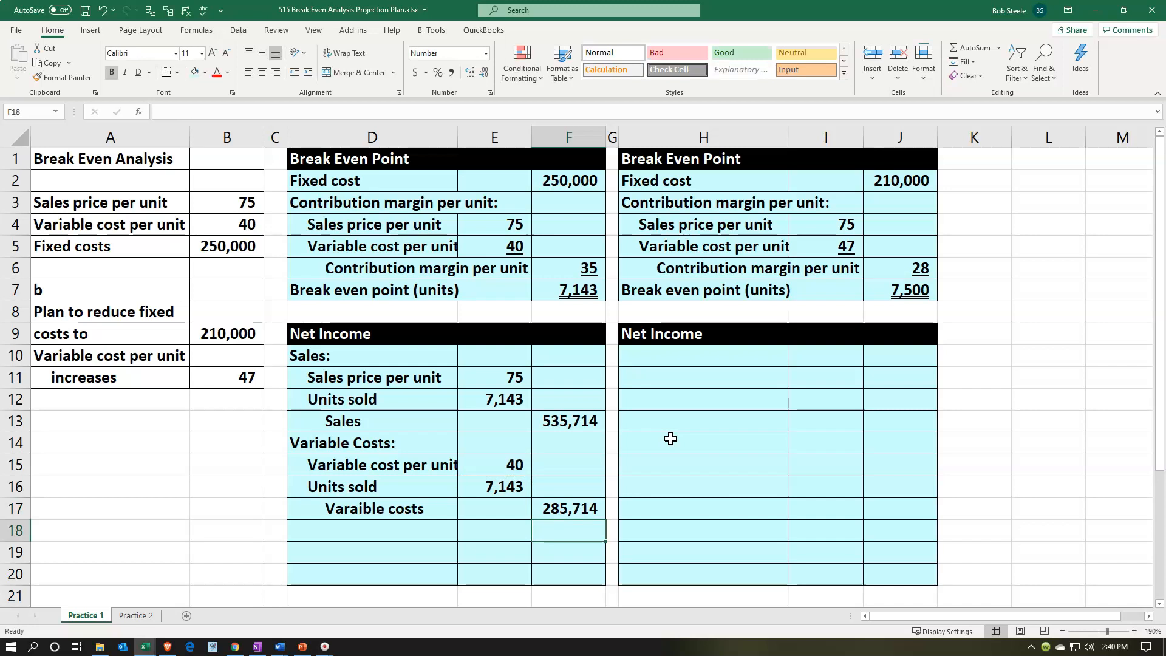
# Enter the label "Contribution margin" in D18
pyautogui.press('Left')
pyautogui.press('Left')
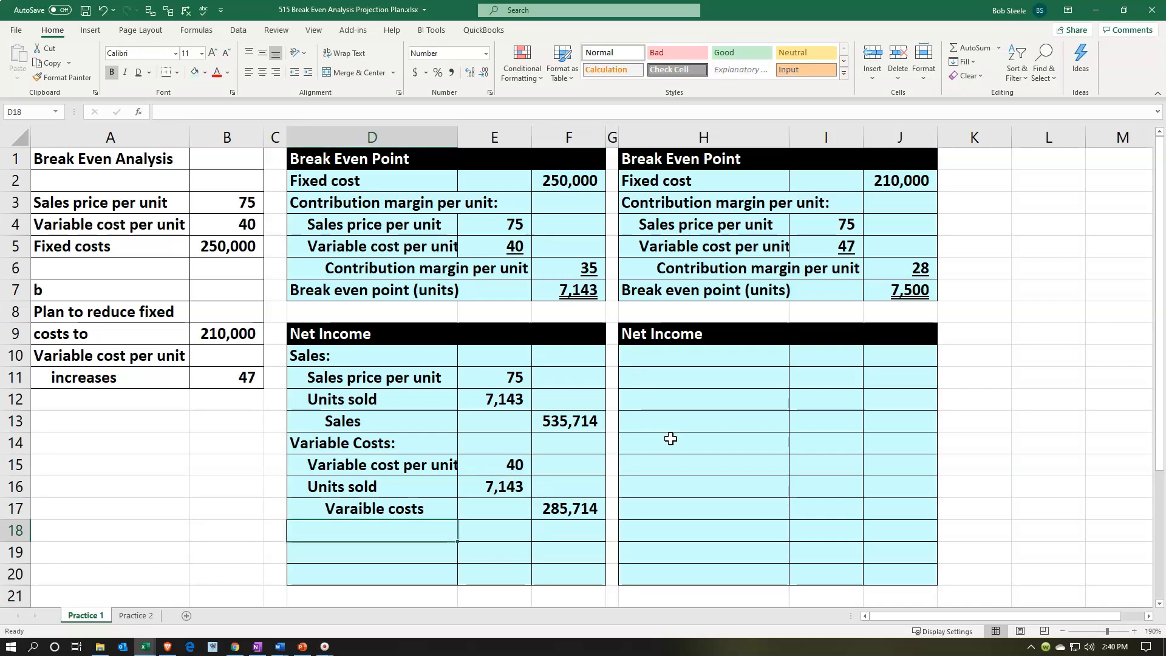
pyautogui.write('Contribution margin')
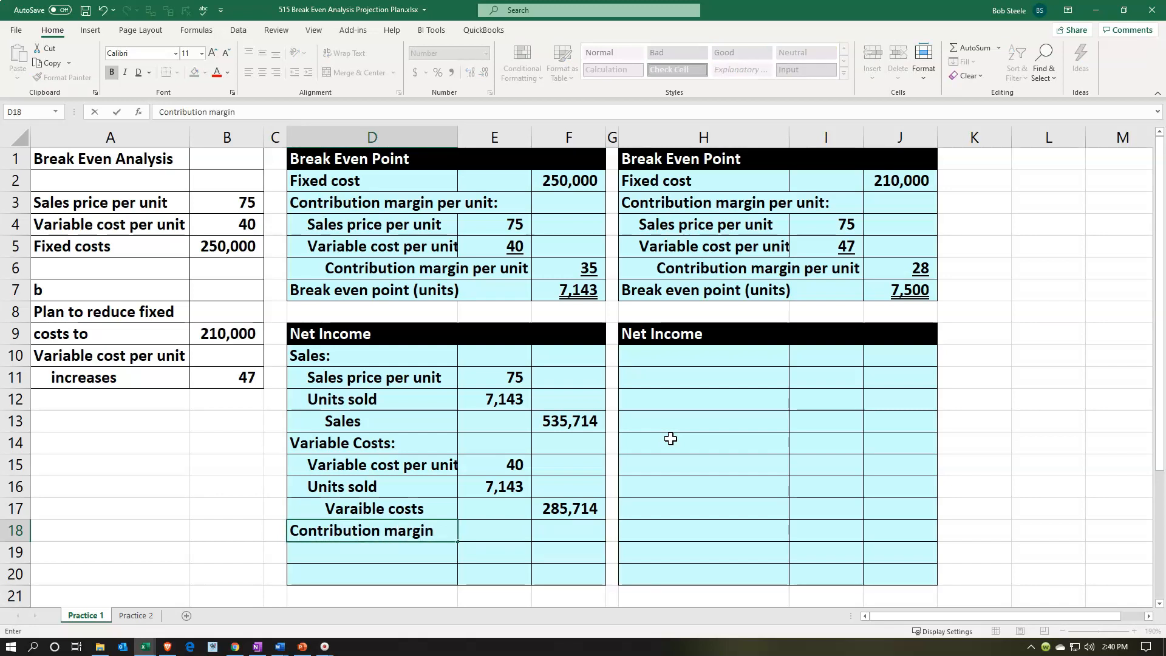
pyautogui.press('Right')
pyautogui.press('Right')
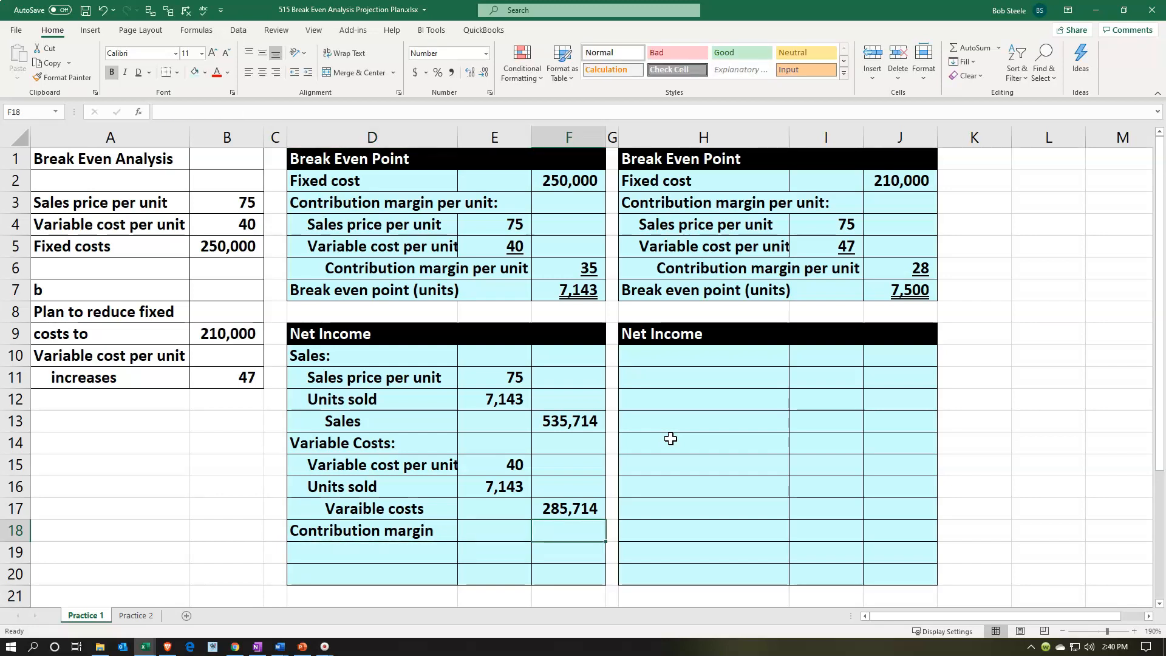
# Calculate the contribution margin in F18 as sales in F13 minus variable costs in F17
pyautogui.write('=')
pyautogui.press('Up')
pyautogui.press('Up')
pyautogui.press('Up')
pyautogui.press('Up')
pyautogui.press('Up')
pyautogui.write('-')
pyautogui.press('Up')
pyautogui.press('Return')
# Underline the variable costs in F17 and the units sold figures in E16 and E12
pyautogui.press('Up')
pyautogui.press('Right')
pyautogui.press('Right')
pyautogui.press('Up')
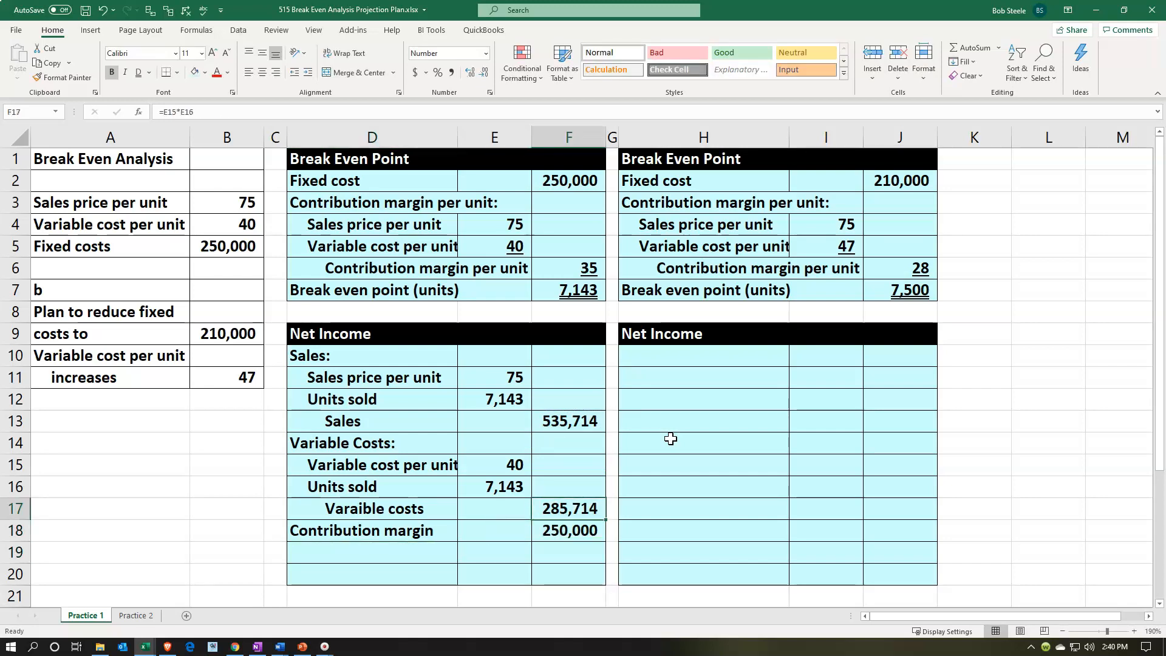
pyautogui.click(149, 73)
pyautogui.click(149, 85)
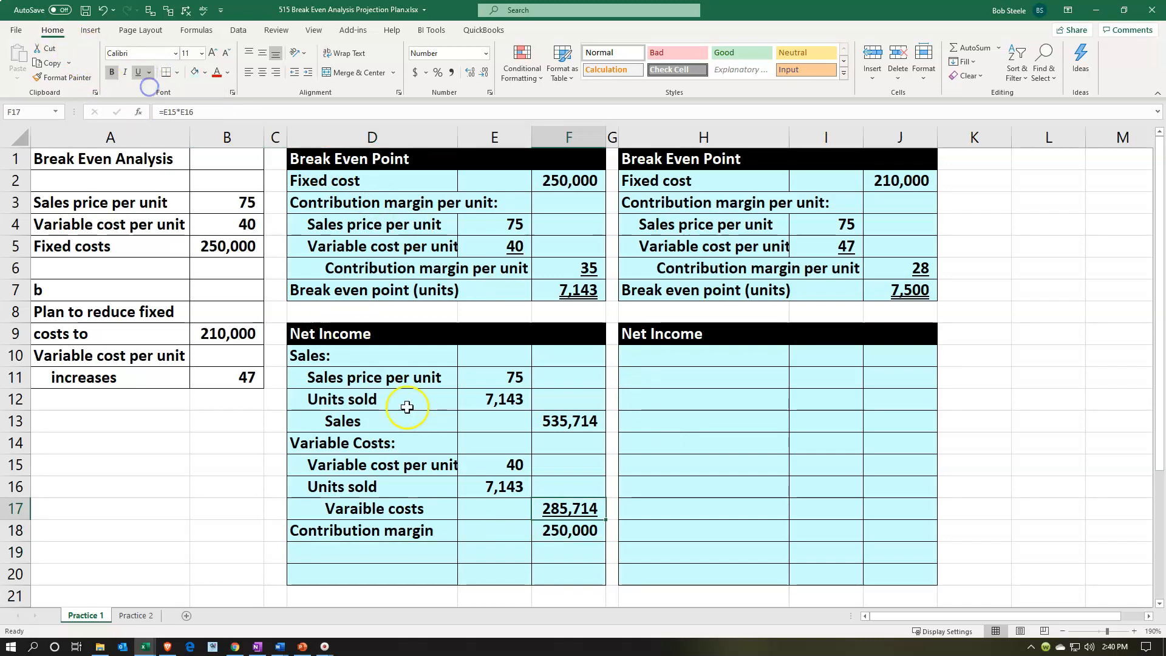
pyautogui.click(467, 485)
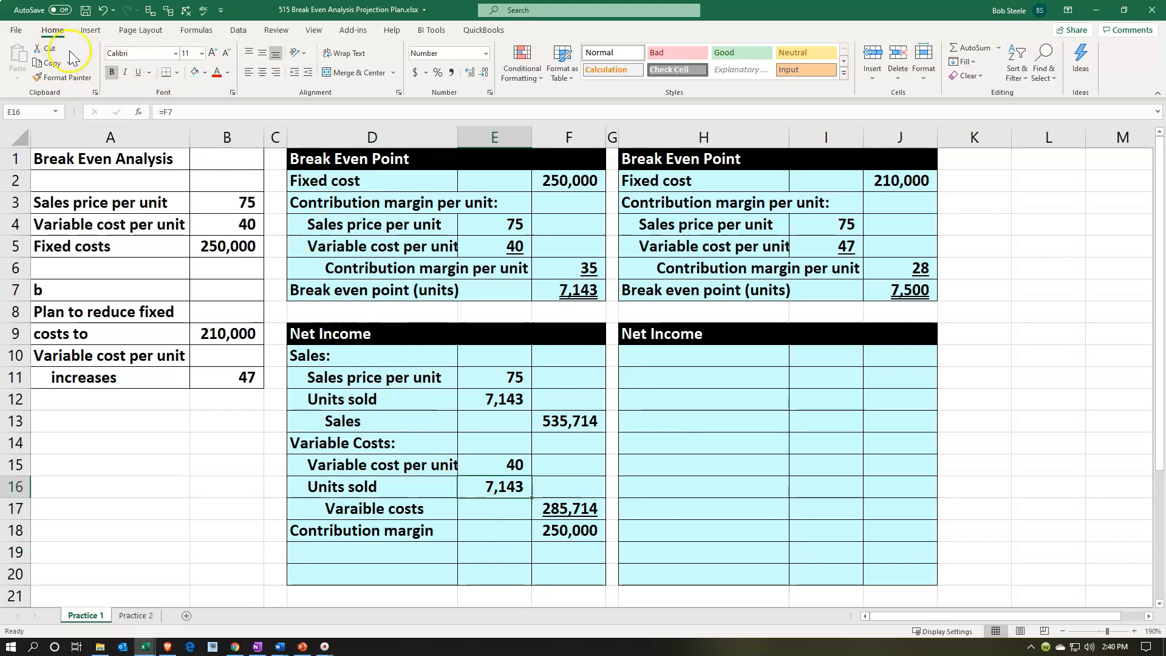
pyautogui.click(138, 73)
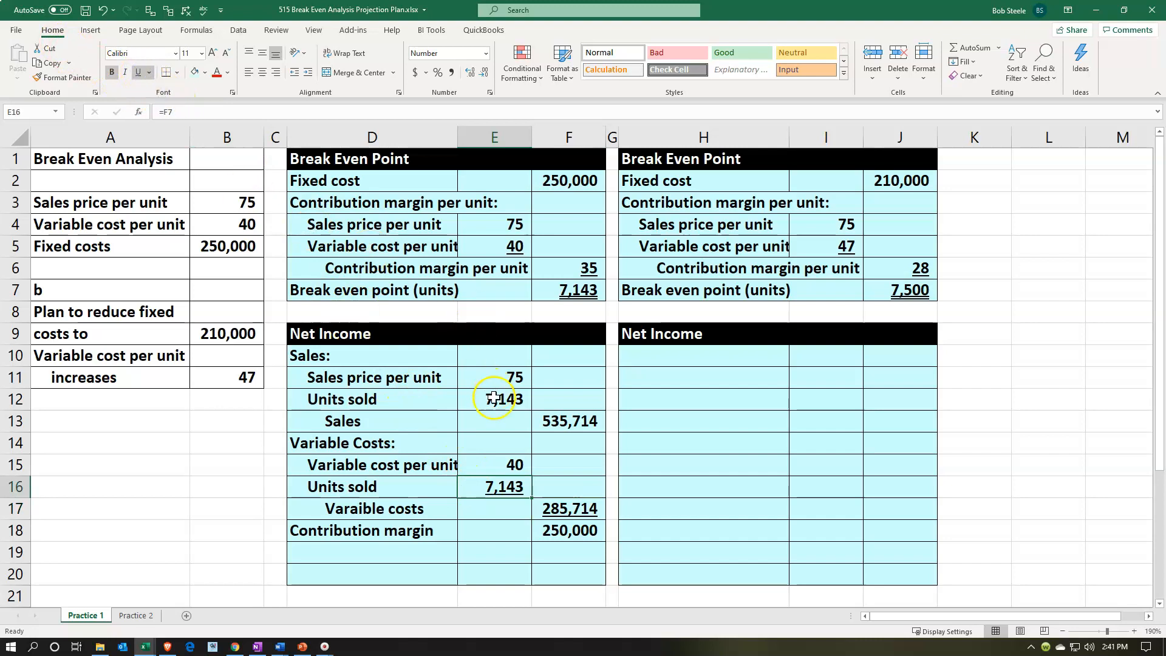
pyautogui.click(494, 399)
pyautogui.click(138, 73)
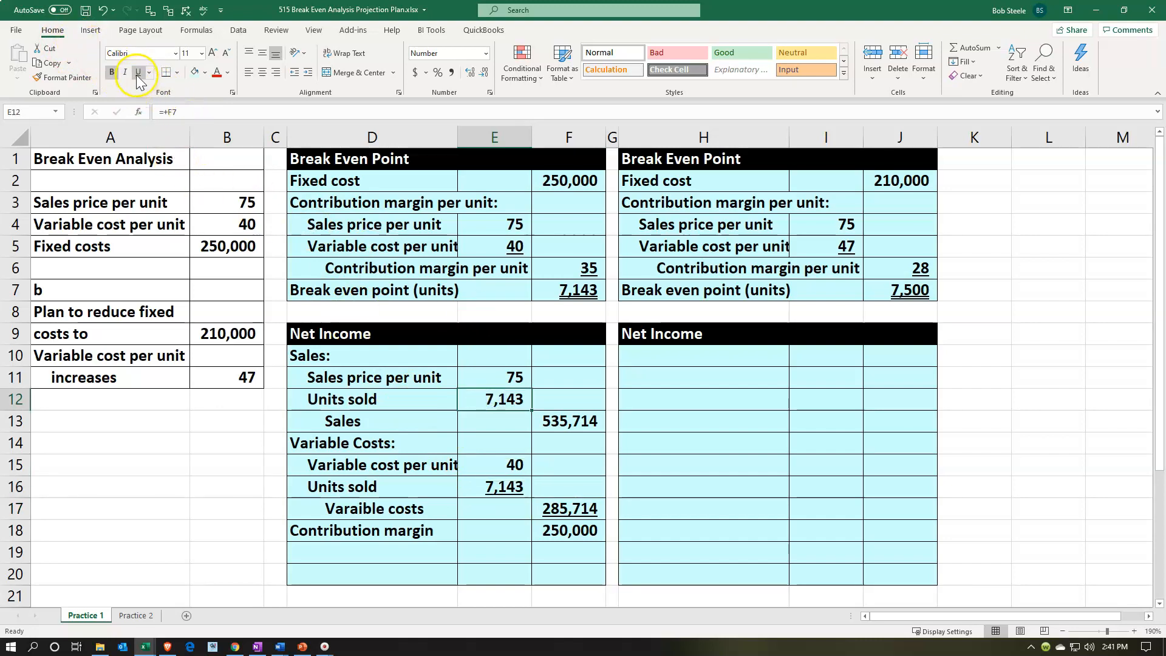
# Enter the label "Fixed costs" in D19
pyautogui.click(353, 550)
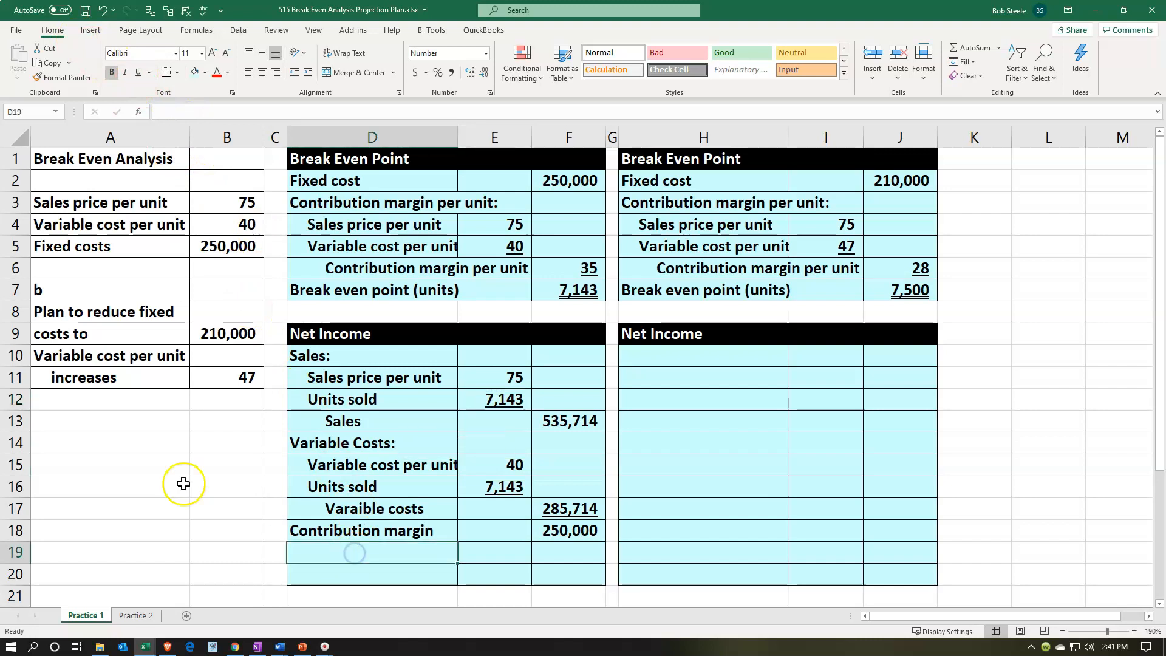
pyautogui.write('Fixed costs')
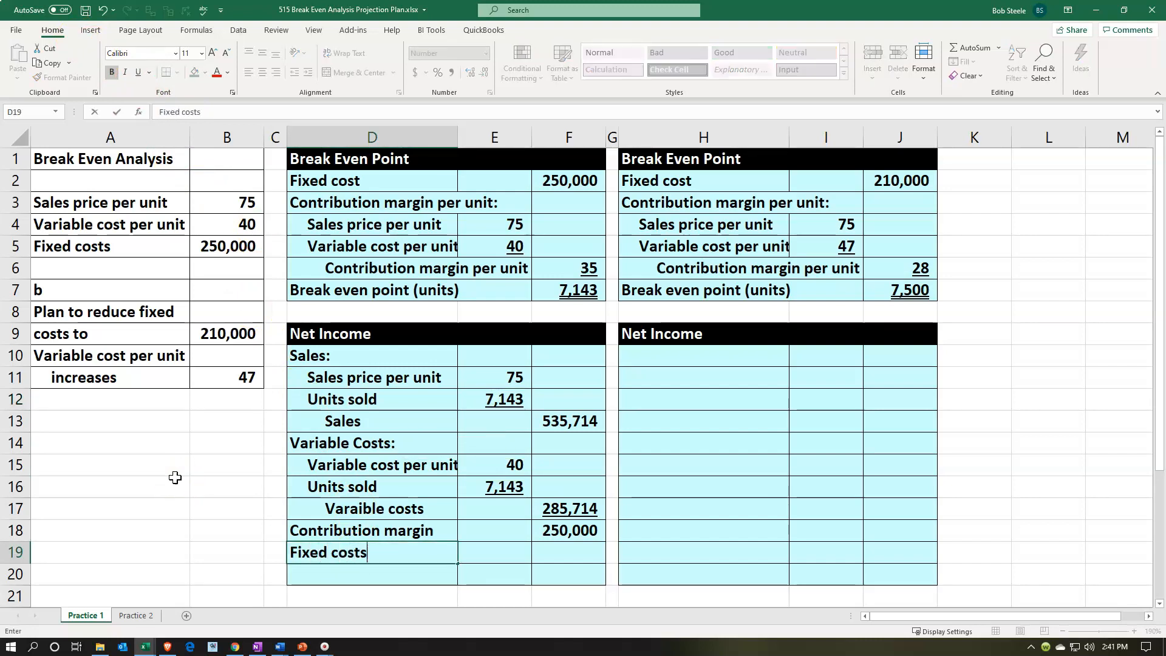
pyautogui.press('Tab')
pyautogui.press('Tab')
# Link F19 to the original fixed costs in B5 and underline the figure
pyautogui.write('=')
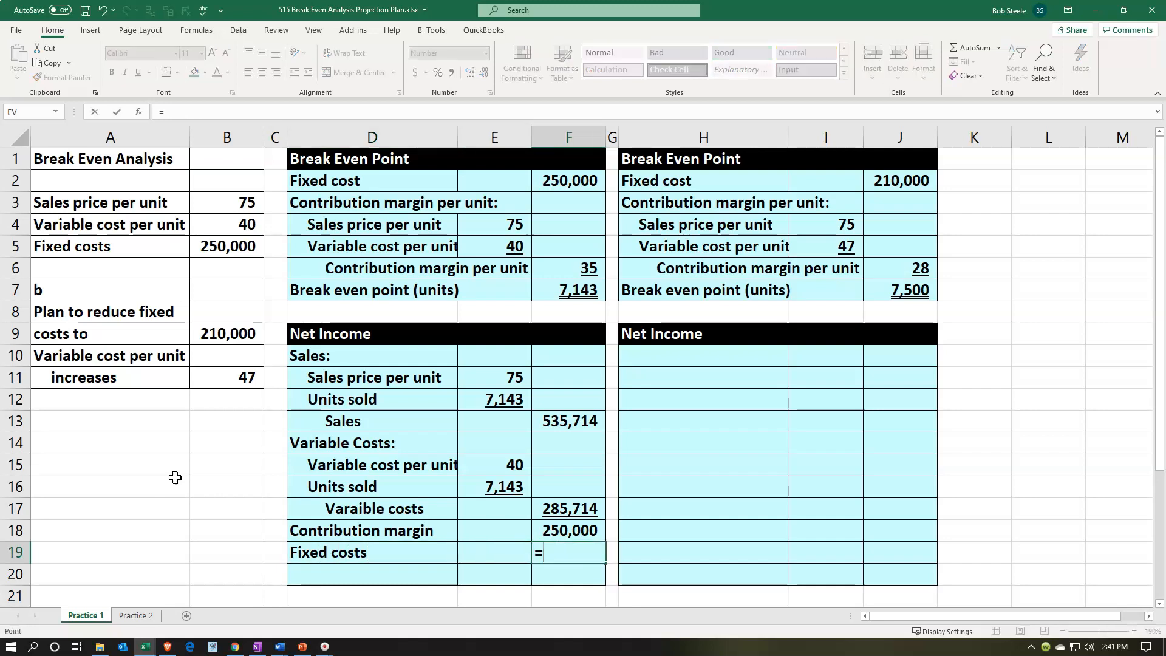
pyautogui.press('Up')
pyautogui.press('Left')
pyautogui.press('Left')
pyautogui.press('Left')
pyautogui.press('Up')
pyautogui.press('Up')
pyautogui.press('Up')
pyautogui.press('Up')
pyautogui.press('Up')
pyautogui.press('Up')
pyautogui.press('Up')
pyautogui.press('Up')
pyautogui.press('Up')
pyautogui.press('Up')
pyautogui.press('Up')
pyautogui.press('Up')
pyautogui.press('Left')
pyautogui.press('Up')
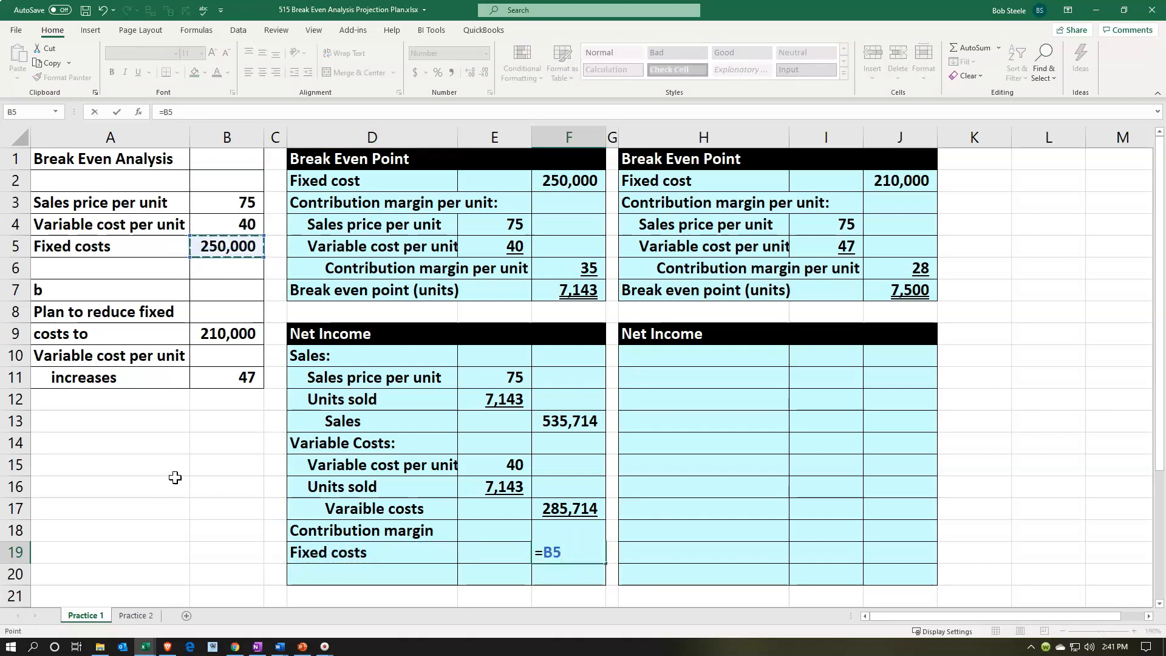
pyautogui.press('Return')
pyautogui.press('Up')
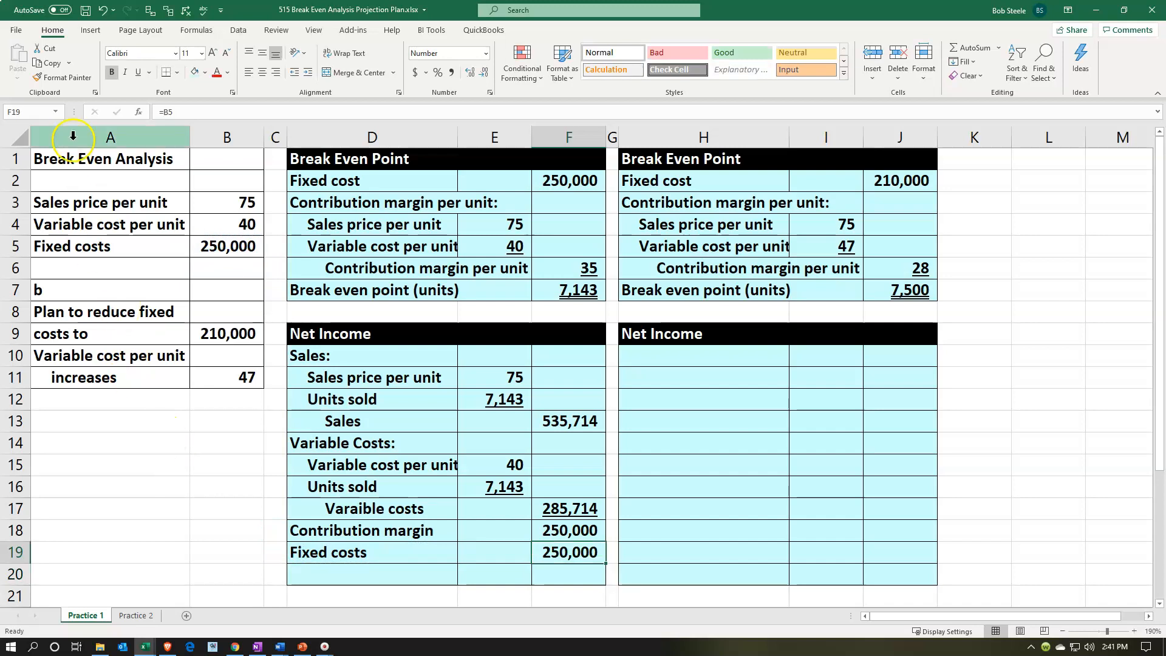
pyautogui.click(138, 72)
# Enter the label "Net income" in D20
pyautogui.press('Down')
pyautogui.press('Left')
pyautogui.press('Left')
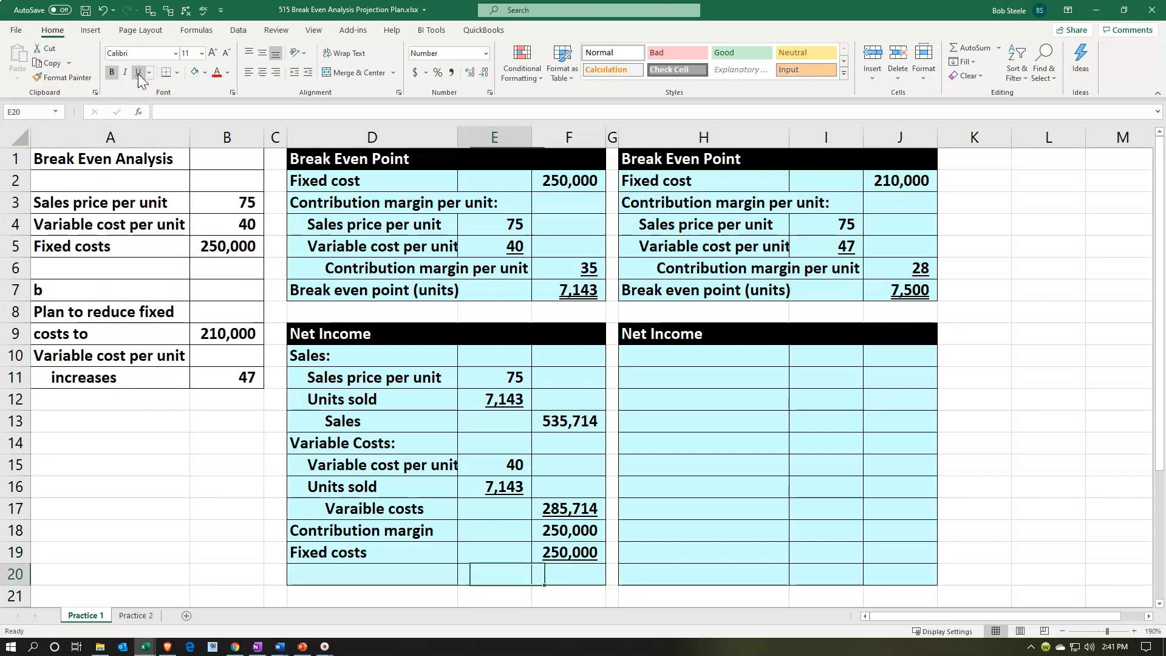
pyautogui.write('Net in')
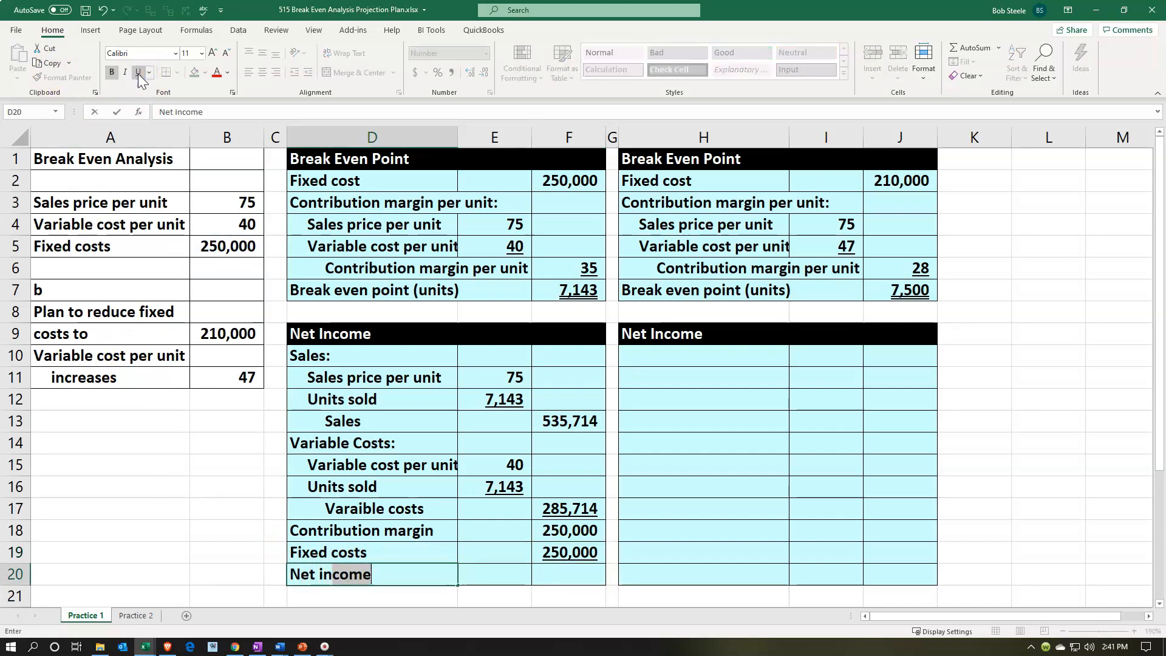
pyautogui.write('come')
pyautogui.press('Right')
pyautogui.press('Right')
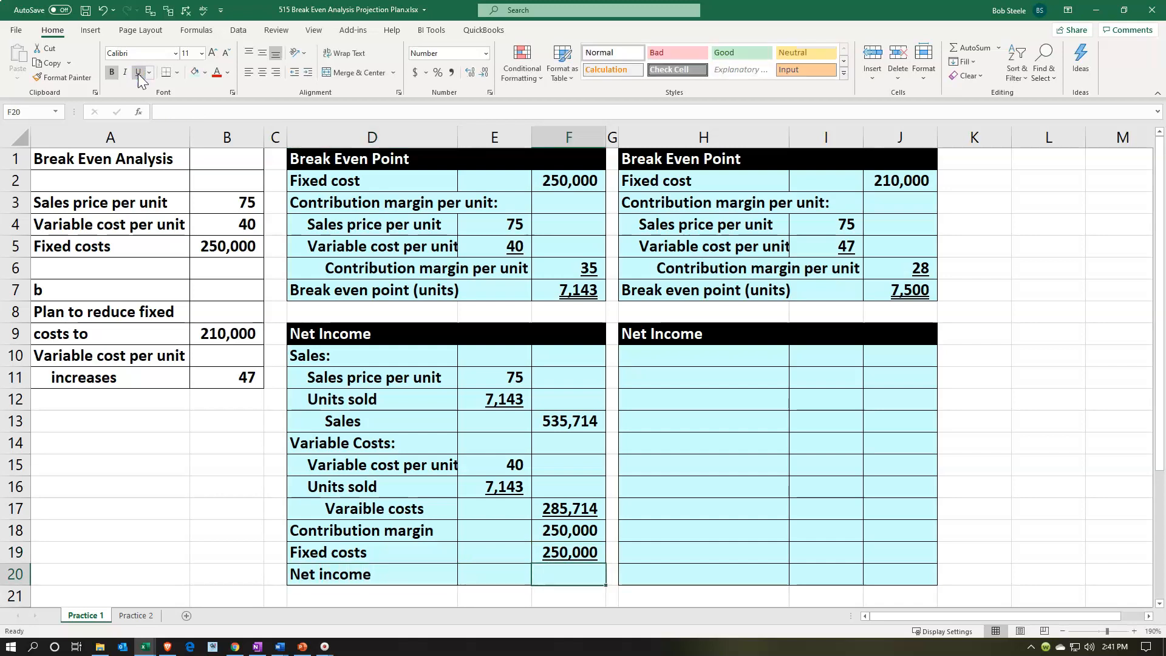
# Calculate net income in F20 as the contribution margin in F18 minus the fixed costs in F19
pyautogui.write('=')
pyautogui.press('Up')
pyautogui.press('Up')
pyautogui.write('-')
pyautogui.press('Up')
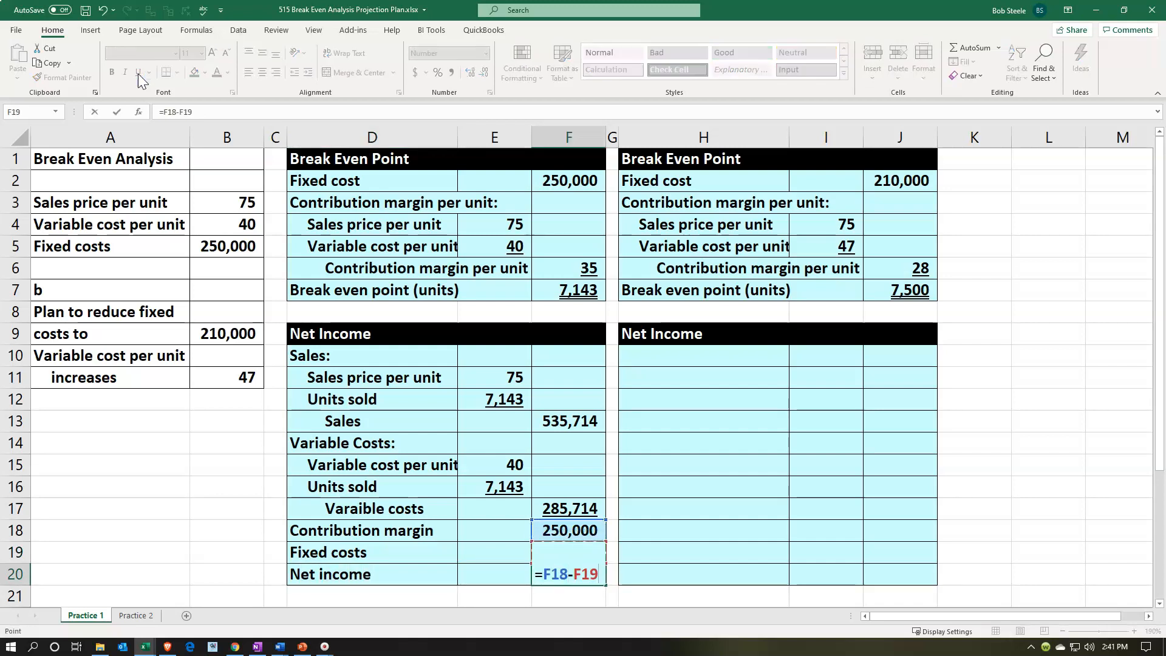
pyautogui.press('Return')
pyautogui.press('Left')
pyautogui.press('Left')
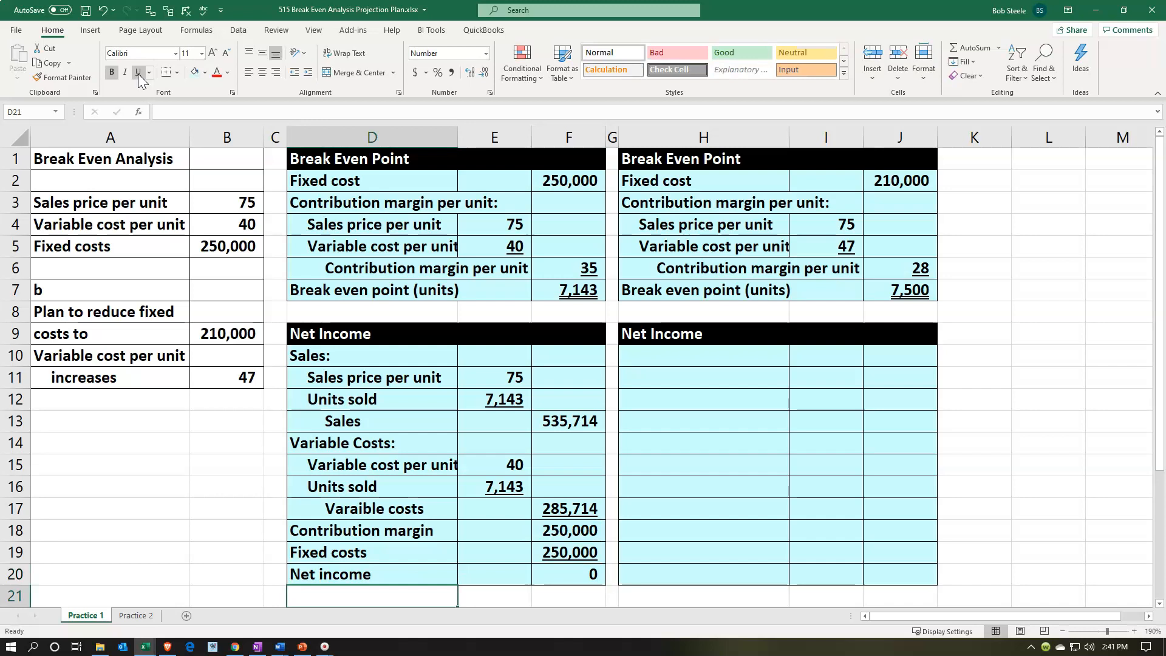
# Link H10 in the second Net Income table to the Sales heading in D10
pyautogui.press('Right')
pyautogui.press('Right')
pyautogui.press('Up')
pyautogui.press('Up')
pyautogui.press('Up')
pyautogui.press('Right')
pyautogui.press('Up')
pyautogui.press('Up')
pyautogui.press('Up')
pyautogui.press('Up')
pyautogui.press('Up')
pyautogui.press('Up')
pyautogui.press('Up')
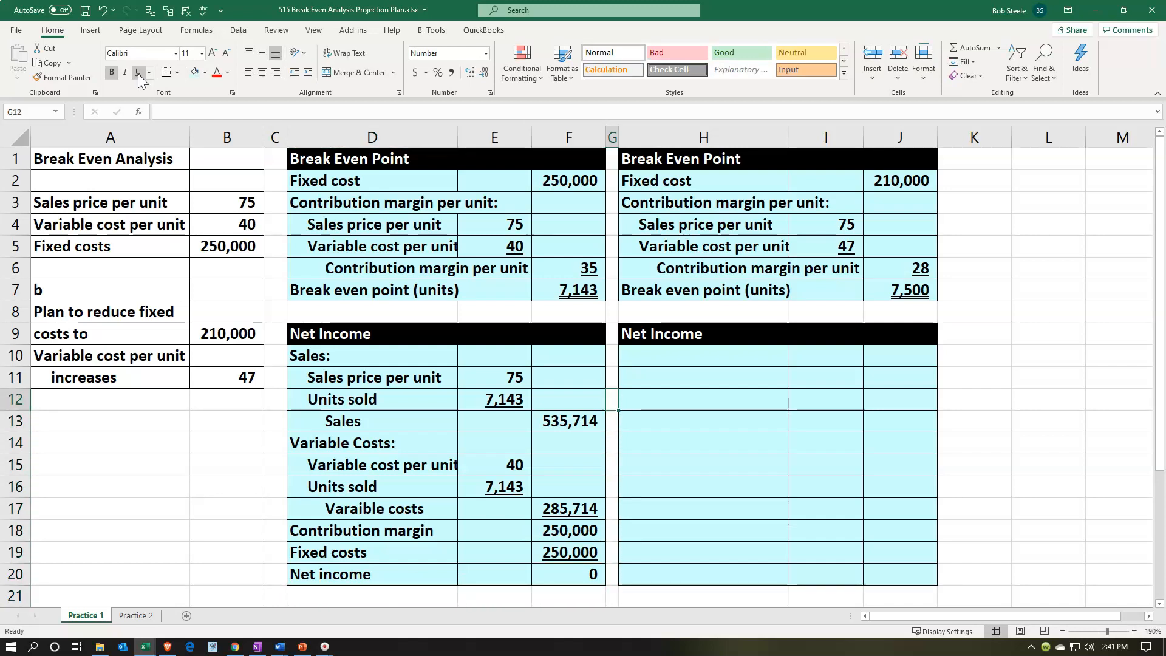
pyautogui.press('Right')
pyautogui.press('Up')
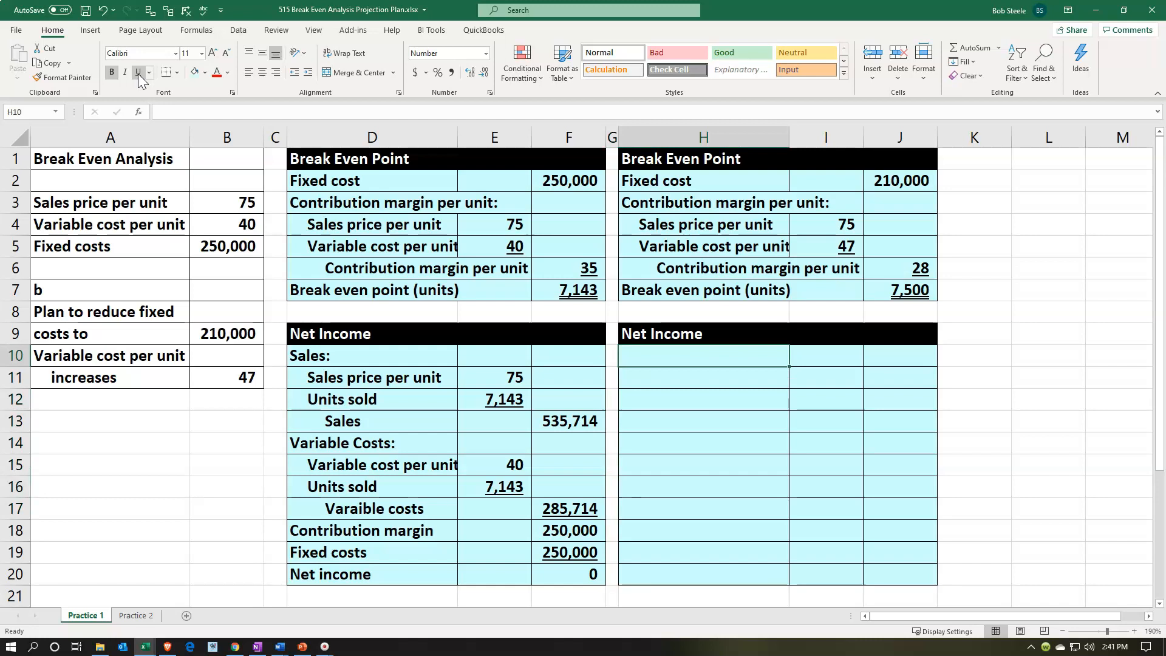
pyautogui.write('=')
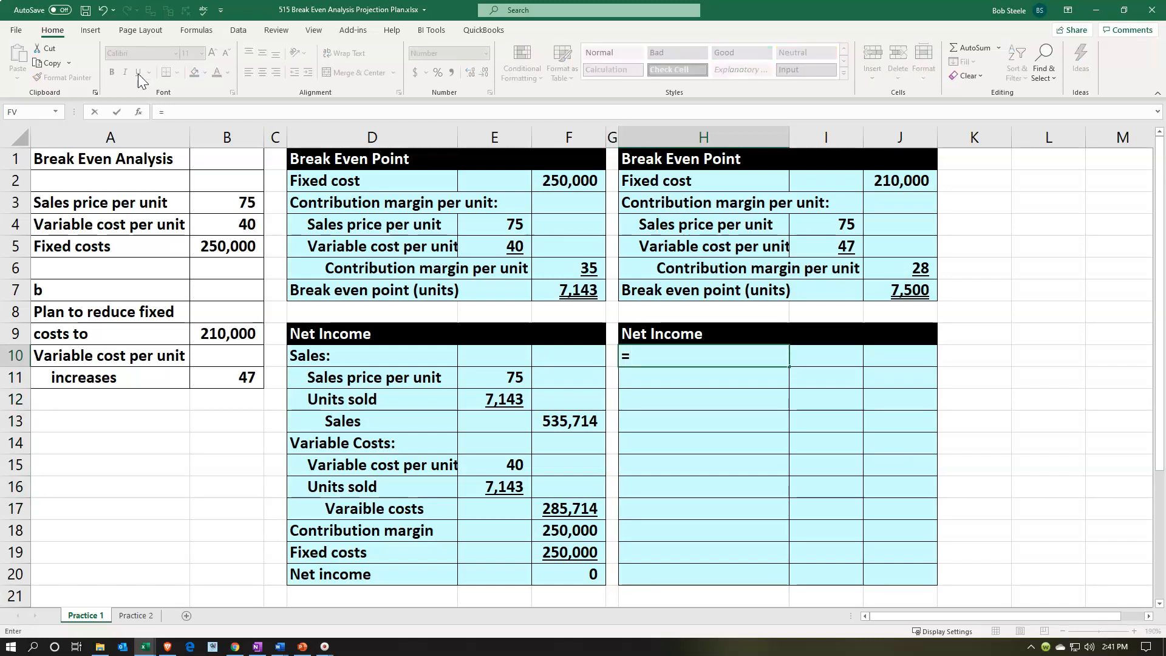
pyautogui.press('Left')
pyautogui.press('Left')
pyautogui.press('Left')
pyautogui.press('Left')
pyautogui.press('Left')
pyautogui.press('Right')
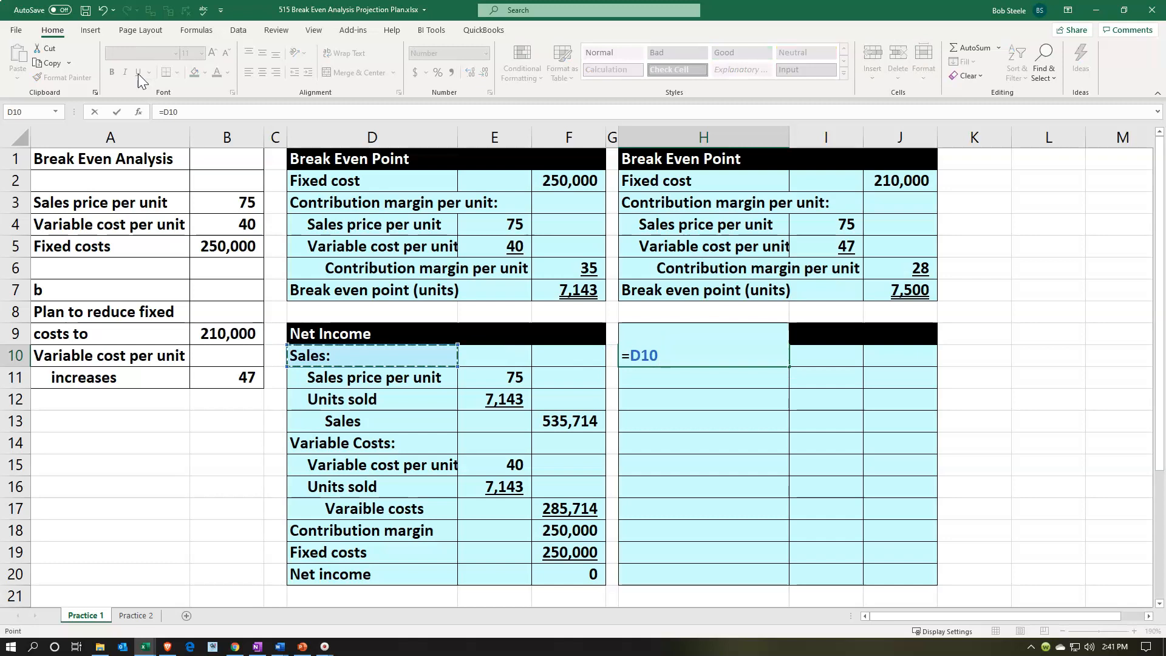
pyautogui.press('Return')
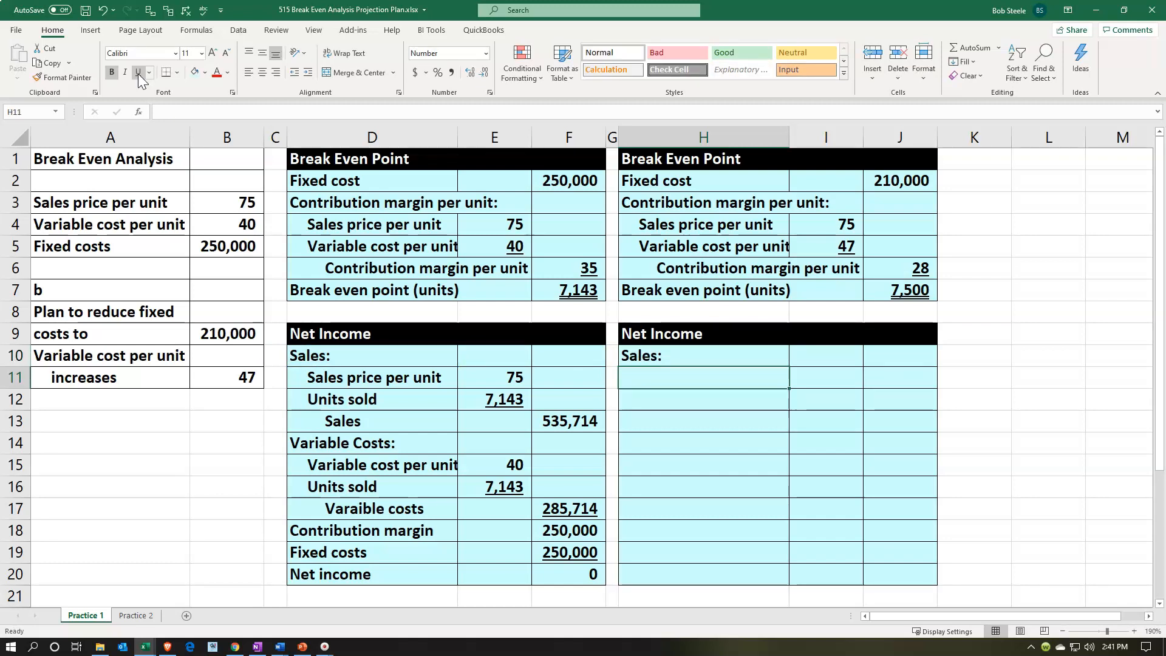
# Copy the Net Income labels in D10:D20 and paste them as values into the second table starting at H10
pyautogui.moveTo(315, 356); pyautogui.dragTo(329, 567)
pyautogui.hotkey('ctrl', 'c')
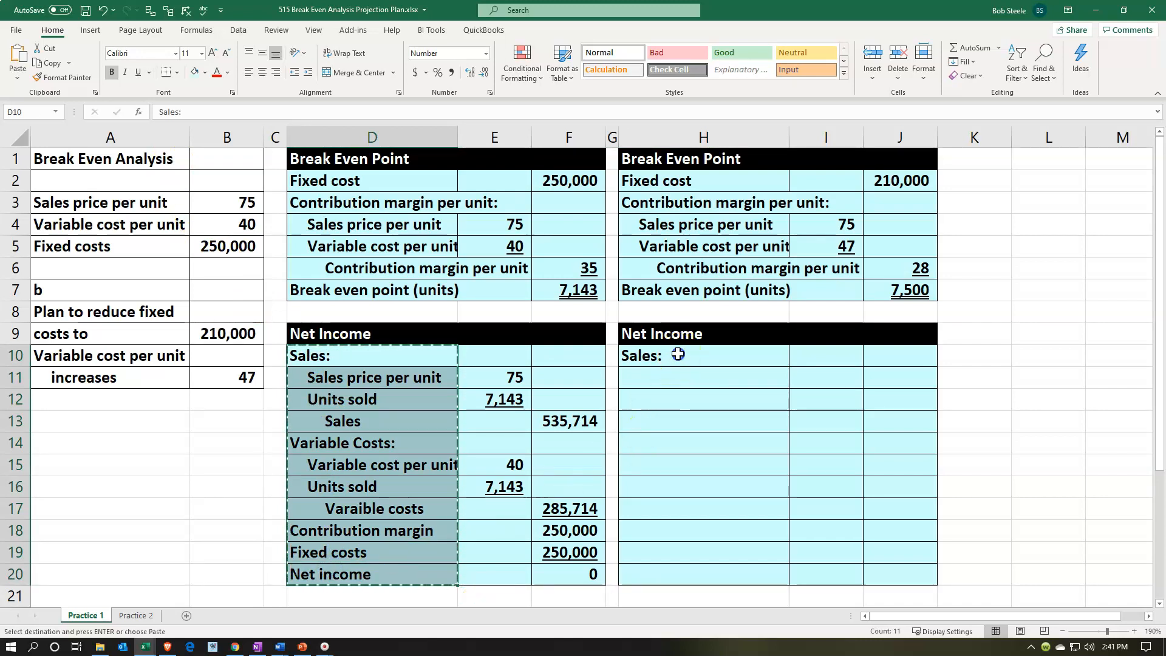
pyautogui.click(678, 356)
pyautogui.rightClick(679, 355)
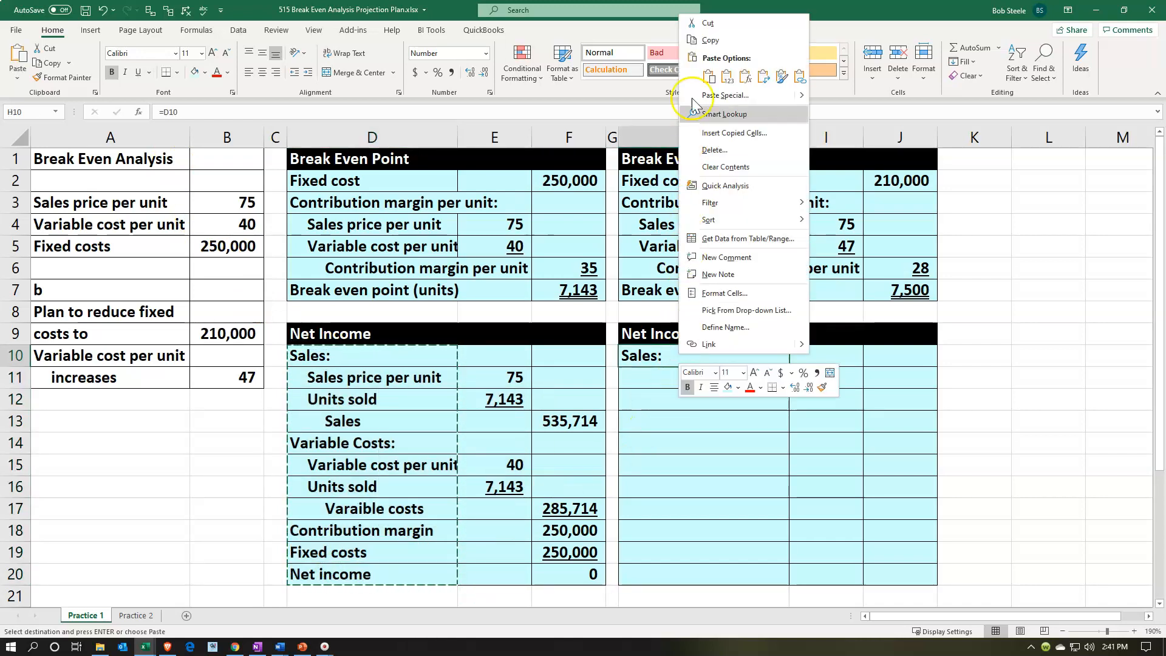
pyautogui.click(708, 77)
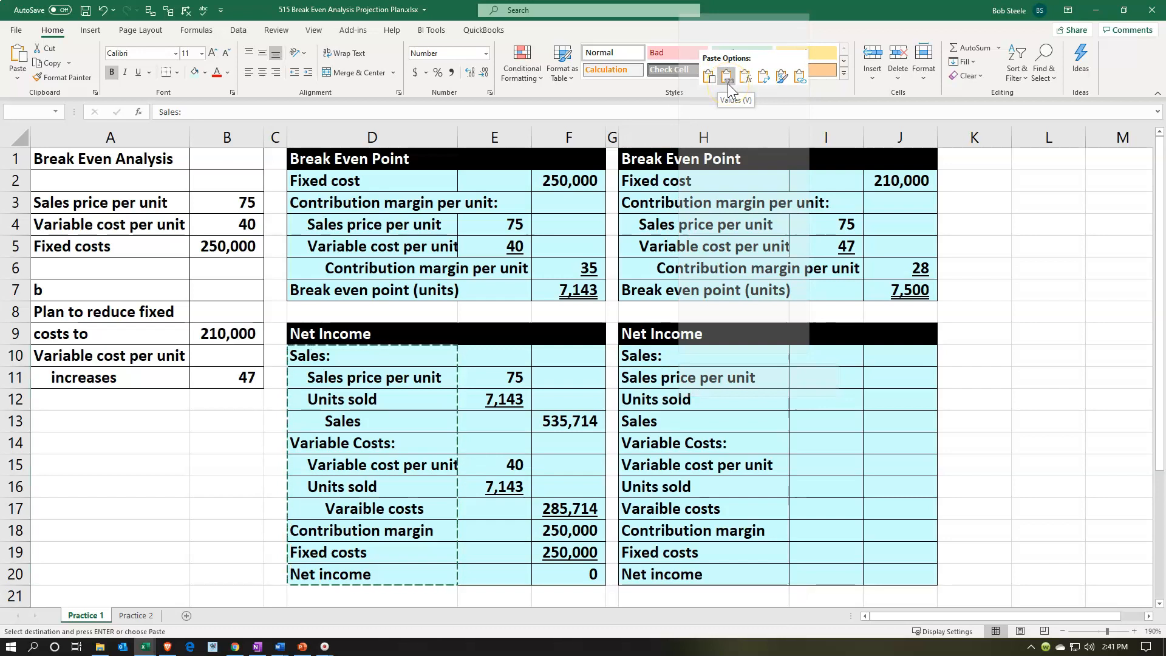
pyautogui.click(728, 83)
pyautogui.rightClick(695, 420)
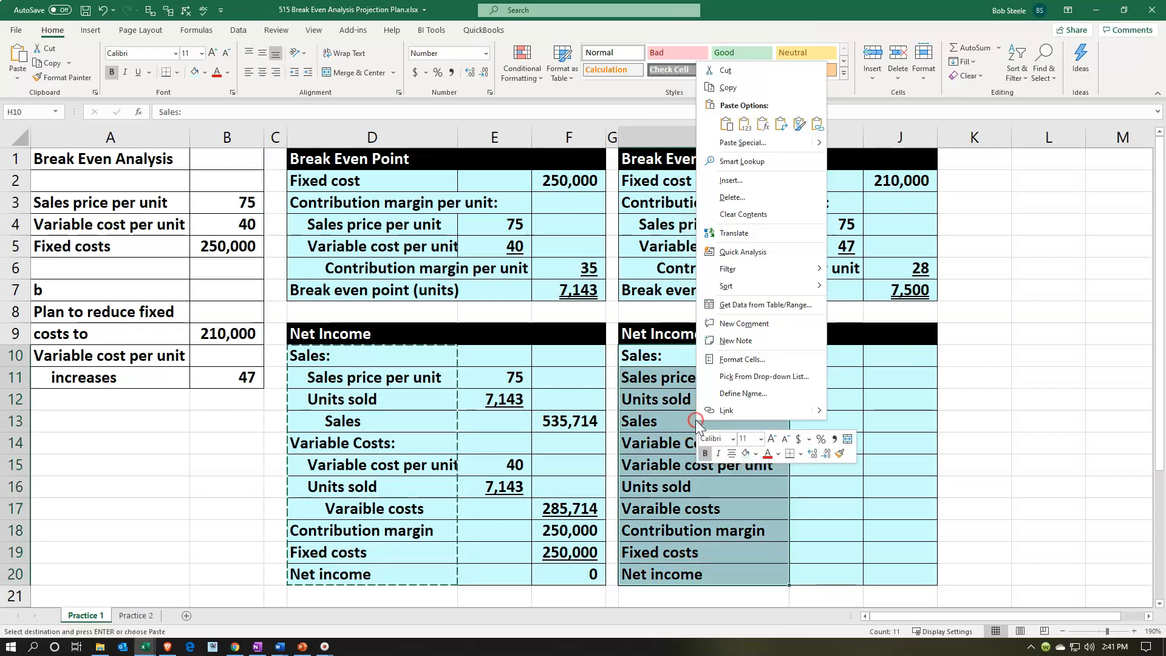
pyautogui.click(763, 125)
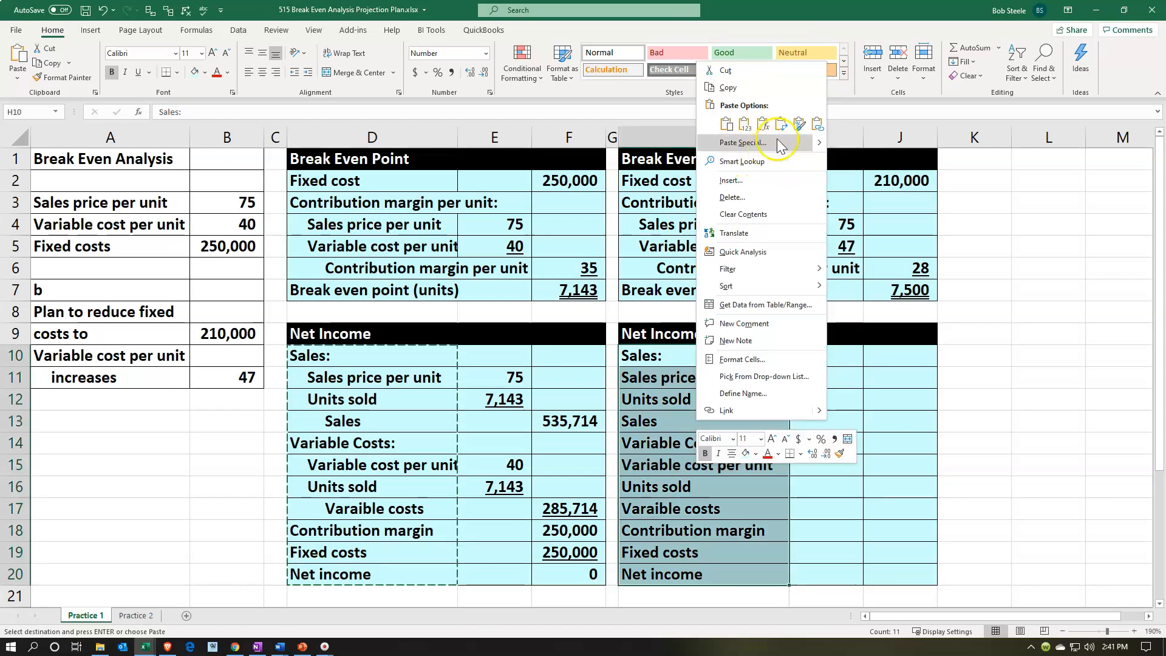
pyautogui.click(665, 476)
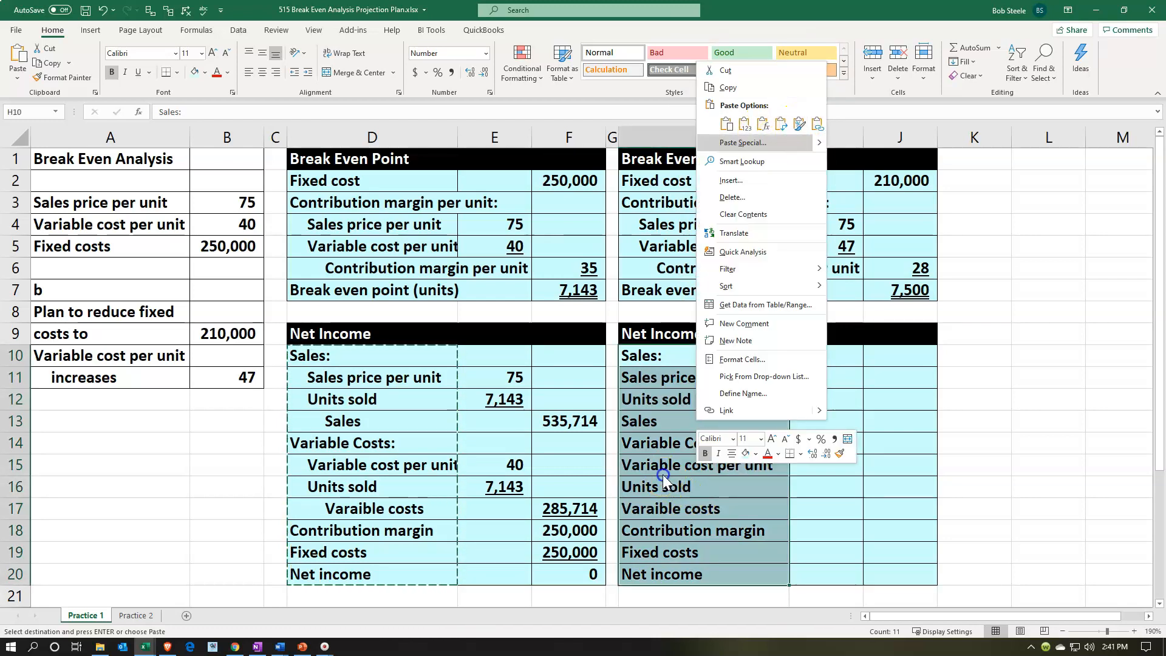
# Copy the formatting of labels D10:D20 onto H10:H20
pyautogui.click(382, 363)
pyautogui.moveTo(382, 363); pyautogui.dragTo(425, 574)
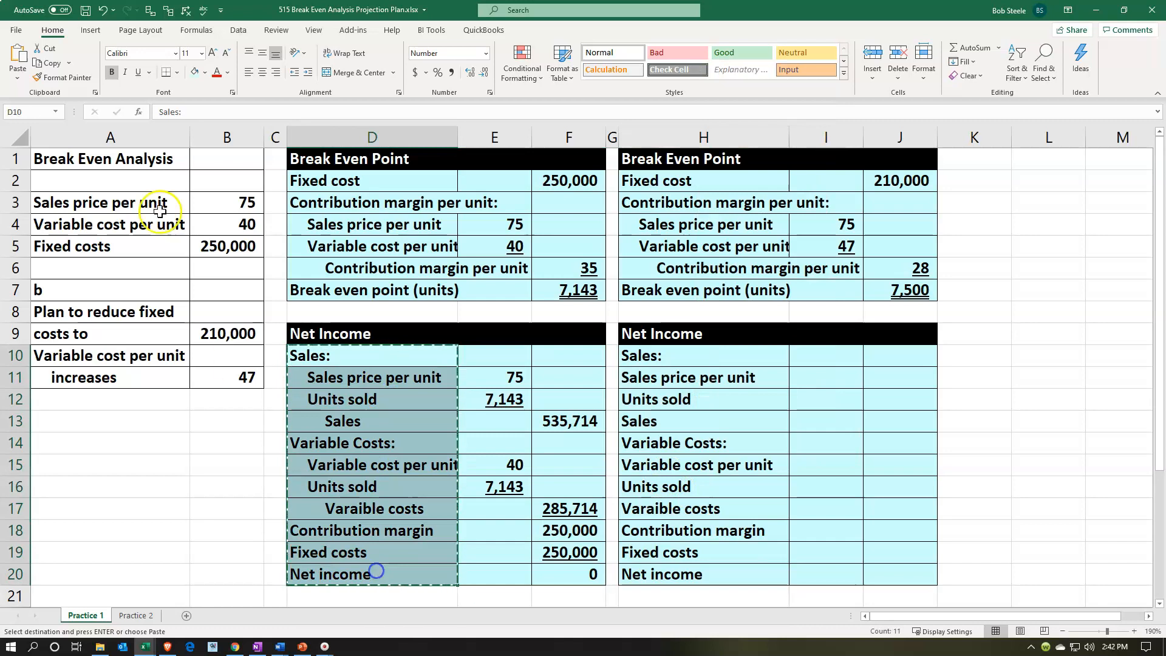
pyautogui.click(56, 82)
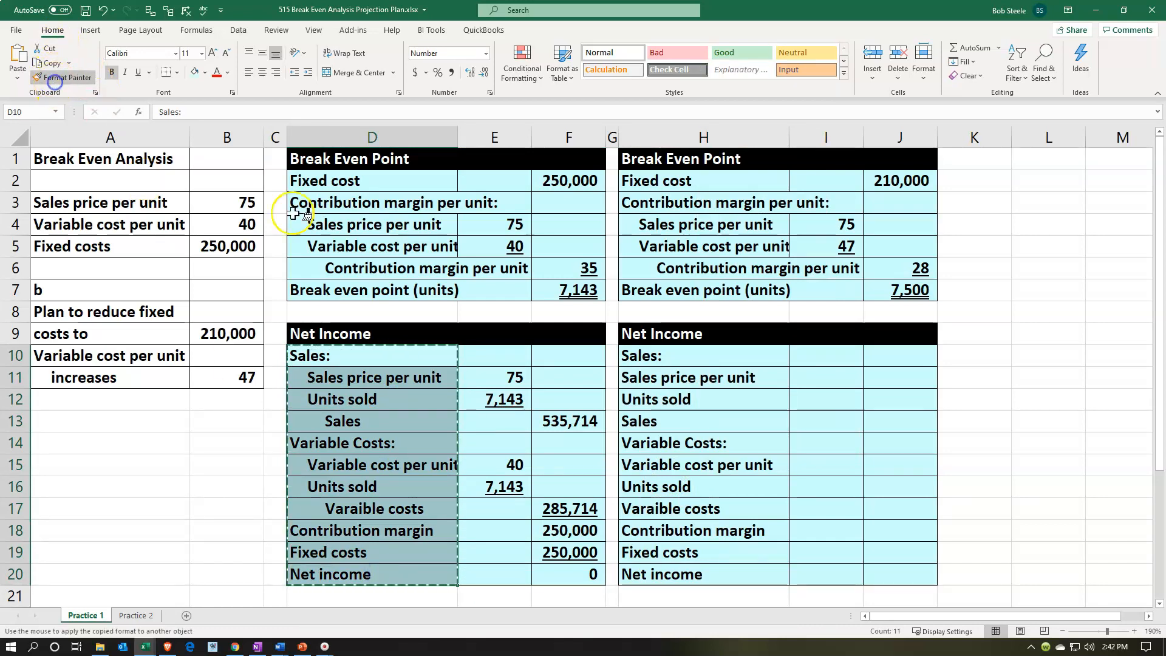
pyautogui.click(657, 356)
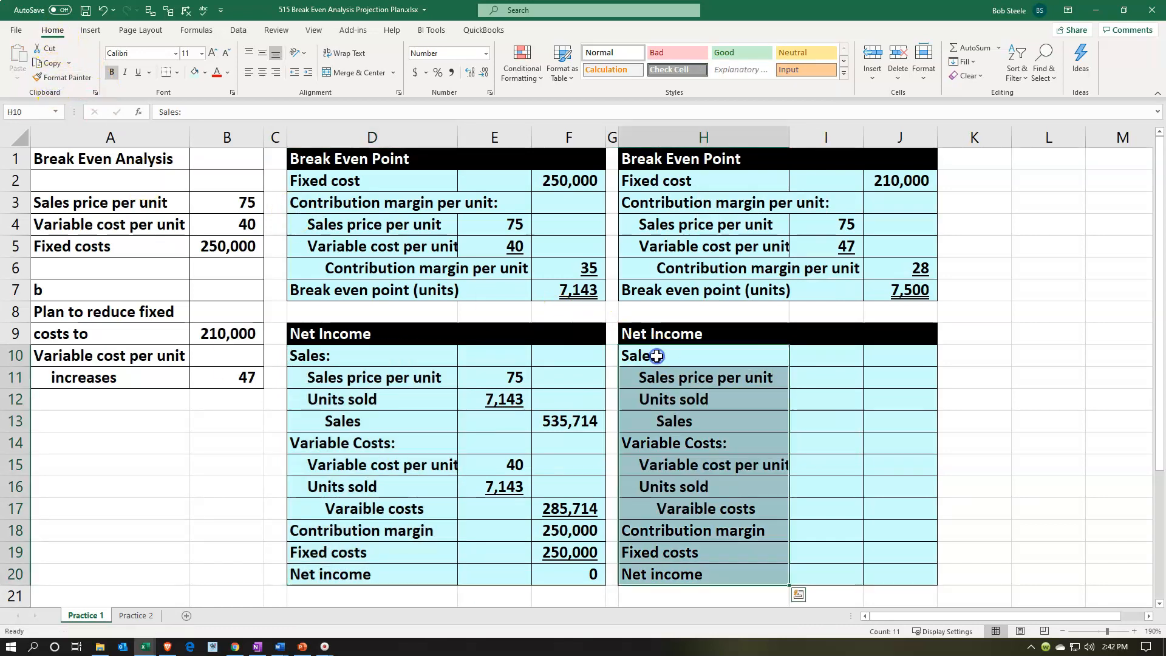
# Undo the copied formatting, the pasted labels and the link in H10
pyautogui.click(103, 14)
pyautogui.click(104, 14)
pyautogui.click(104, 15)
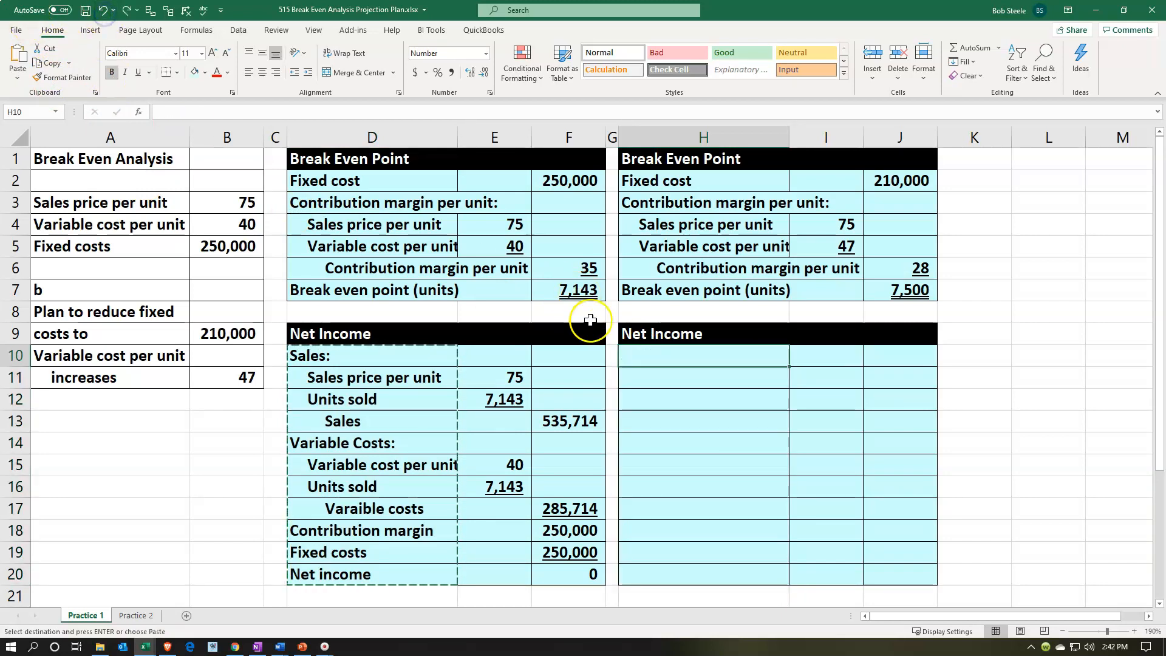
# Link H10 to the Sales heading in D10 and fill the formula down through H20
pyautogui.click(677, 368)
pyautogui.press('Up')
pyautogui.write('=')
pyautogui.press('Left')
pyautogui.press('Left')
pyautogui.press('Left')
pyautogui.press('Left')
pyautogui.press('Return')
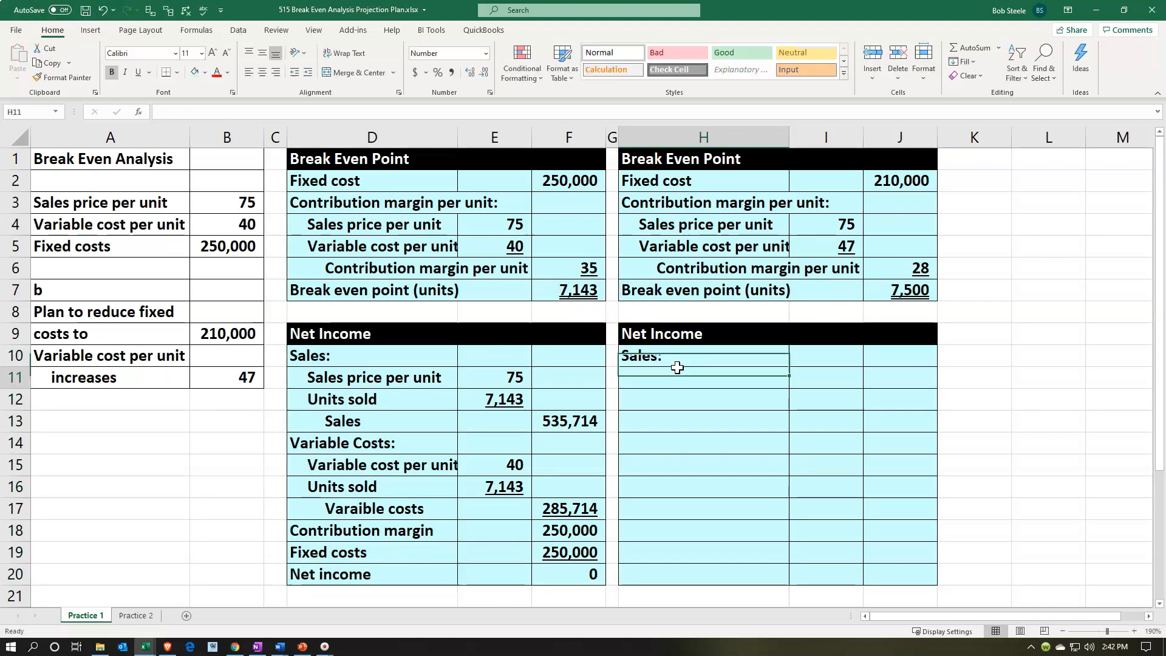
pyautogui.click(688, 363)
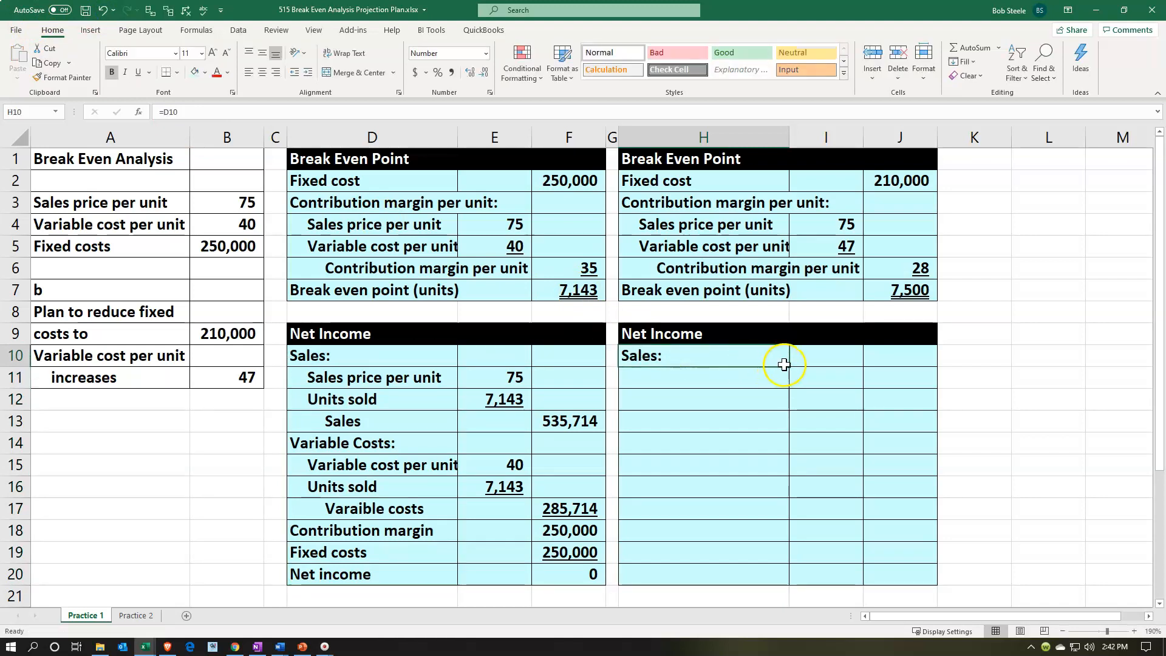
pyautogui.moveTo(790, 366); pyautogui.dragTo(785, 576)
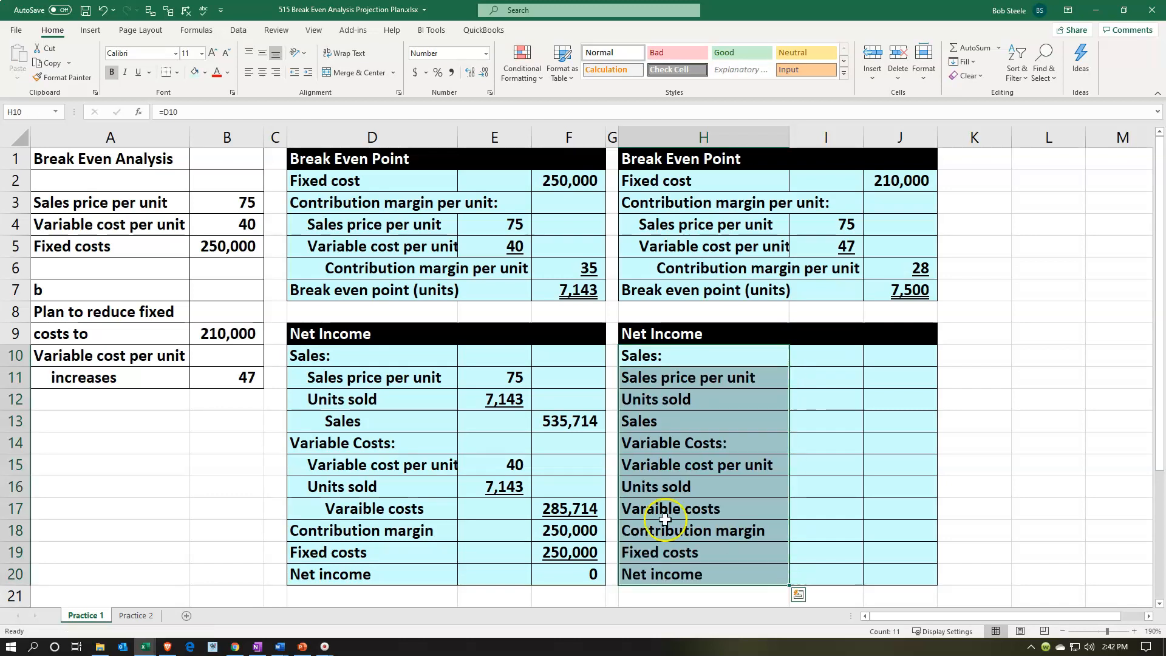
# Copy the formatting of the first Net Income table, D10:F20, onto the second table starting at H10 with Format Painter
pyautogui.moveTo(420, 360); pyautogui.dragTo(552, 570)
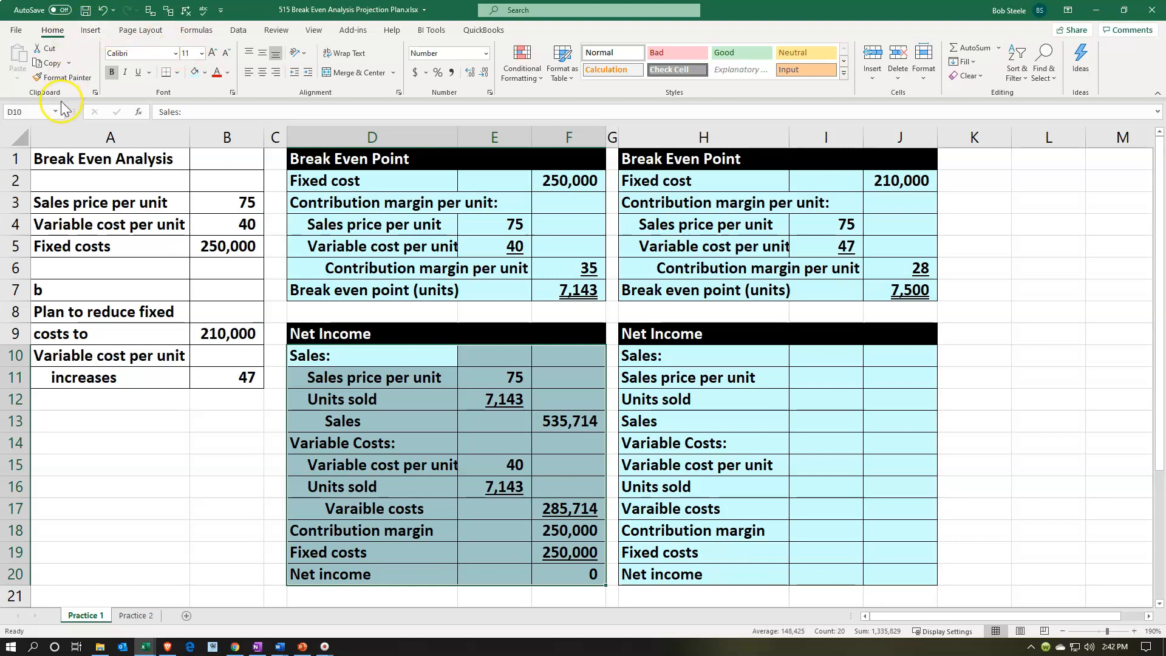
pyautogui.click(61, 77)
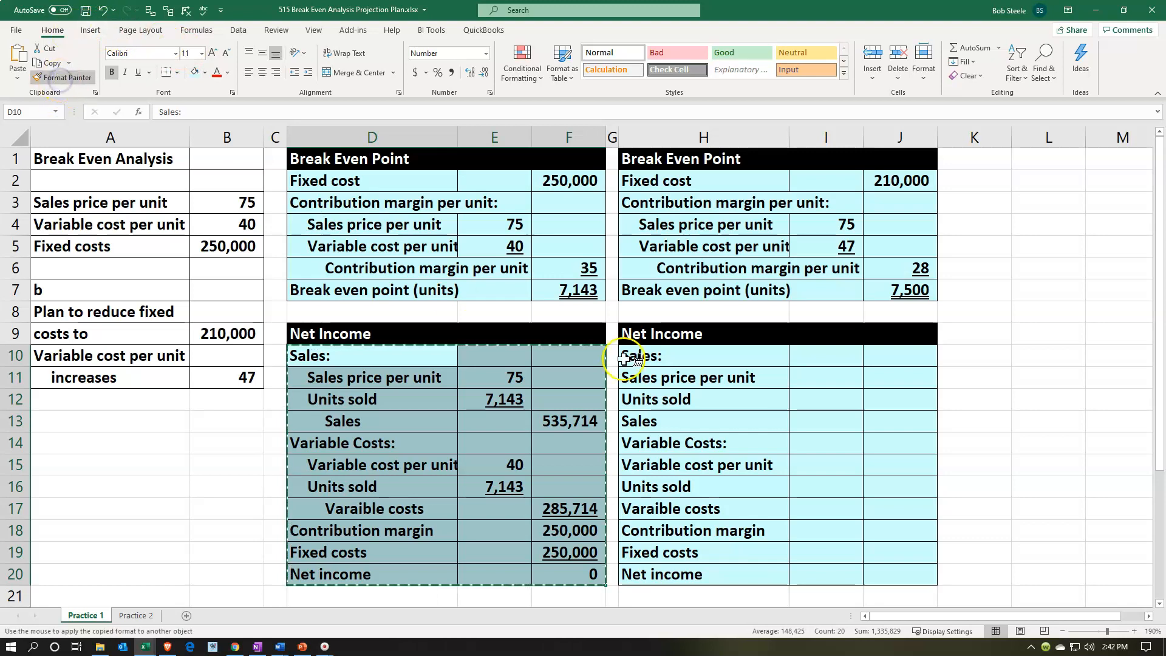
pyautogui.click(731, 360)
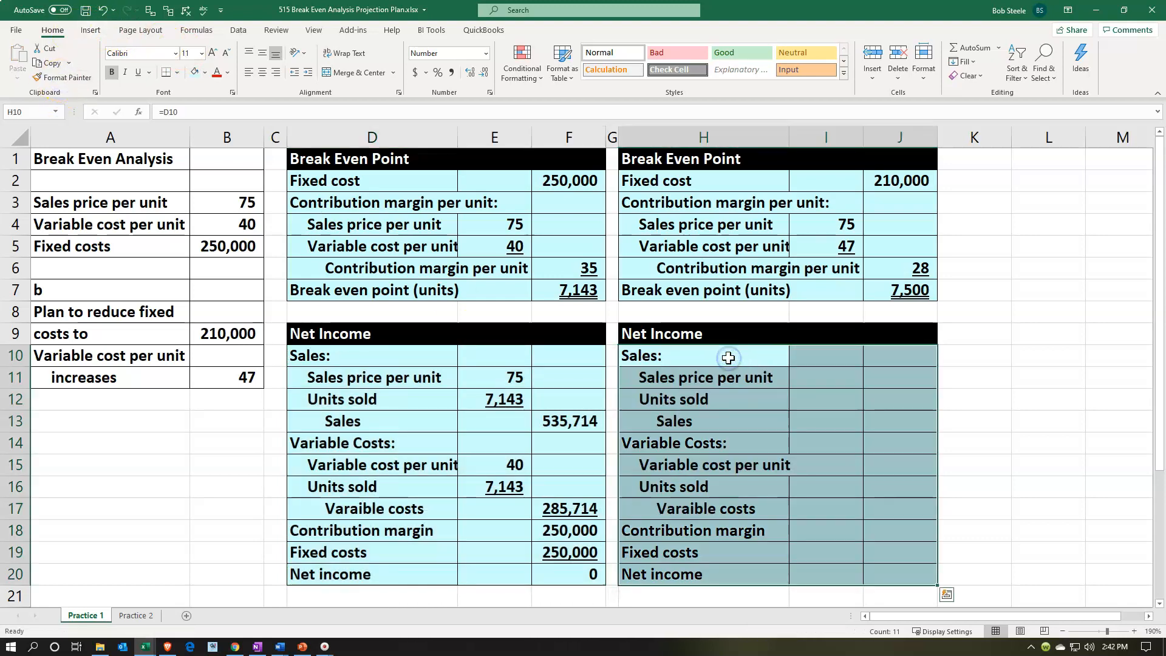
# Link the sales price per unit in I11 to I4 in the second Break Even Point table
pyautogui.click(821, 383)
pyautogui.write('=')
pyautogui.press('Up')
pyautogui.press('Up')
pyautogui.press('Up')
pyautogui.press('Up')
pyautogui.press('Up')
pyautogui.press('Up')
pyautogui.press('Up')
pyautogui.press('Return')
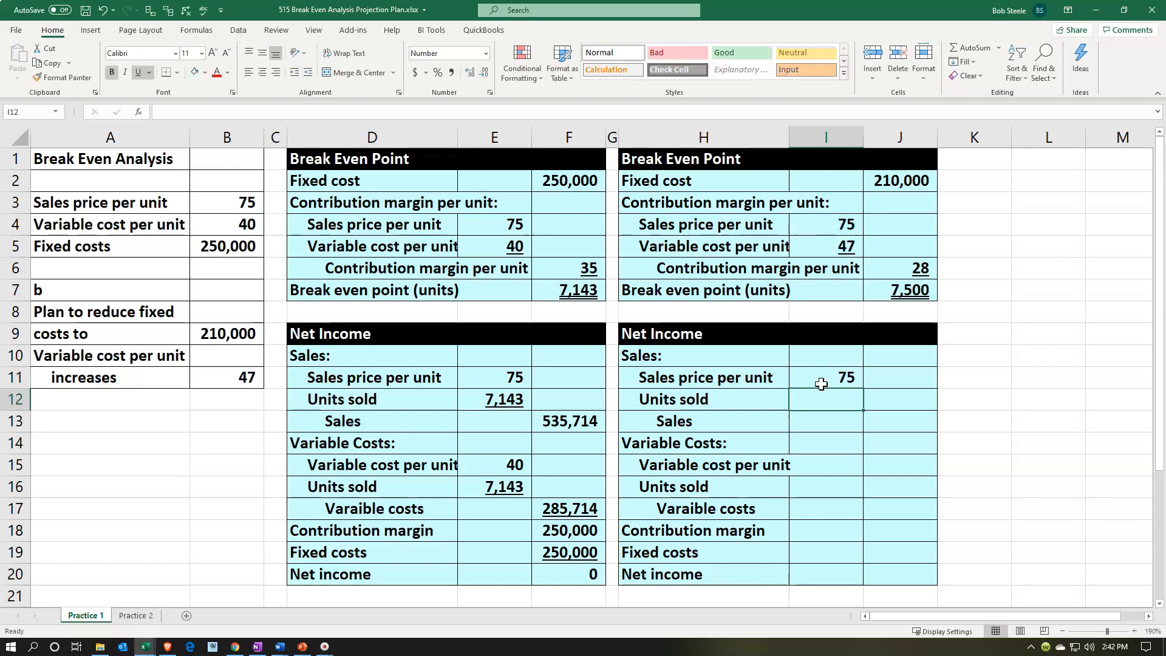
# Link the units sold in I12 to the break-even units in J7
pyautogui.write('+')
pyautogui.press('Up')
pyautogui.press('Up')
pyautogui.press('Up')
pyautogui.press('Up')
pyautogui.press('Up')
pyautogui.press('Right')
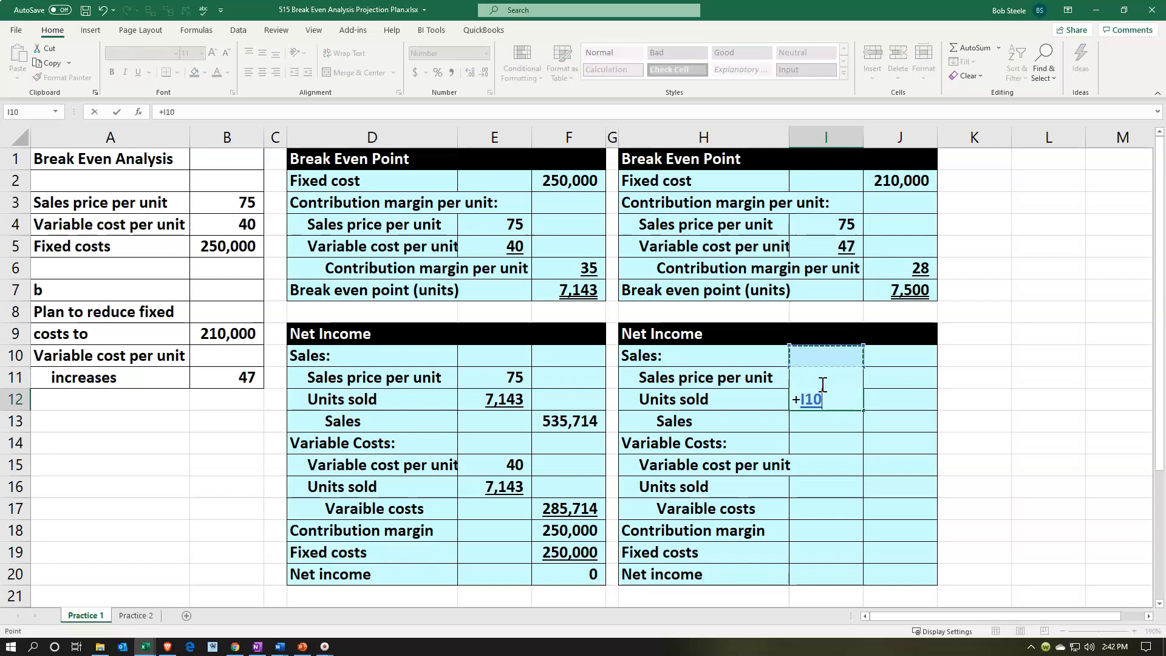
pyautogui.press('Return')
# Calculate sales in J13 as the sales price in I11 multiplied by the units sold in I12
pyautogui.press('Right')
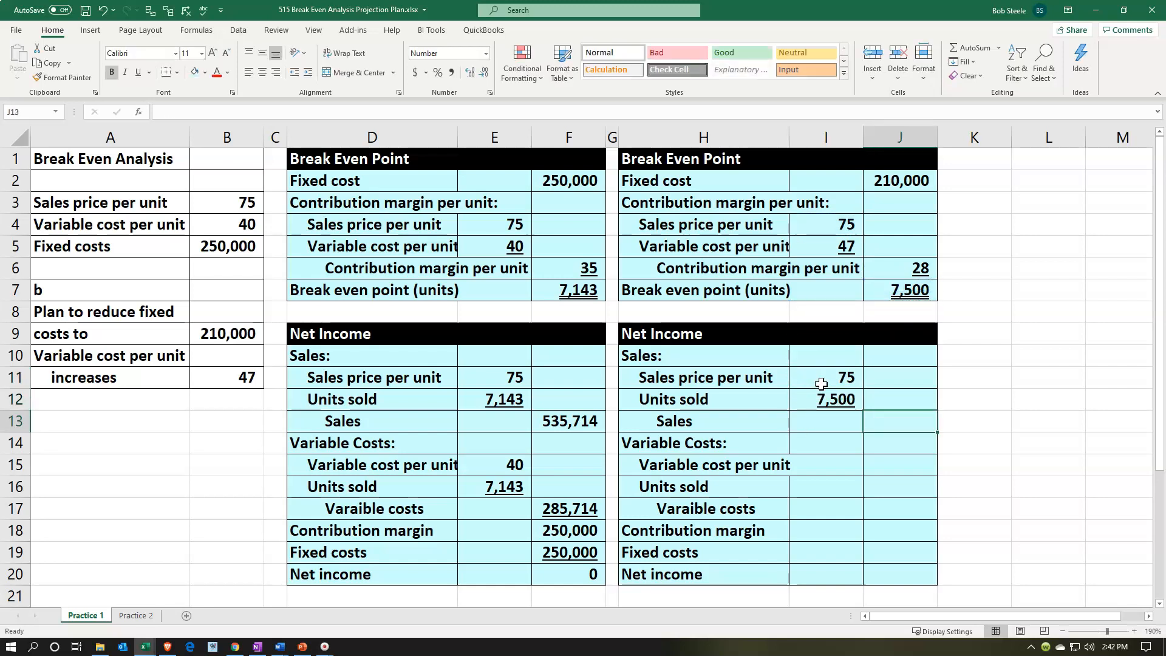
pyautogui.write('=')
pyautogui.press('Left')
pyautogui.write('*I12')
pyautogui.press('Return')
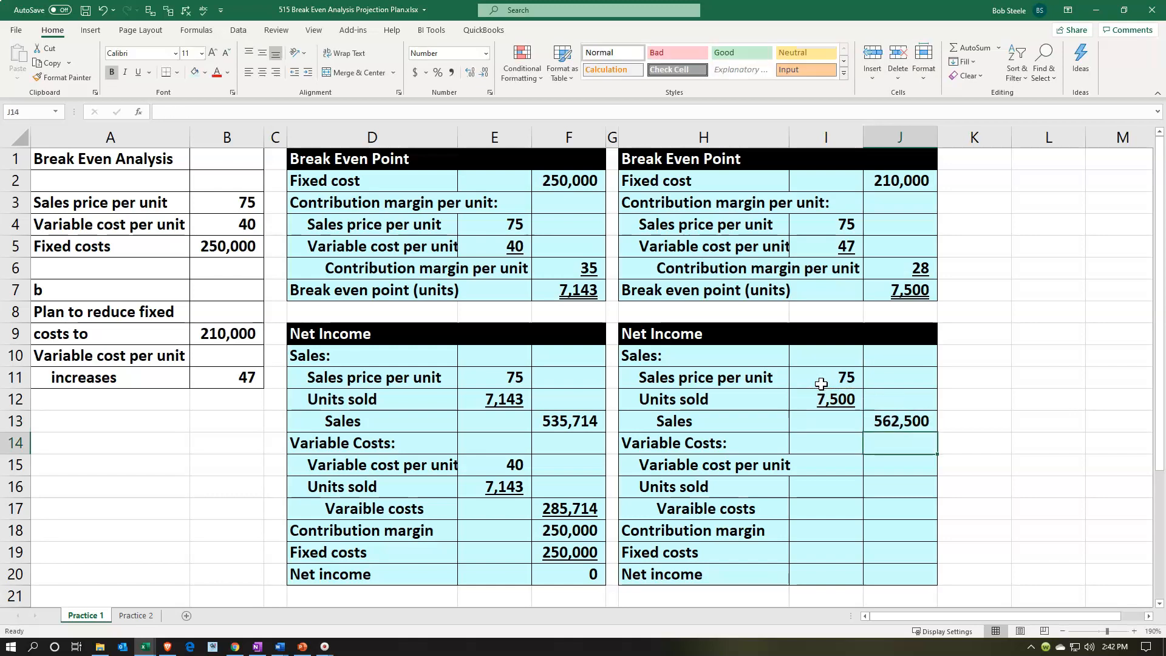
# Try to link the variable cost per unit in I15 to the original cost in B4
pyautogui.press('Left')
pyautogui.press('Down')
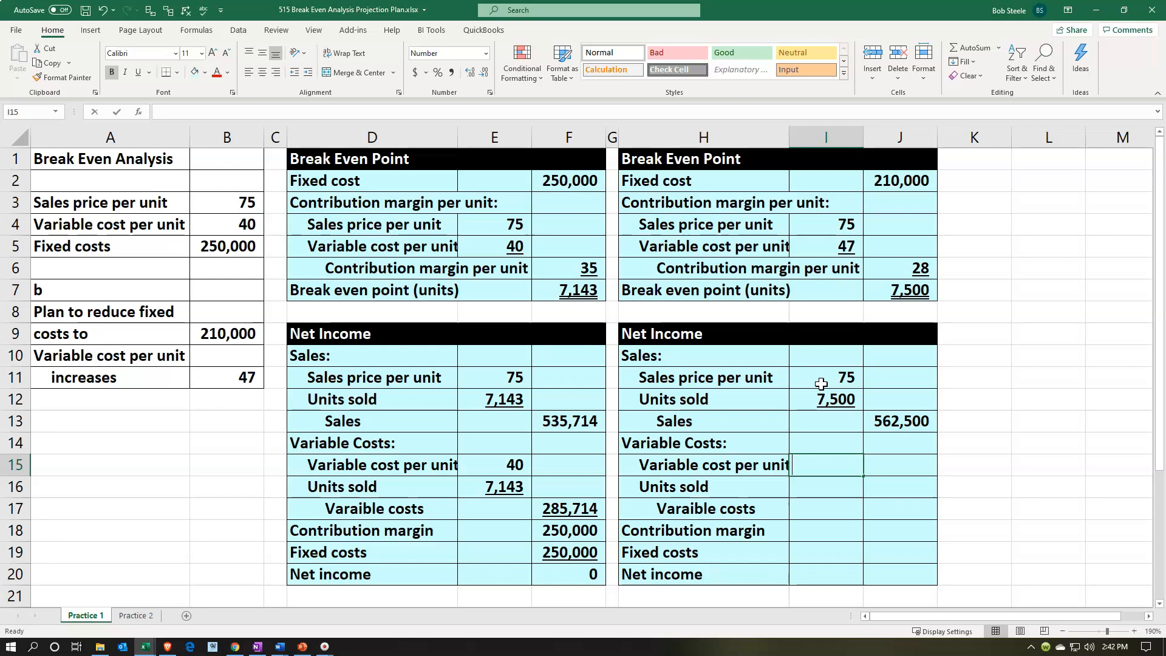
pyautogui.write('+')
pyautogui.press('Left')
pyautogui.press('Left')
pyautogui.press('Left')
pyautogui.press('Left')
pyautogui.press('Left')
pyautogui.press('Up')
pyautogui.press('Up')
pyautogui.press('Up')
pyautogui.press('Up')
pyautogui.press('Up')
pyautogui.press('Up')
pyautogui.press('Up')
pyautogui.press('Up')
pyautogui.press('Up')
pyautogui.press('Up')
pyautogui.press('Up')
pyautogui.press('Up')
pyautogui.press('Left')
pyautogui.press('Down')
pyautogui.press('Left')
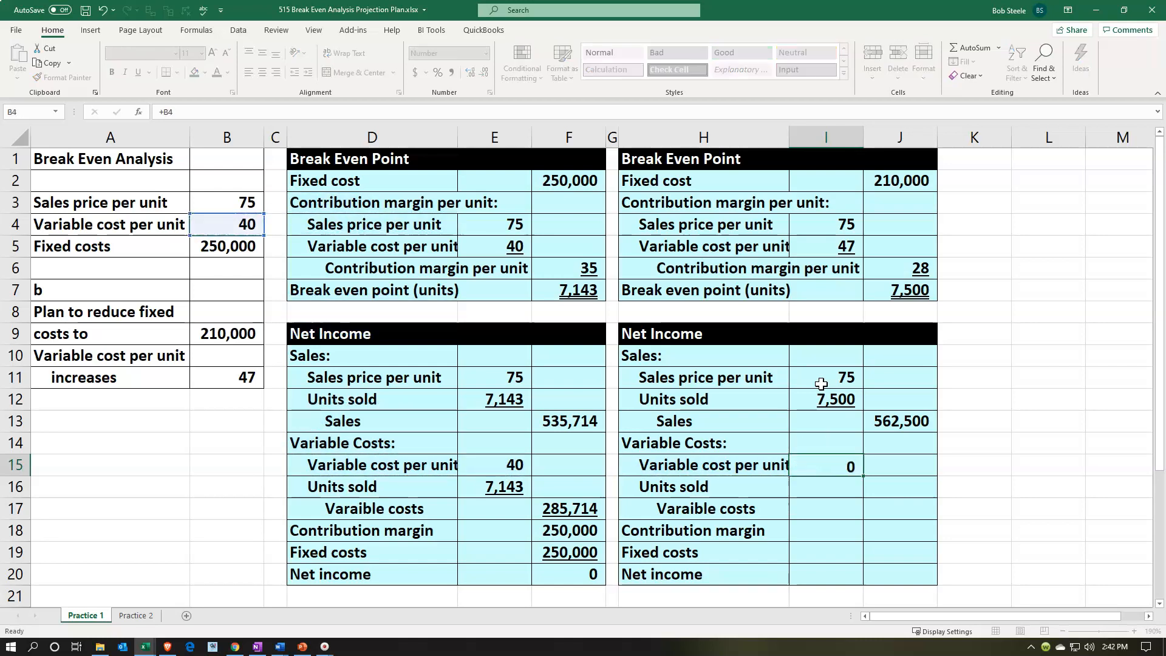
pyautogui.press('Return')
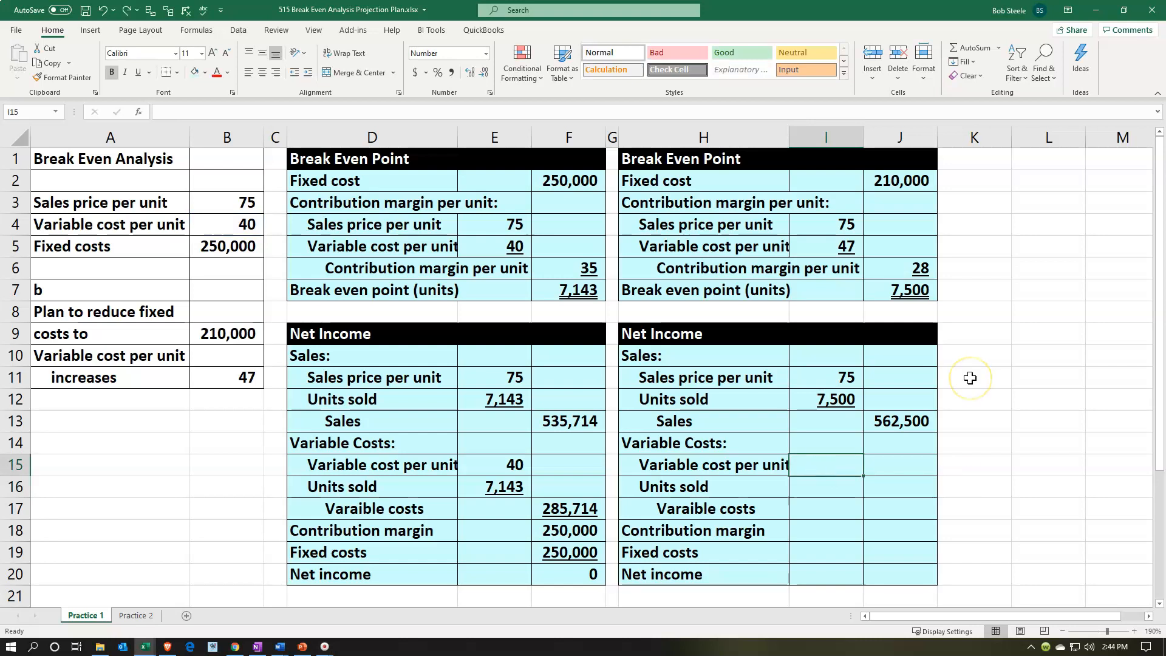
# Link the variable cost per unit in I15 to the increased variable cost in B11
pyautogui.write('=')
pyautogui.press('Left')
pyautogui.press('Left')
pyautogui.press('Left')
pyautogui.press('Left')
pyautogui.press('Left')
pyautogui.press('Left')
pyautogui.press('Left')
pyautogui.press('Up')
pyautogui.press('Up')
pyautogui.press('Up')
pyautogui.press('Up')
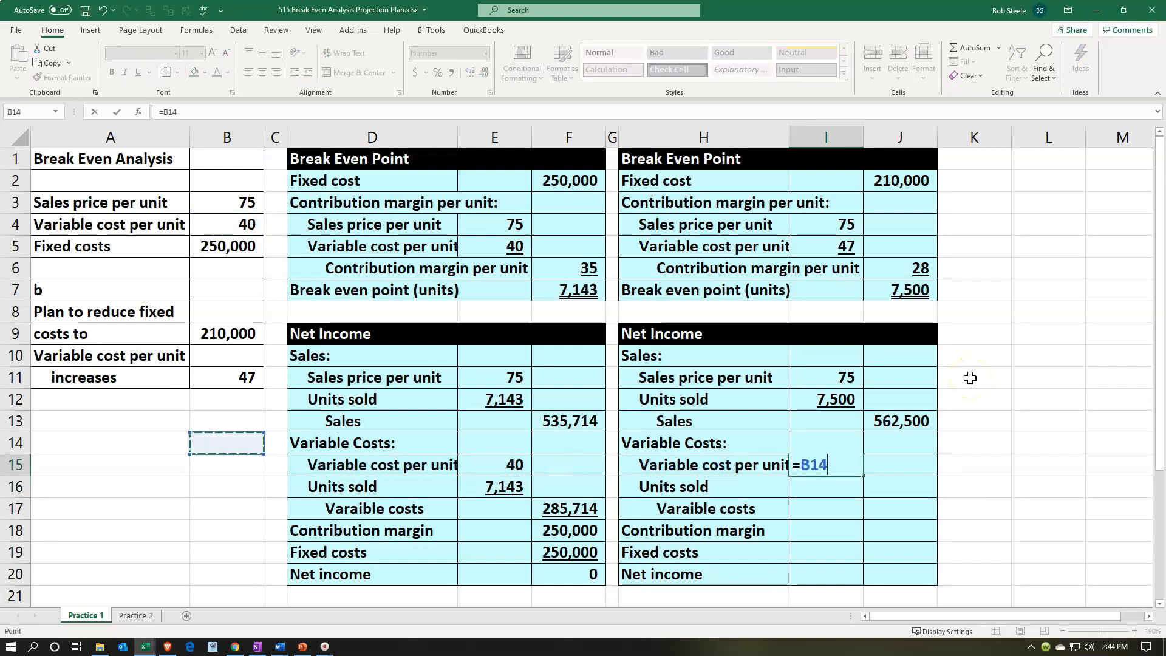
pyautogui.press('Return')
# Link the units sold in I16, under Variable Costs, to the break-even units in J7
pyautogui.write('+')
pyautogui.press('Up')
pyautogui.press('Up')
pyautogui.press('Up')
pyautogui.press('Up')
pyautogui.press('Up')
pyautogui.press('Up')
pyautogui.press('Up')
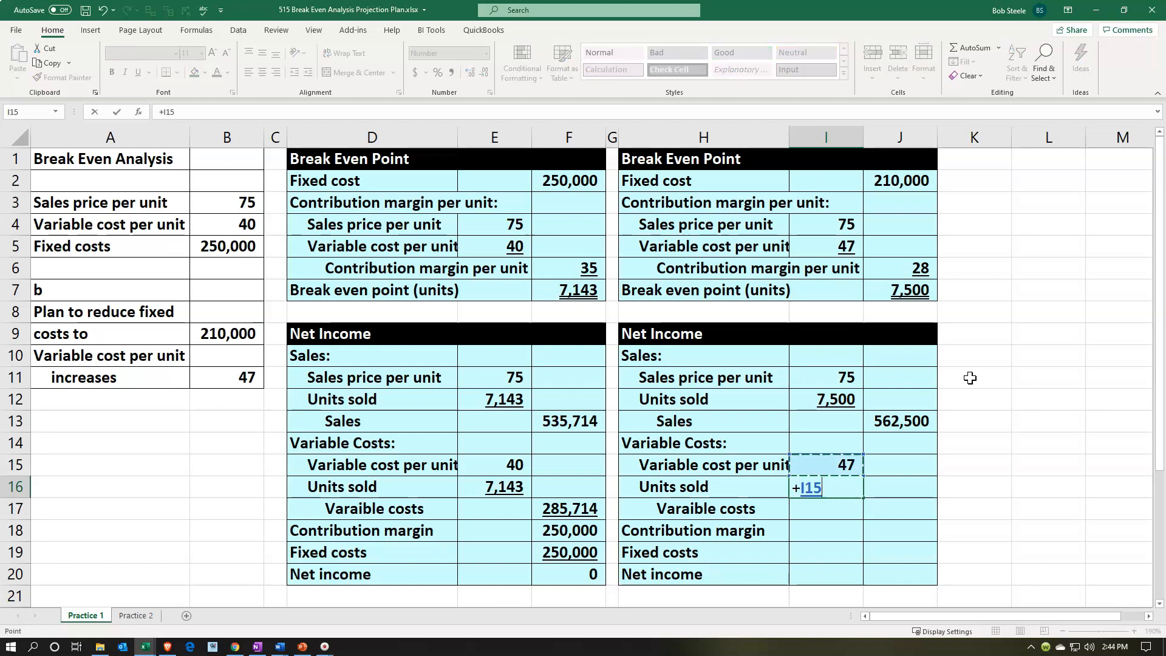
pyautogui.press('Up')
pyautogui.press('Up')
pyautogui.press('Right')
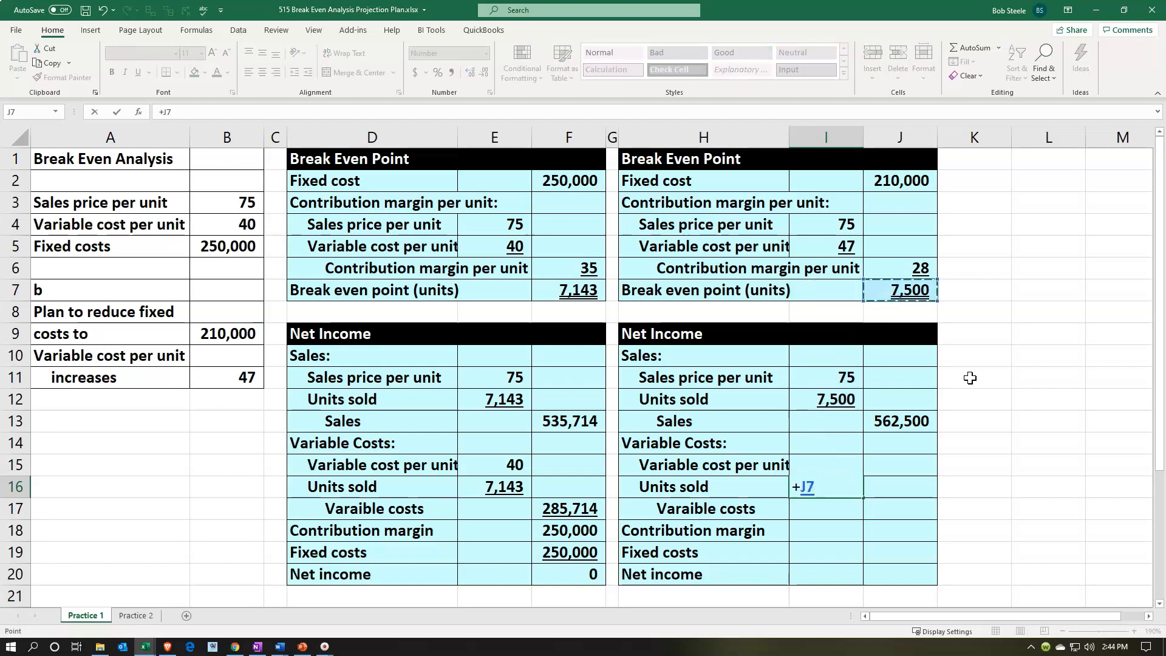
pyautogui.press('Return')
# Calculate variable costs in J17 as the unit cost in I15 multiplied by the units sold in I16
pyautogui.press('Right')
pyautogui.write('=')
pyautogui.press('Left')
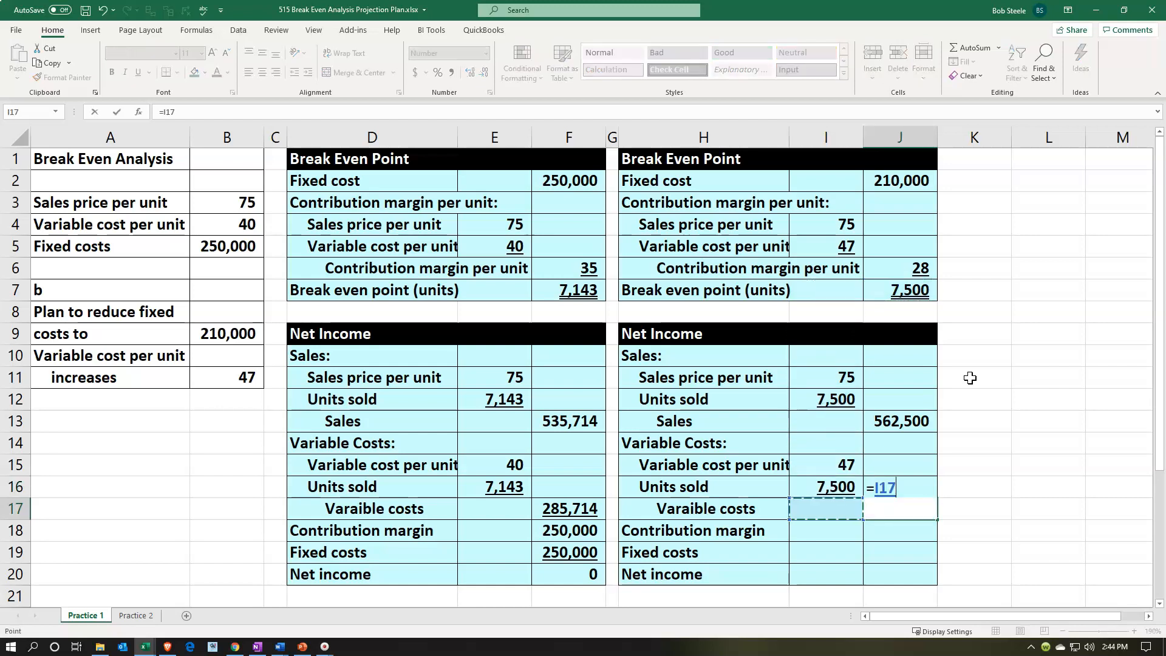
pyautogui.press('Up')
pyautogui.press('Up')
pyautogui.write('*')
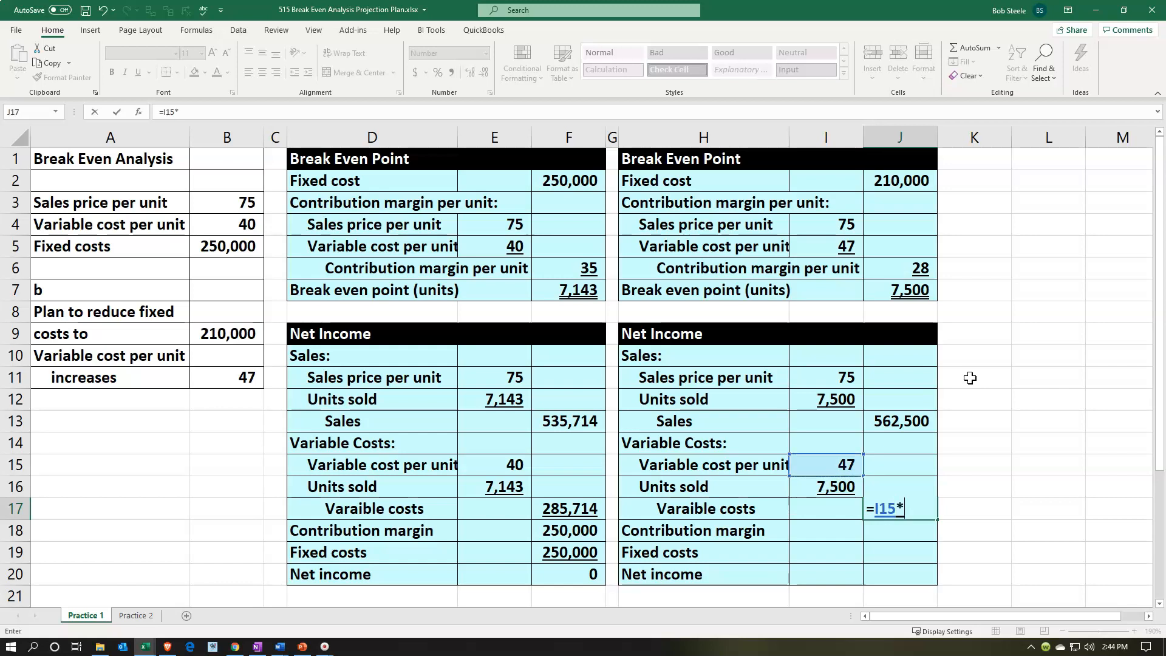
pyautogui.press('Left')
pyautogui.press('Up')
pyautogui.press('Return')
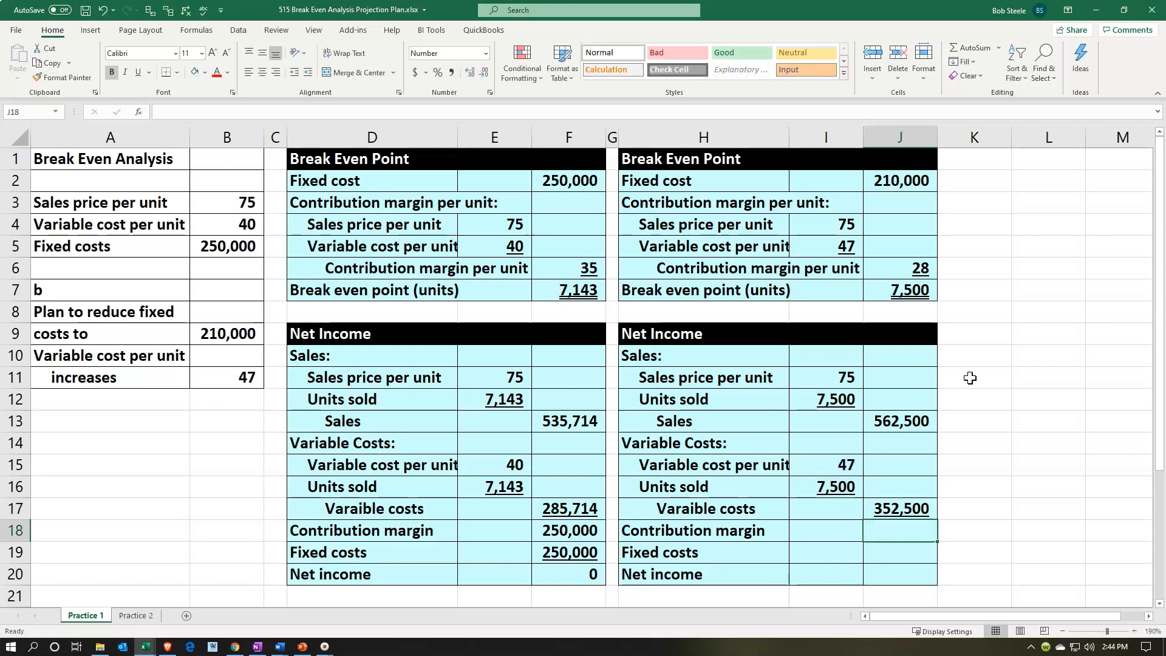
# Calculate the contribution margin in J18 as sales in J13 minus variable costs in J17
pyautogui.write('=')
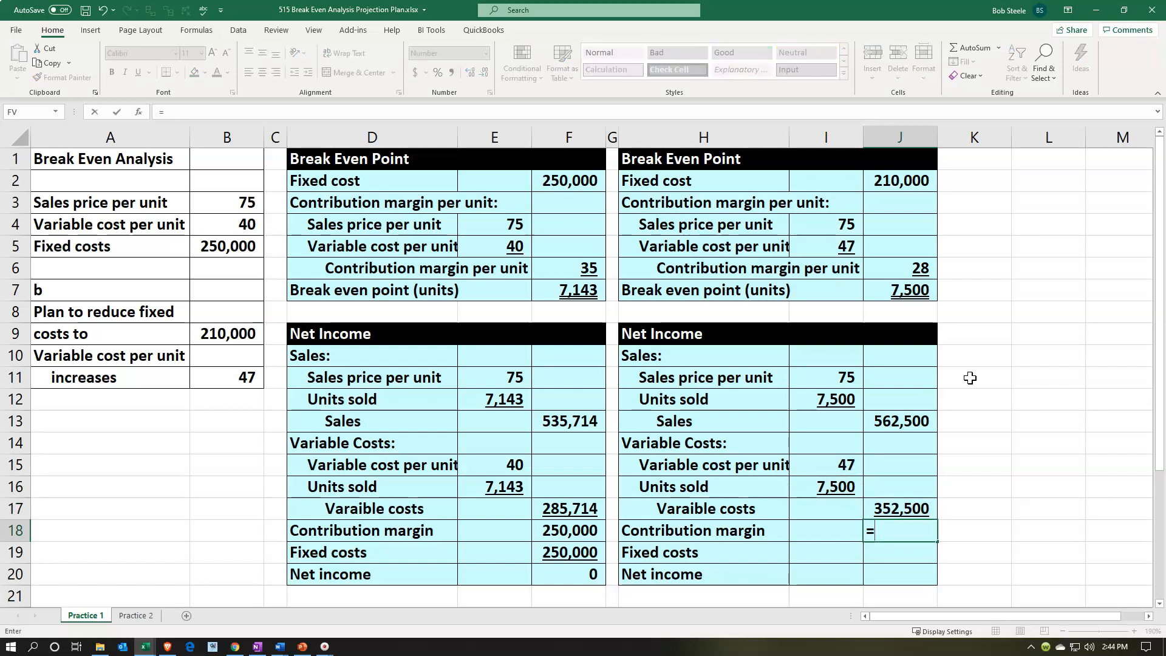
pyautogui.press('Up')
pyautogui.press('Up')
pyautogui.press('Up')
pyautogui.press('Up')
pyautogui.press('Up')
pyautogui.write('-')
pyautogui.press('Up')
pyautogui.press('Return')
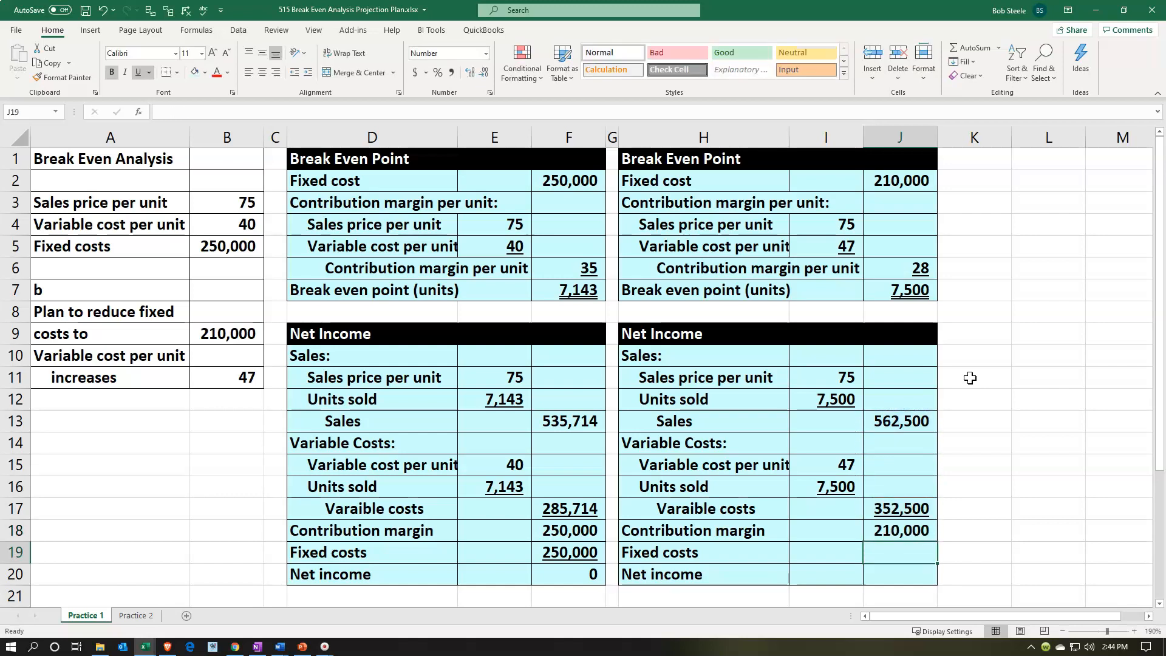
# Link the fixed costs in J19 to the planned reduced fixed costs in B9
pyautogui.write('+')
pyautogui.press('Left')
pyautogui.press('Up')
pyautogui.press('Left')
pyautogui.press('Left')
pyautogui.press('Left')
pyautogui.press('Left')
pyautogui.press('Left')
pyautogui.press('Left')
pyautogui.press('Up')
pyautogui.press('Up')
pyautogui.press('Up')
pyautogui.press('Up')
pyautogui.press('Up')
pyautogui.press('Up')
pyautogui.press('Up')
pyautogui.press('Up')
pyautogui.press('Left')
pyautogui.press('Up')
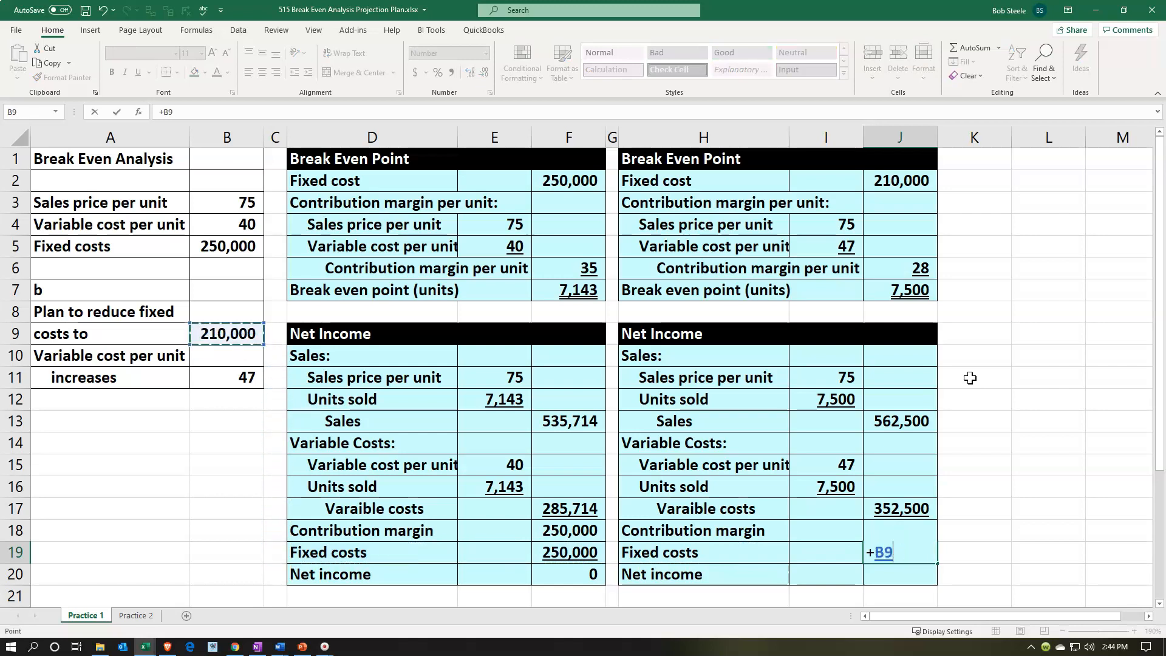
pyautogui.press('Return')
# Calculate net income in J20 as the contribution margin in J18 minus the fixed costs in J19
pyautogui.write('+')
pyautogui.press('Up')
pyautogui.press('Up')
pyautogui.write('-')
pyautogui.press('Up')
pyautogui.press('Return')
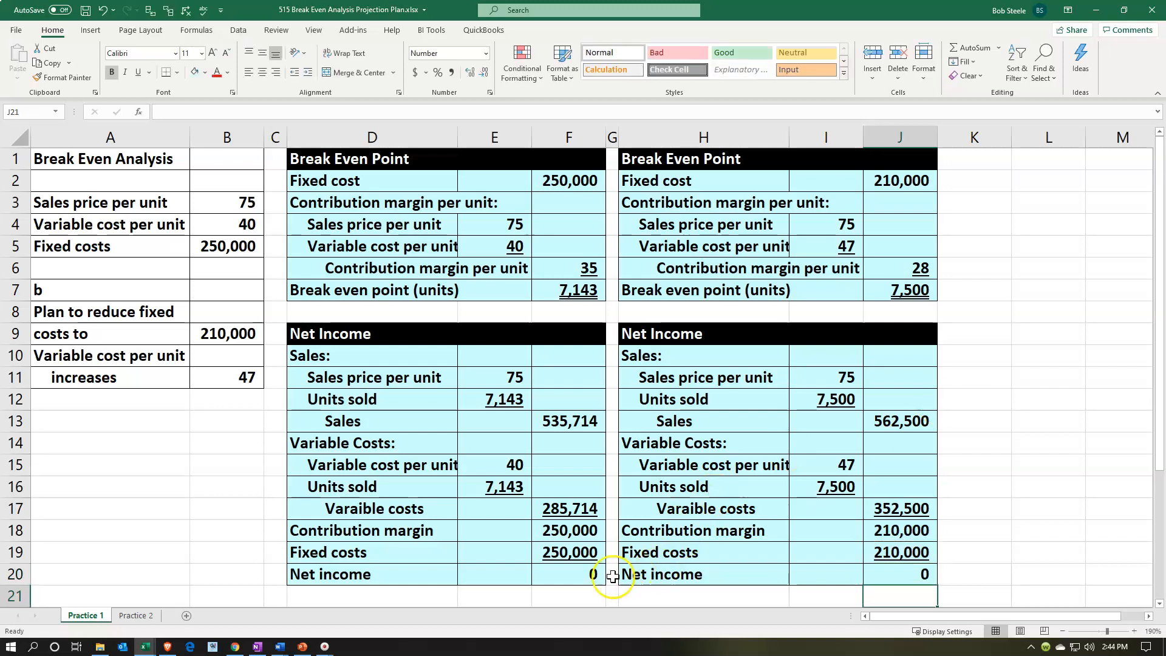
# Double-underline the net income figures in F20 and J20
pyautogui.click(588, 575)
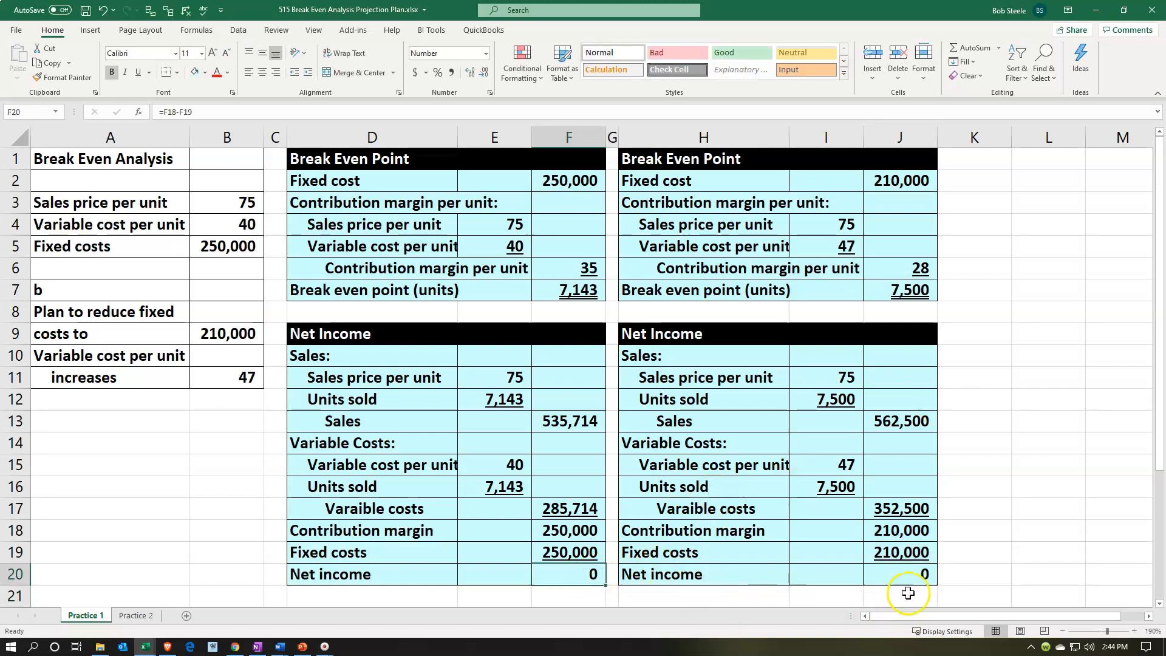
pyautogui.keyDown('ctrl'); pyautogui.click(907, 574); pyautogui.keyUp('ctrl')
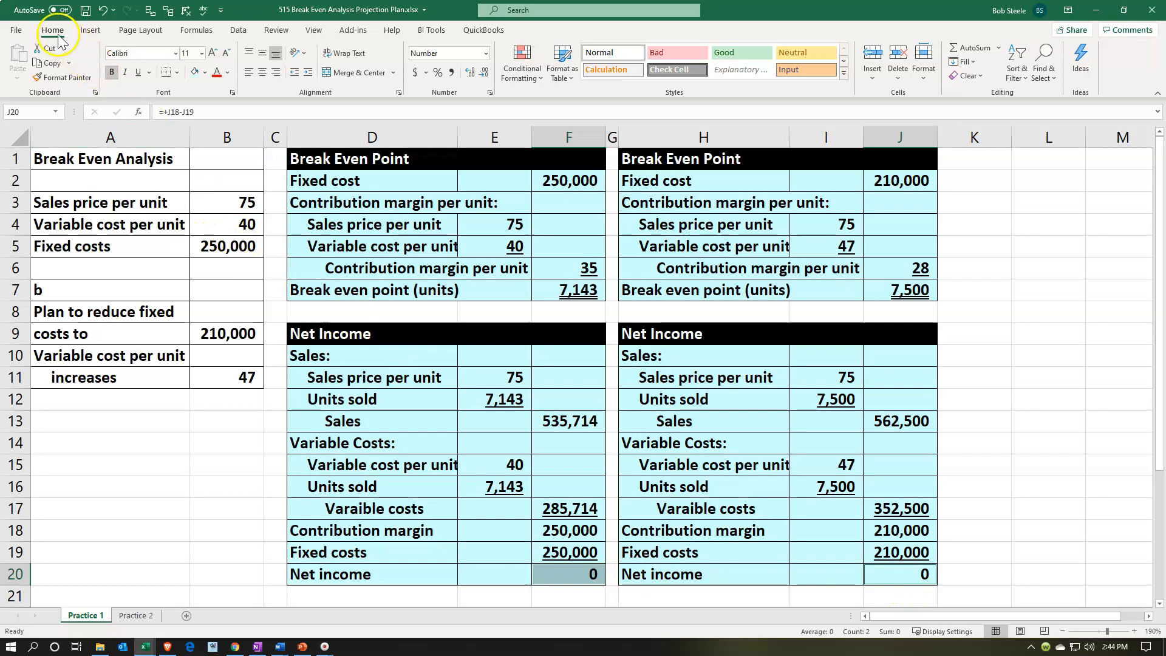
pyautogui.click(149, 72)
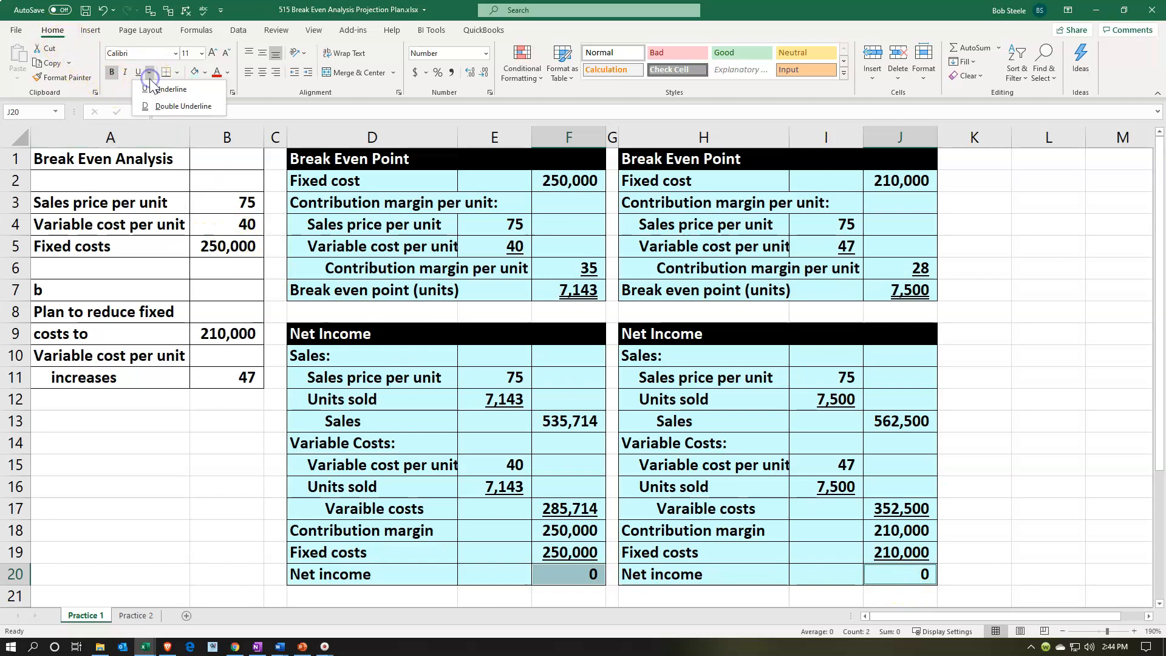
pyautogui.click(153, 106)
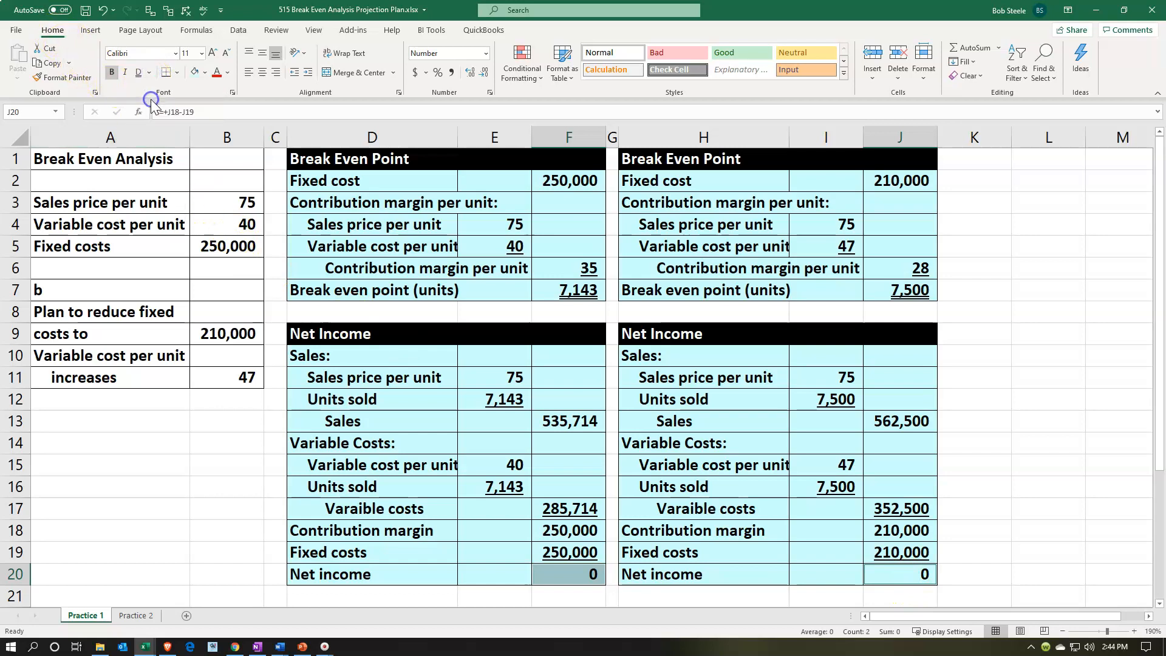
pyautogui.click(996, 513)
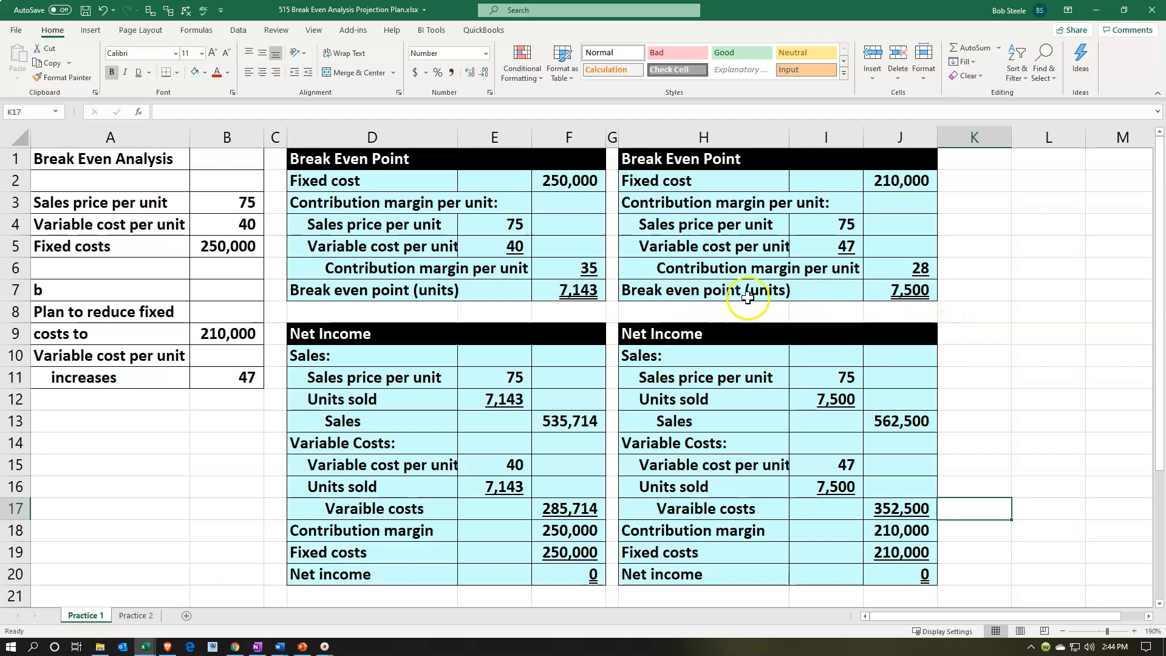
# Review the formulas behind sales, variable costs, contribution margin, fixed costs, net income and both break-even points
pyautogui.click(886, 425)
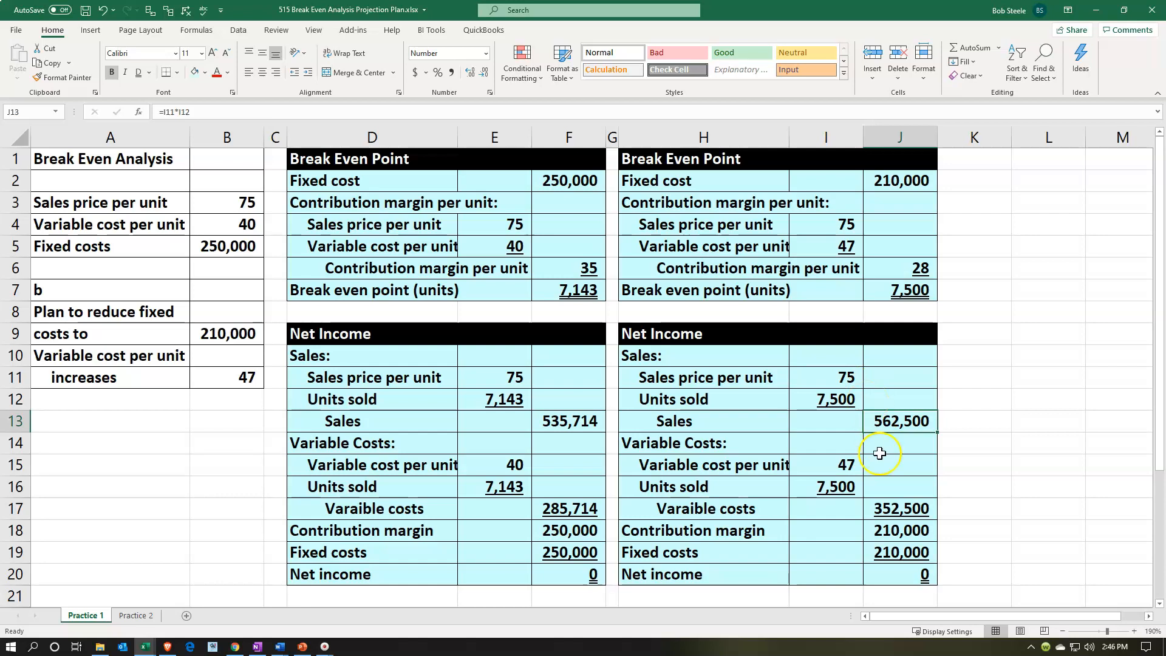
pyautogui.click(892, 507)
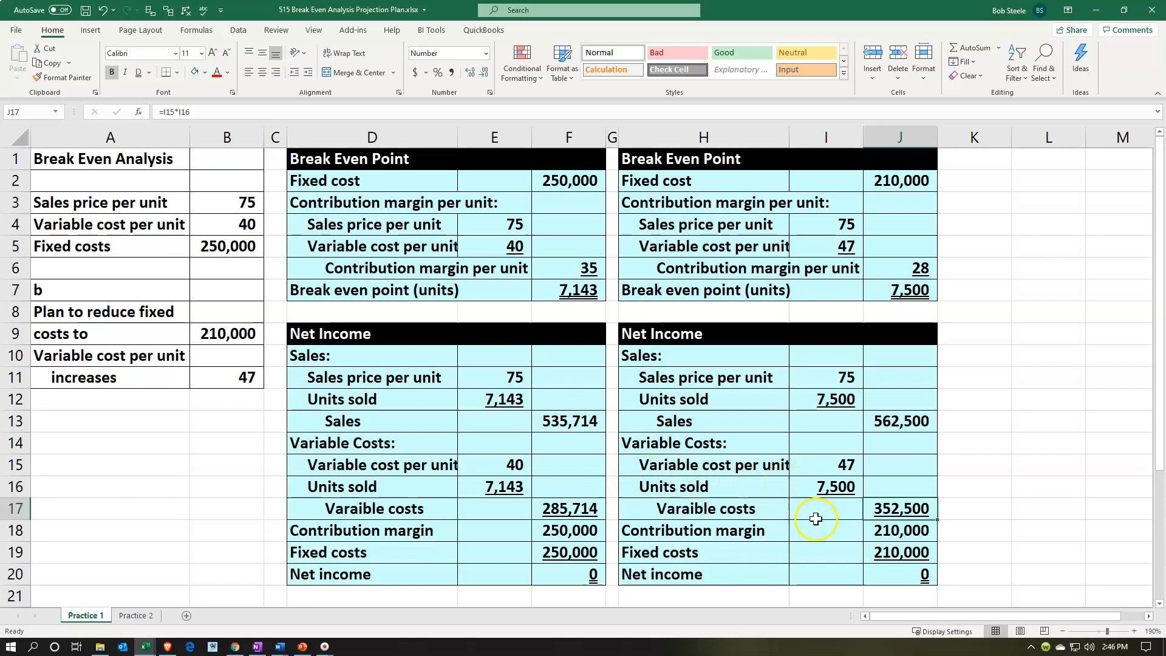
pyautogui.click(836, 530)
pyautogui.click(876, 533)
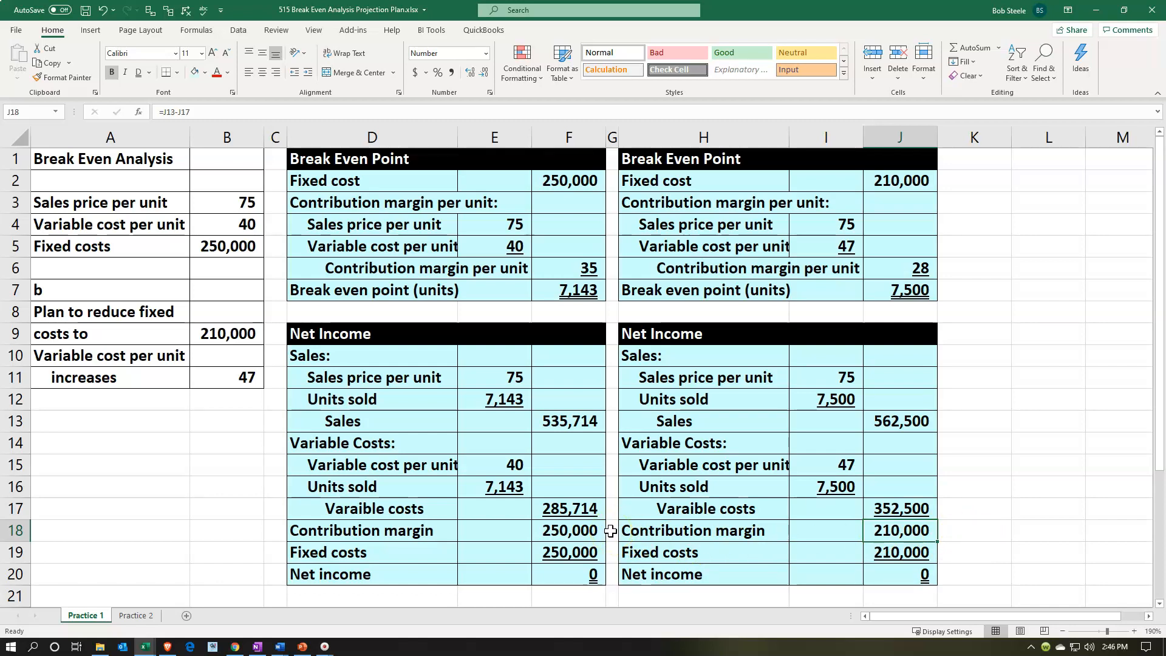
pyautogui.click(890, 546)
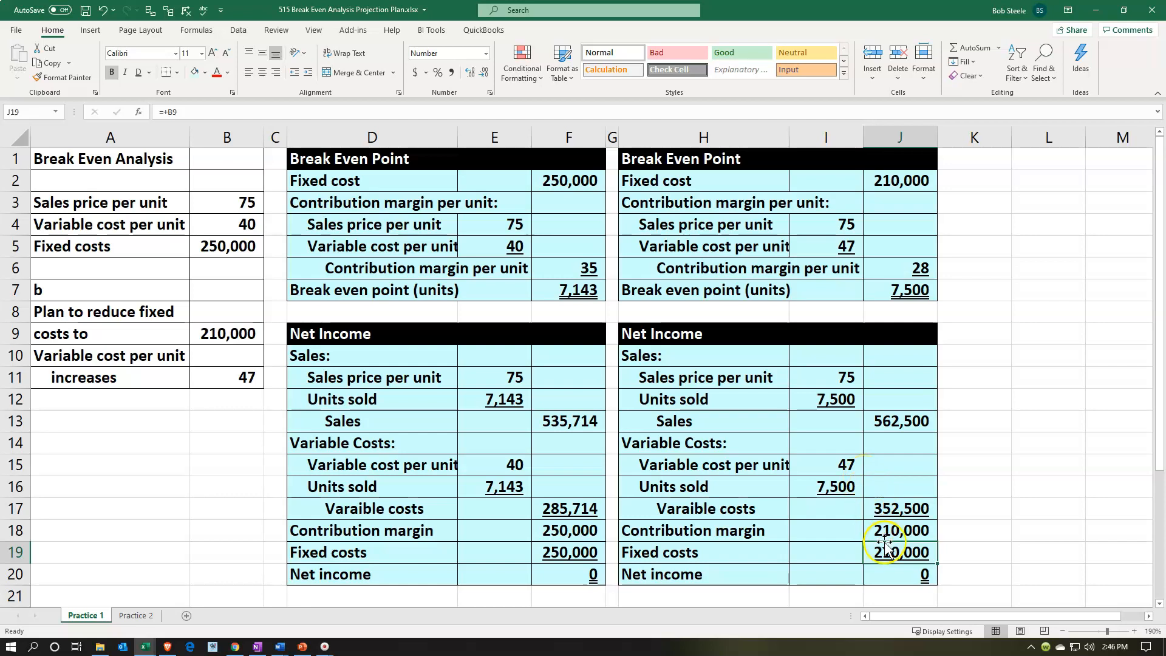
pyautogui.click(889, 567)
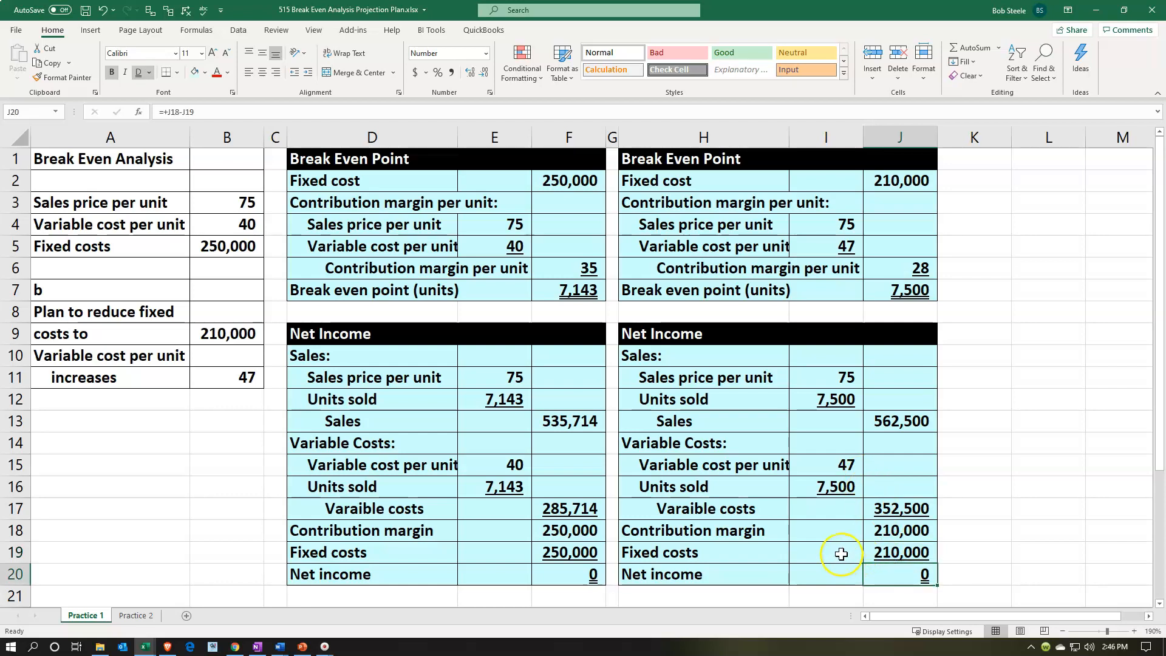
pyautogui.click(898, 290)
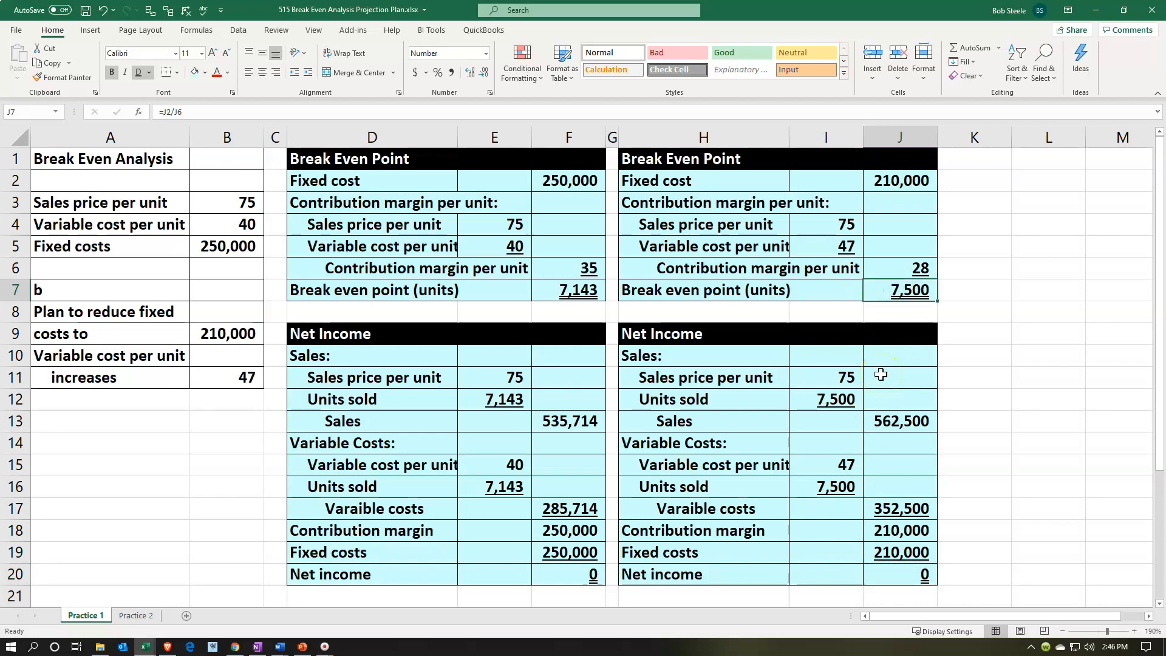
pyautogui.click(600, 291)
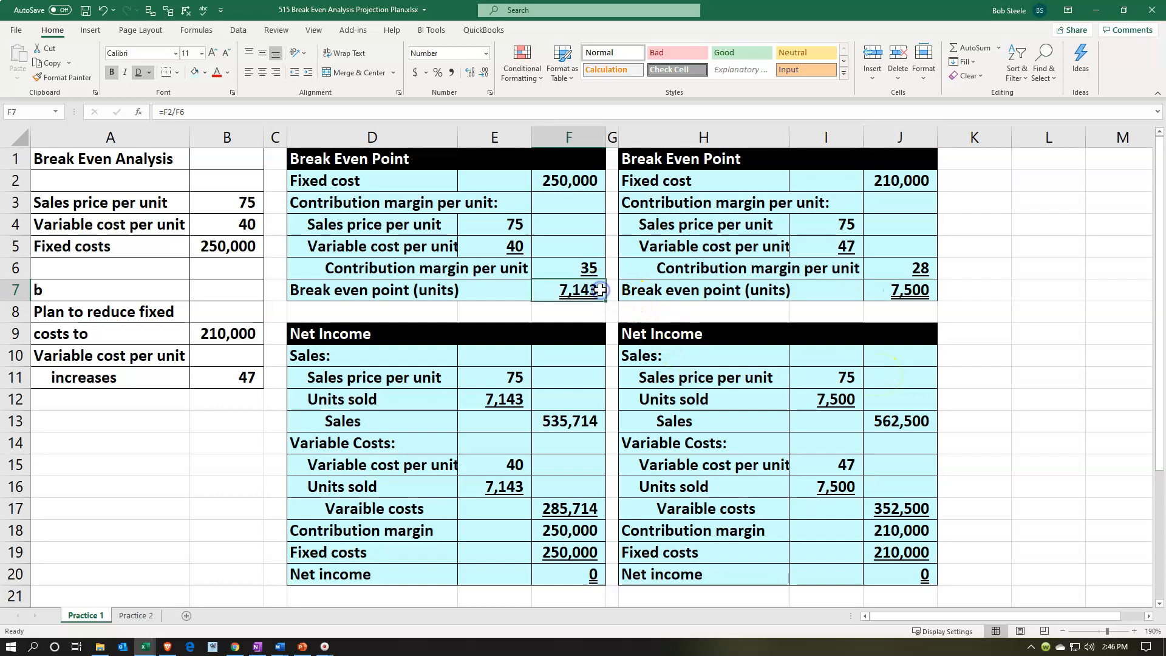
# Switch to the Practice 2 worksheet
pyautogui.click(137, 615)
pyautogui.click(122, 505)
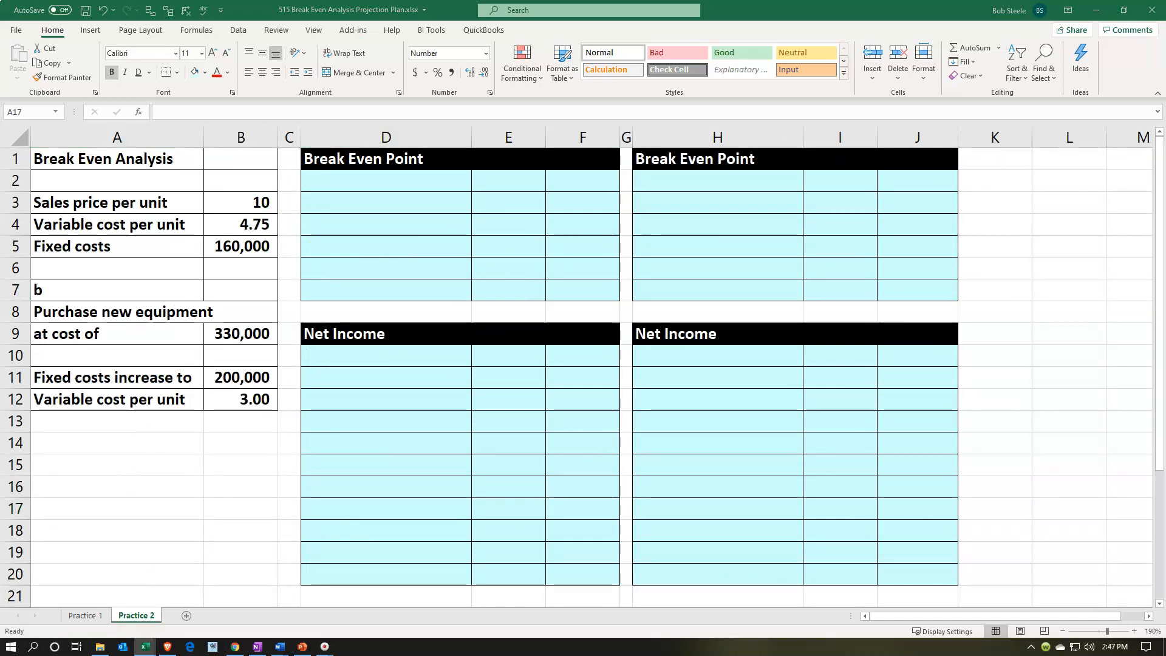
# Examine the sales price and the planned equipment cost, fixed costs and variable cost per unit in columns A and B
pyautogui.click(143, 201)
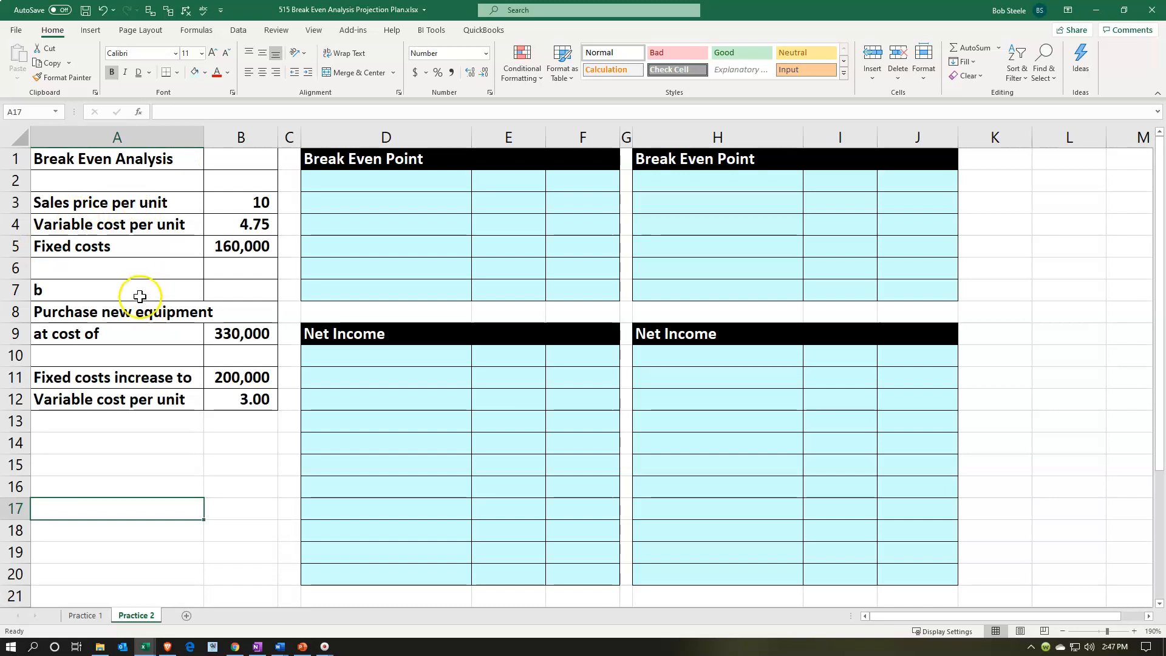
pyautogui.click(216, 332)
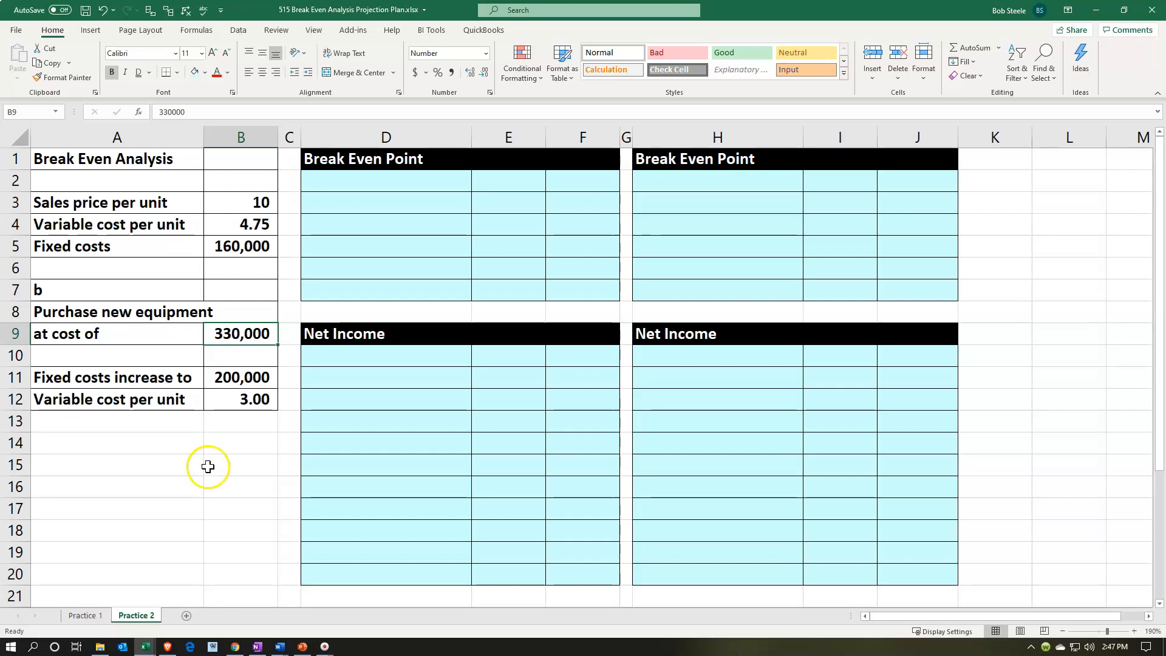
pyautogui.click(211, 370)
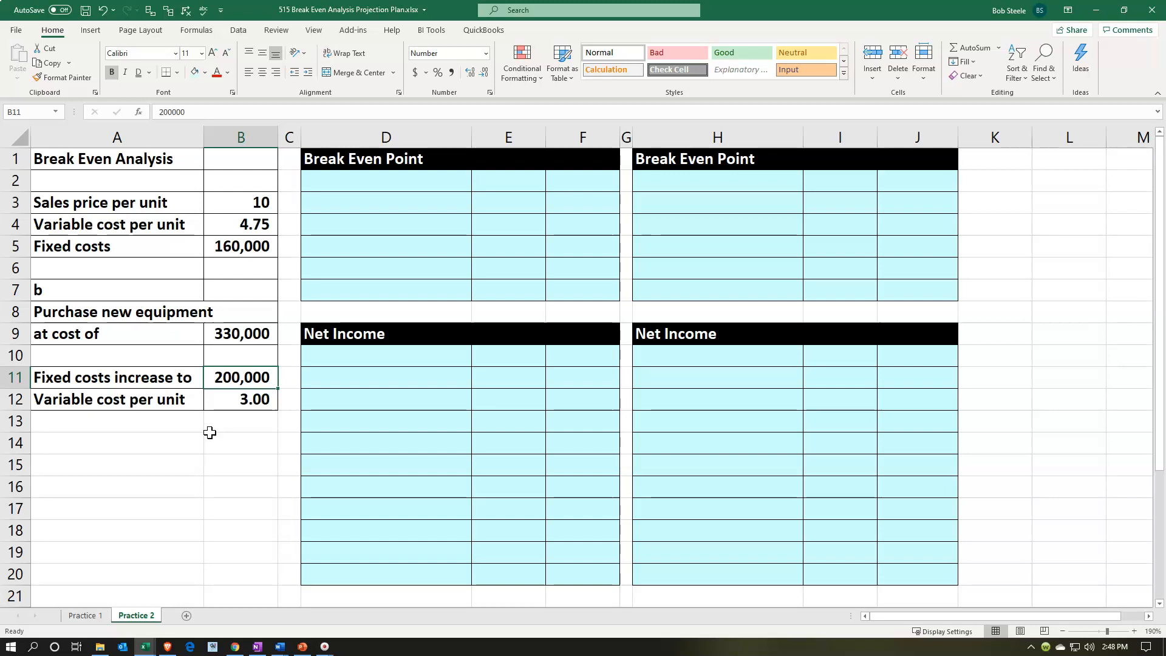
pyautogui.click(220, 334)
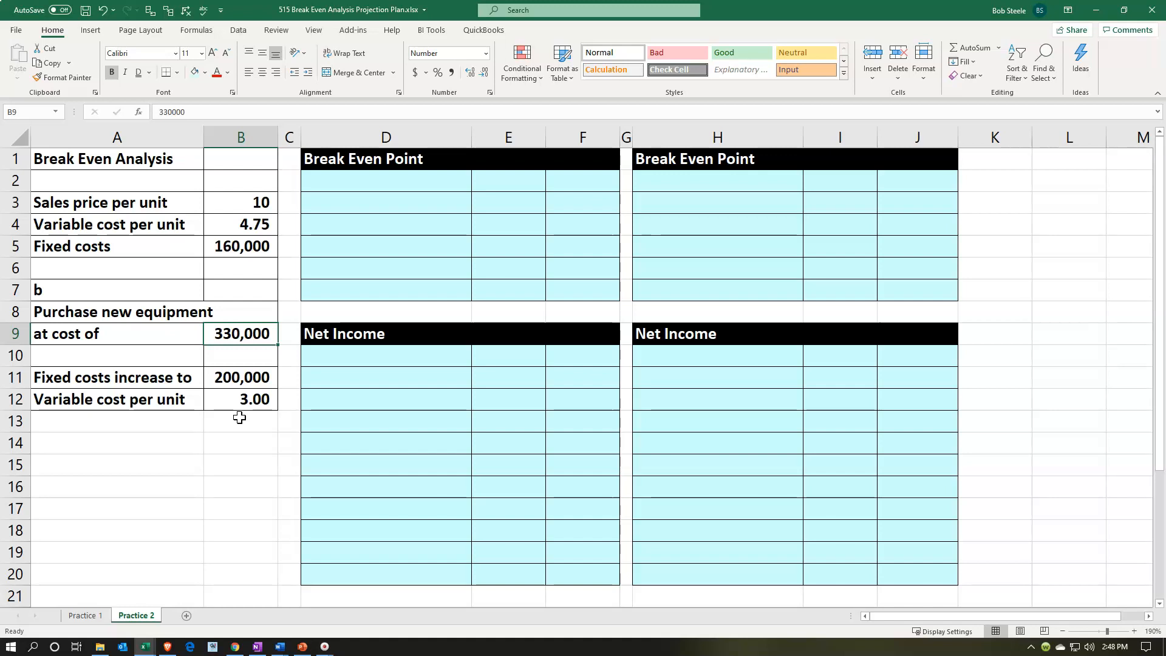
pyautogui.press('Down')
pyautogui.press('Down')
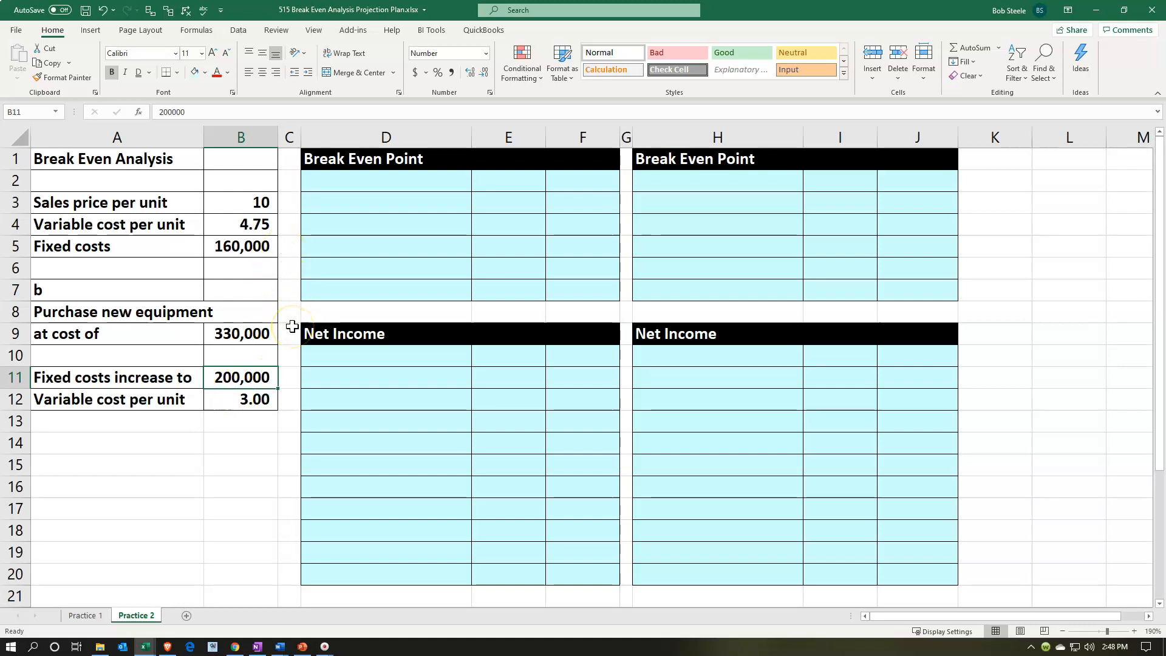
pyautogui.click(261, 398)
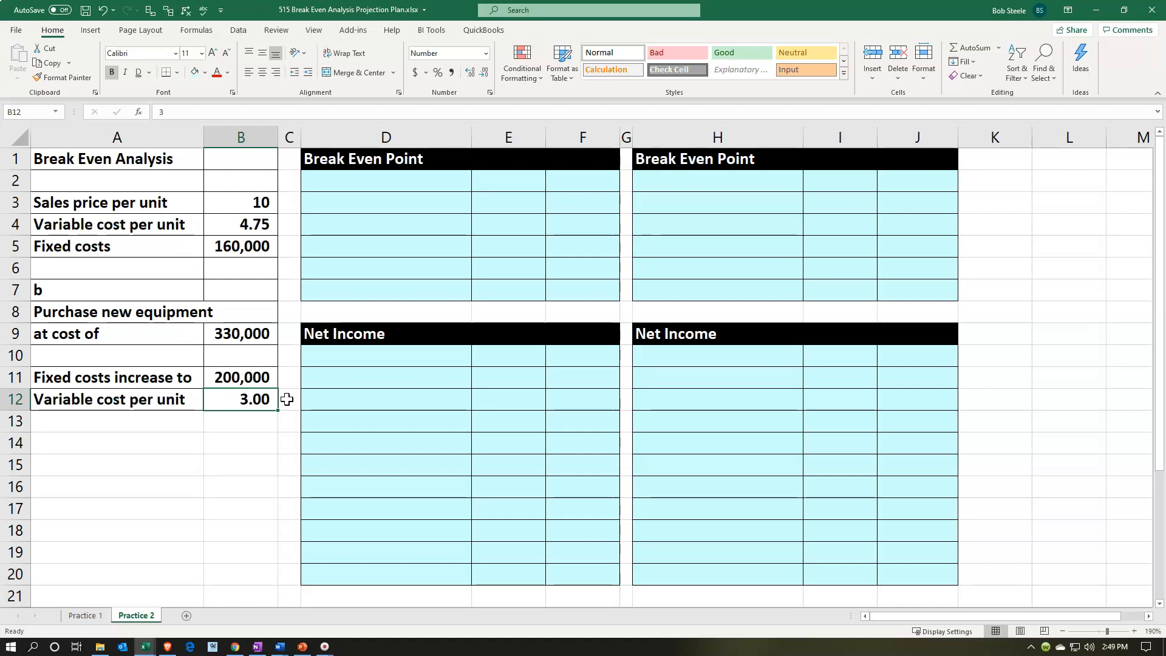
pyautogui.click(282, 333)
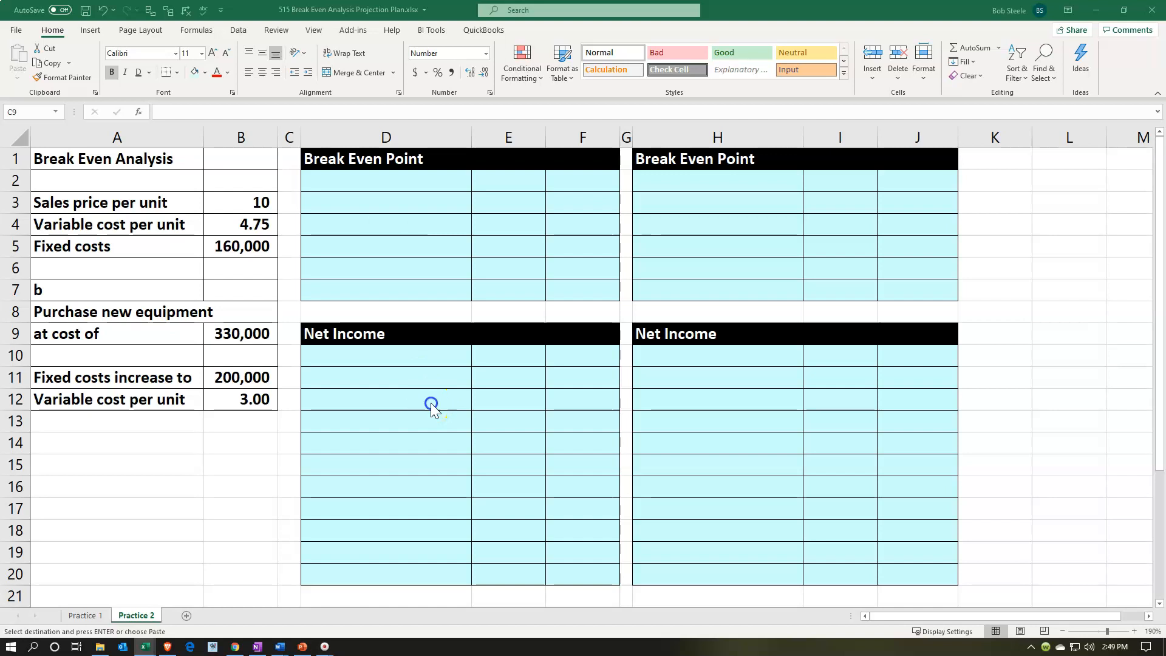
# Label D2 "Fixed cost" and link F2 to the original fixed costs in B5
pyautogui.click(364, 184)
pyautogui.write('Fixed cost')
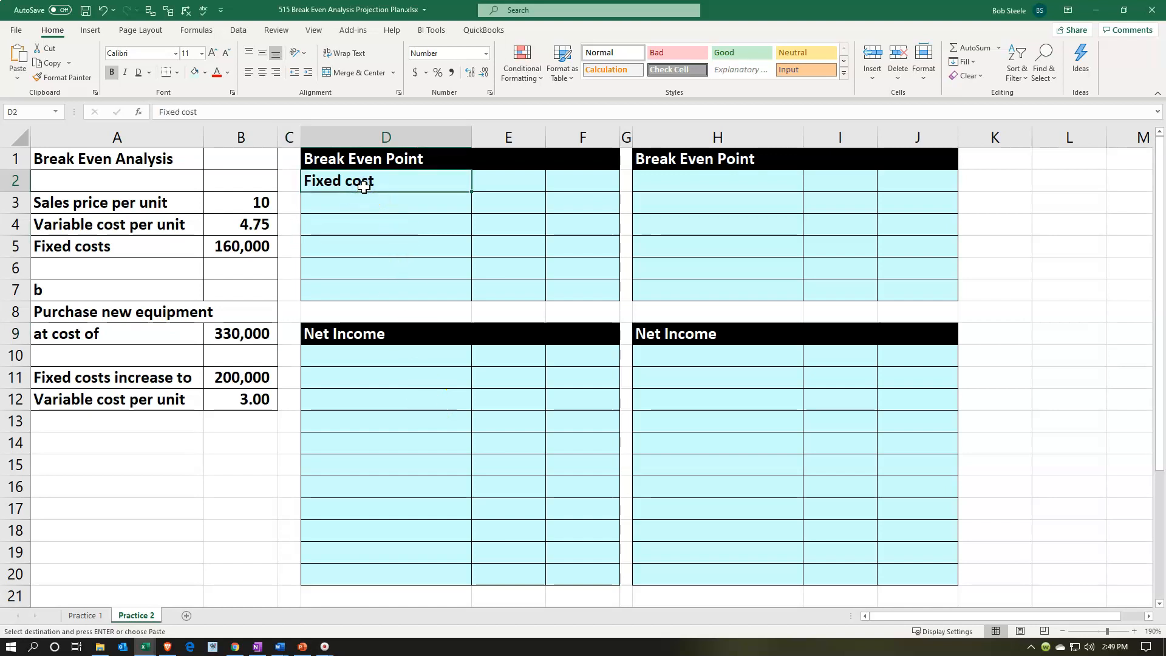
pyautogui.press('Right')
pyautogui.press('Right')
pyautogui.write('=')
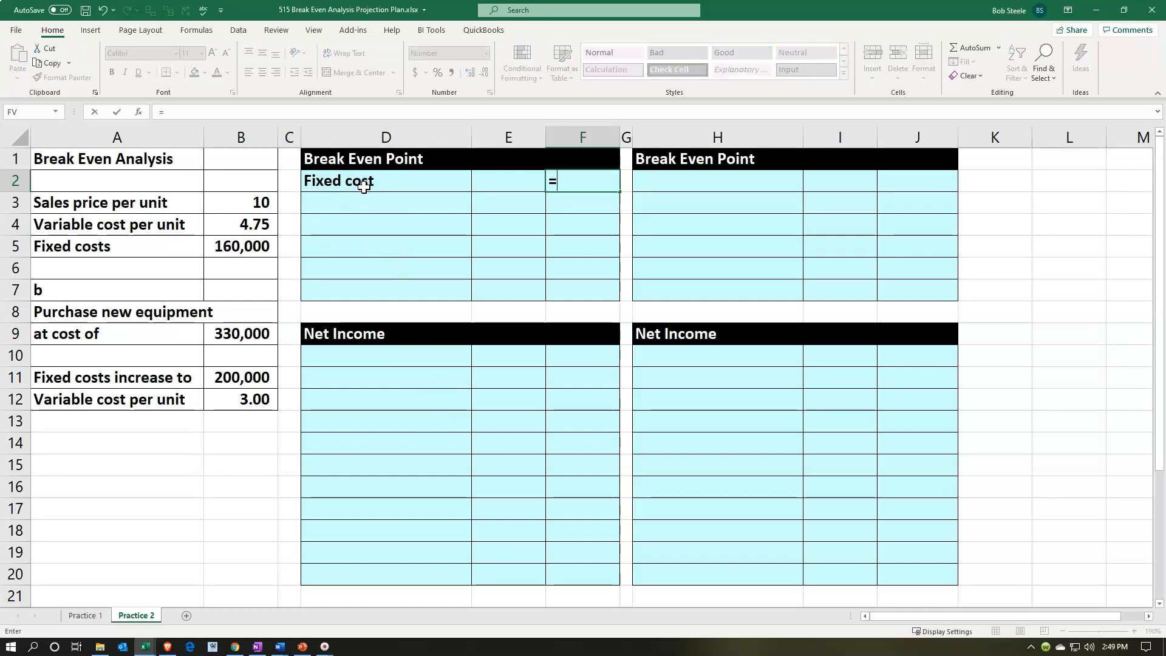
pyautogui.press('Left')
pyautogui.press('Left')
pyautogui.press('Left')
pyautogui.press('Left')
pyautogui.press('Down')
pyautogui.press('Down')
pyautogui.press('Down')
pyautogui.press('Return')
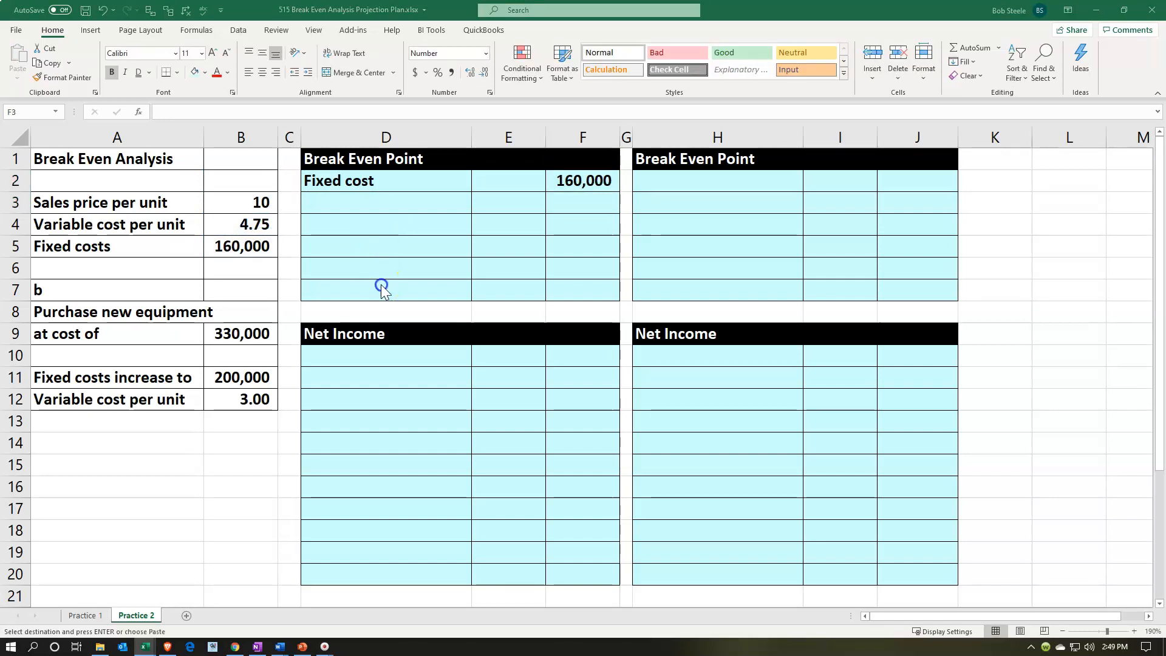
# Add the heading "Contribution margin per unit:" in D3
pyautogui.click(372, 207)
pyautogui.hotkey('ctrl', 'v')
pyautogui.press('Return')
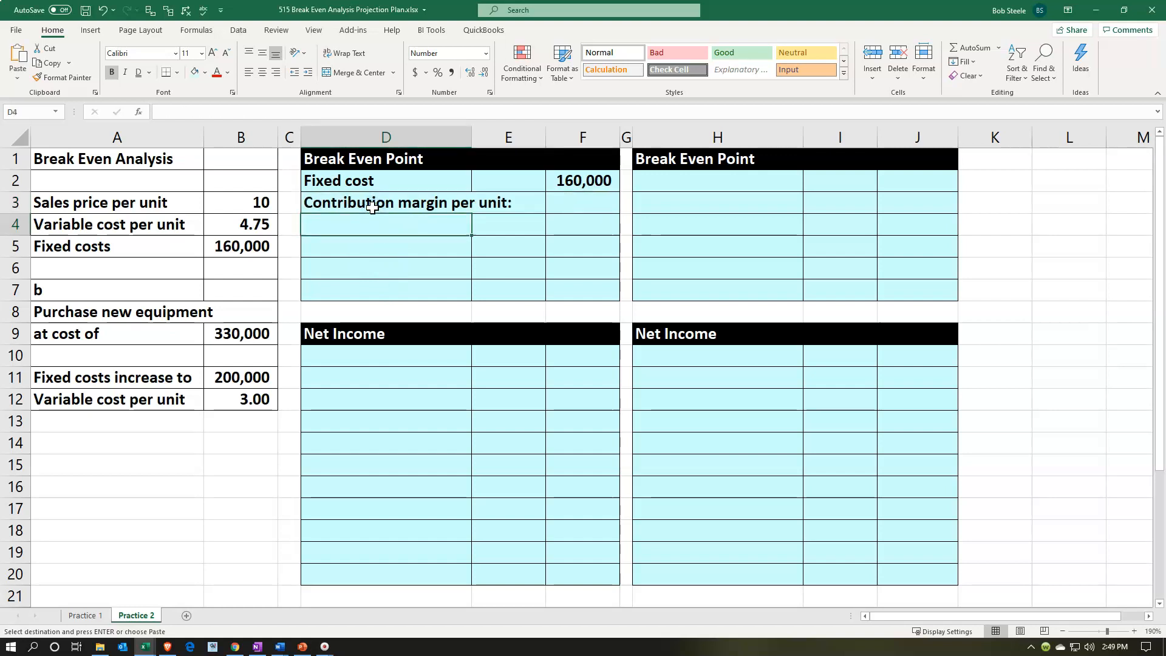
# Link D4 and D5 to the sales price and variable cost labels in A3 and A4
pyautogui.write('+')
pyautogui.press('Left')
pyautogui.press('Left')
pyautogui.press('Left')
pyautogui.press('Up')
pyautogui.press('Return')
pyautogui.write('+')
pyautogui.press('Left')
pyautogui.press('Left')
pyautogui.press('Left')
pyautogui.press('Up')
pyautogui.press('Return')
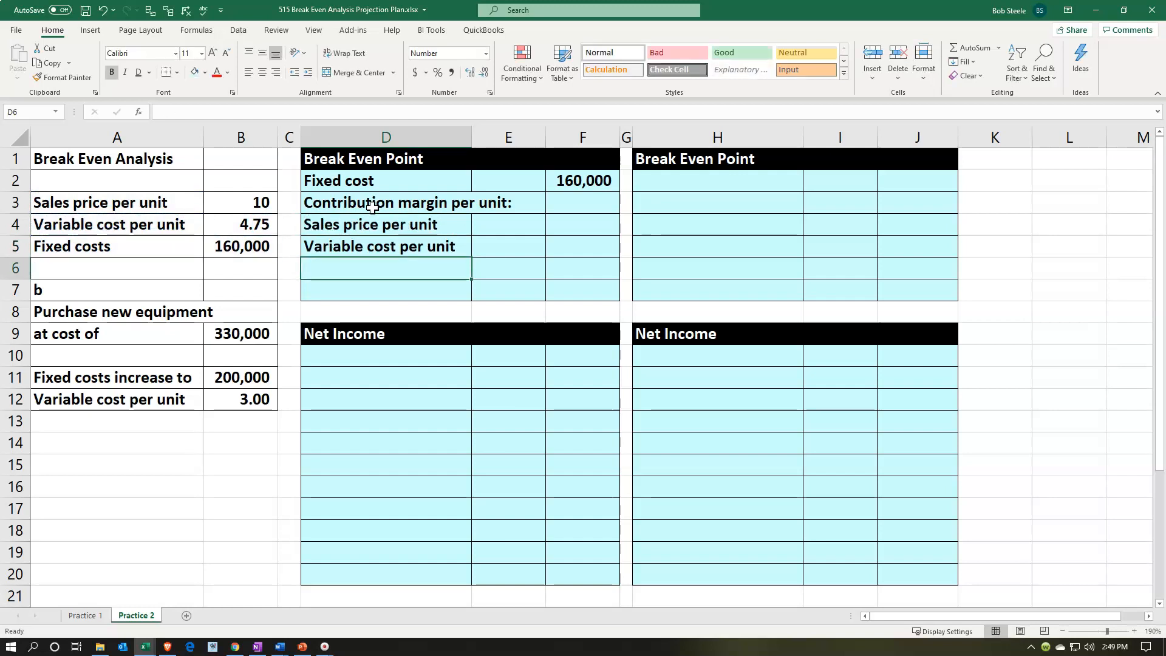
# Copy the heading in D3 to D6 and remove its colon so it reads "Contribution margin per unit"
pyautogui.click(372, 207)
pyautogui.hotkey('ctrl', 'c')
pyautogui.click(377, 267)
pyautogui.hotkey('ctrl', 'v')
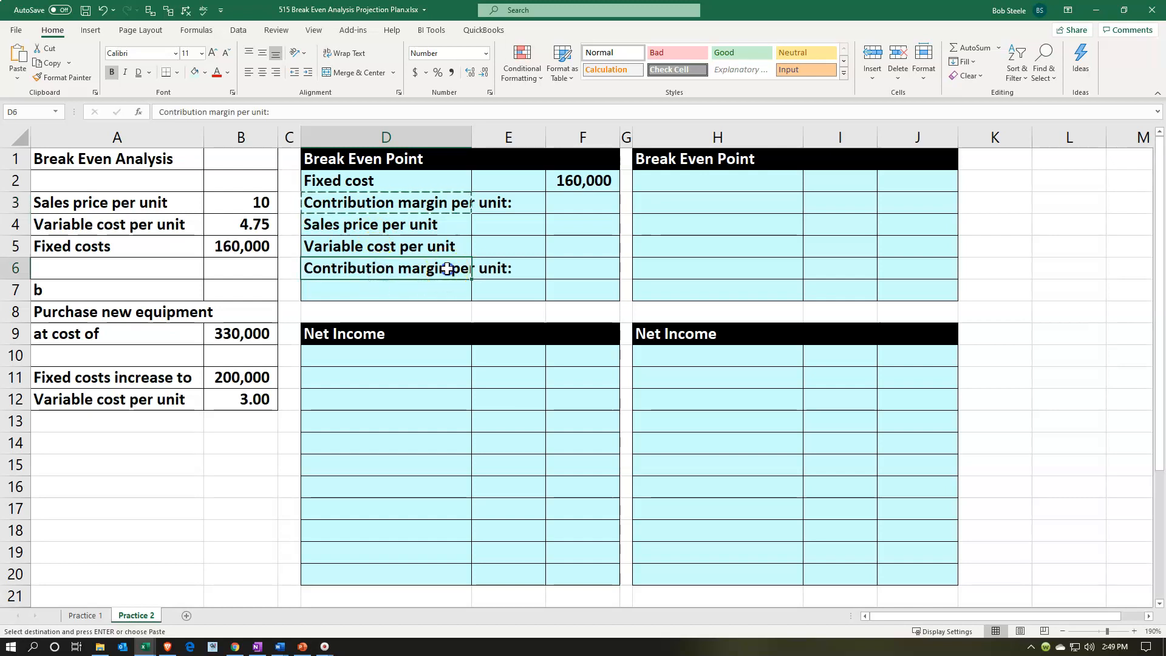
pyautogui.doubleClick(447, 268)
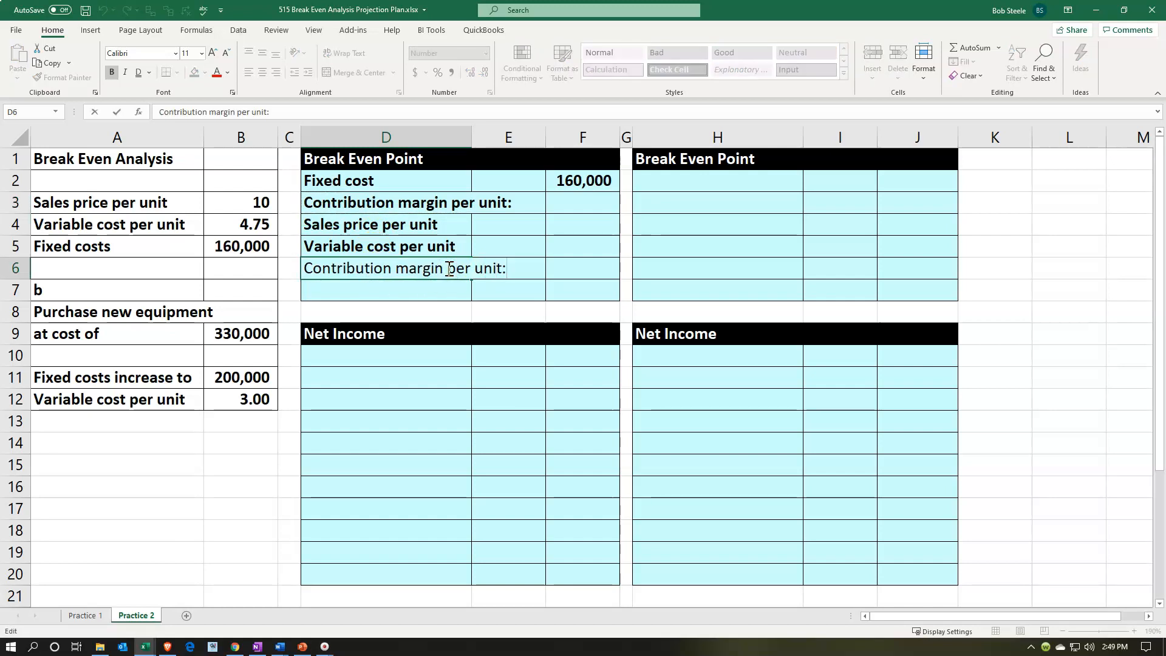
pyautogui.press('Return')
# Link the sales price per unit in E4 to B3
pyautogui.press('Up')
pyautogui.press('Up')
pyautogui.press('Up')
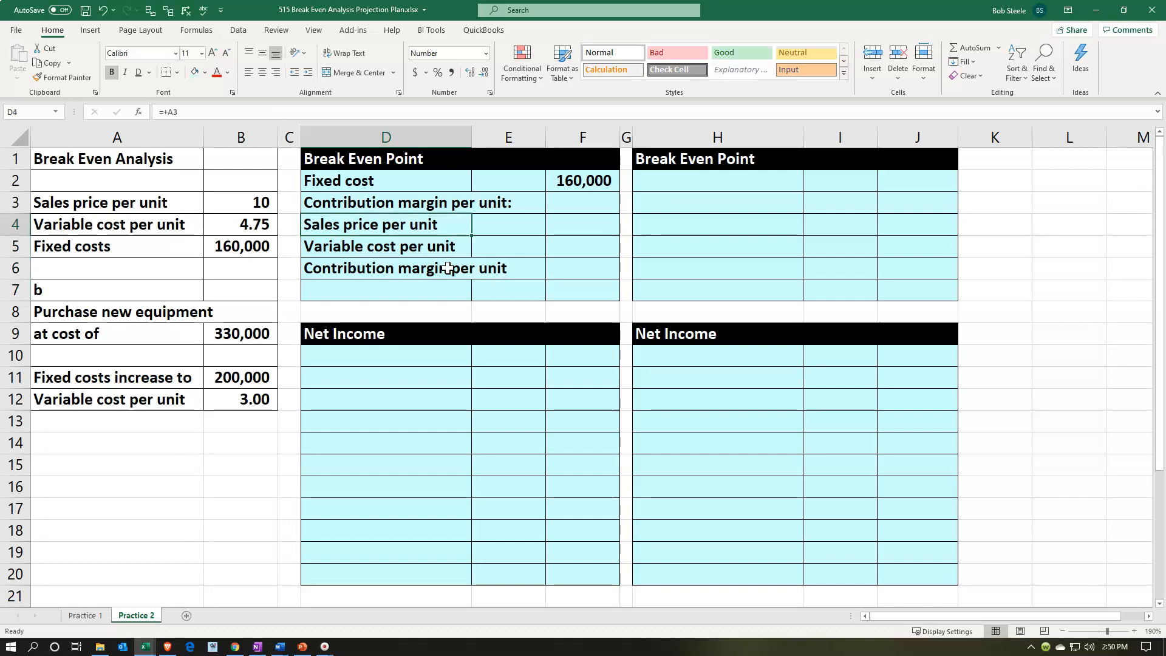
pyautogui.press('Right')
pyautogui.write('+')
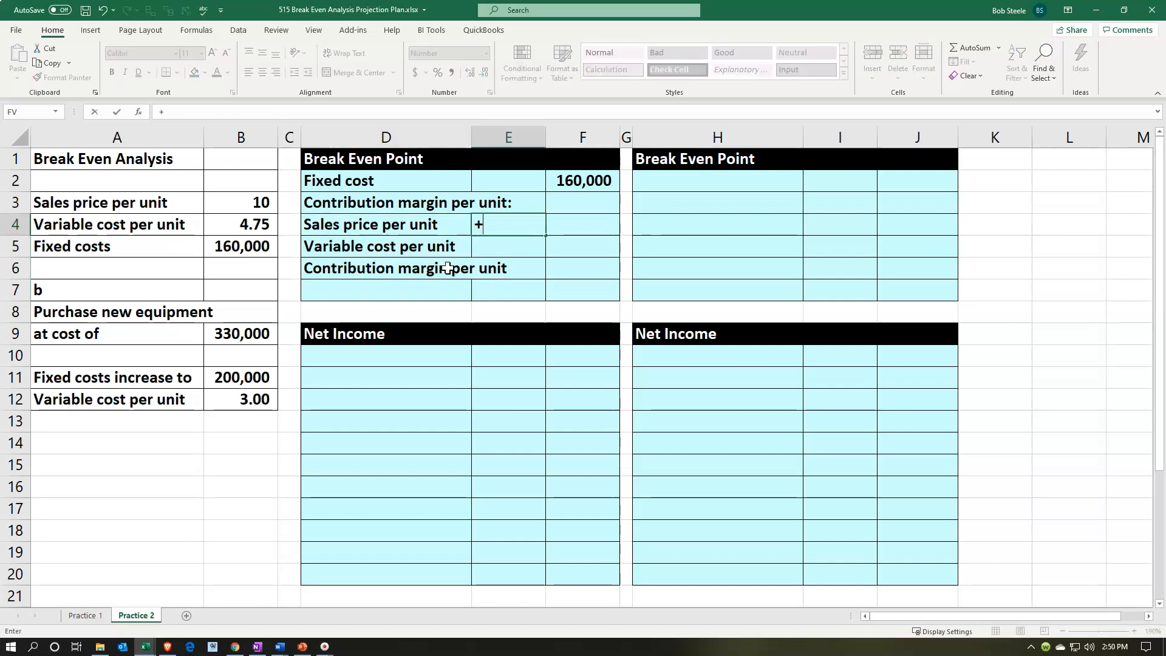
pyautogui.press('Left')
pyautogui.press('Left')
pyautogui.press('Left')
pyautogui.press('Up')
pyautogui.press('Return')
# Link the variable cost per unit in E5 to B4 and format it with two decimal places
pyautogui.write('+')
pyautogui.press('Left')
pyautogui.press('Left')
pyautogui.press('Left')
pyautogui.press('Up')
pyautogui.press('Return')
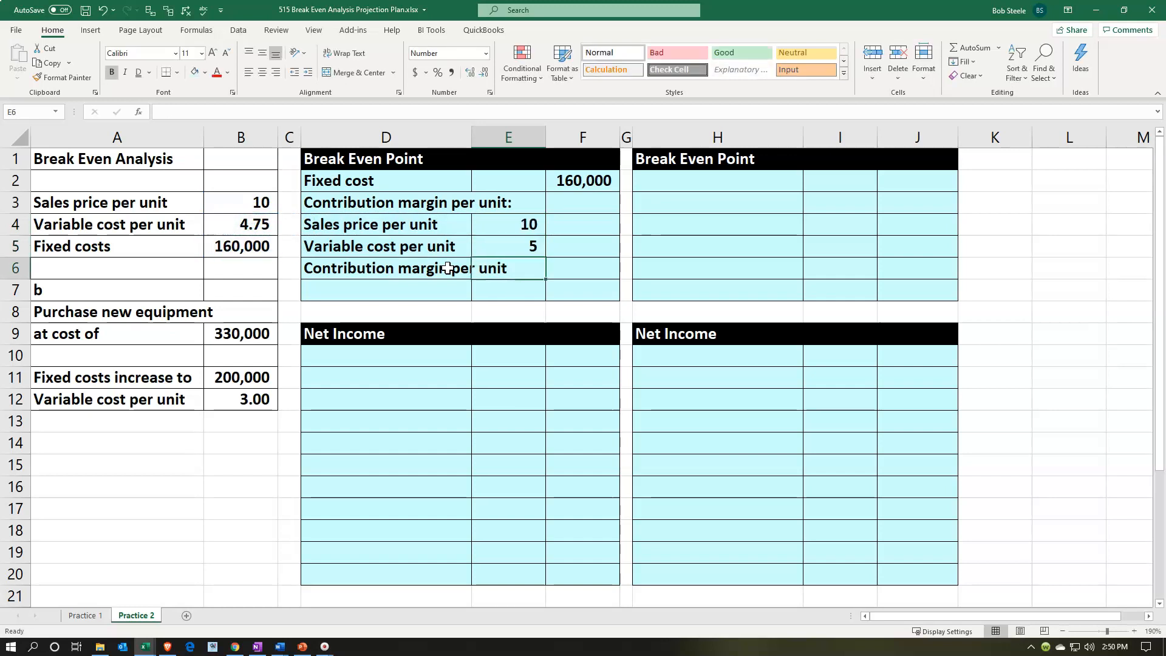
pyautogui.press('Up')
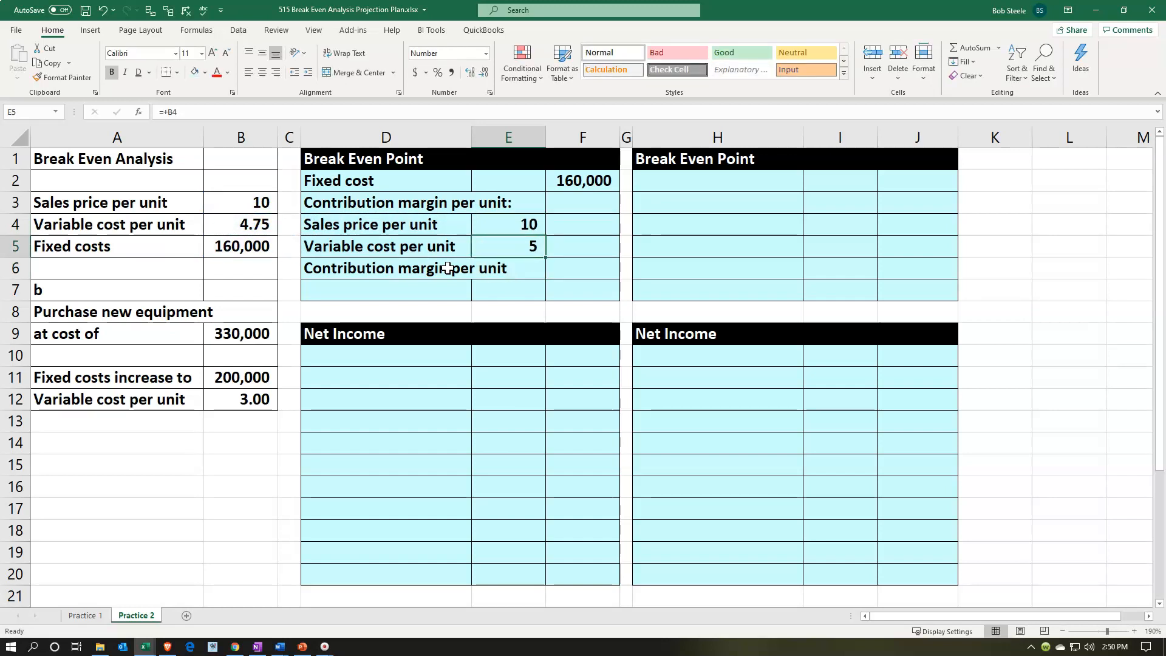
pyautogui.click(470, 78)
pyautogui.click(469, 78)
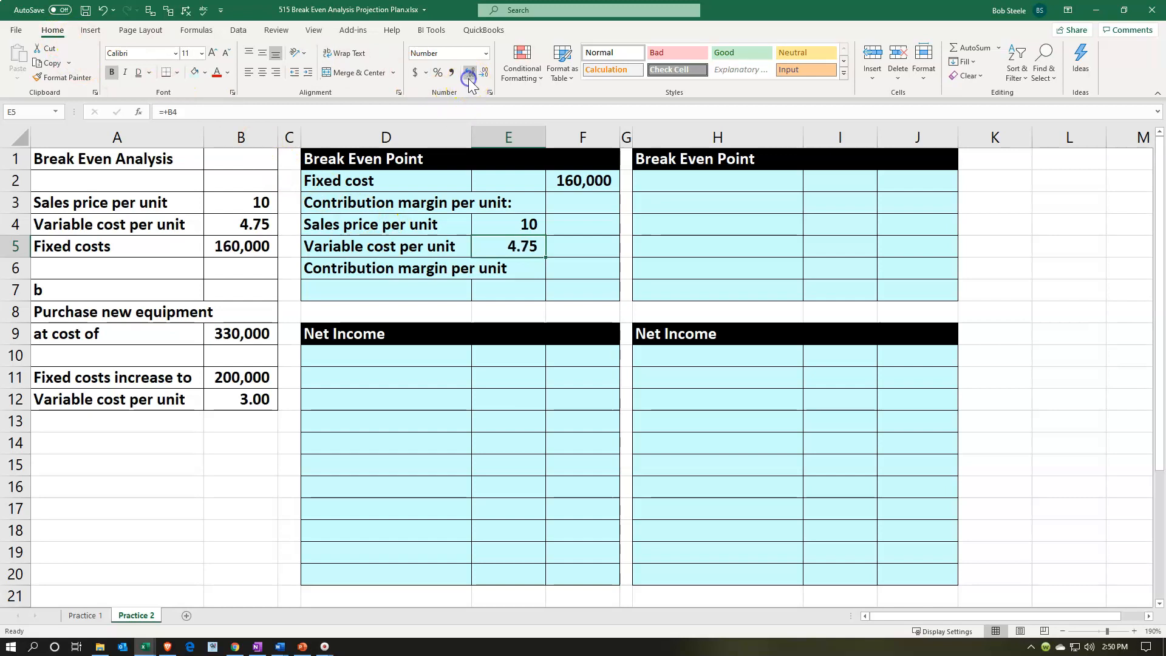
# Calculate the contribution margin per unit in F6 as E4 minus E5 and format it with two decimal places
pyautogui.click(595, 270)
pyautogui.write('=')
pyautogui.press('Left')
pyautogui.press('Up')
pyautogui.press('Up')
pyautogui.write('-')
pyautogui.press('Left')
pyautogui.press('Up')
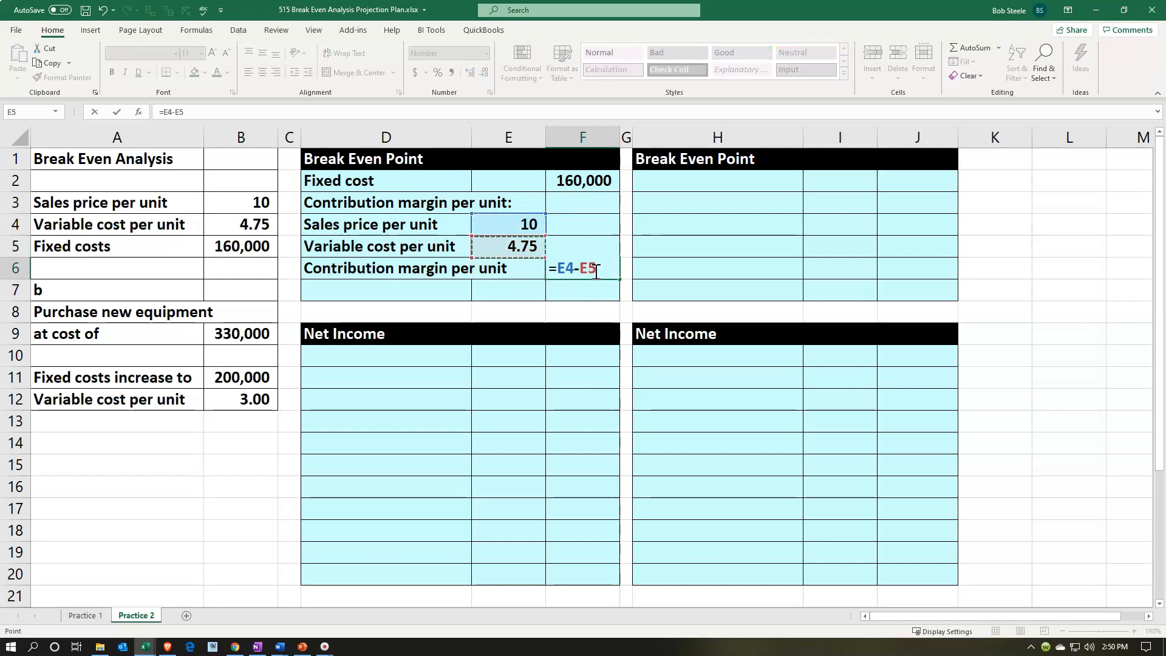
pyautogui.press('Return')
pyautogui.press('Up')
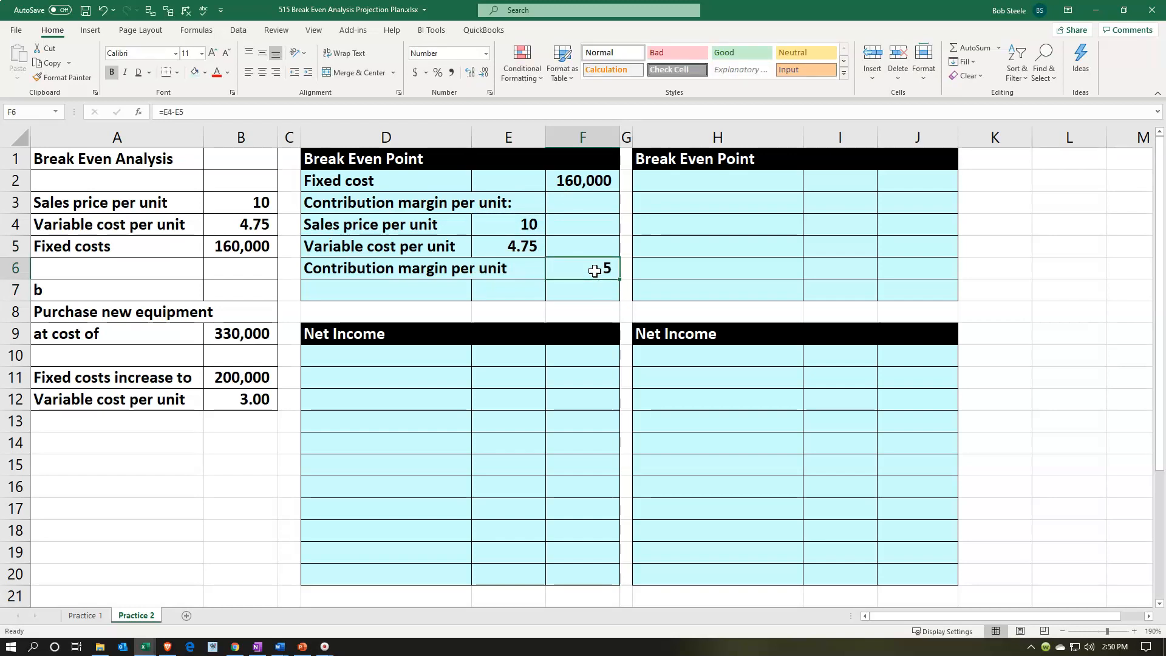
pyautogui.click(470, 72)
pyautogui.click(470, 72)
# Underline the variable cost per unit in E5 with a single underline
pyautogui.click(509, 246)
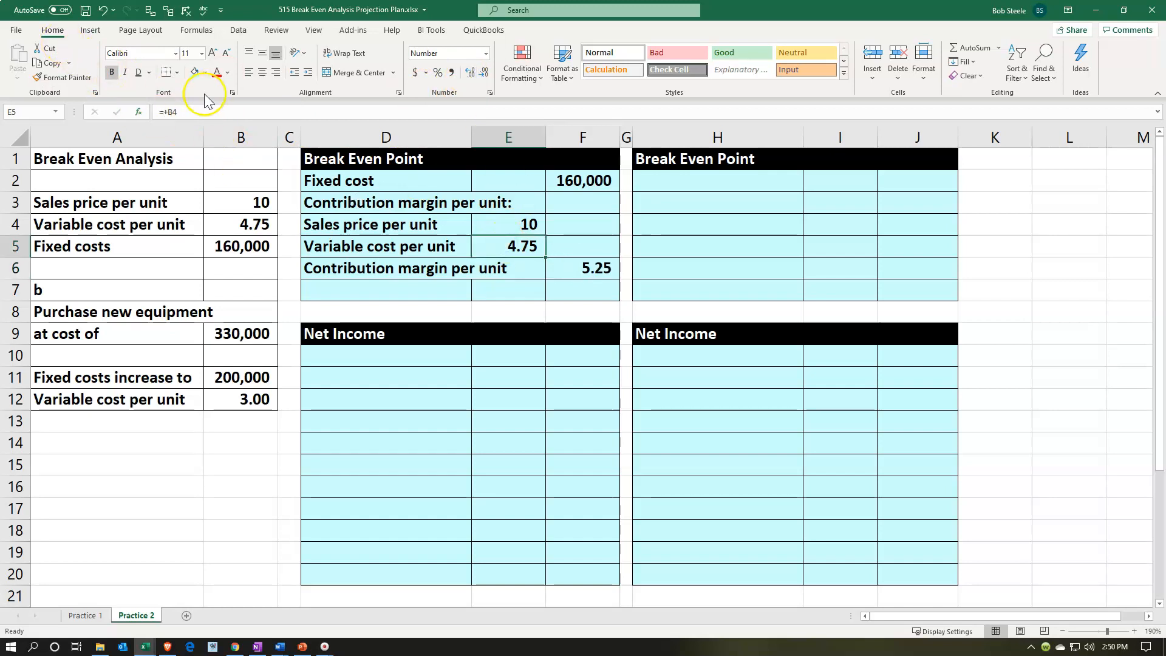
pyautogui.click(148, 72)
pyautogui.click(158, 92)
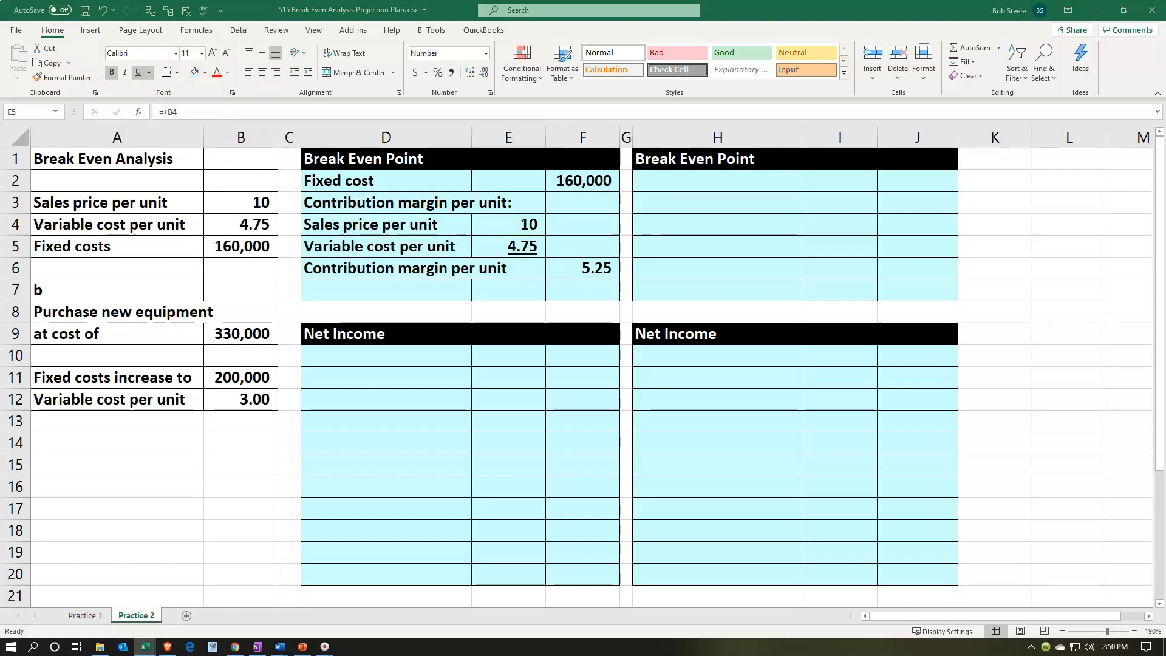
# Label D7 "Break even point (units)"
pyautogui.click(432, 294)
pyautogui.write('Break even point (units)')
pyautogui.press('Tab')
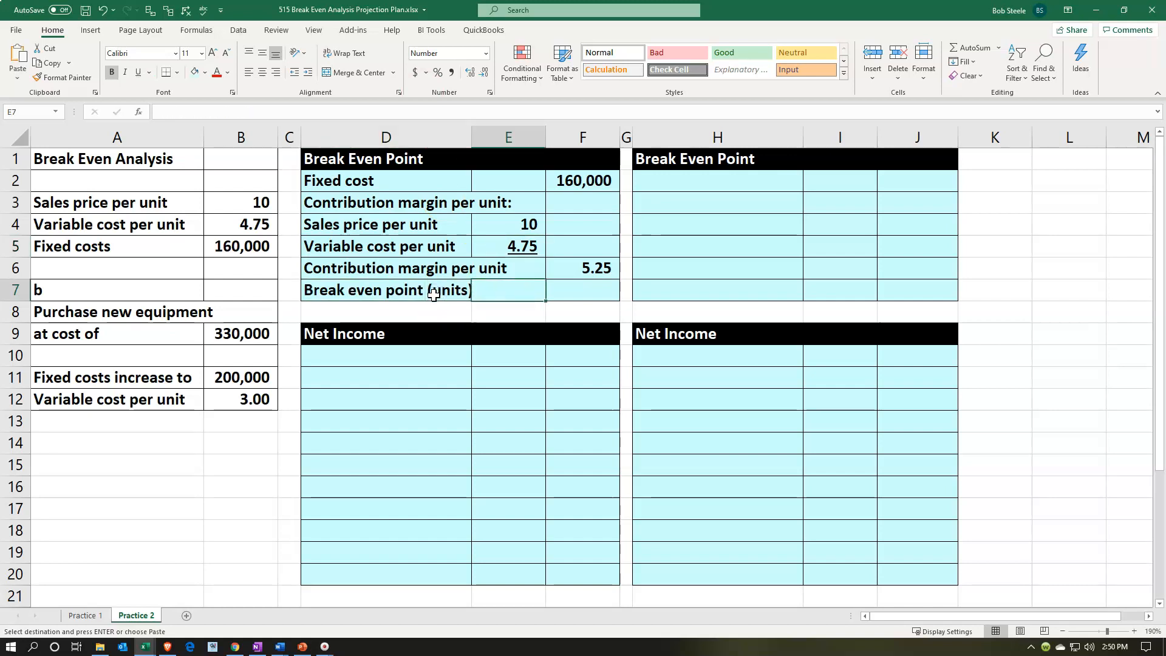
# Calculate the break-even point in units in F7 as F2 divided by F6
pyautogui.press('Tab')
pyautogui.write('=')
pyautogui.press('Up')
pyautogui.press('Up')
pyautogui.press('Up')
pyautogui.press('Up')
pyautogui.press('Up')
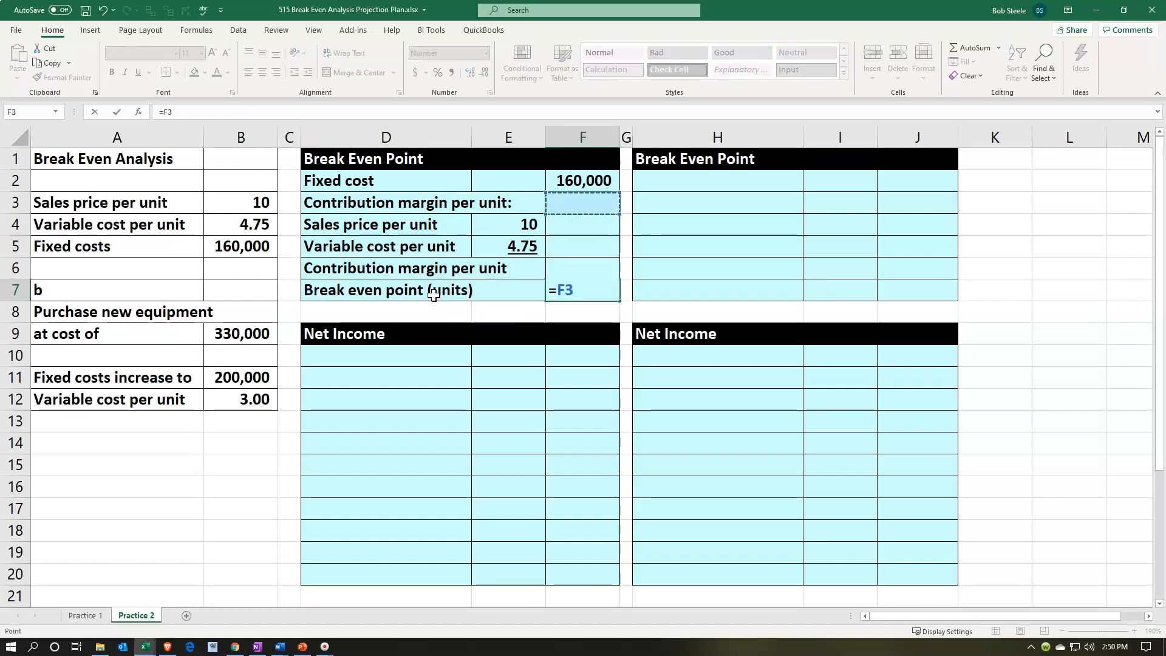
pyautogui.write('/')
pyautogui.press('Up')
pyautogui.press('Return')
pyautogui.press('Up')
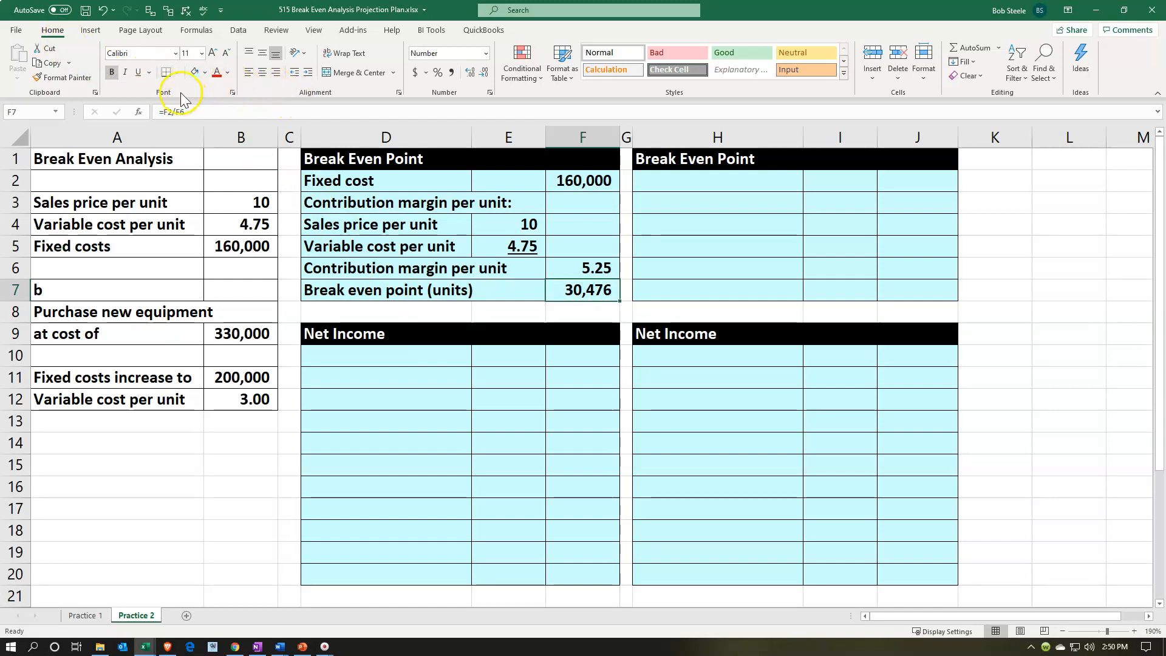
# Double-underline the break-even units in F7 and show them with no decimal places
pyautogui.click(149, 72)
pyautogui.click(159, 106)
pyautogui.click(468, 74)
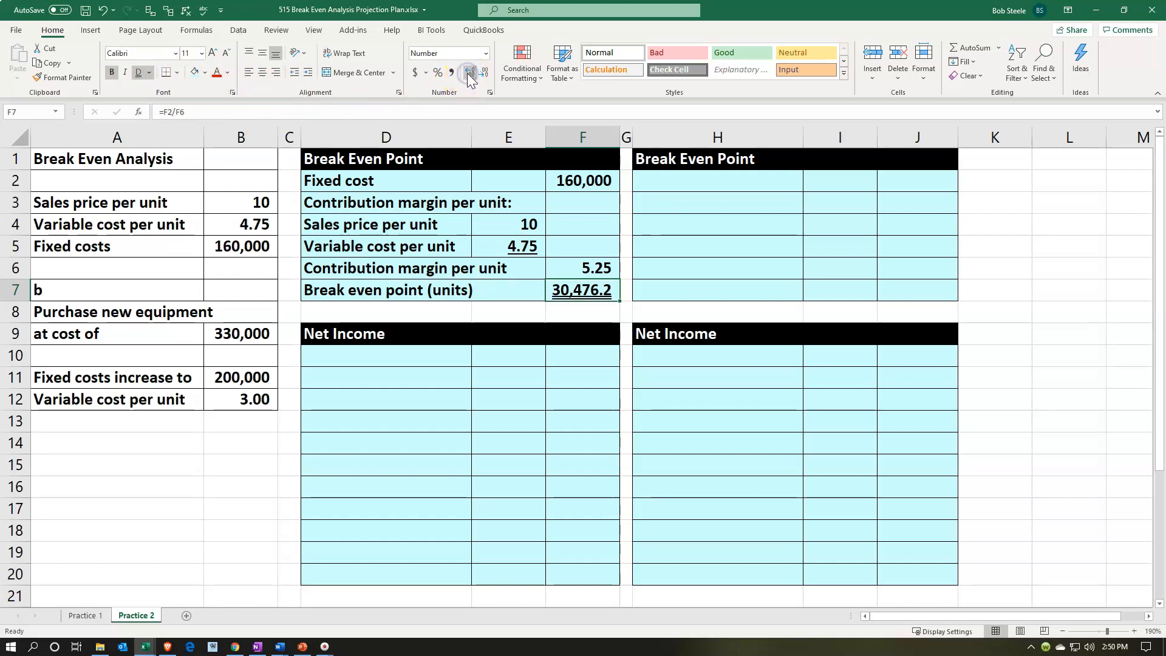
pyautogui.click(469, 74)
pyautogui.click(483, 74)
pyautogui.click(481, 74)
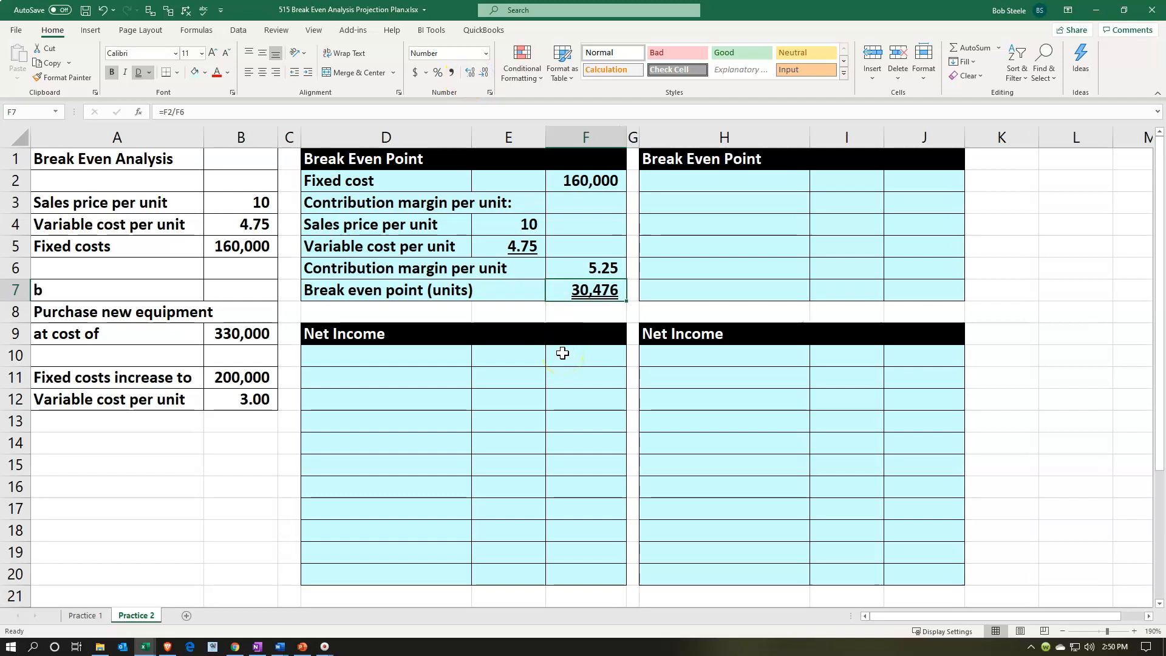
pyautogui.click(532, 412)
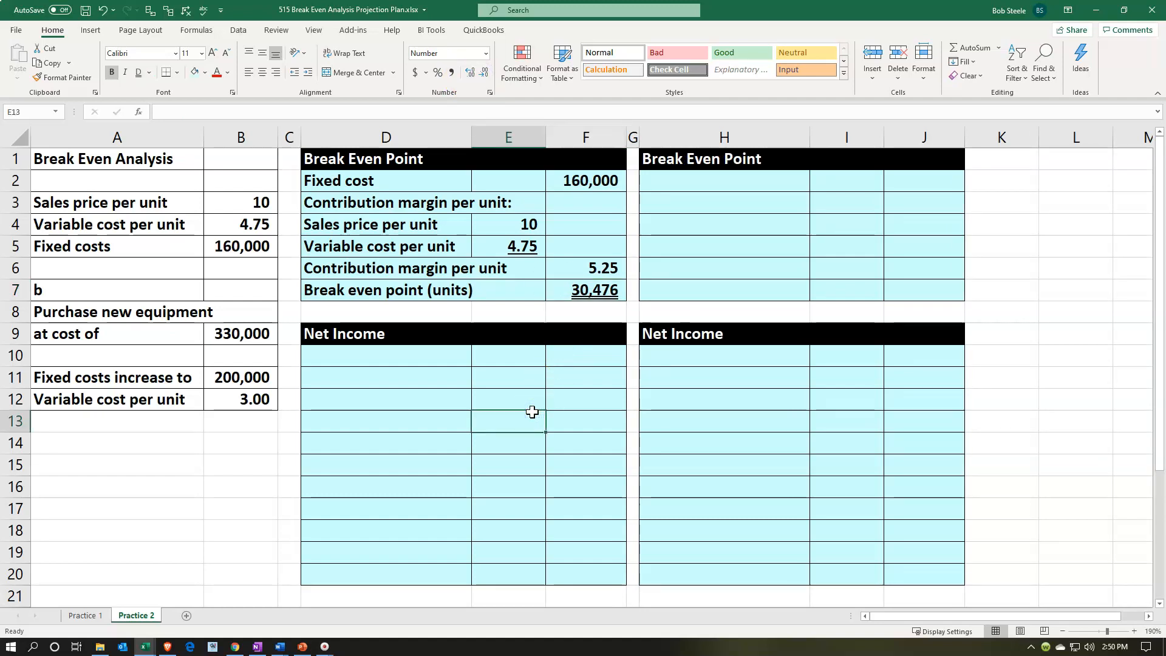
# Link the first label of the second Break Even Point table, H2, to D2
pyautogui.click(701, 179)
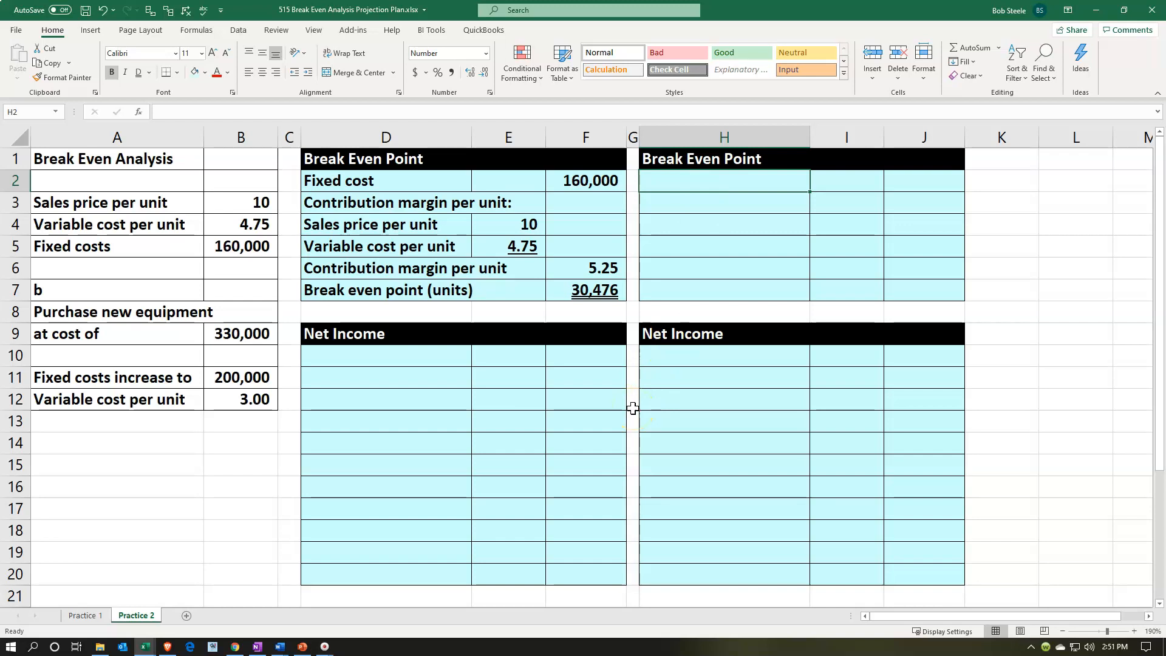
pyautogui.write('=')
pyautogui.press('Left')
pyautogui.press('Left')
pyautogui.press('Left')
pyautogui.press('Left')
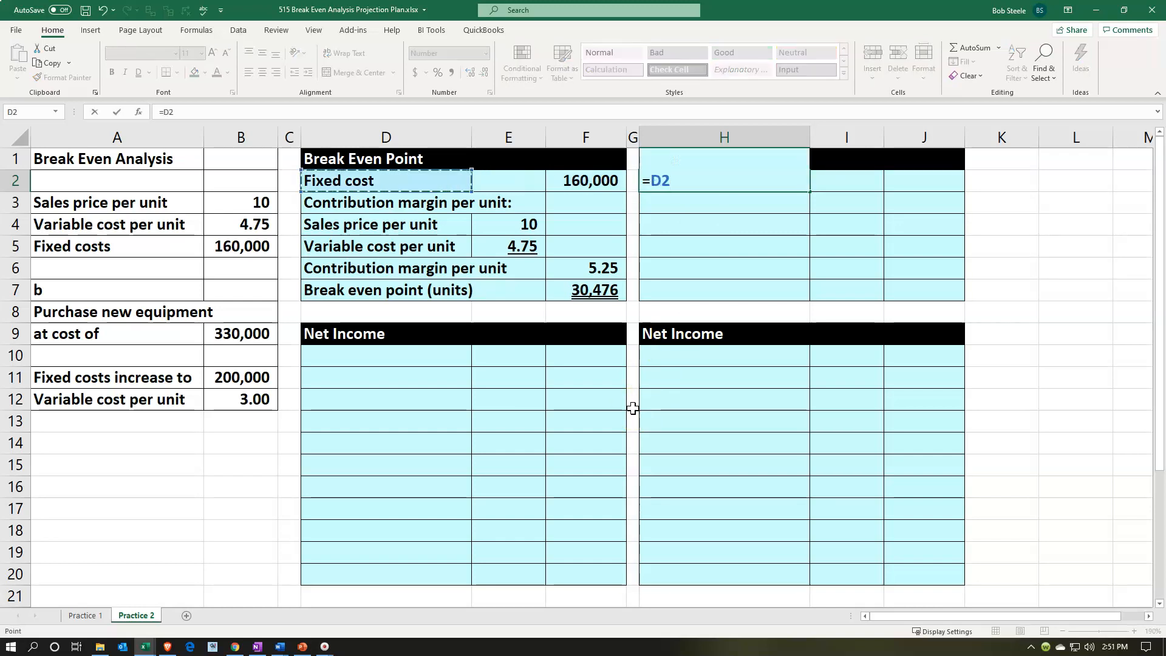
pyautogui.press('Return')
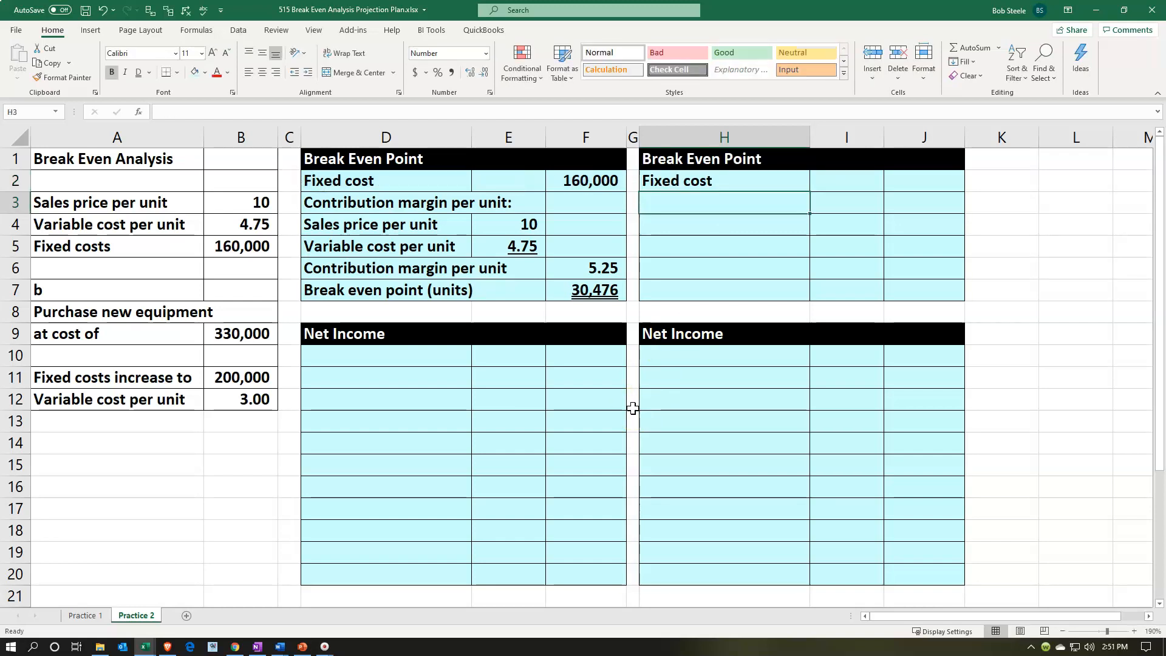
# Indent the labels in D4:D6 one level and indent the contribution margin label in D6 one level further
pyautogui.moveTo(419, 226); pyautogui.dragTo(411, 268)
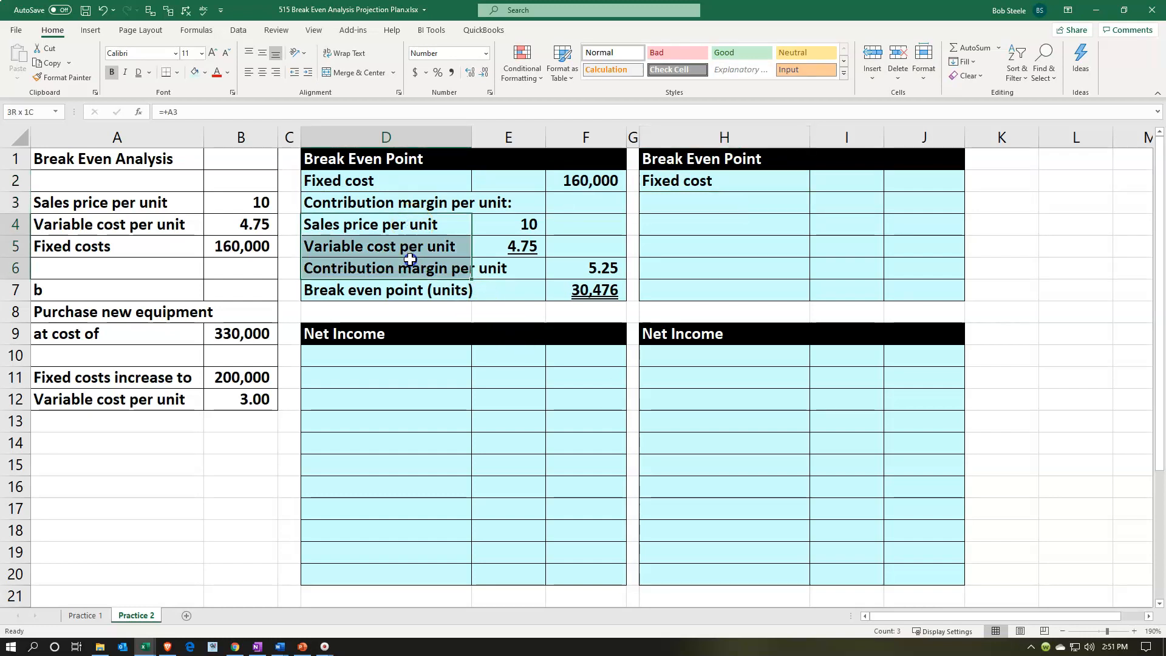
pyautogui.click(308, 73)
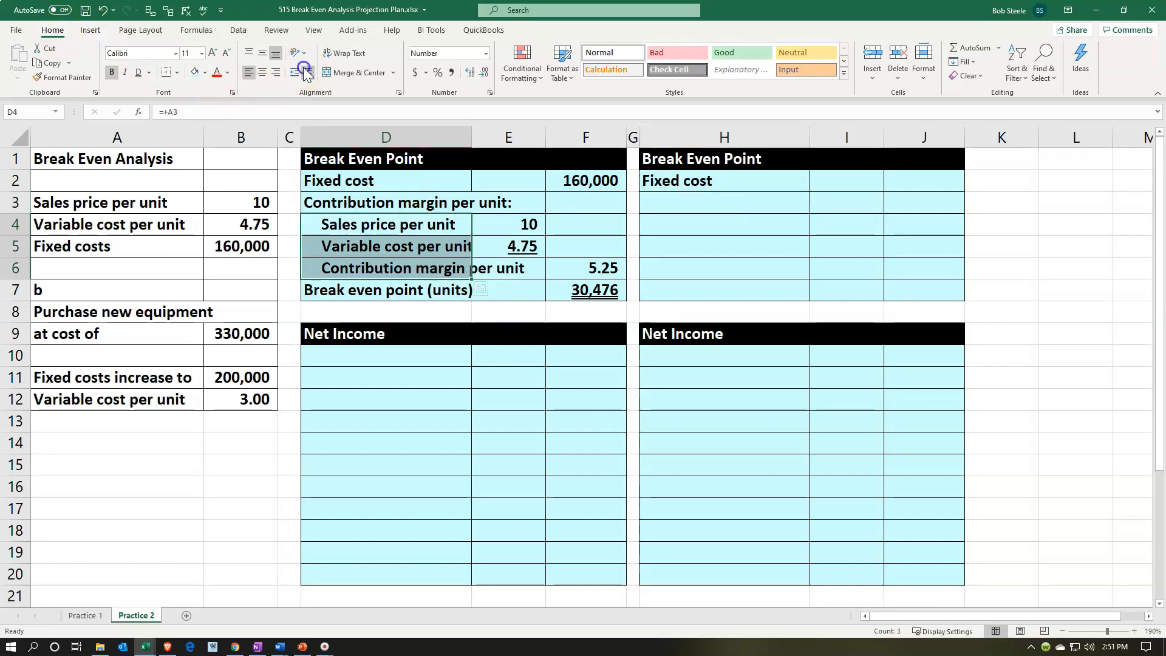
pyautogui.click(363, 262)
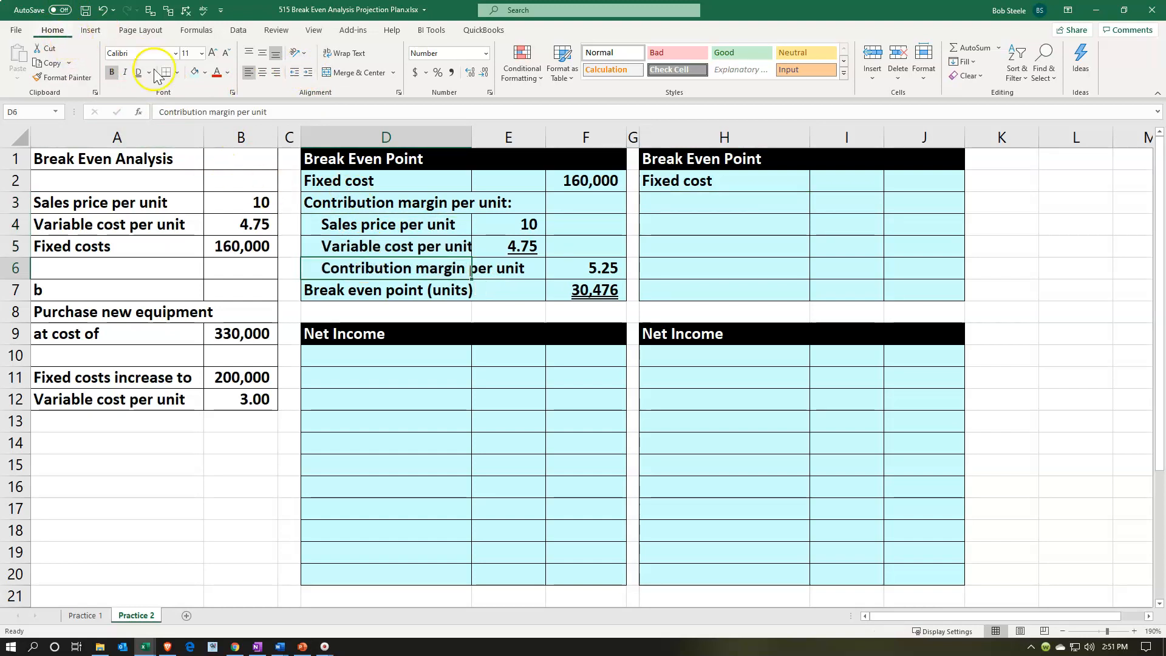
pyautogui.click(308, 73)
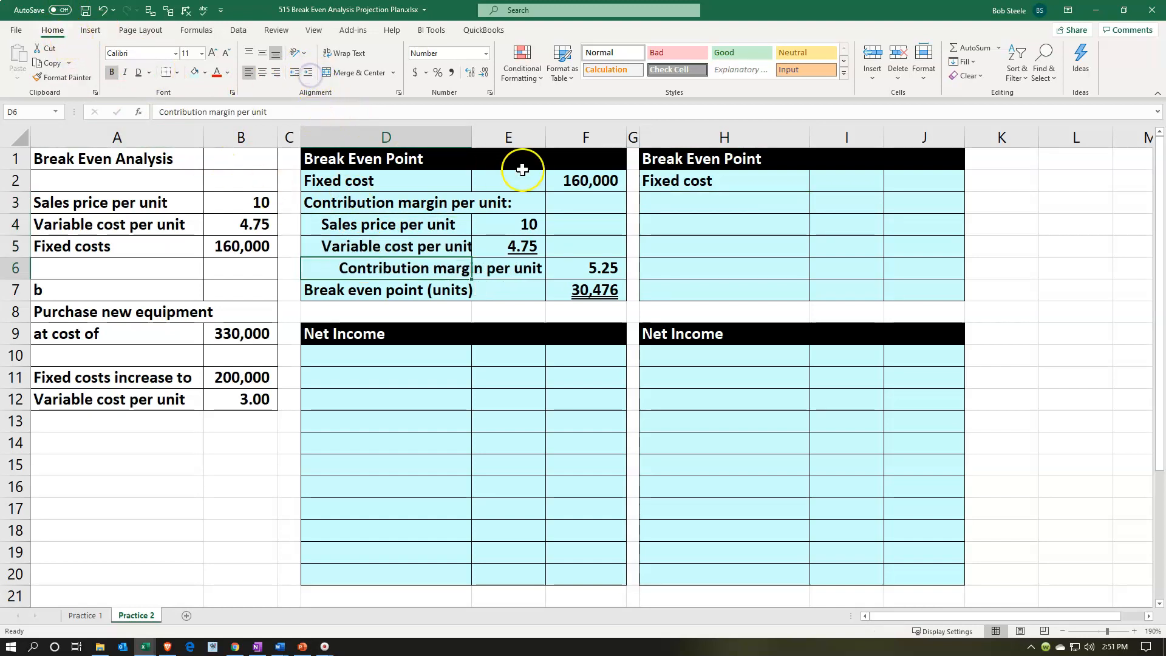
# Re-enter the link to D2 in H2 and fill it down through H7 to bring in all the labels
pyautogui.click(690, 182)
pyautogui.write('=')
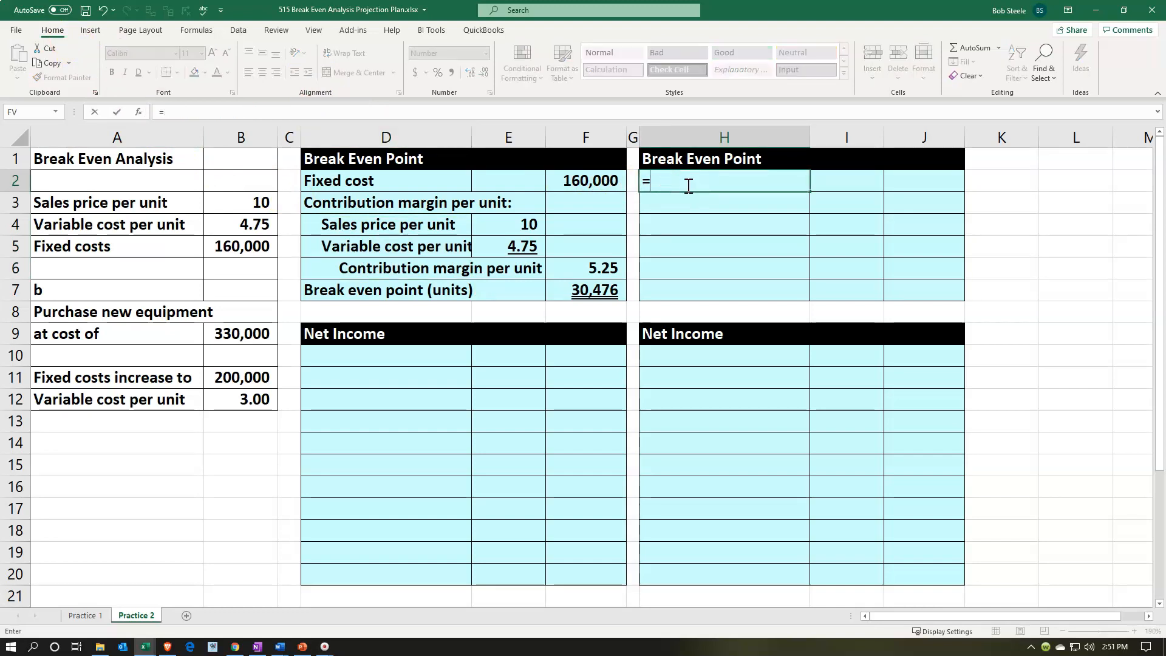
pyautogui.press('Left')
pyautogui.press('Left')
pyautogui.press('Left')
pyautogui.press('Left')
pyautogui.press('Return')
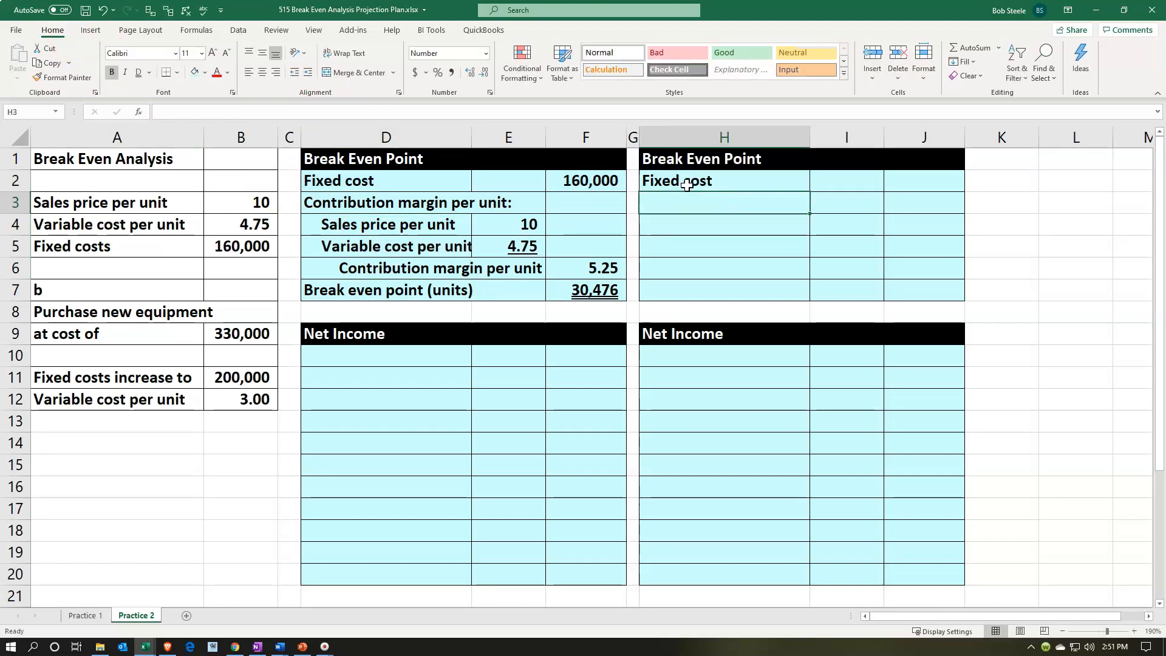
pyautogui.click(723, 180)
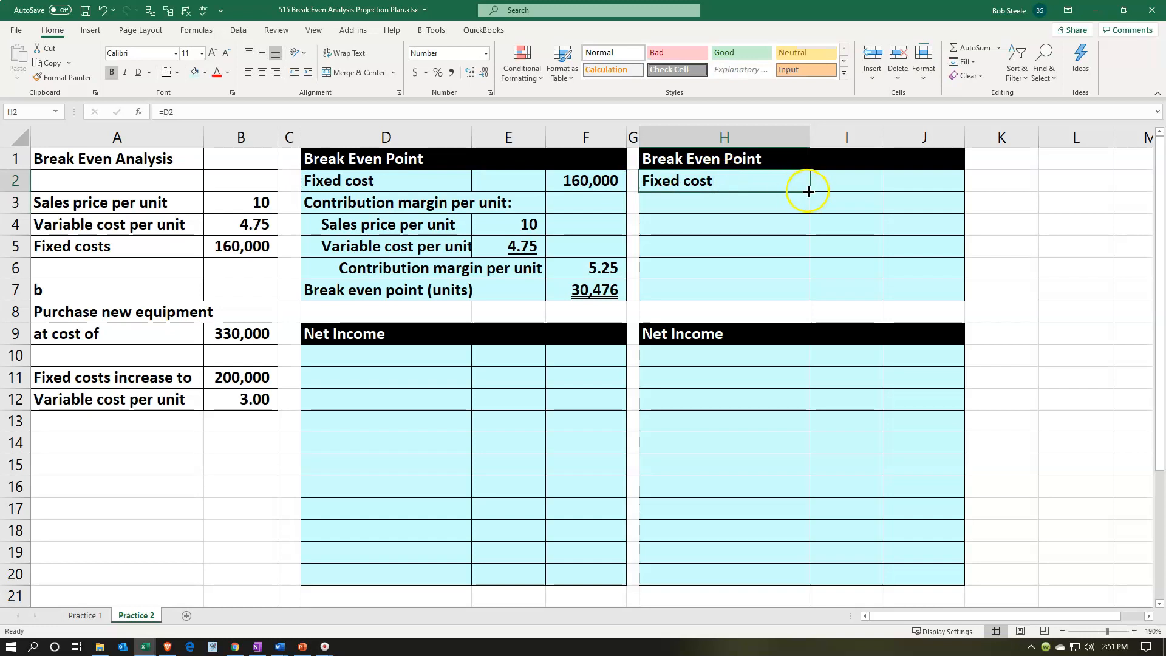
pyautogui.moveTo(809, 191); pyautogui.dragTo(800, 294)
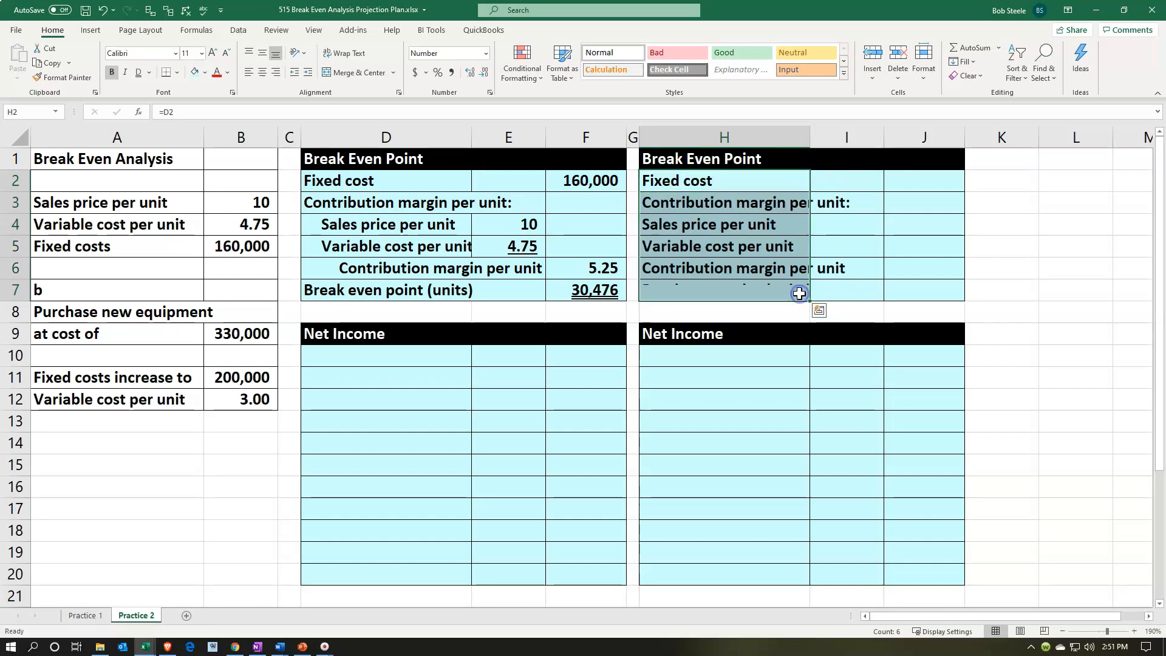
# Copy the formatting of the labels in D2:D7 onto H2:H7 with Format Painter
pyautogui.moveTo(394, 184); pyautogui.dragTo(392, 284)
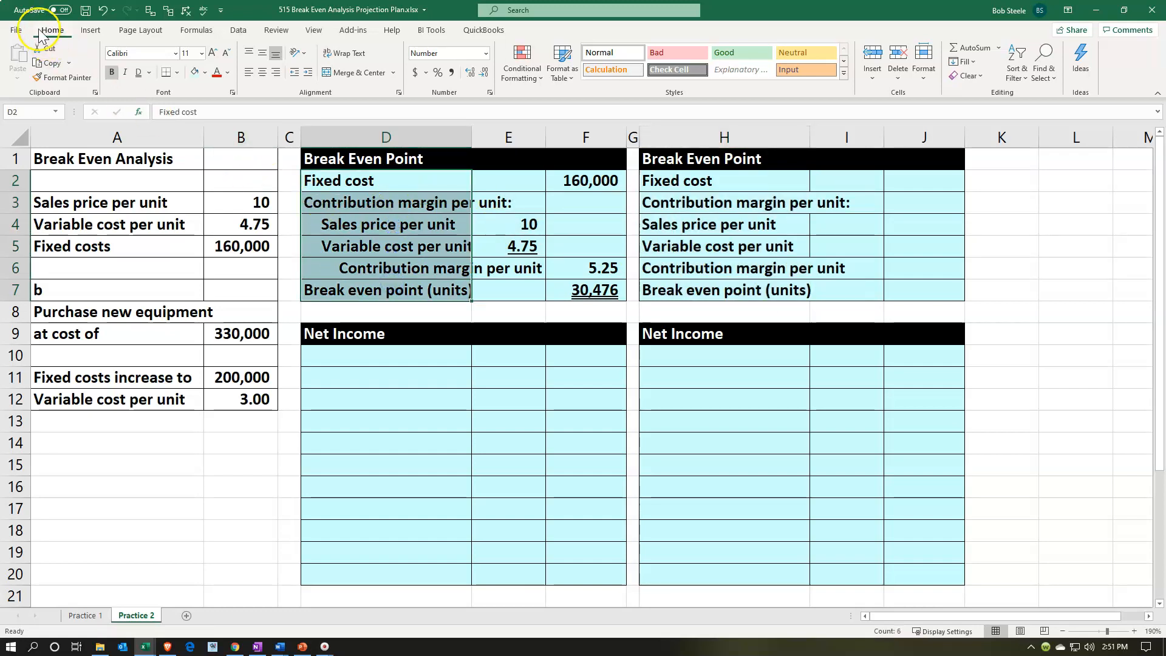
pyautogui.click(68, 81)
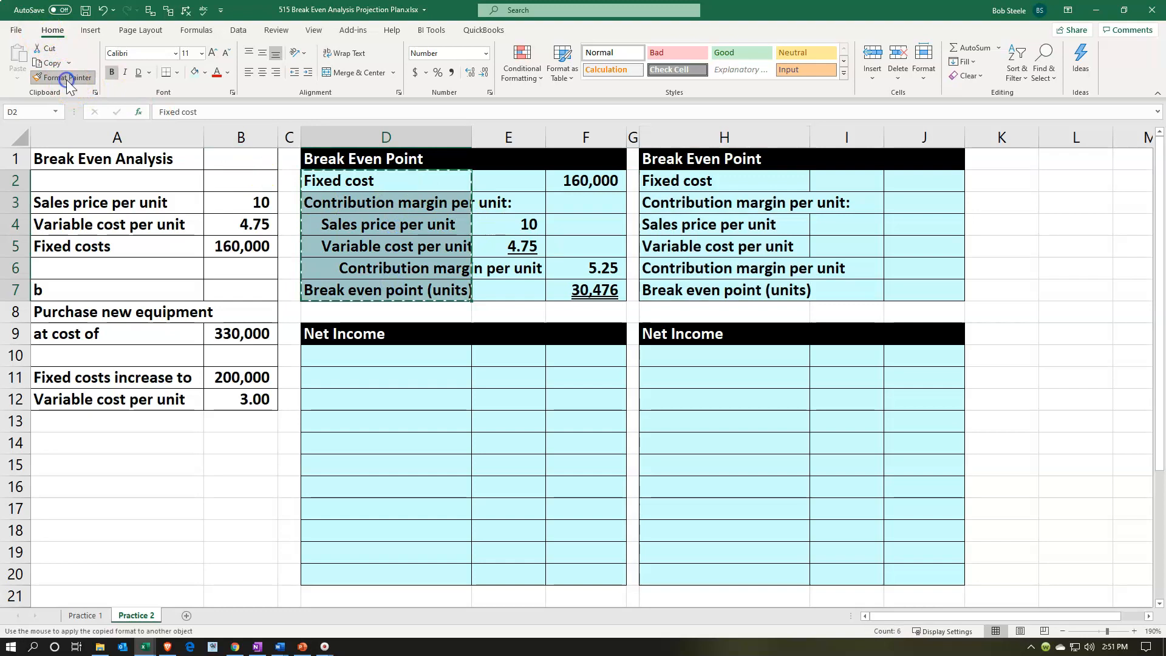
pyautogui.click(707, 182)
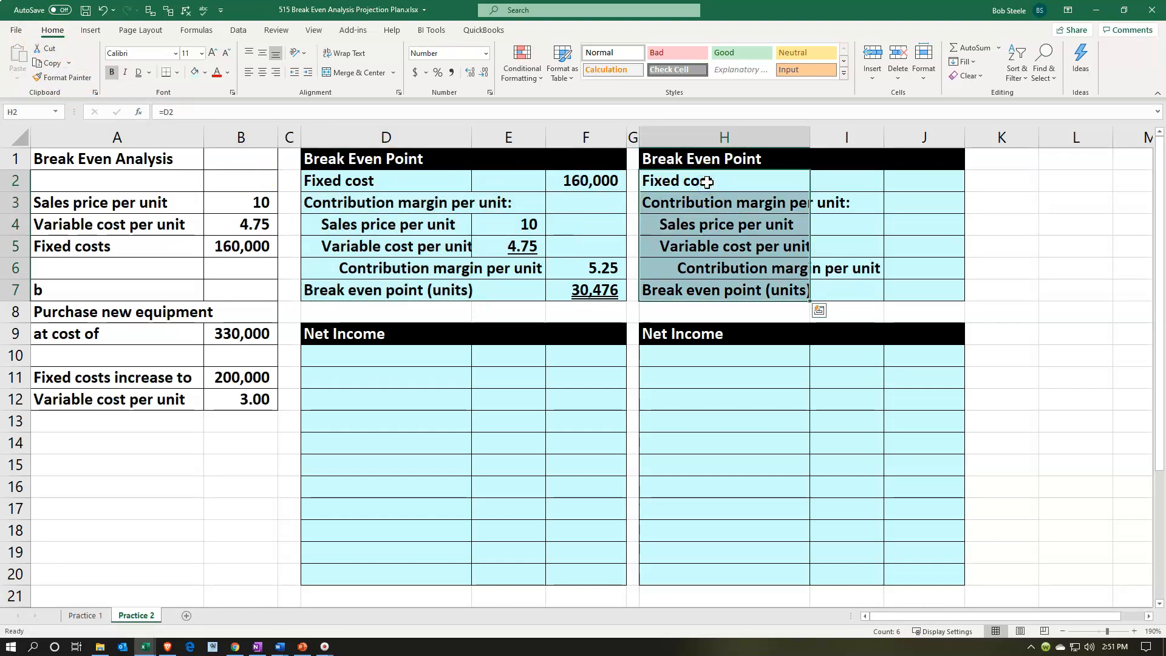
pyautogui.click(704, 224)
# Link the fixed cost in J2 to the increased fixed costs in B11
pyautogui.click(905, 186)
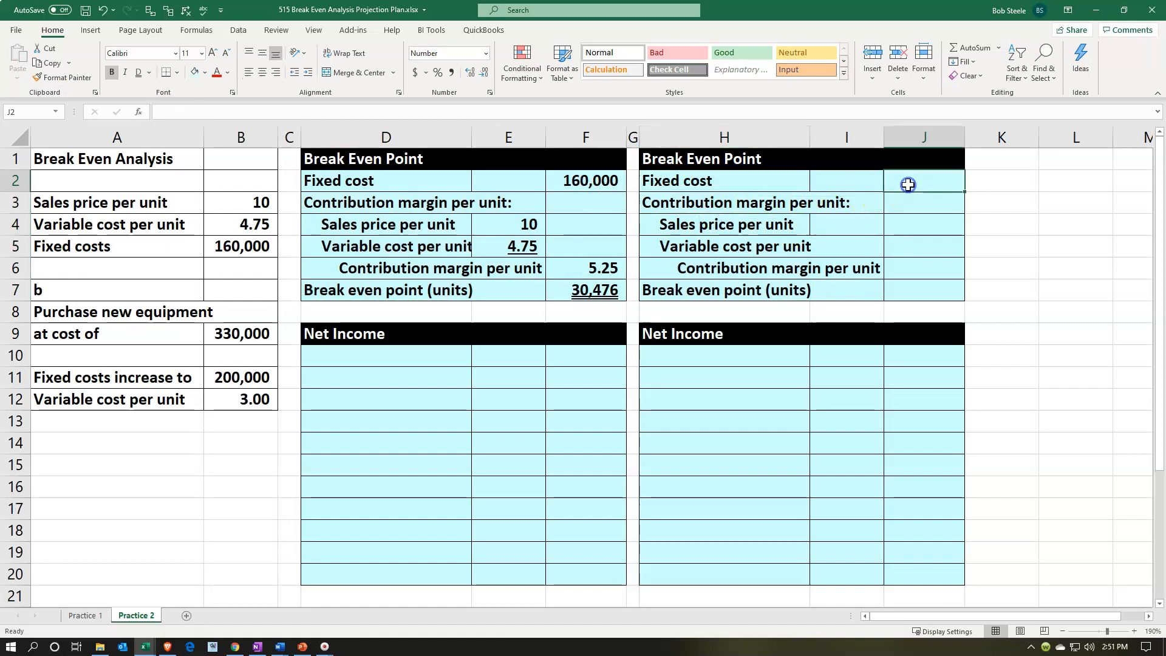
pyautogui.write('=')
pyautogui.press('Left')
pyautogui.press('Left')
pyautogui.press('Left')
pyautogui.press('Left')
pyautogui.press('Left')
pyautogui.press('Left')
pyautogui.press('Left')
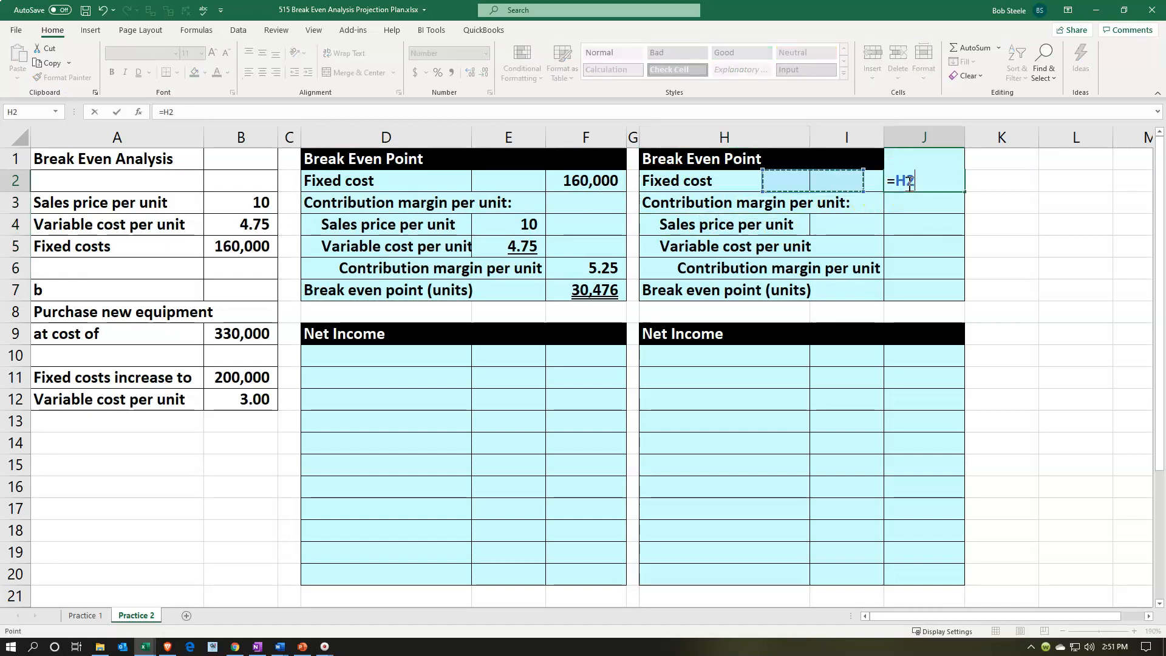
pyautogui.press('Down')
pyautogui.press('Down')
pyautogui.press('Down')
pyautogui.press('Down')
pyautogui.press('Down')
pyautogui.press('Down')
pyautogui.press('Down')
pyautogui.press('Down')
pyautogui.press('Down')
pyautogui.press('Left')
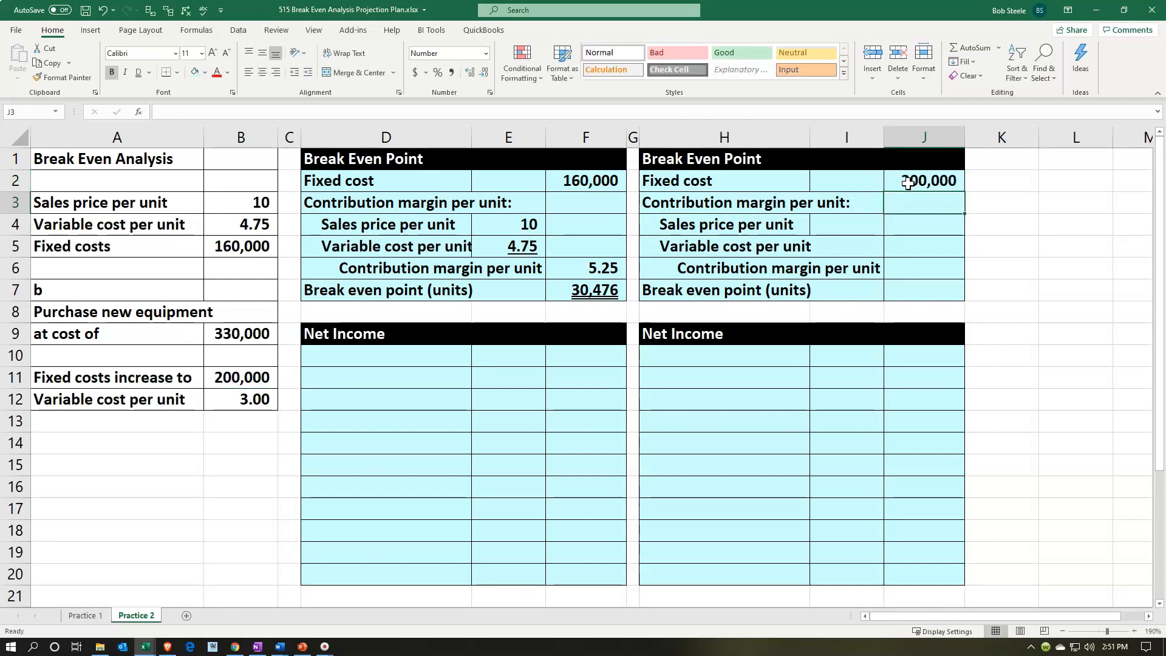
# Link the sales price per unit in I4 to B3
pyautogui.press('Down')
pyautogui.press('Left')
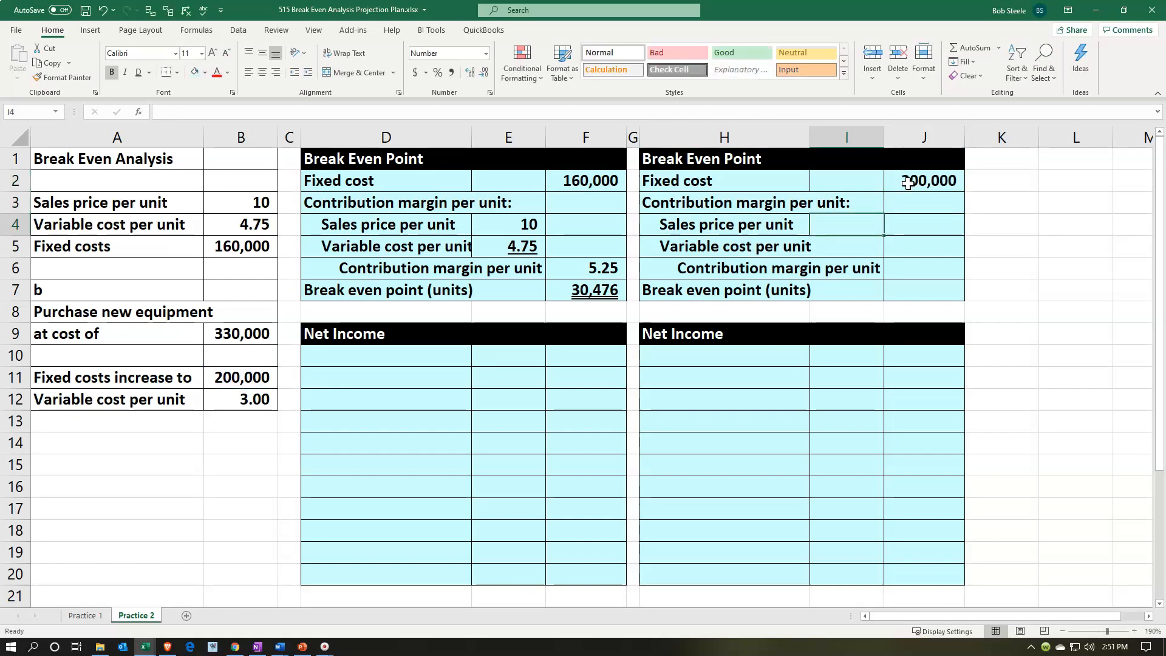
pyautogui.write('=')
pyautogui.press('Left')
pyautogui.press('Left')
pyautogui.press('Left')
pyautogui.press('Left')
pyautogui.press('Left')
pyautogui.press('Left')
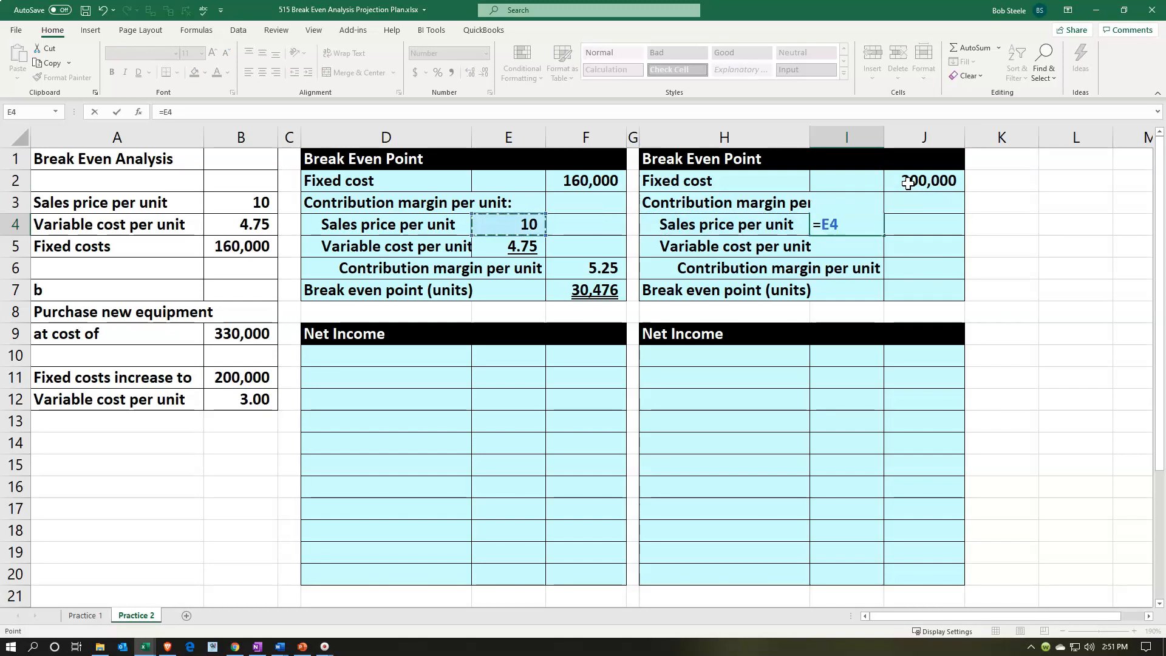
pyautogui.press('Left')
pyautogui.press('Up')
pyautogui.press('Return')
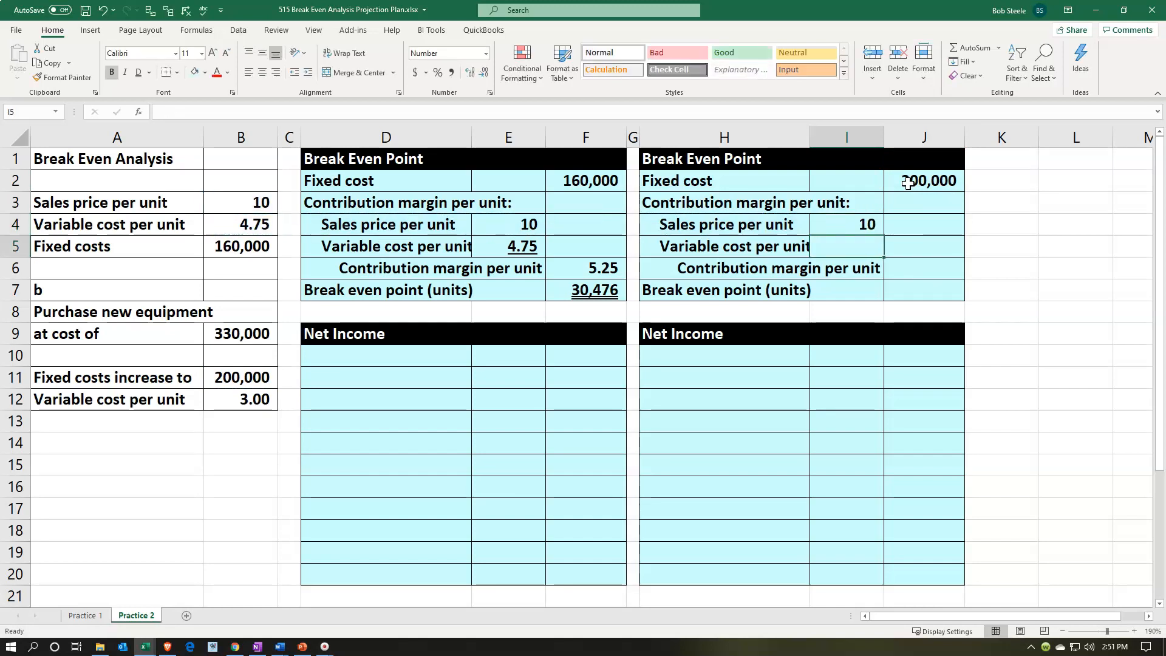
# Link the variable cost per unit in I5 to the planned variable cost in B12
pyautogui.write('=')
pyautogui.press('Left')
pyautogui.press('Left')
pyautogui.press('Left')
pyautogui.press('Left')
pyautogui.press('Left')
pyautogui.press('Left')
pyautogui.press('Down')
pyautogui.press('Down')
pyautogui.press('Down')
pyautogui.press('Down')
pyautogui.press('Down')
pyautogui.press('Down')
pyautogui.press('Down')
pyautogui.press('Left')
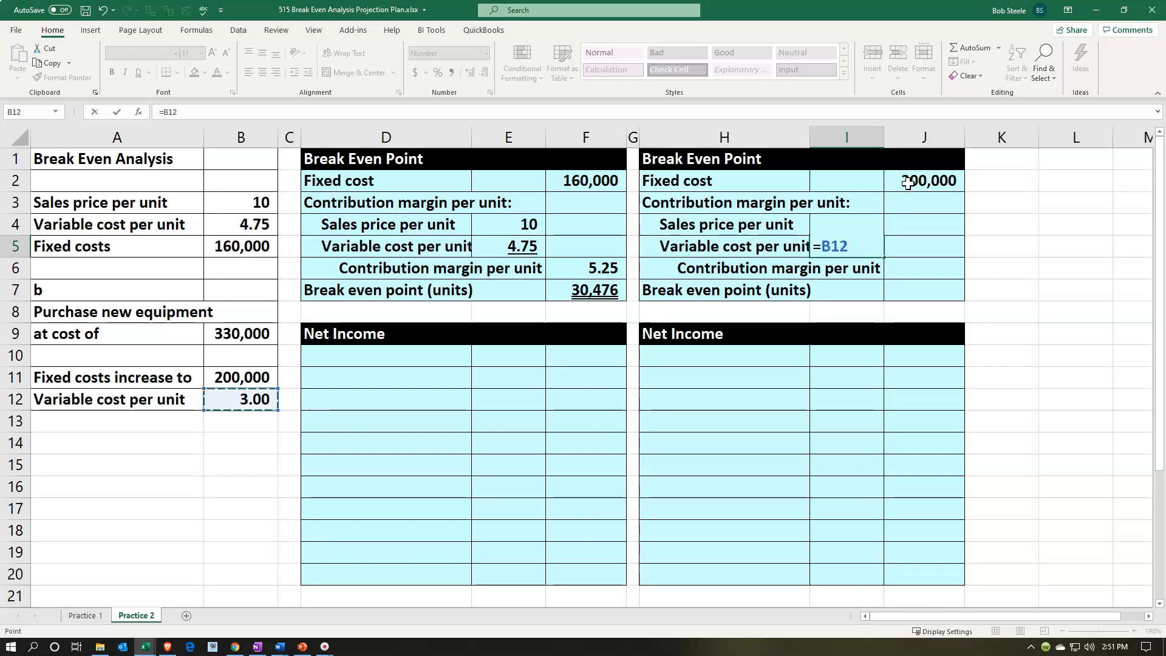
pyautogui.press('Return')
# Calculate the planned contribution margin per unit in J6 as I4 minus I5
pyautogui.press('Right')
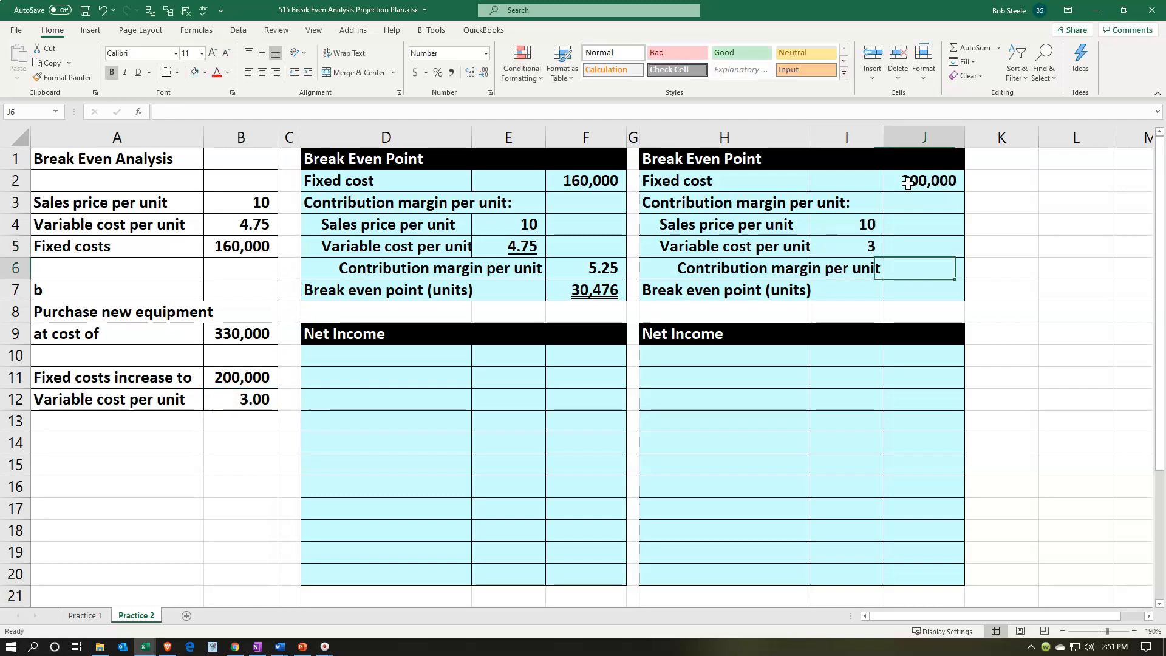
pyautogui.write('=')
pyautogui.press('Left')
pyautogui.press('Up')
pyautogui.press('Up')
pyautogui.write('-')
pyautogui.press('Left')
pyautogui.press('Up')
pyautogui.press('Return')
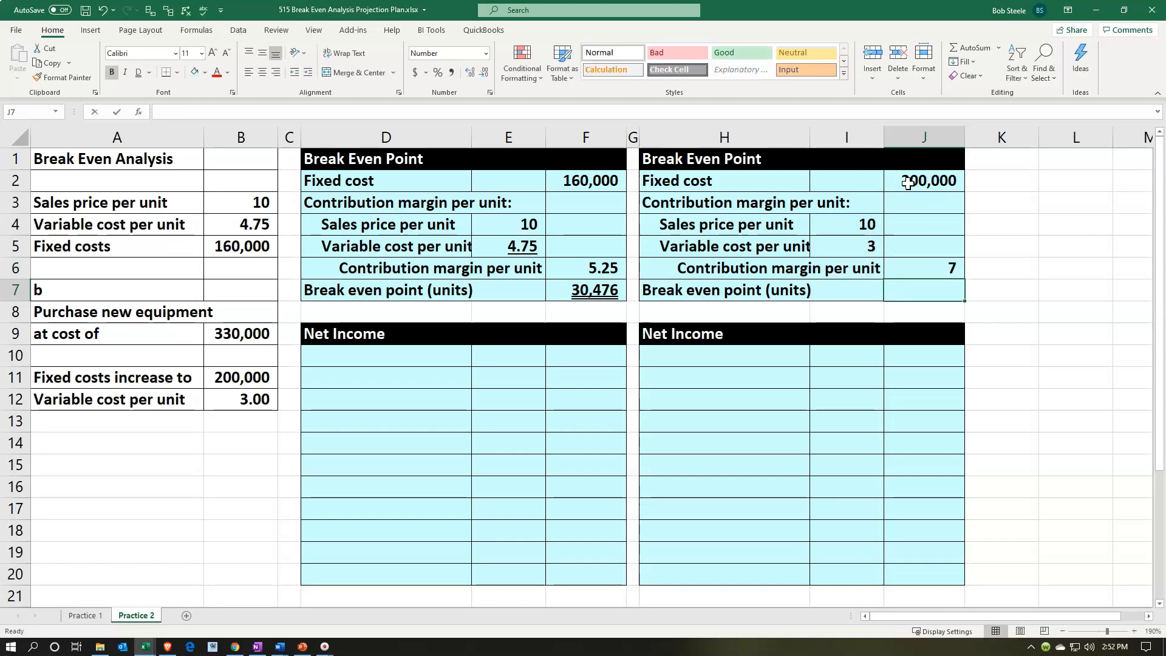
# Calculate the planned break-even point in units in J7 as J2 divided by J6
pyautogui.write('=')
pyautogui.press('Up')
pyautogui.press('Up')
pyautogui.press('Up')
pyautogui.press('Up')
pyautogui.press('Up')
pyautogui.write('/')
pyautogui.press('Up')
pyautogui.press('Return')
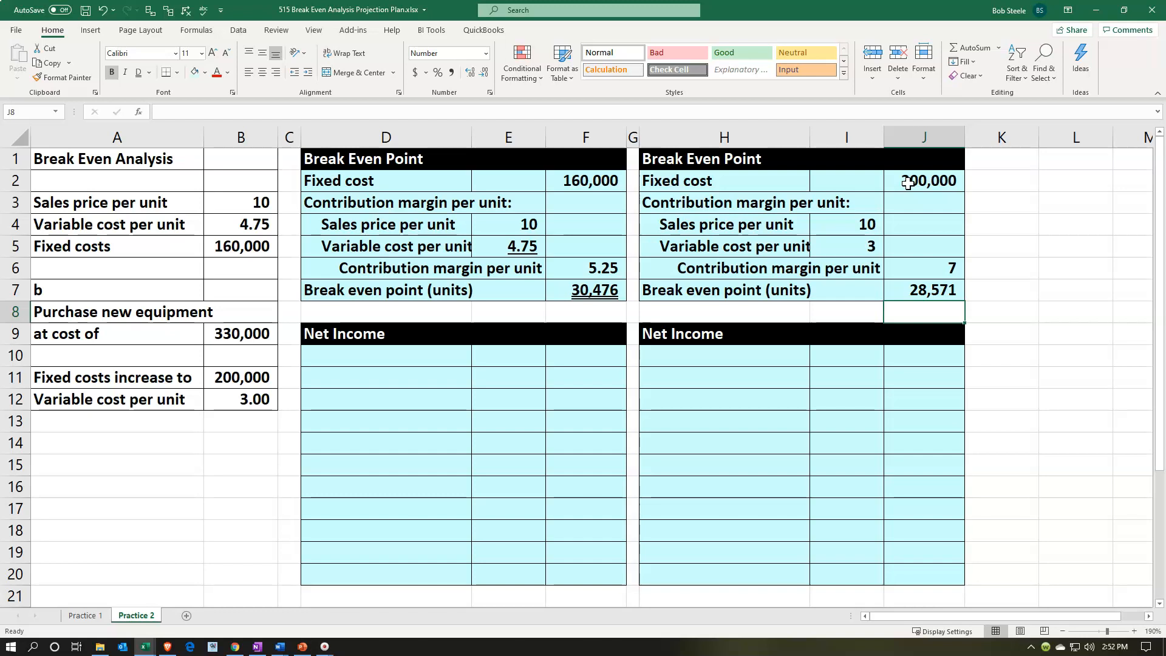
pyautogui.click(923, 293)
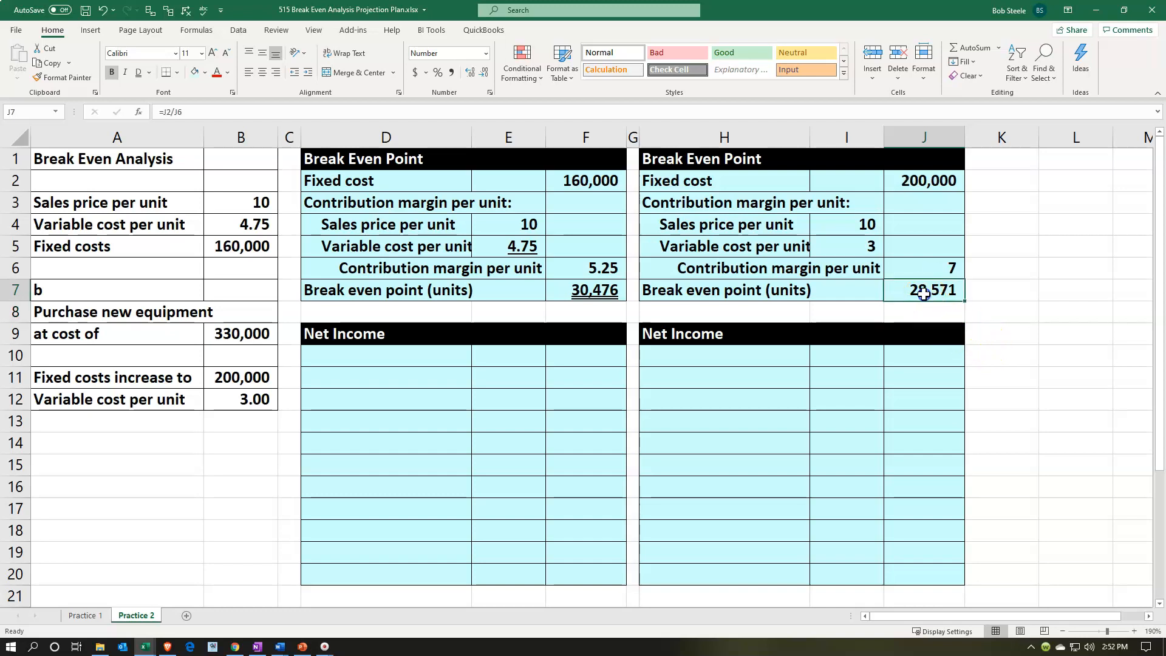
# Copy the number and underline formatting of E2:F7 onto I2:J7 with Format Painter
pyautogui.click(526, 190)
pyautogui.moveTo(526, 190); pyautogui.dragTo(563, 287)
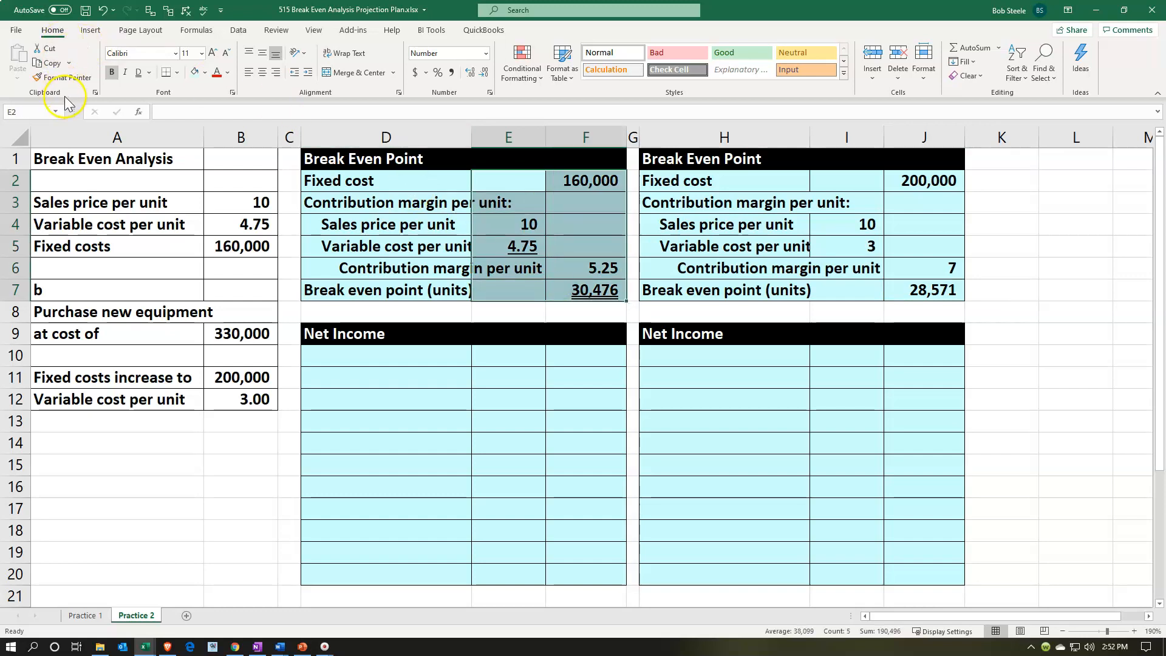
pyautogui.click(63, 77)
pyautogui.moveTo(858, 182)
pyautogui.mouseDown()
pyautogui.moveTo(899, 242)
pyautogui.moveTo(909, 289)
pyautogui.mouseUp()
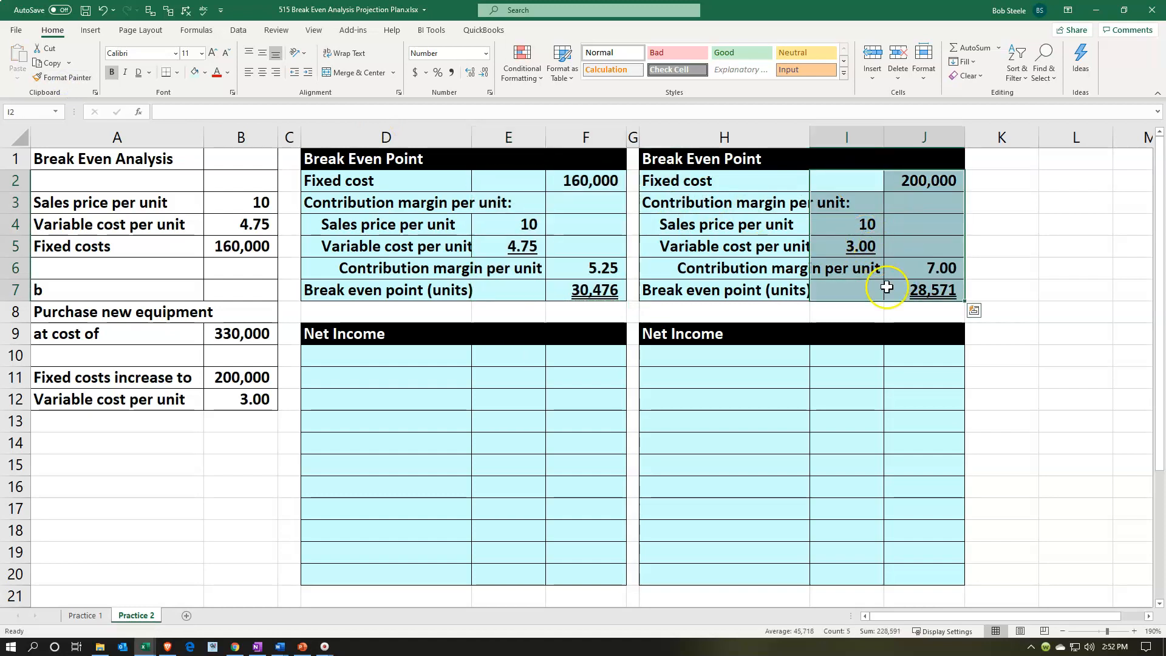
# Underline the contribution margin per unit in F6 and in J6
pyautogui.click(935, 333)
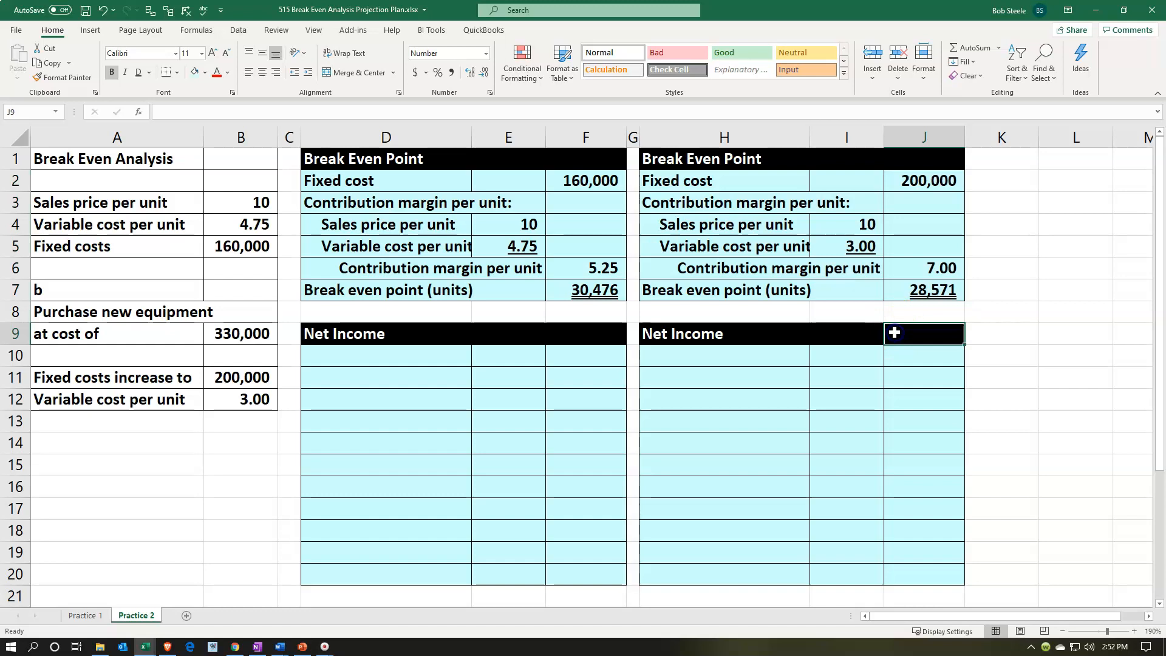
pyautogui.click(598, 270)
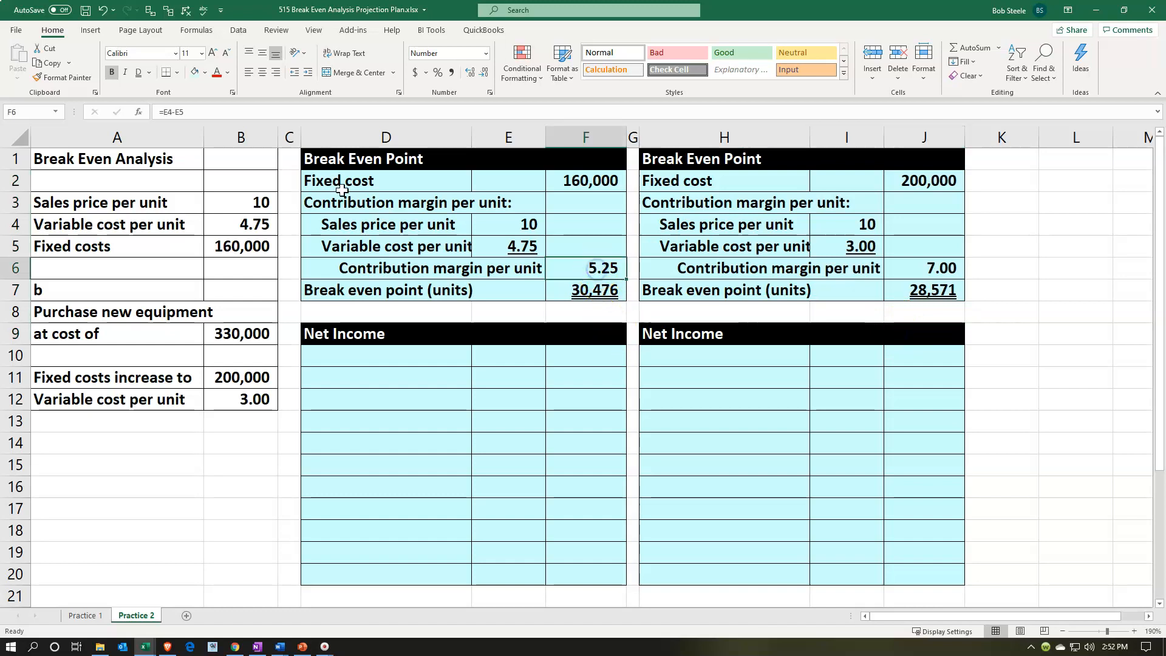
pyautogui.click(139, 72)
pyautogui.click(929, 273)
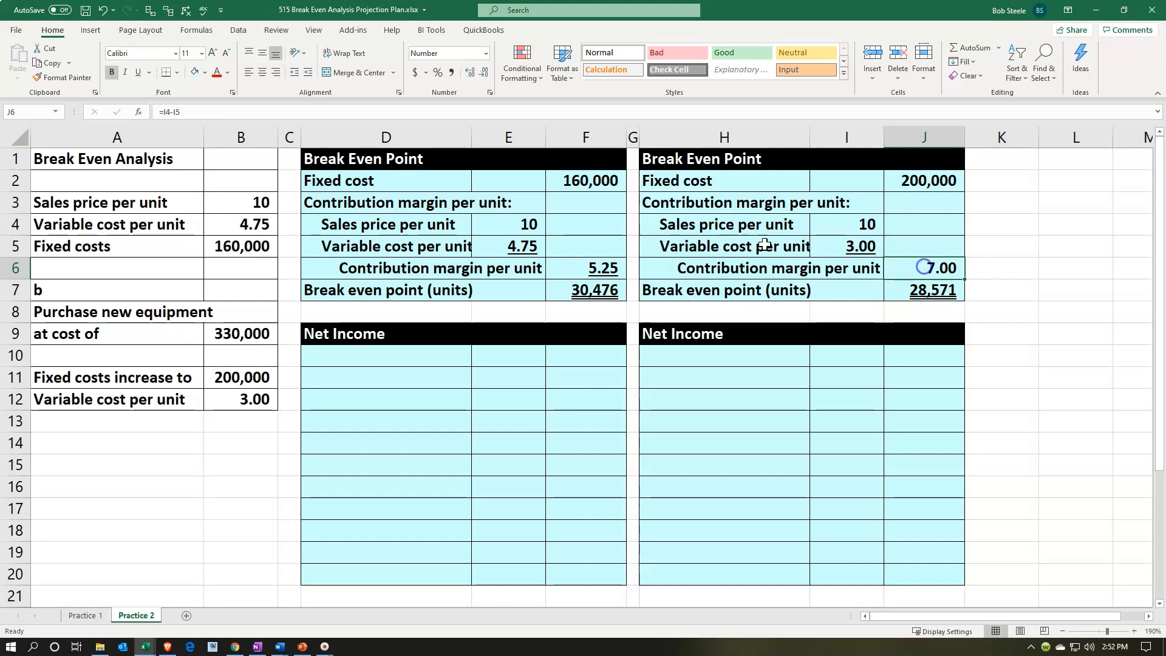
pyautogui.click(138, 72)
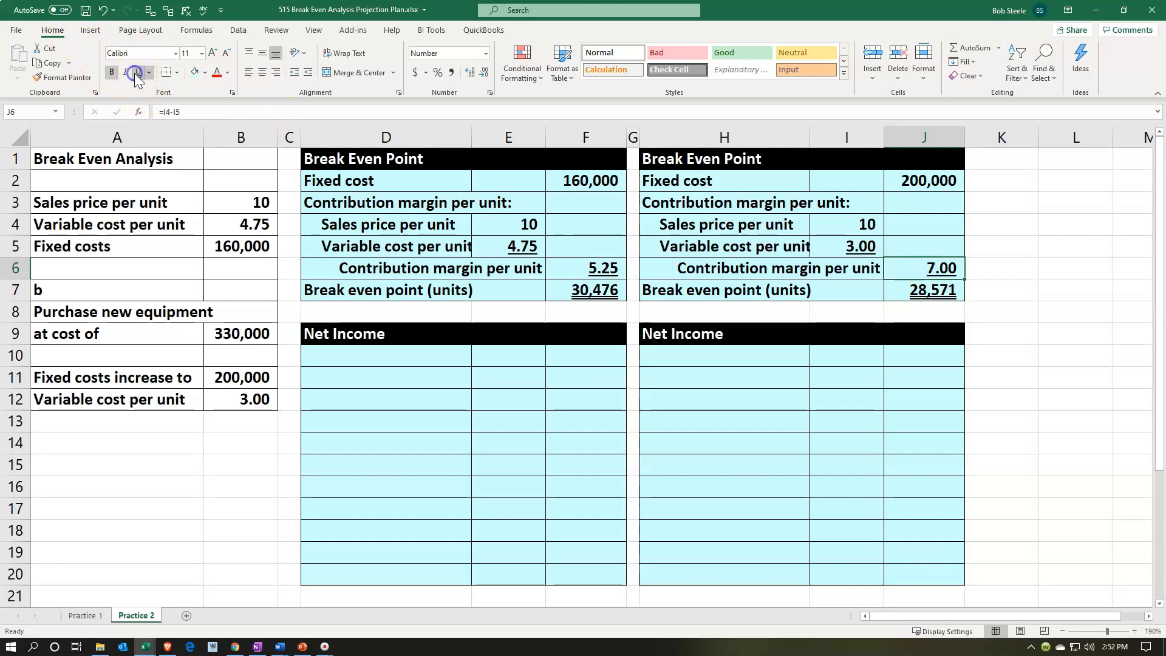
pyautogui.click(915, 310)
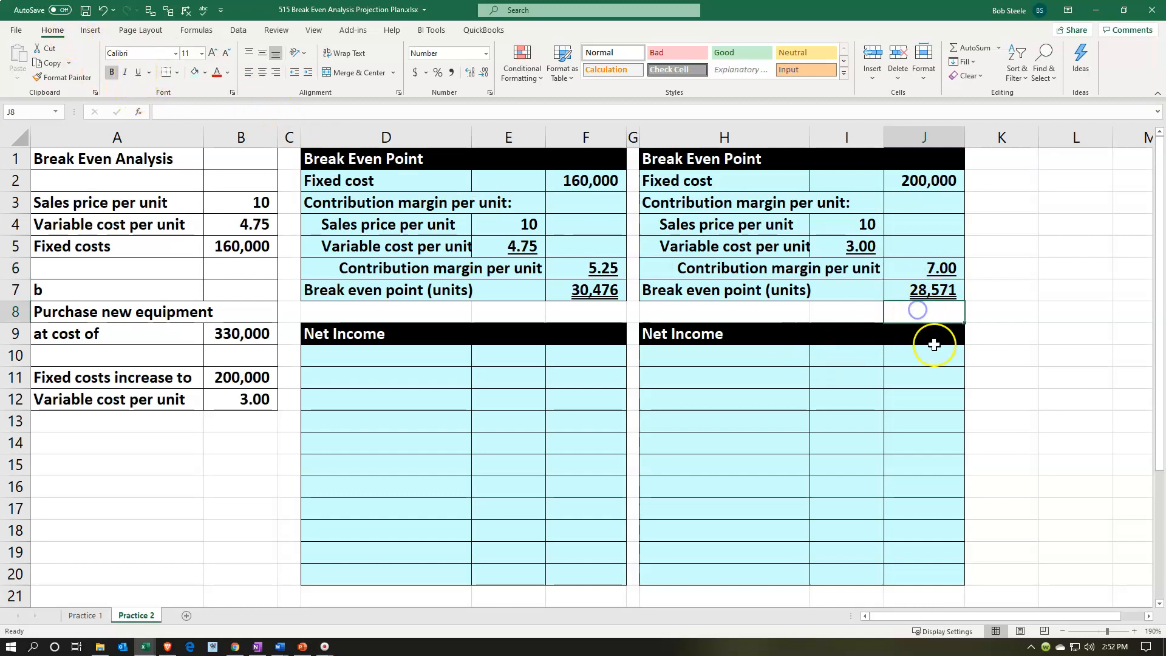
pyautogui.press('Up')
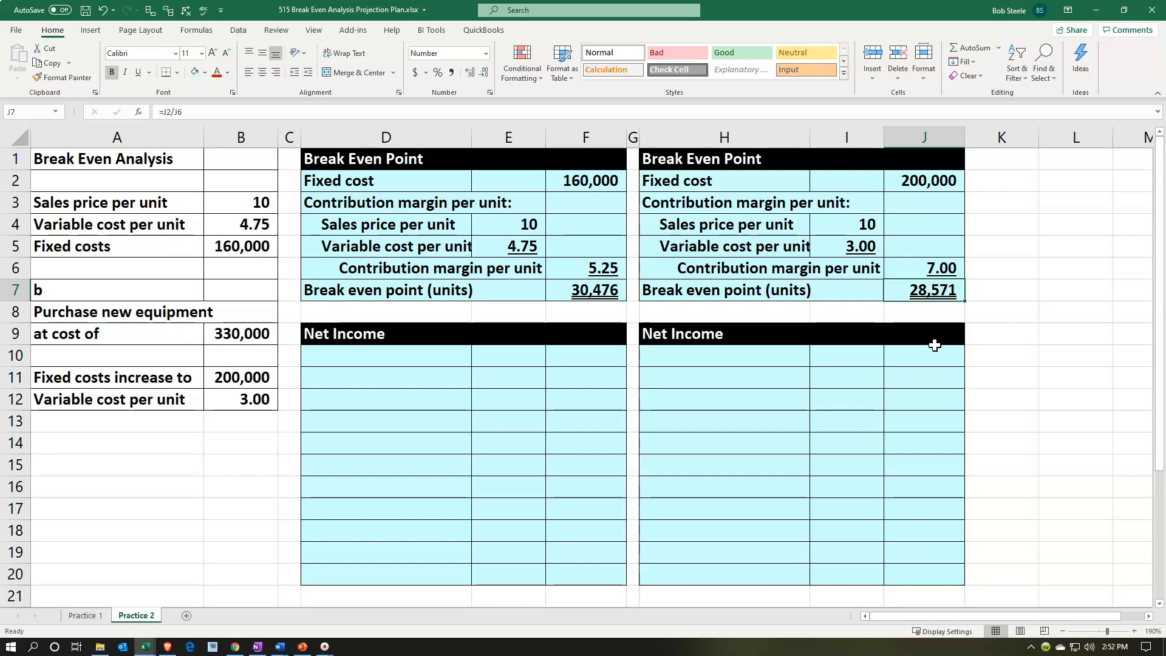
# Enter the heading "Sales:" in D10 under the first Net Income title
pyautogui.click(239, 326)
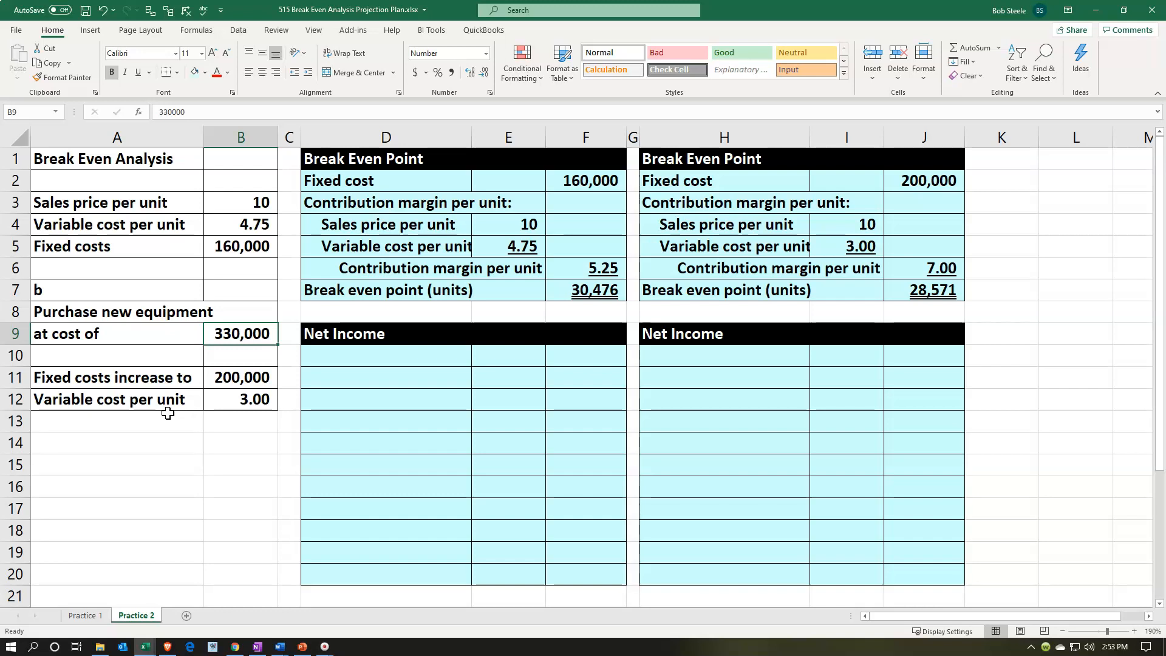
pyautogui.click(216, 386)
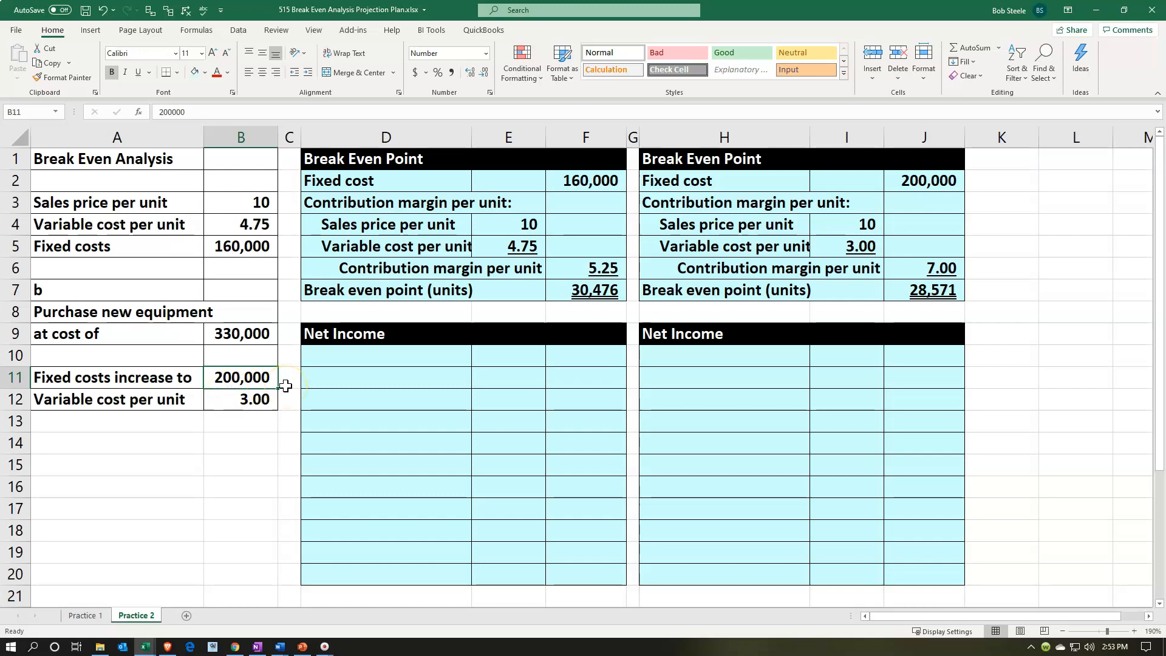
pyautogui.click(333, 359)
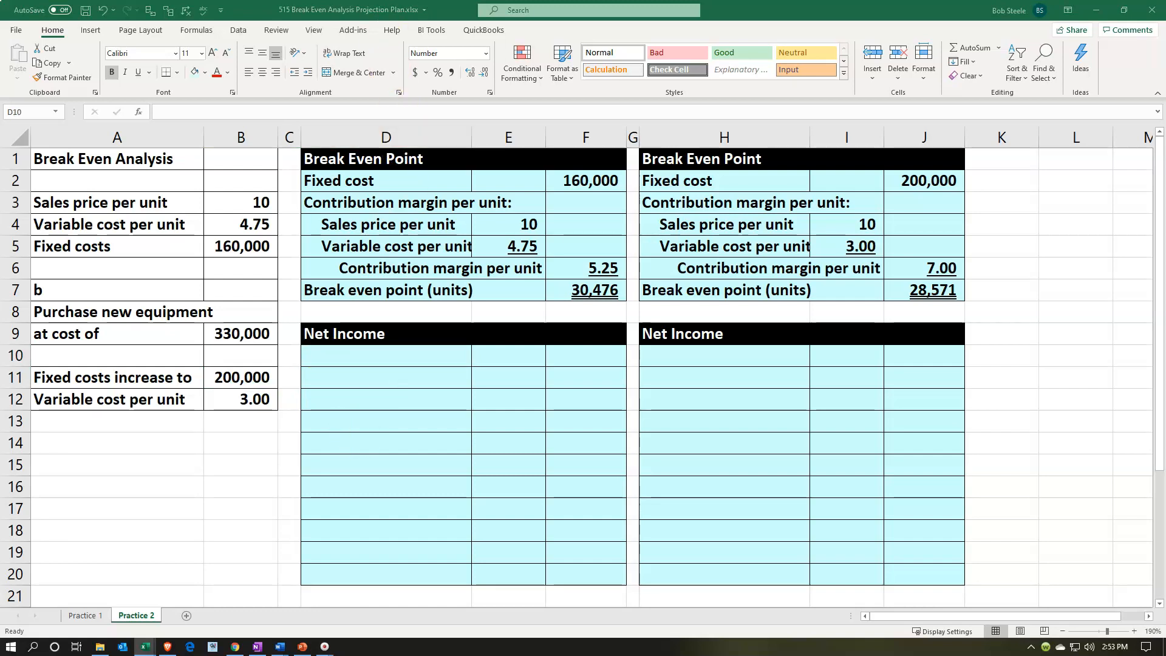
pyautogui.hotkey('ctrl', 'c')
pyautogui.hotkey('ctrl', 'v')
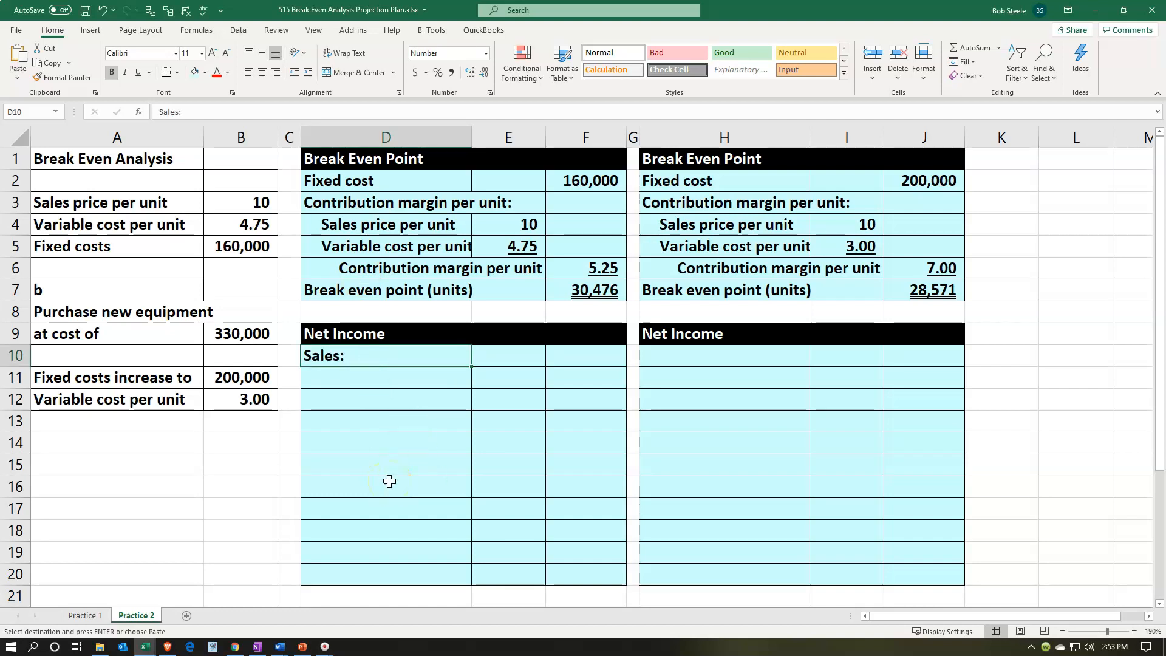
# Link the label in D11 to the sales price per unit label in A3
pyautogui.press('Down')
pyautogui.write('+')
pyautogui.press('Left')
pyautogui.press('Left')
pyautogui.press('Up')
pyautogui.press('Up')
pyautogui.press('Up')
pyautogui.press('Up')
pyautogui.press('Up')
pyautogui.press('Up')
pyautogui.press('Up')
pyautogui.press('Up')
pyautogui.press('Left')
pyautogui.press('Tab')
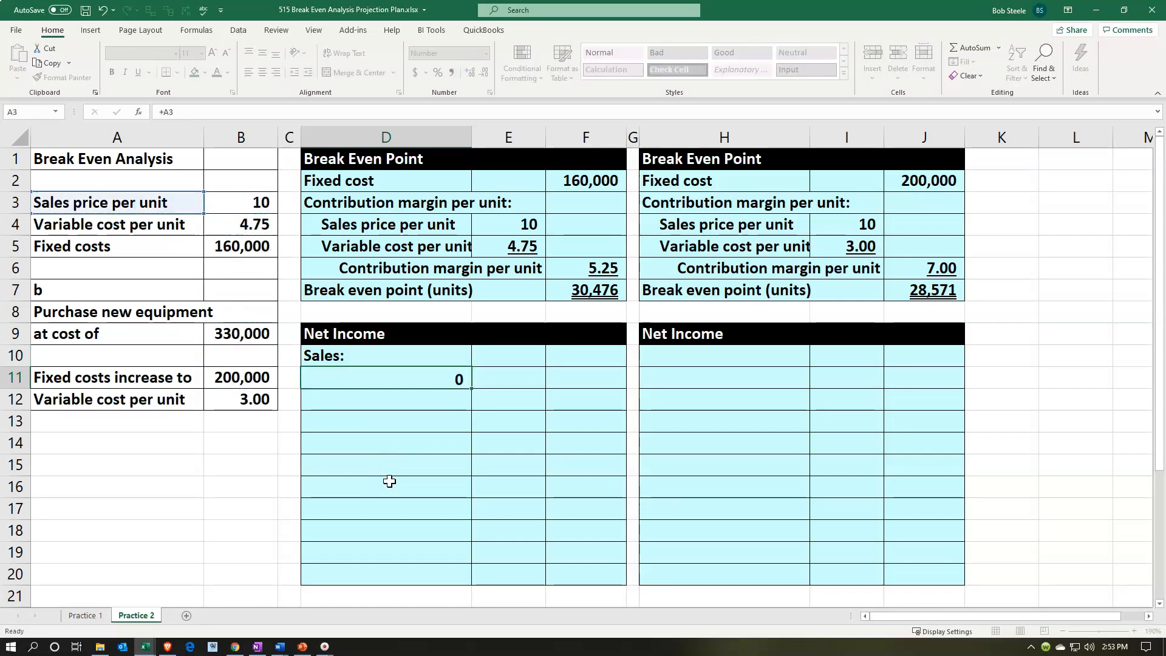
# Link E11 to the sales price per unit value in B3
pyautogui.write('+')
pyautogui.press('Left')
pyautogui.press('Left')
pyautogui.press('Left')
pyautogui.press('Left')
pyautogui.press('Up')
pyautogui.press('Up')
pyautogui.press('Up')
pyautogui.press('Up')
pyautogui.press('Up')
pyautogui.press('Up')
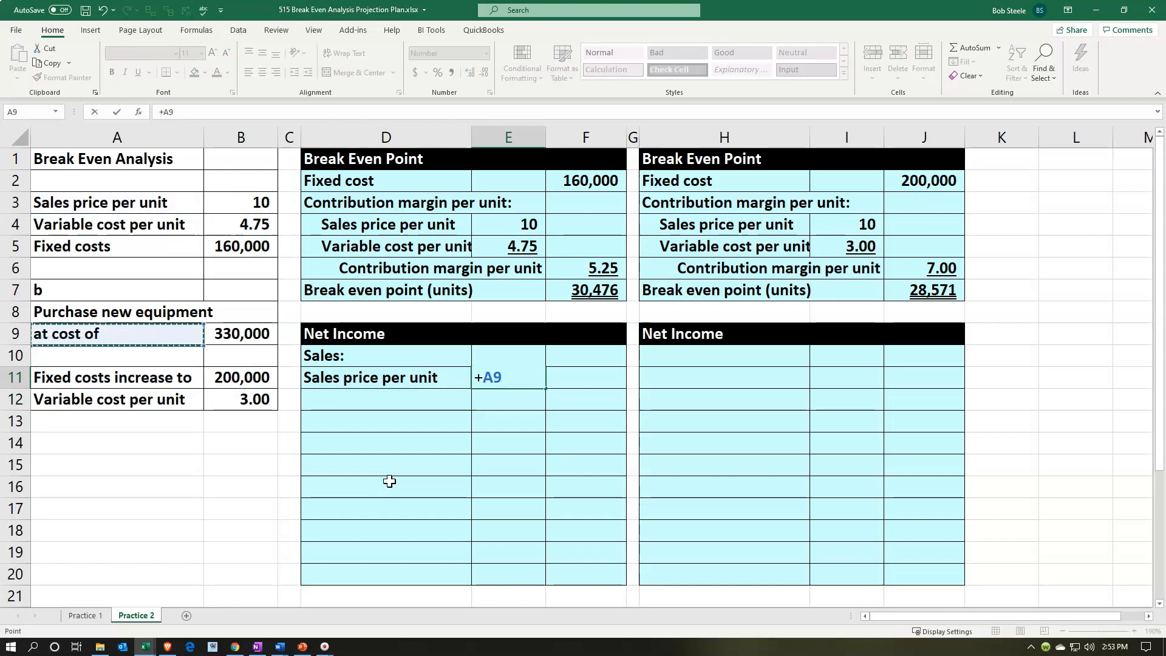
pyautogui.press('Up')
pyautogui.press('Up')
pyautogui.press('Right')
pyautogui.press('Return')
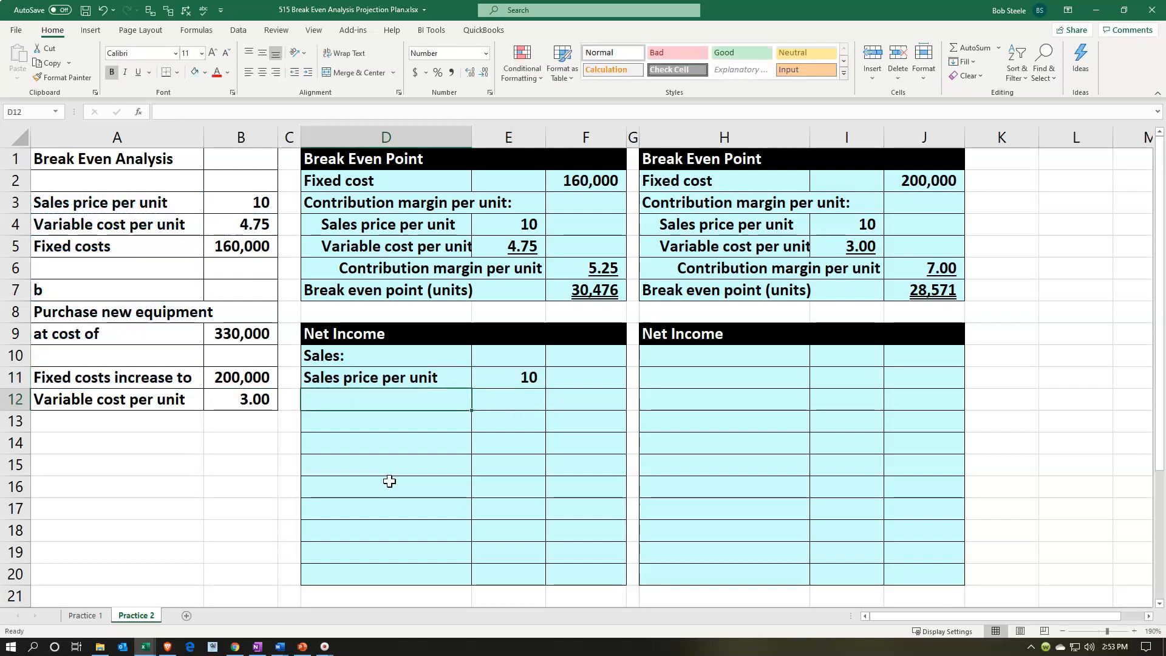
# Label D12 "Units sold" and link E12 to the break-even point in F7
pyautogui.write('Units sold')
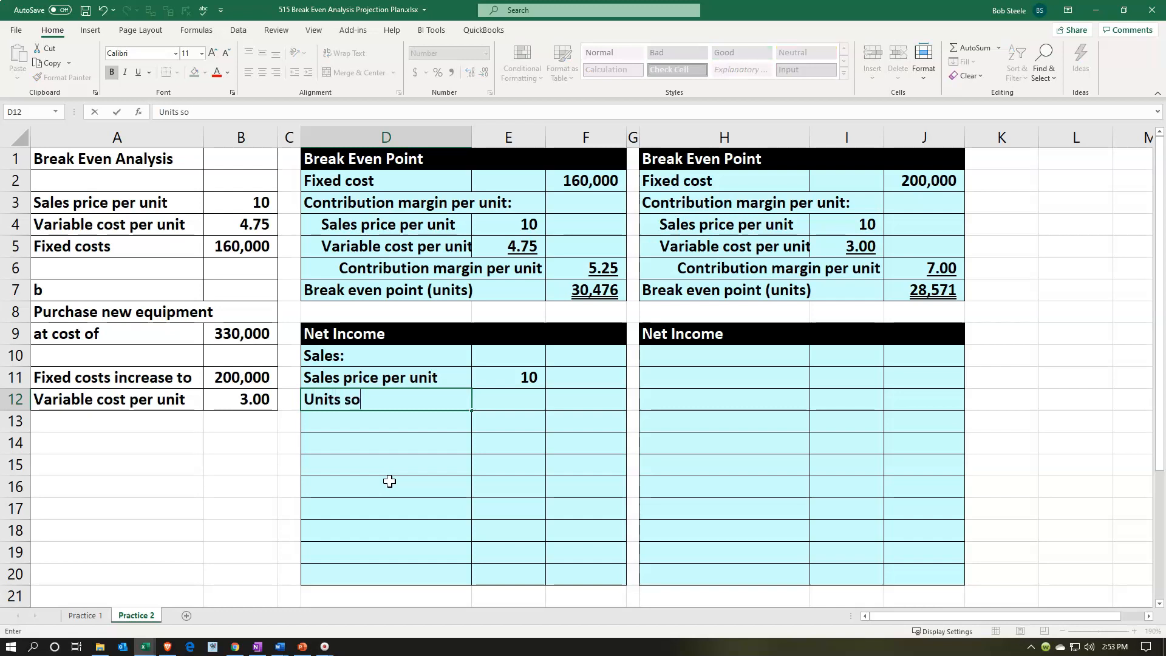
pyautogui.press('Tab')
pyautogui.write('+')
pyautogui.press('Up')
pyautogui.press('Up')
pyautogui.press('Up')
pyautogui.press('Up')
pyautogui.press('Up')
pyautogui.press('Right')
pyautogui.press('Return')
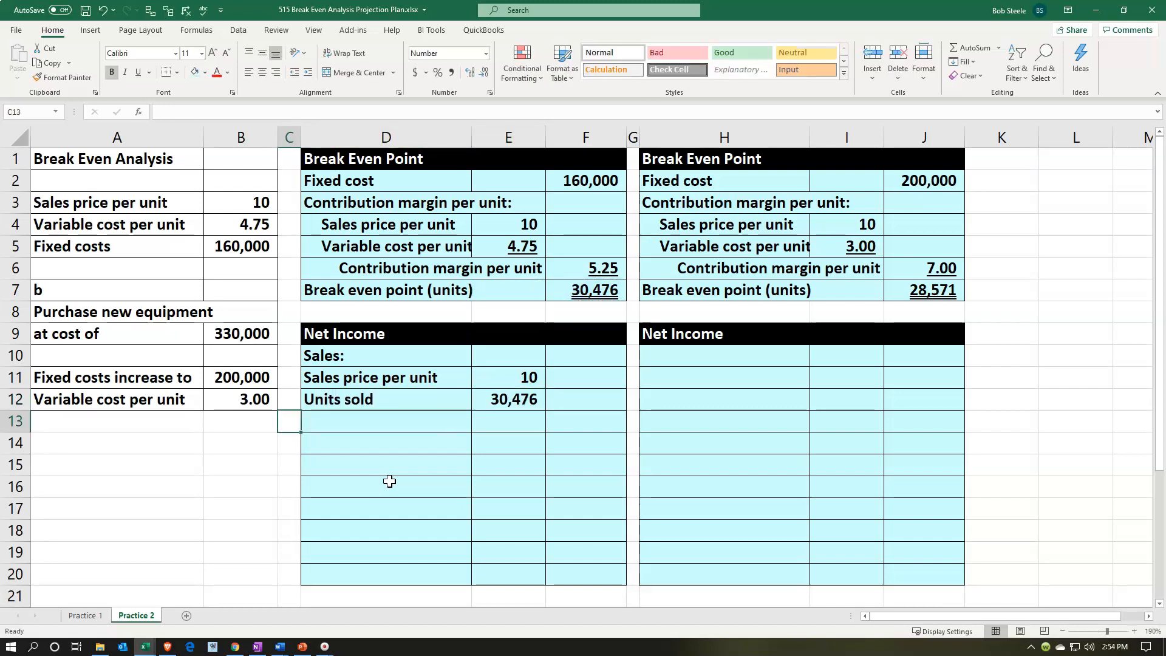
# Label D13 "Sales" and calculate sales in F13 as E11 times E12
pyautogui.write('Sales')
pyautogui.press('Tab')
pyautogui.press('Tab')
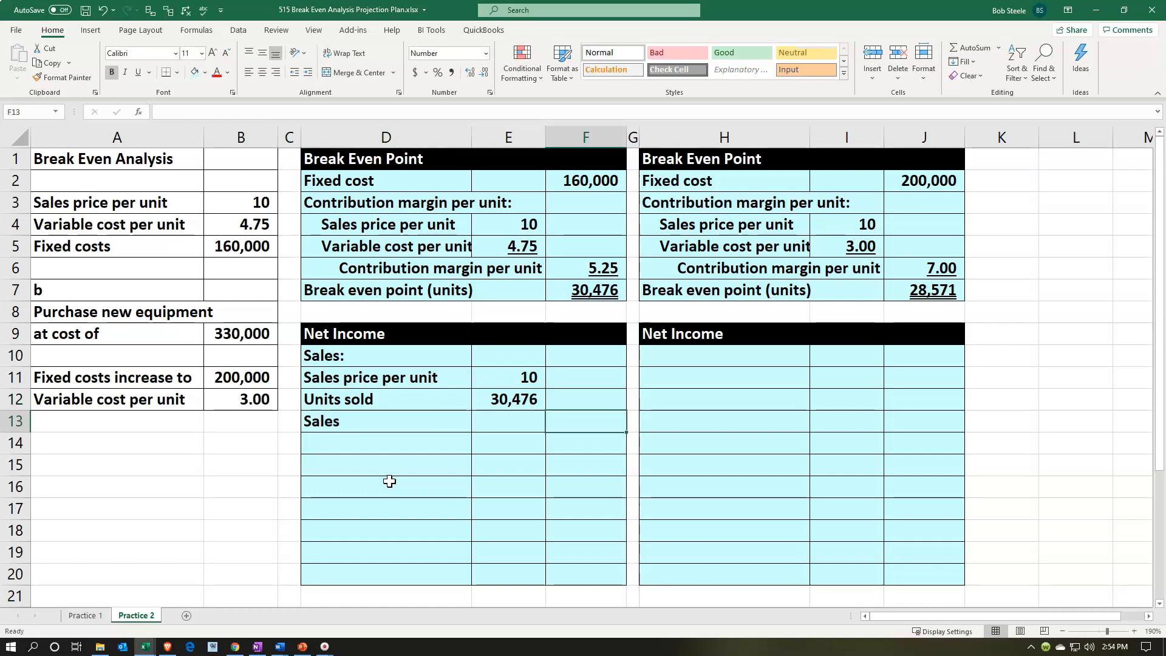
pyautogui.write('=')
pyautogui.press('Up')
pyautogui.press('Up')
pyautogui.write('*')
pyautogui.press('Left')
pyautogui.press('Up')
pyautogui.press('Return')
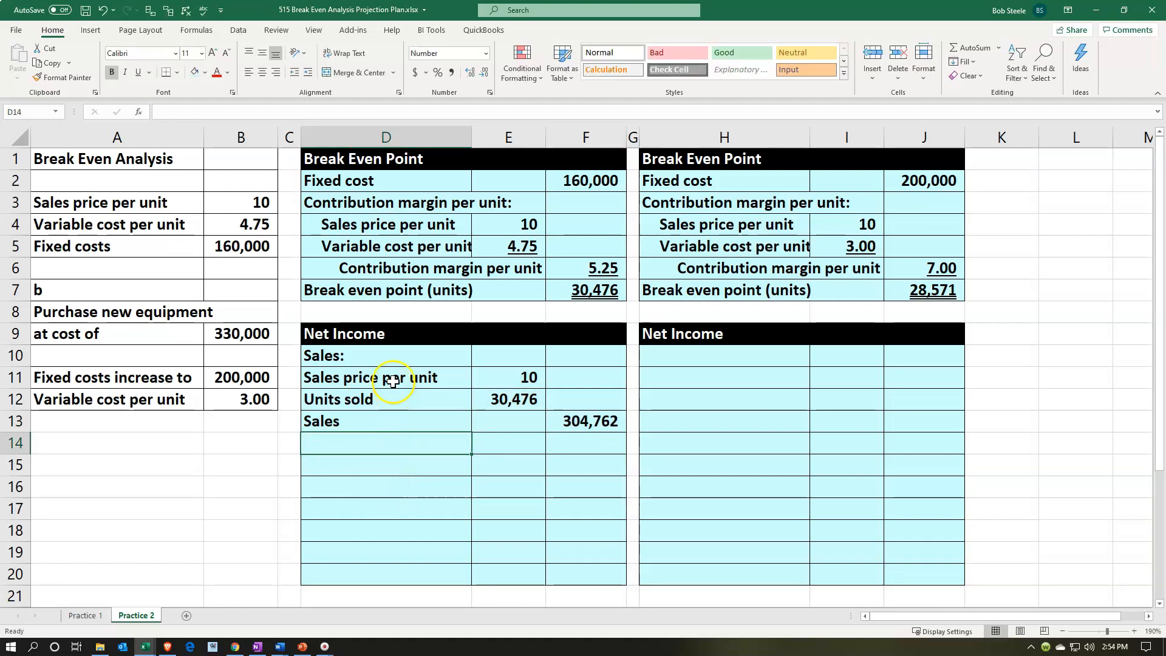
# Indent the labels in D11:D13 one level and the Sales label in D13 one level further
pyautogui.moveTo(392, 381); pyautogui.dragTo(385, 413)
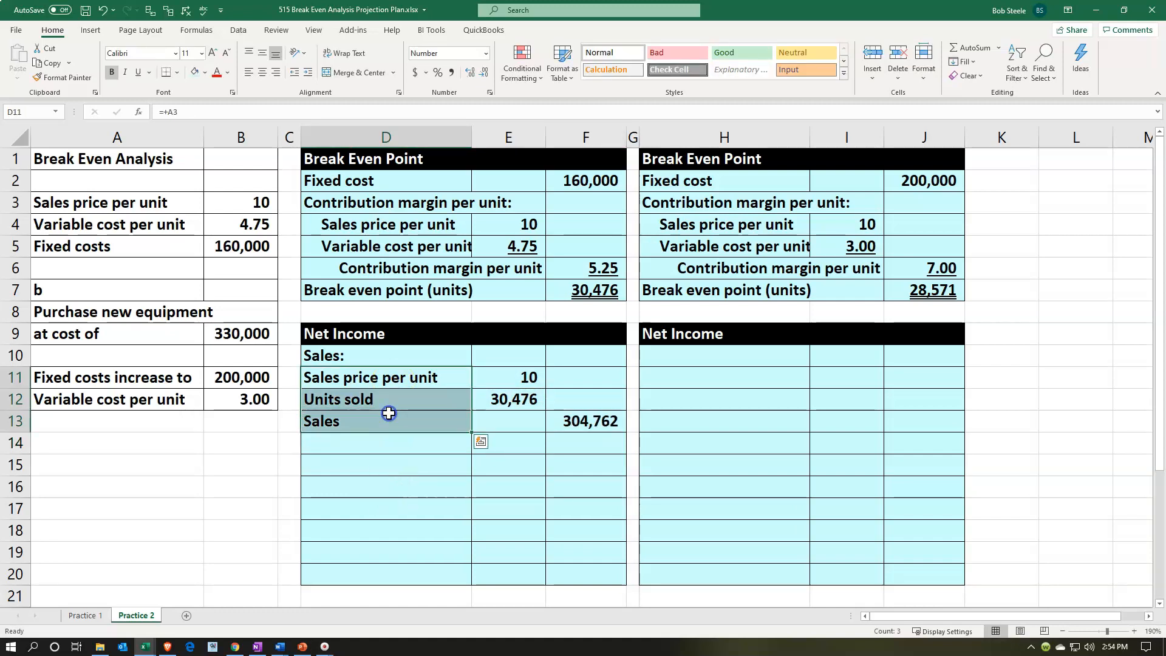
pyautogui.click(308, 73)
pyautogui.click(385, 423)
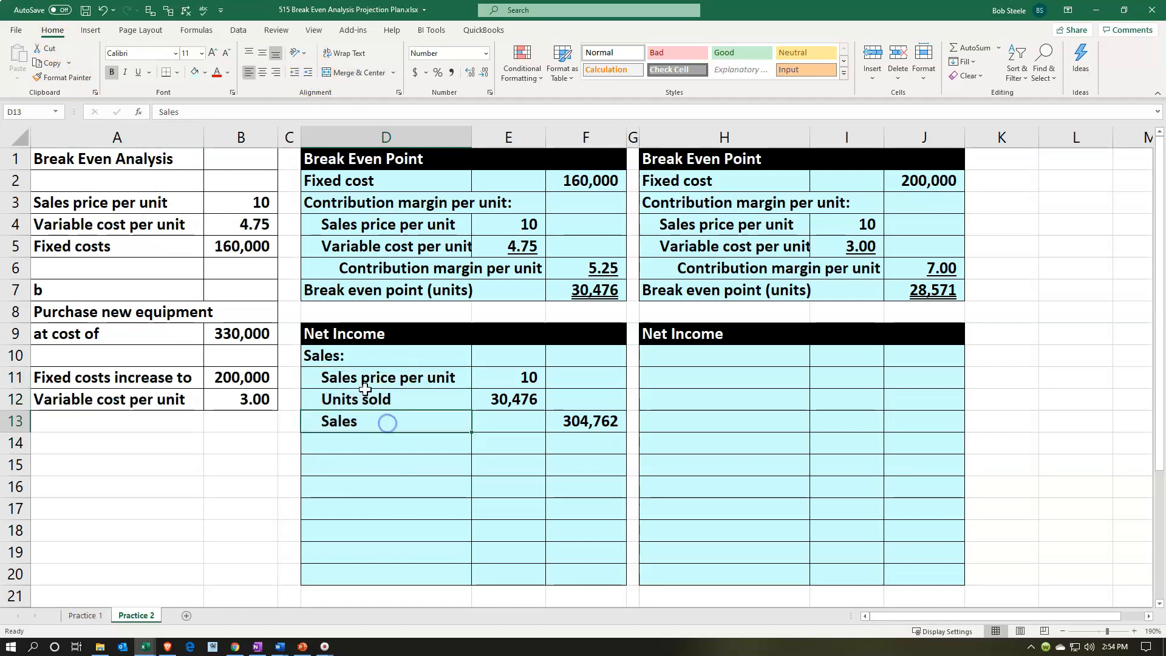
pyautogui.click(308, 72)
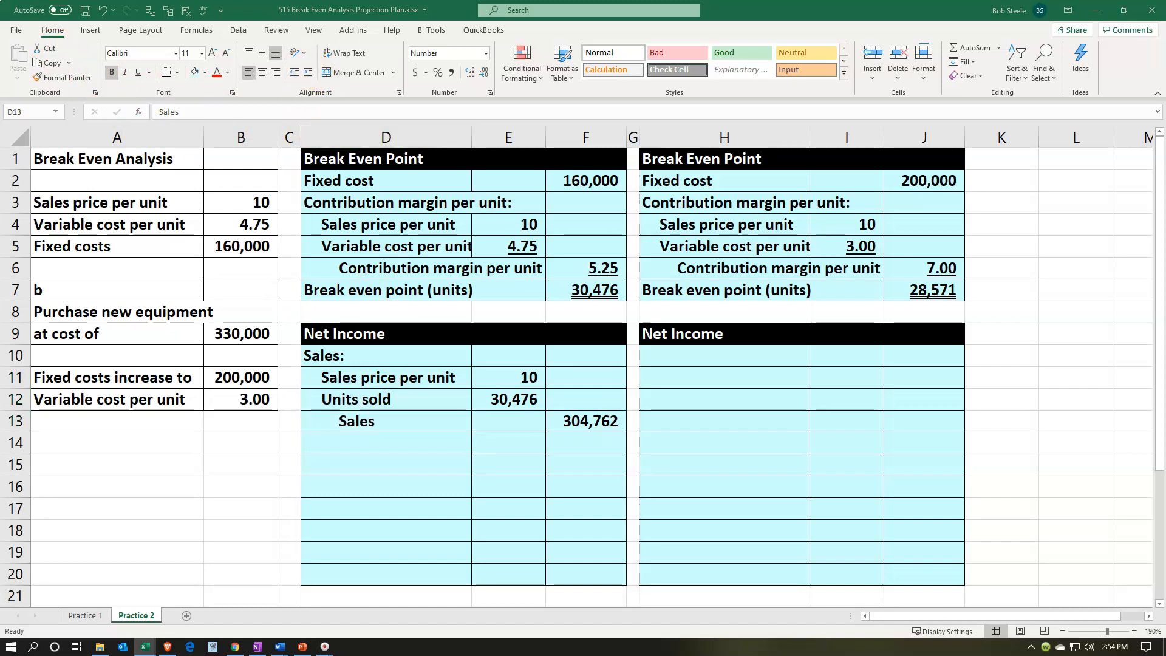
# Enter the heading "Variable costs:" in D14 and link D15 to the variable cost per unit label in A4
pyautogui.click(419, 464)
pyautogui.click(386, 439)
pyautogui.hotkey('ctrl', 'v')
pyautogui.press('Down')
pyautogui.write('+')
pyautogui.press('Left')
pyautogui.press('Left')
pyautogui.press('Left')
pyautogui.press('Up')
pyautogui.press('Up')
pyautogui.press('Up')
pyautogui.press('Up')
pyautogui.press('Up')
pyautogui.press('Up')
pyautogui.press('Up')
pyautogui.press('Up')
pyautogui.press('Up')
pyautogui.press('Up')
pyautogui.press('Up')
pyautogui.press('Return')
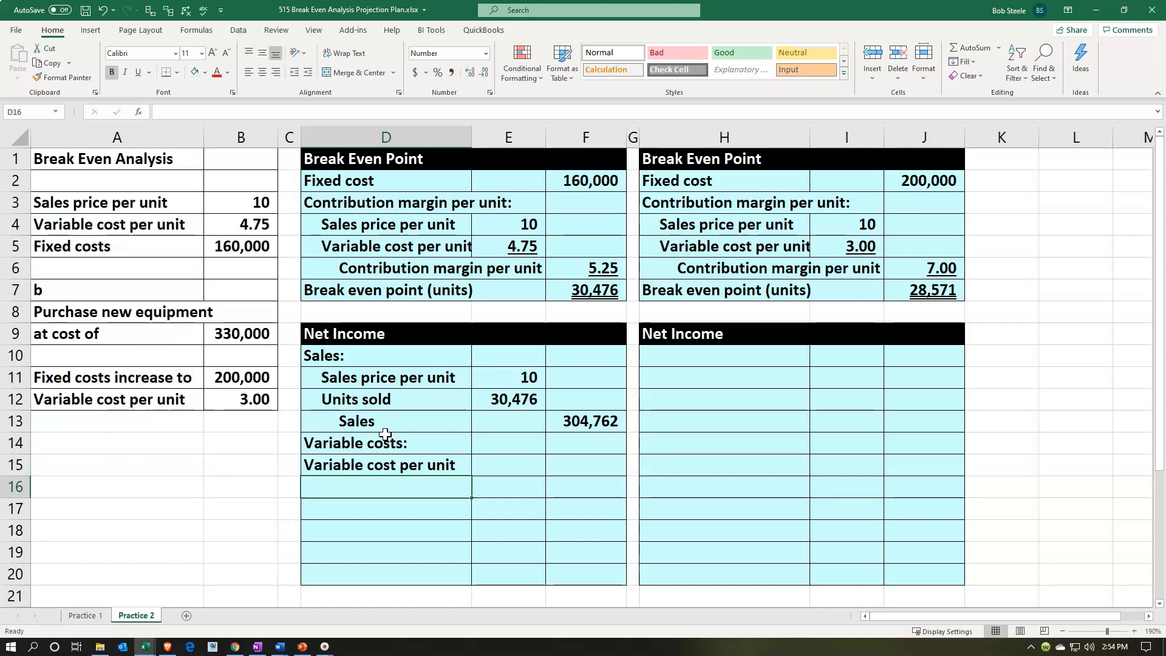
# Link D16 to the Units sold label in D12 and label D17 "Variable costs"
pyautogui.write('+')
pyautogui.press('Up')
pyautogui.press('Up')
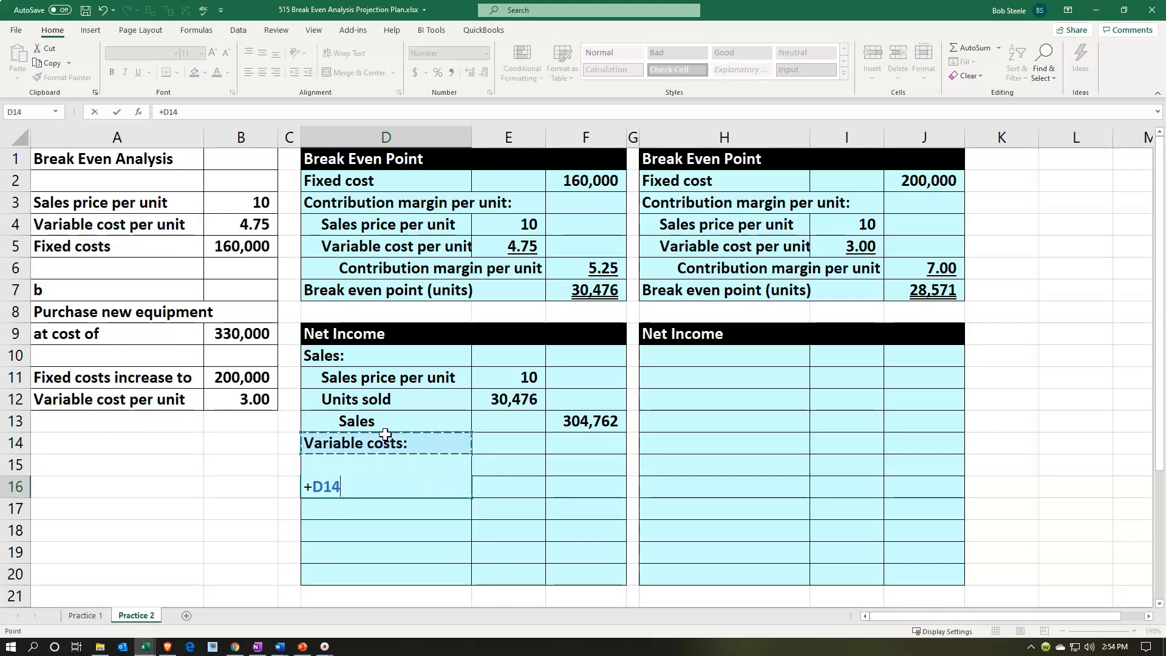
pyautogui.press('Up')
pyautogui.press('Up')
pyautogui.press('Return')
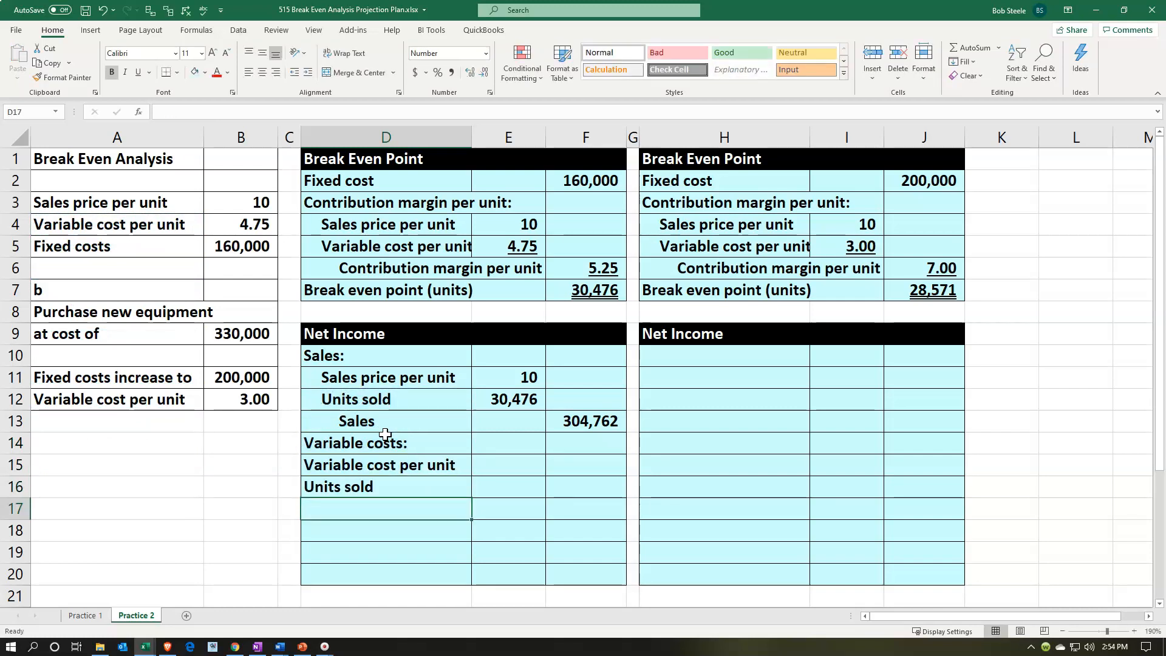
pyautogui.write('Variable')
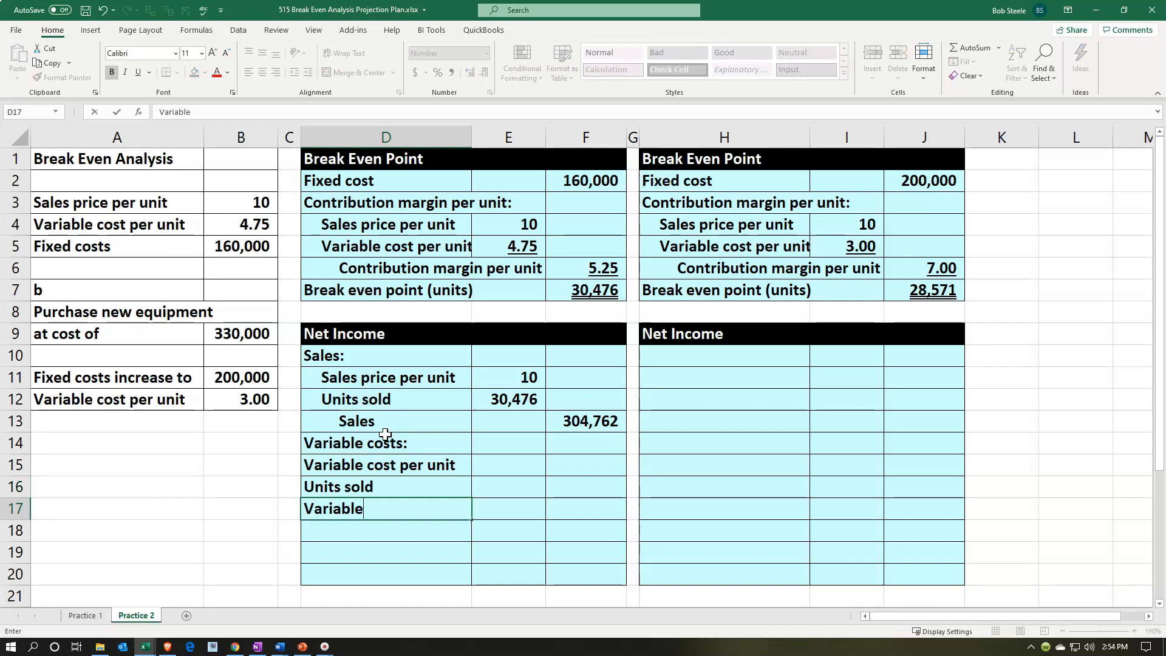
pyautogui.write(' costs:')
pyautogui.press('BackSpace')
pyautogui.press('Return')
# Link E15 to the variable cost per unit in B4 and show it with two decimal places
pyautogui.press('Right')
pyautogui.press('Up')
pyautogui.press('Up')
pyautogui.press('Up')
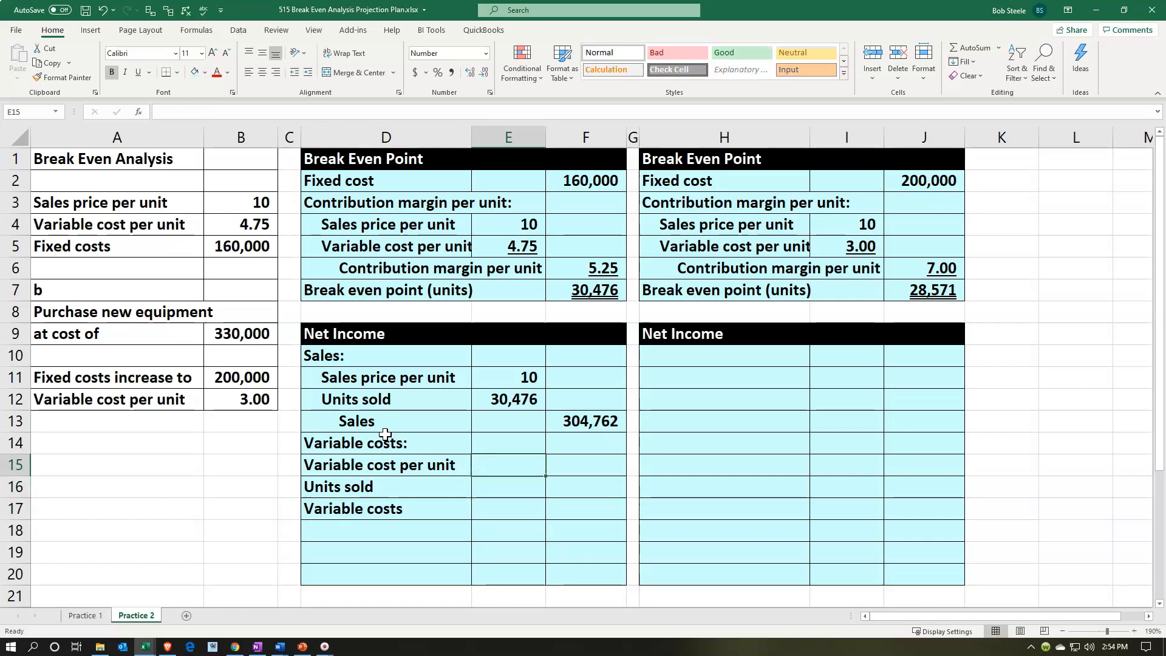
pyautogui.write('+')
pyautogui.press('Left')
pyautogui.press('Left')
pyautogui.press('Left')
pyautogui.press('Up')
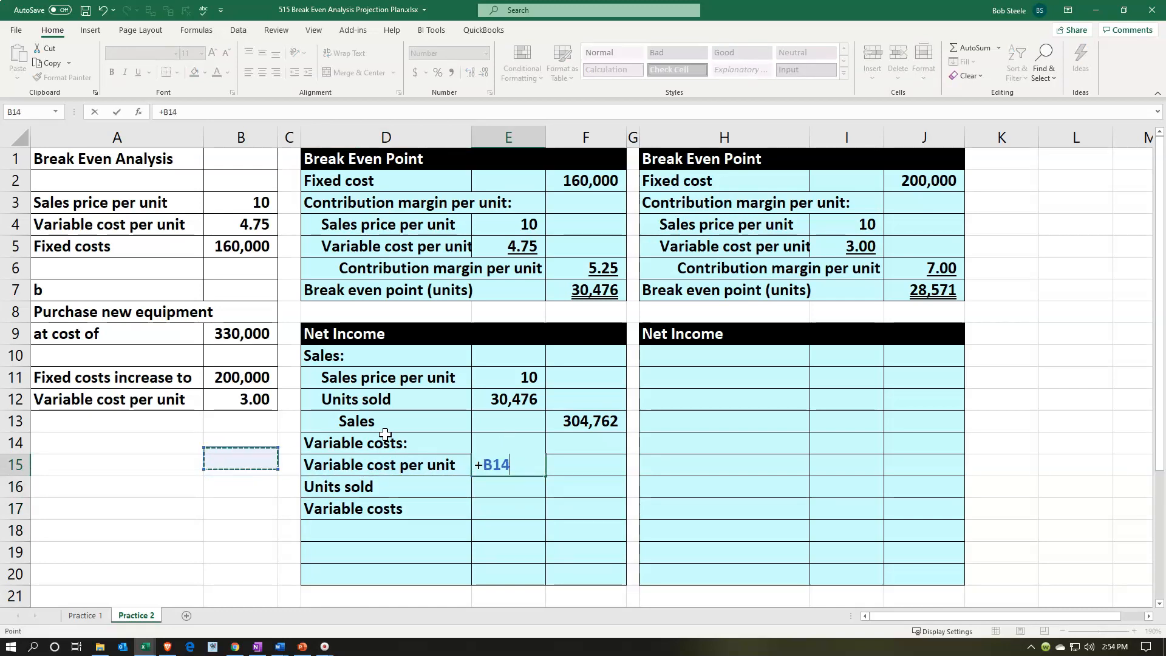
pyautogui.press('Up')
pyautogui.press('Up')
pyautogui.press('Up')
pyautogui.press('Up')
pyautogui.press('Up')
pyautogui.press('Up')
pyautogui.press('Up')
pyautogui.press('Up')
pyautogui.press('Up')
pyautogui.press('Up')
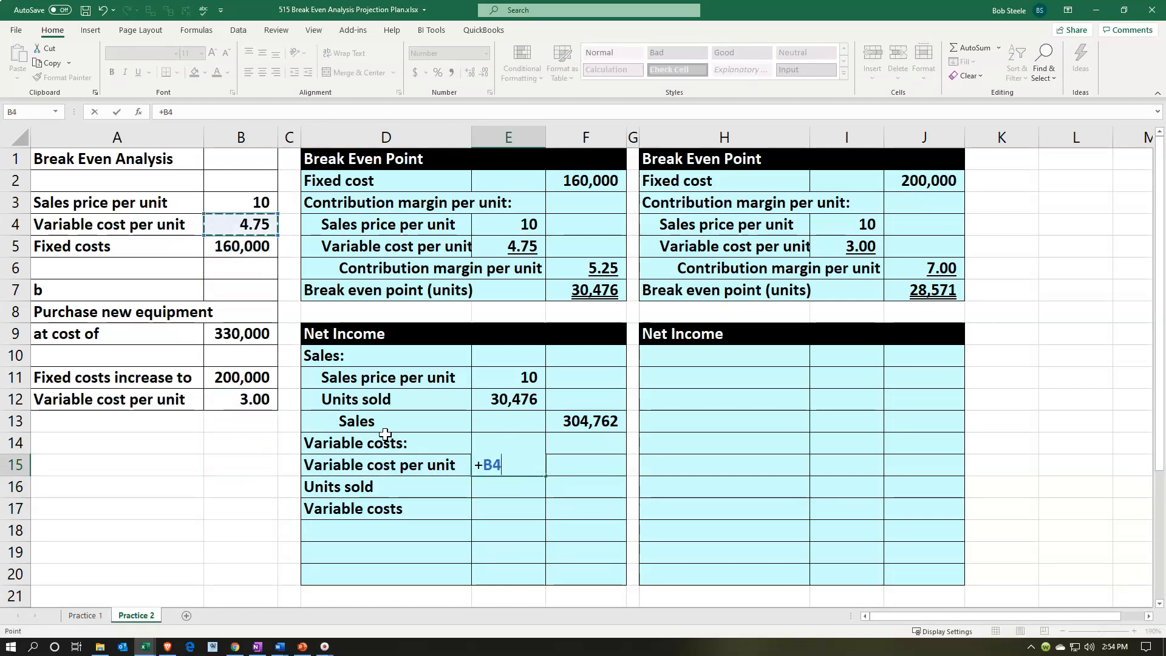
pyautogui.press('Return')
pyautogui.press('Up')
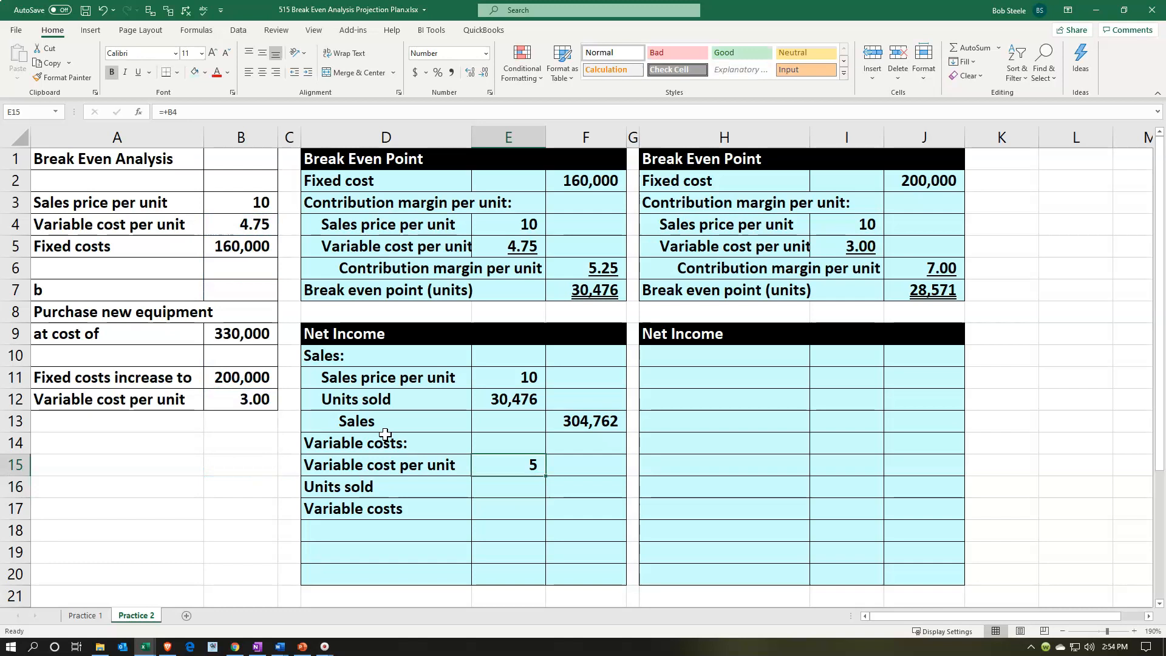
pyautogui.click(51, 31)
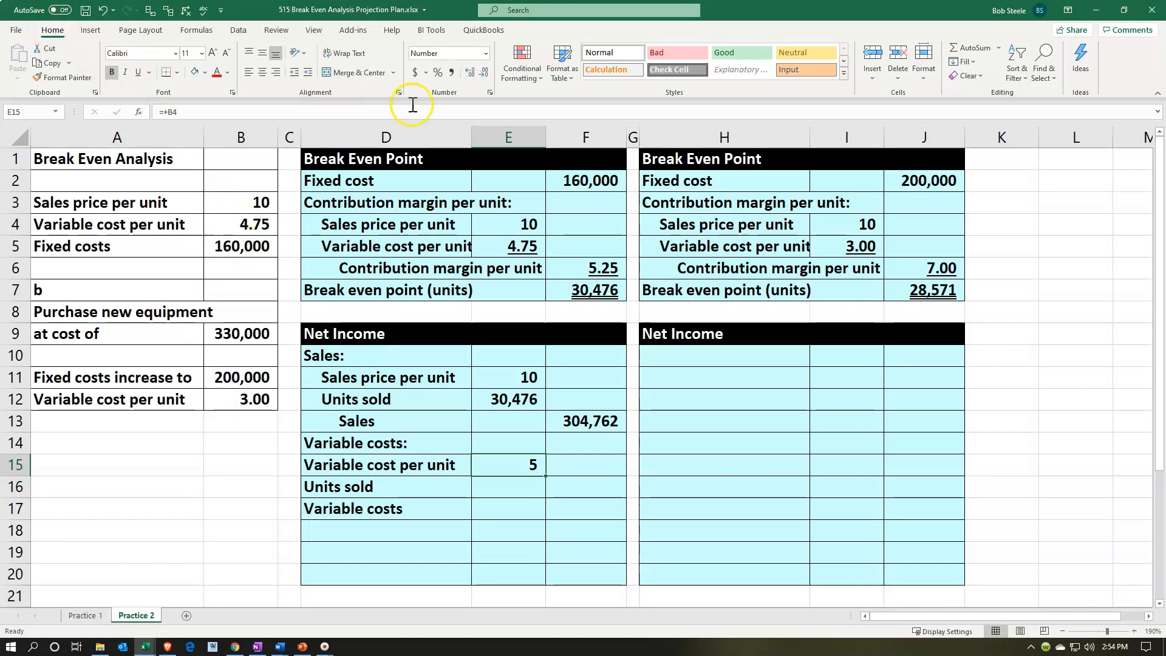
pyautogui.click(468, 76)
pyautogui.click(468, 75)
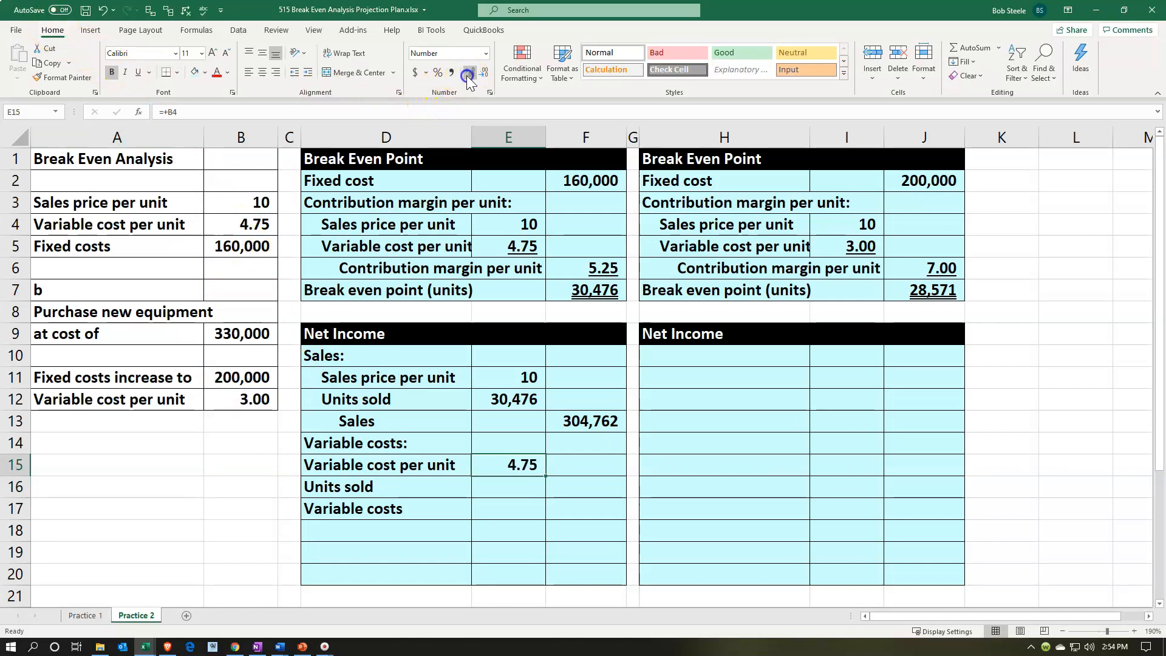
# Link the units sold in E16 to the break-even point in F7 and underline the cell
pyautogui.press('Down')
pyautogui.write('+')
pyautogui.press('Up')
pyautogui.press('Up')
pyautogui.press('Up')
pyautogui.press('Up')
pyautogui.press('Up')
pyautogui.press('Up')
pyautogui.press('Up')
pyautogui.press('Up')
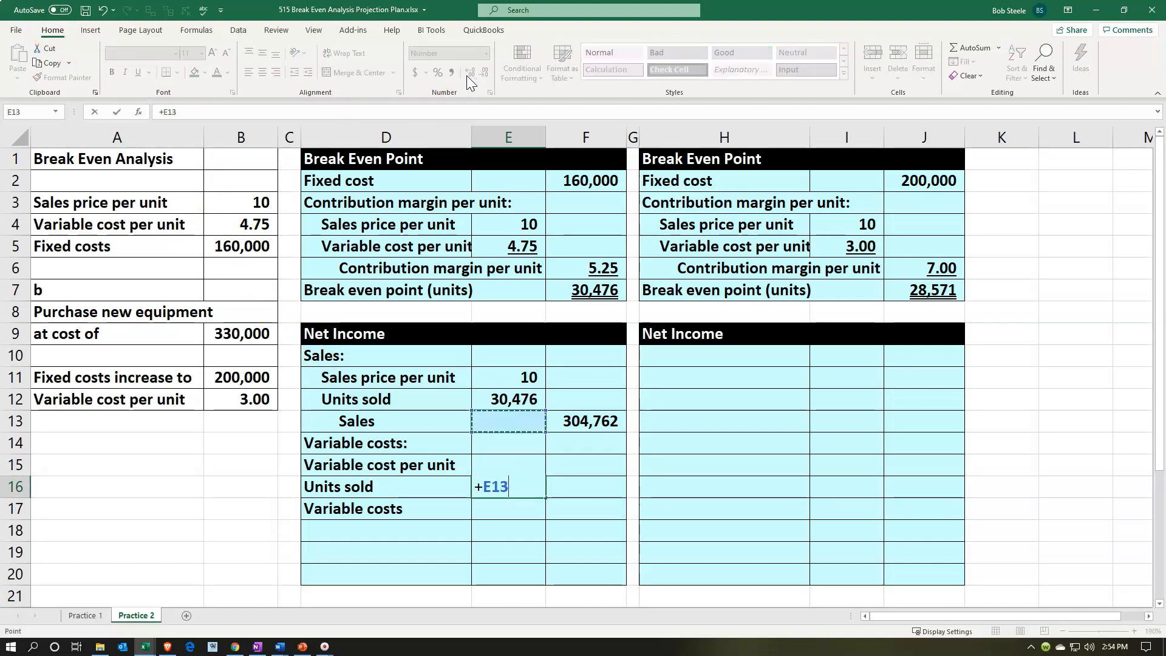
pyautogui.press('Right')
pyautogui.press('Up')
pyautogui.press('Return')
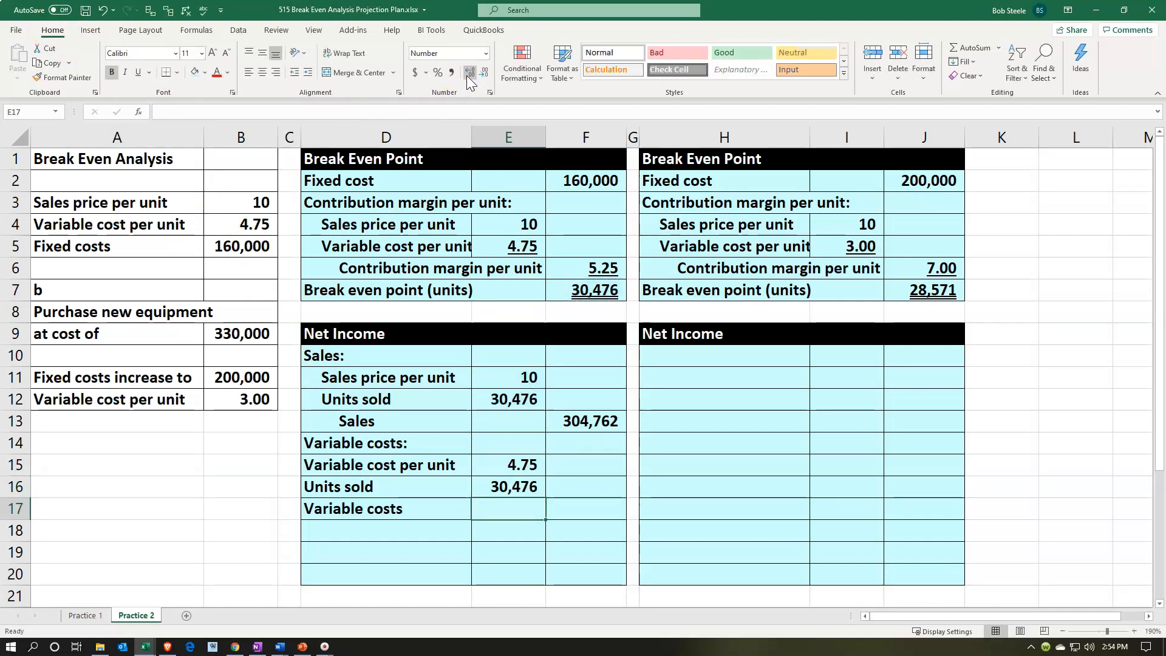
pyautogui.press('Up')
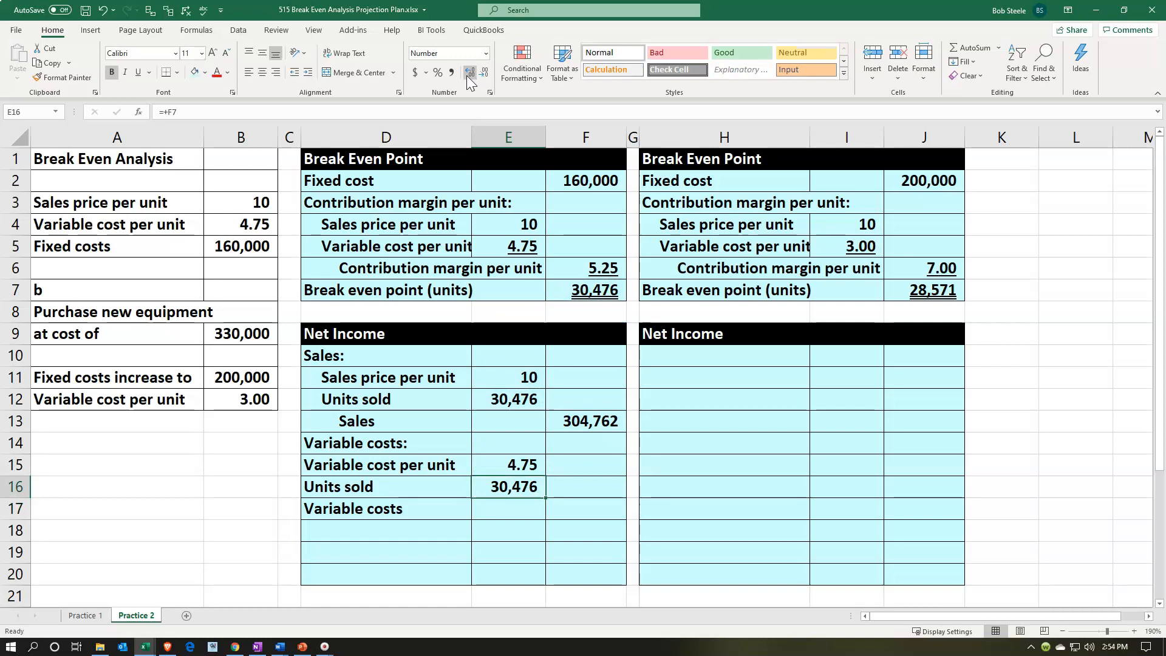
pyautogui.click(139, 73)
# Calculate variable costs in F17 by multiplying the variable cost per unit in E15 by the units sold in E16
pyautogui.press('Return')
pyautogui.press('Right')
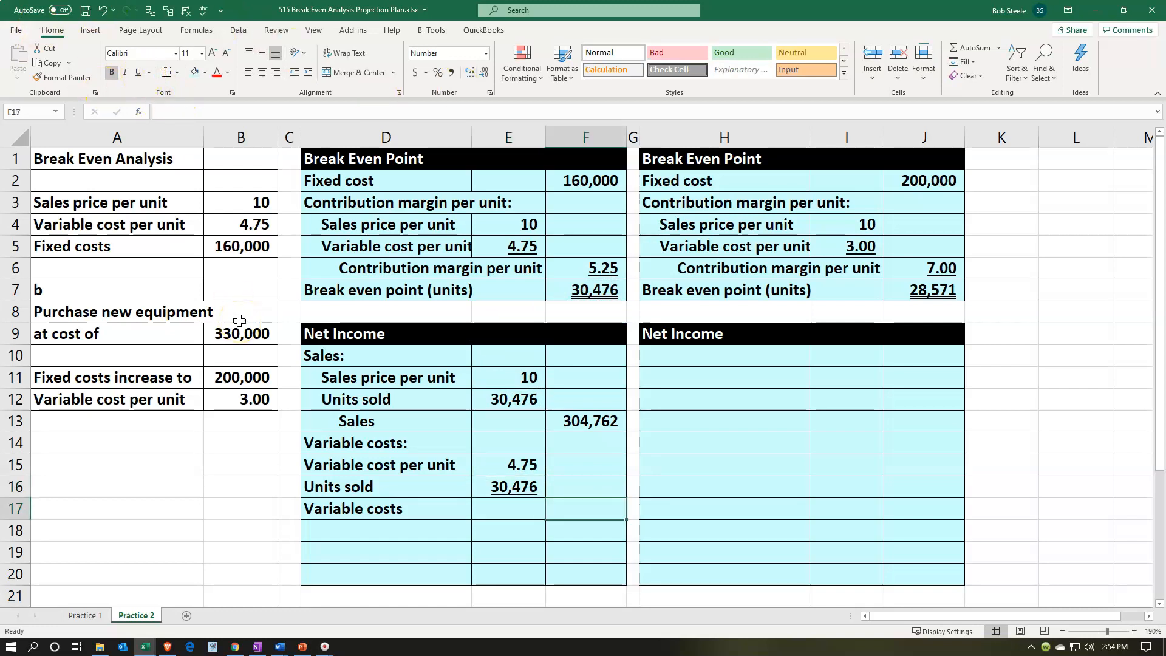
pyautogui.write('=')
pyautogui.press('Left')
pyautogui.press('Up')
pyautogui.press('Up')
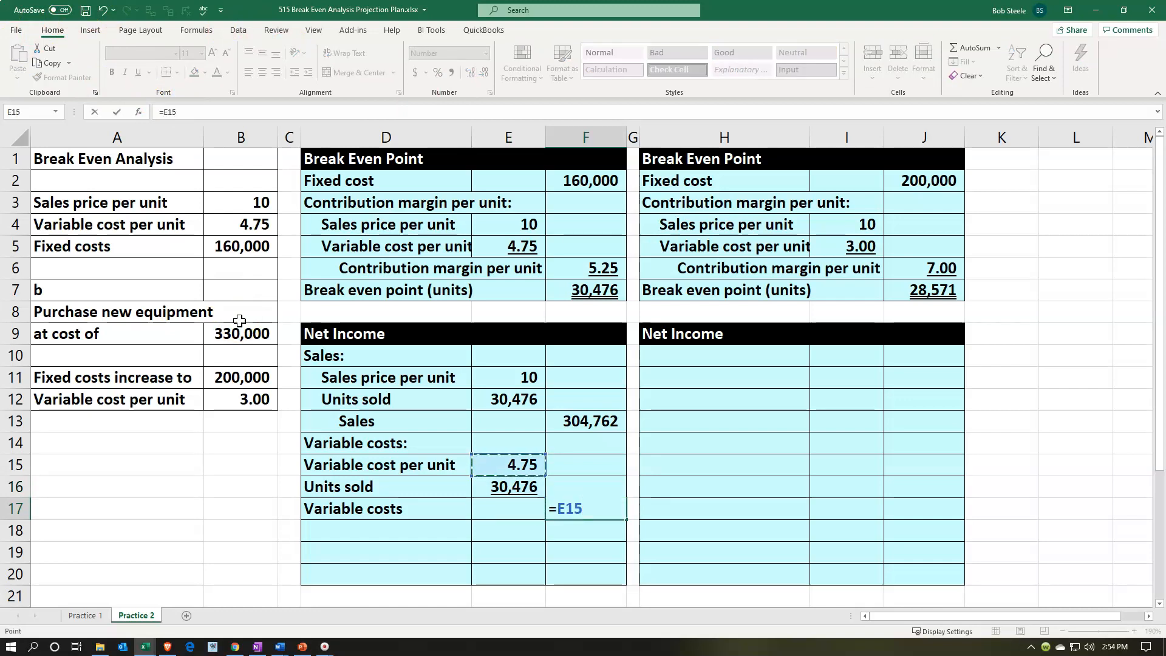
pyautogui.write('*')
pyautogui.press('Left')
pyautogui.press('Up')
pyautogui.hotkey('ctrl', 'Return')
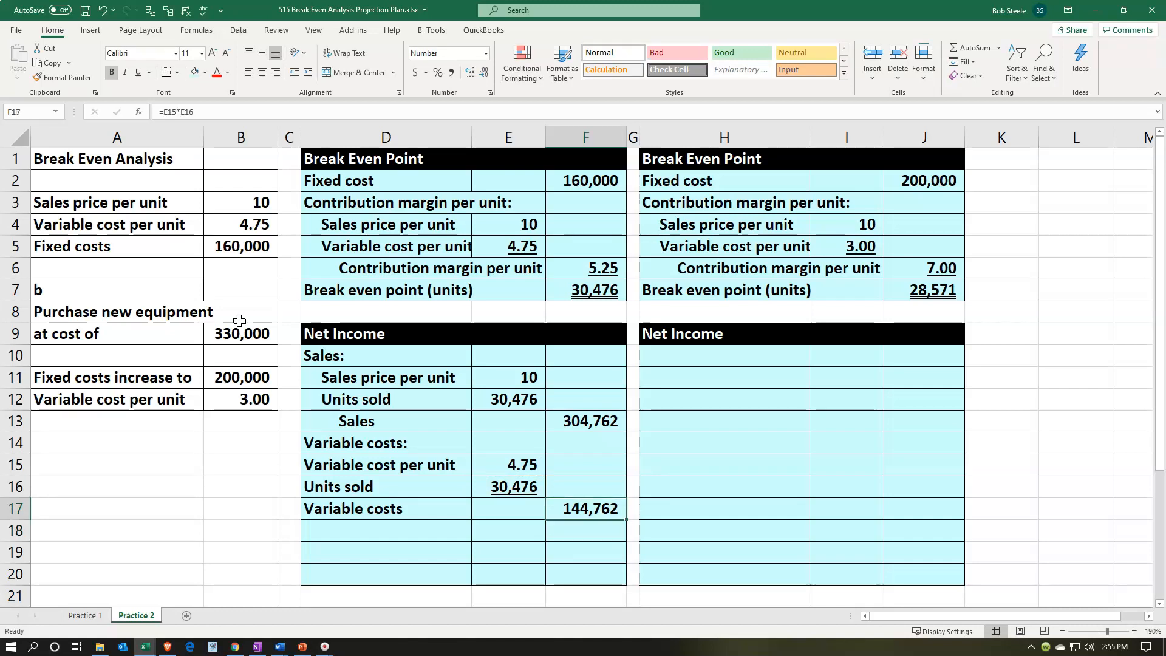
# Enter the label "Contribution margin" in D18
pyautogui.press('Left')
pyautogui.press('Left')
pyautogui.press('Down')
pyautogui.write('C')
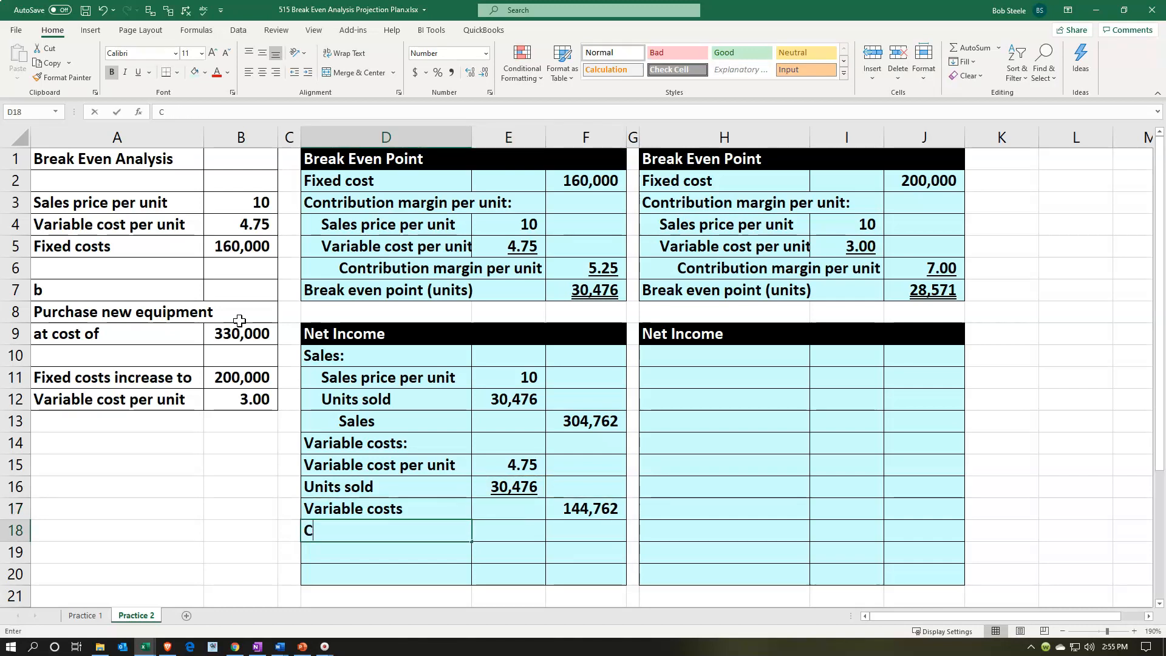
pyautogui.write('ontribution')
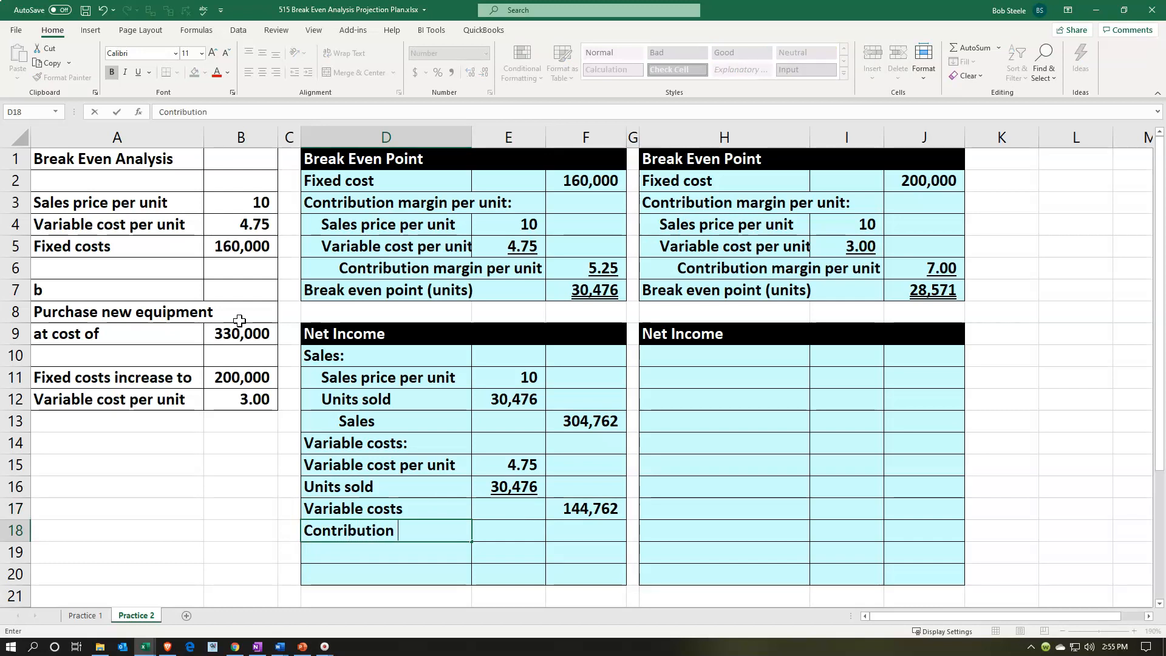
# Calculate the contribution margin in F18 as sales in F13 minus variable costs in F17
pyautogui.press('Right')
pyautogui.press('Right')
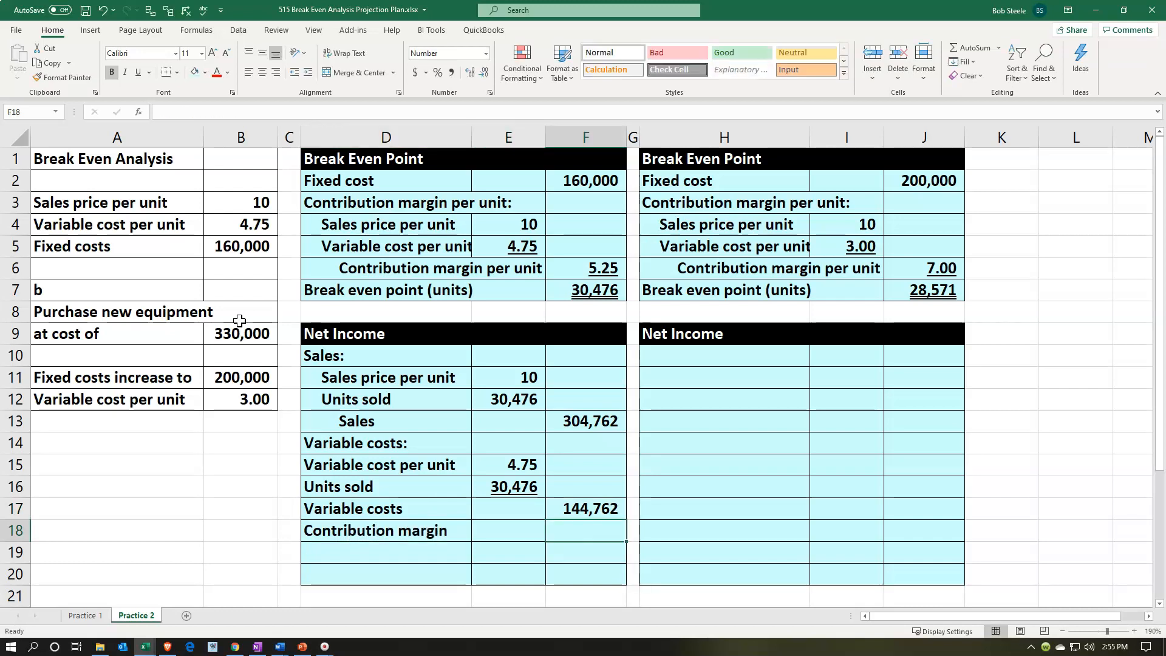
pyautogui.write('=')
pyautogui.press('Up')
pyautogui.press('Up')
pyautogui.press('Up')
pyautogui.press('Up')
pyautogui.press('Up')
pyautogui.write('-')
pyautogui.press('Up')
pyautogui.press('Return')
# Underline the variable costs amount in F17
pyautogui.press('Up')
pyautogui.press('Up')
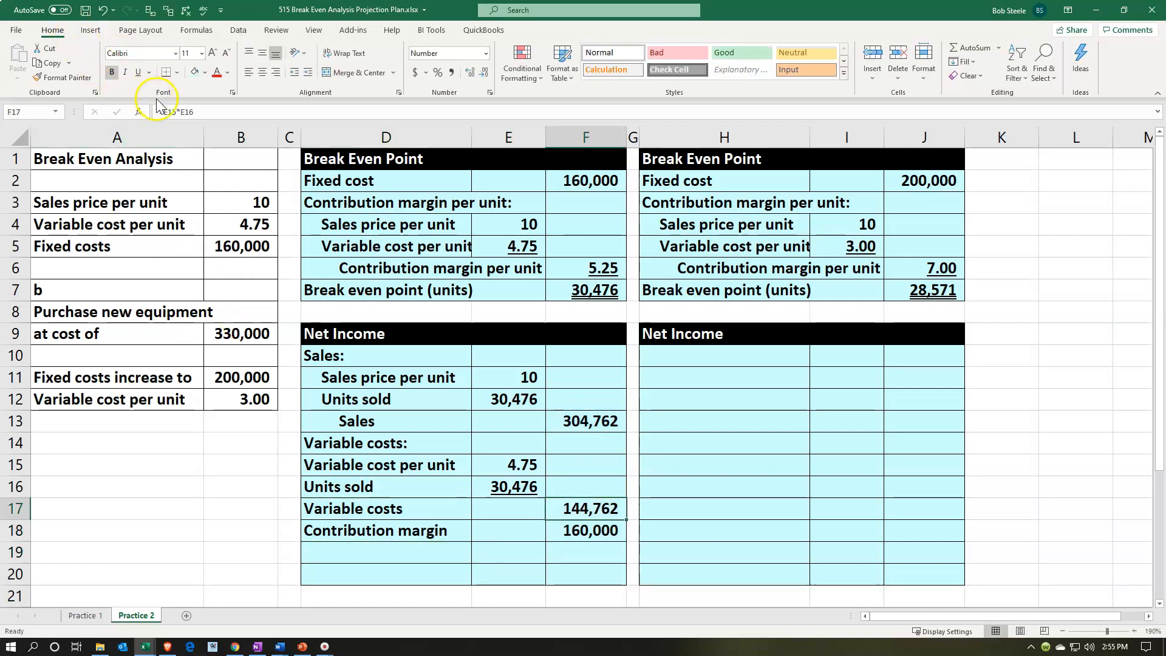
pyautogui.press('Down')
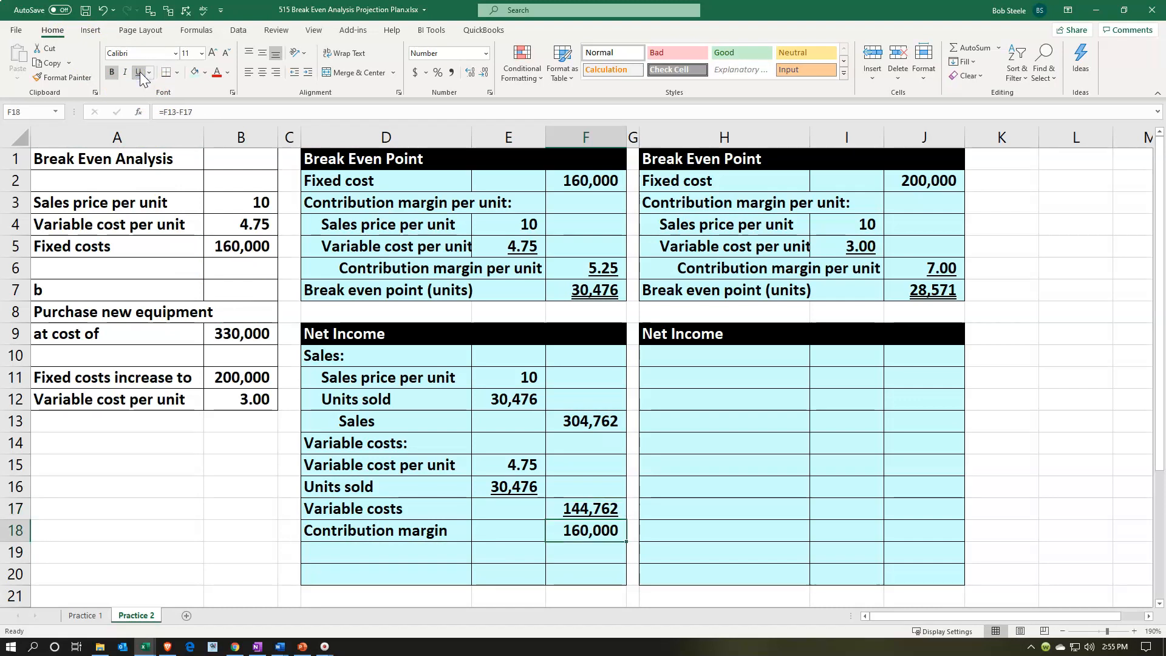
# Enter the label "Fixed costs" in D19
pyautogui.press('Left')
pyautogui.press('Left')
pyautogui.press('Down')
pyautogui.write('Fi')
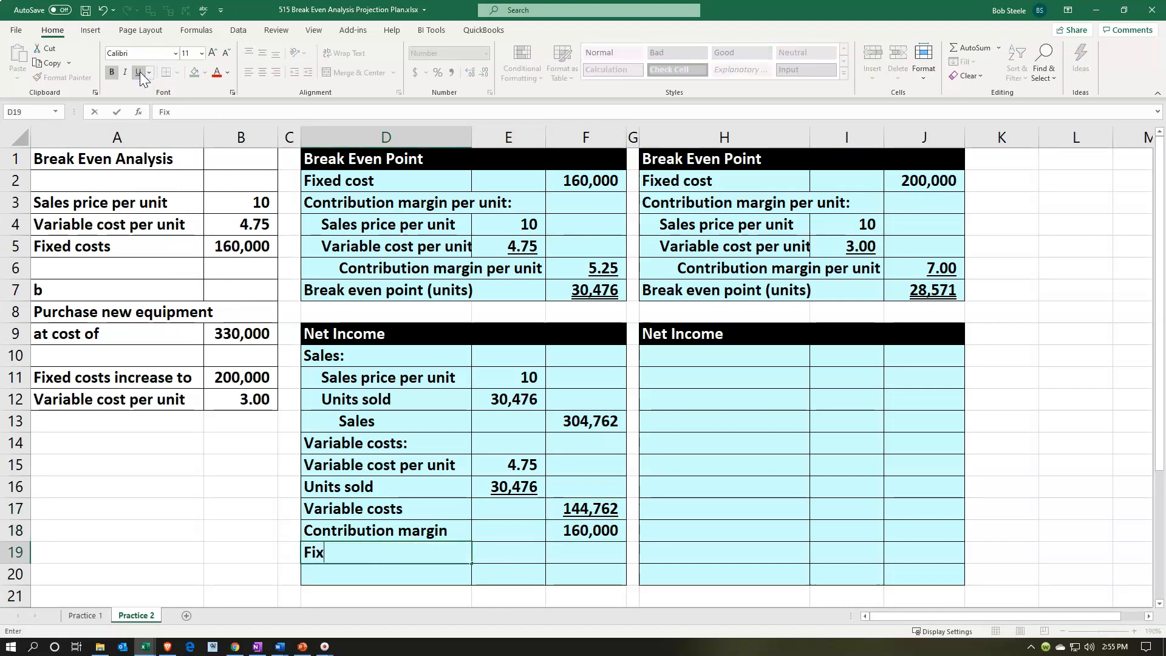
pyautogui.write('xed costs')
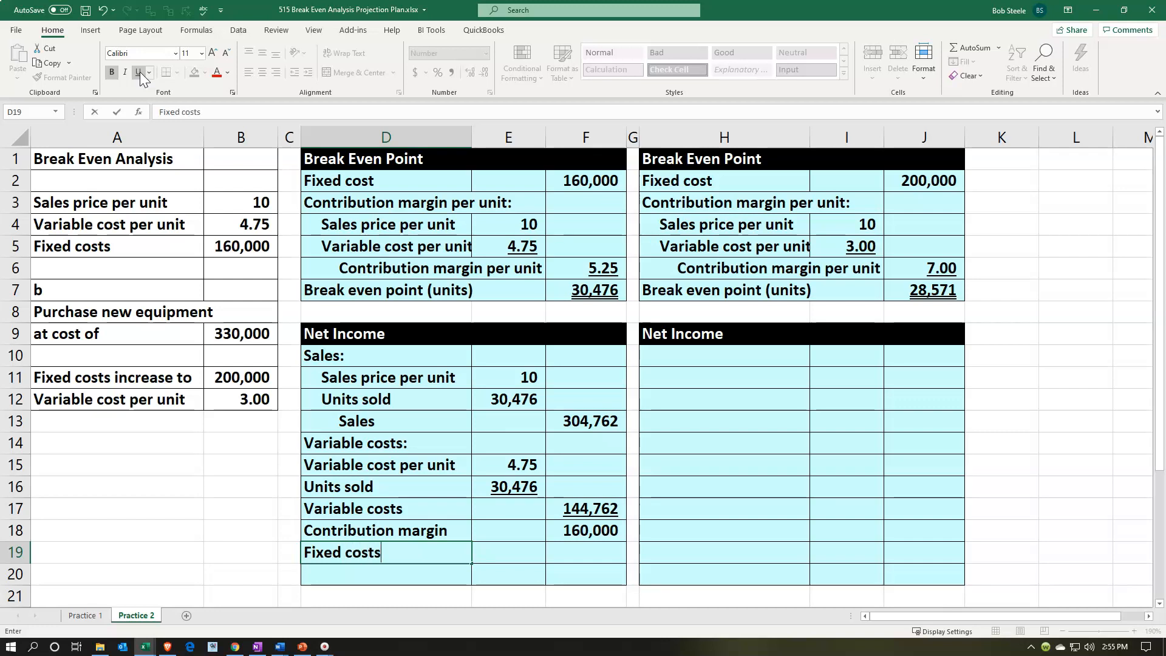
# Link the fixed costs amount in F19 to the original fixed costs in B5
pyautogui.press('Right')
pyautogui.press('Right')
pyautogui.write('+')
pyautogui.press('Up')
pyautogui.press('Left')
pyautogui.press('Left')
pyautogui.press('Left')
pyautogui.press('Left')
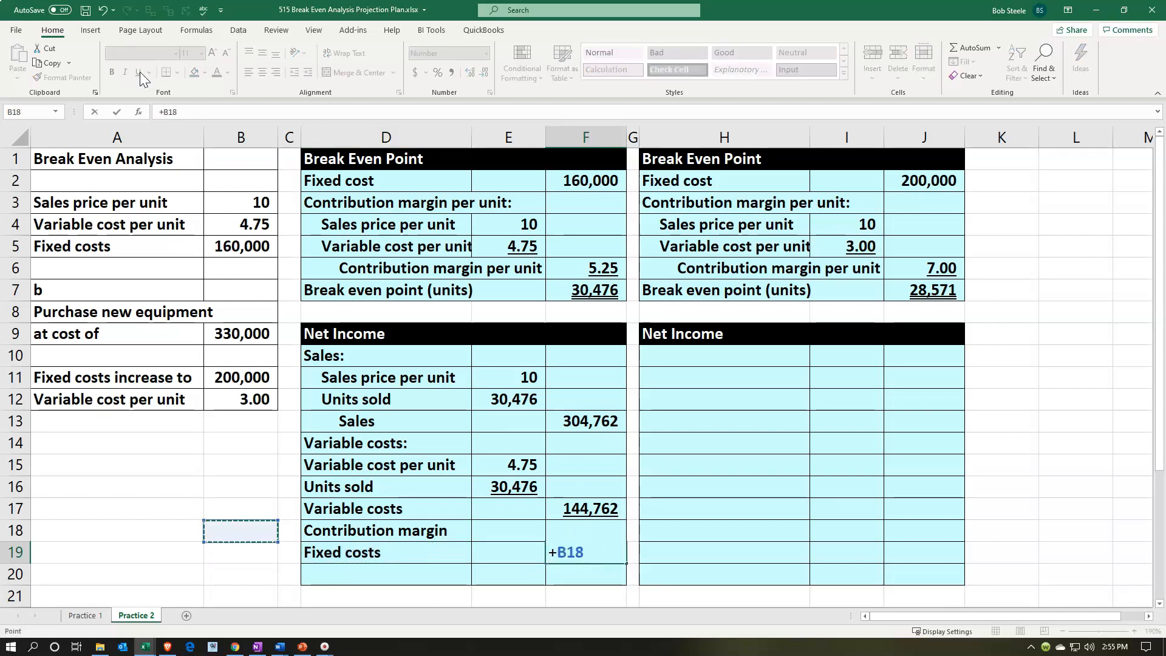
pyautogui.press('Up')
pyautogui.press('Up')
pyautogui.press('Up')
pyautogui.press('Up')
pyautogui.press('Up')
pyautogui.press('Up')
pyautogui.press('Up')
pyautogui.press('Up')
pyautogui.press('Up')
pyautogui.press('Up')
pyautogui.press('Up')
pyautogui.press('Up')
pyautogui.press('Up')
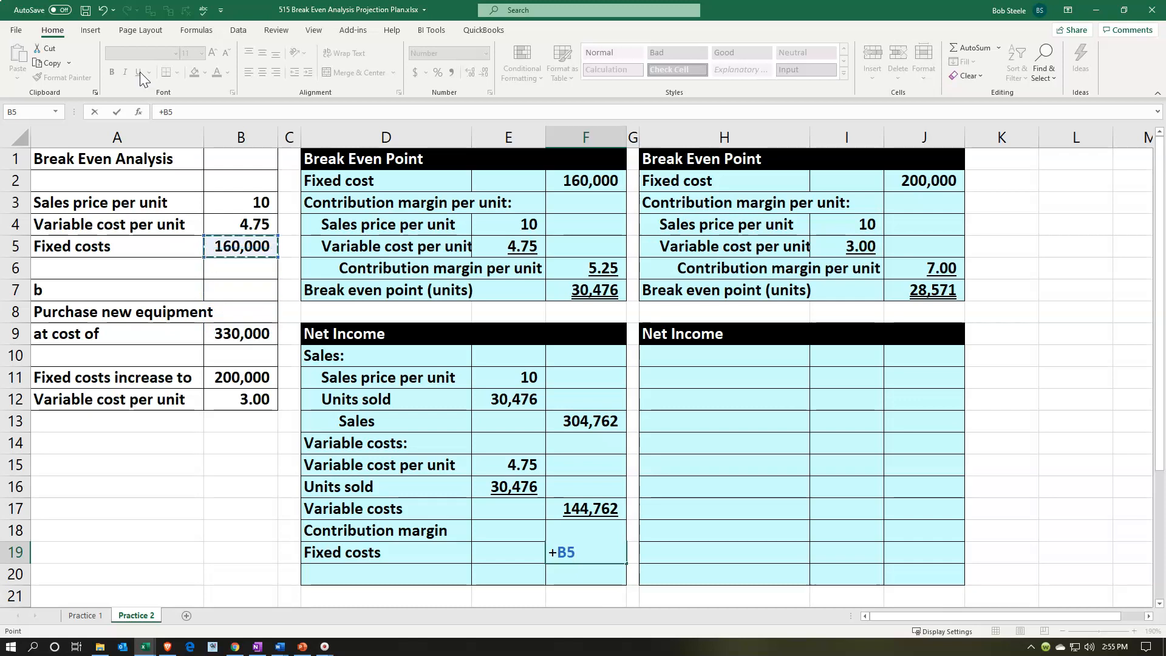
pyautogui.press('Return')
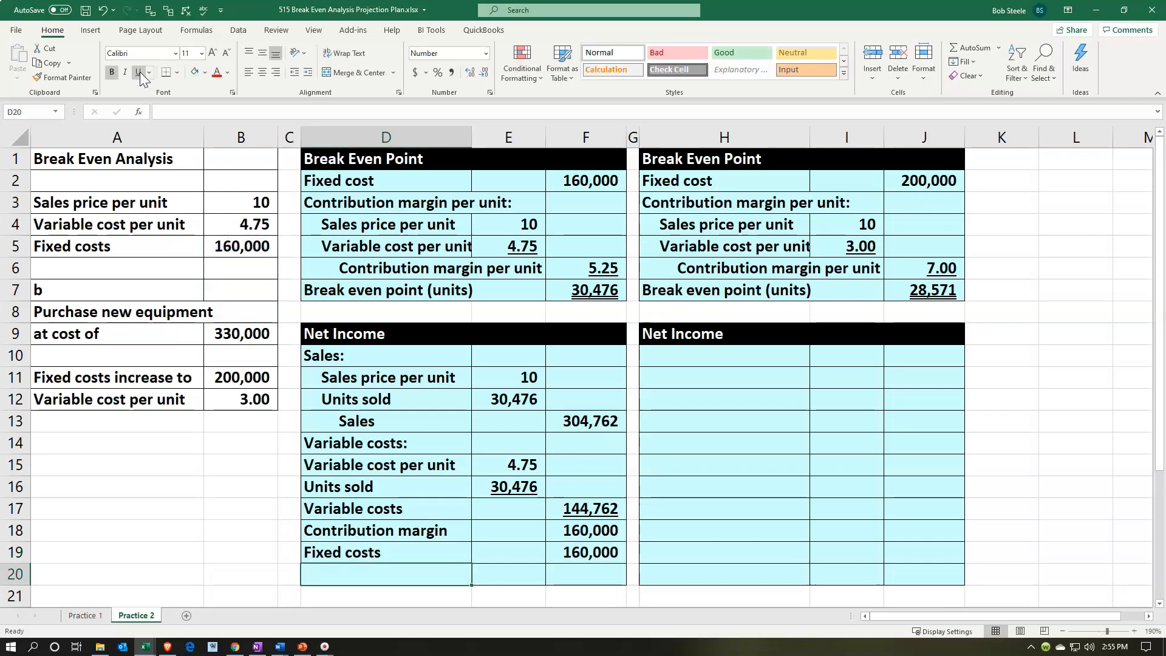
# Label D20 "Net income" and calculate it in F20 as contribution margin F18 minus fixed costs F19
pyautogui.write('Net income')
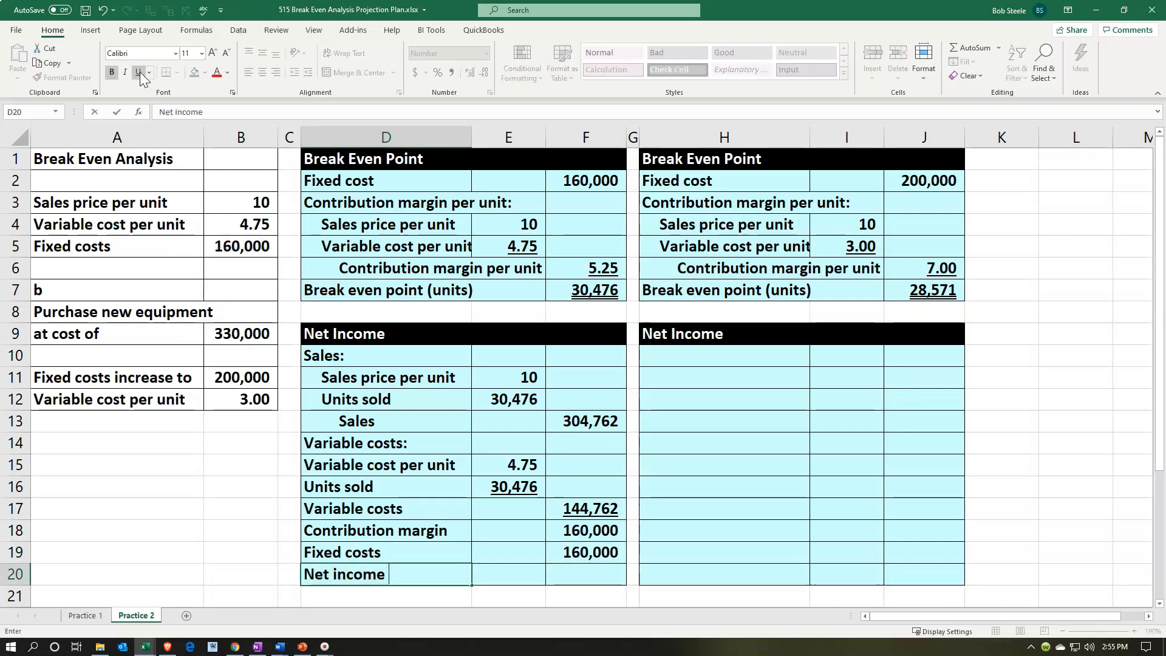
pyautogui.press('Tab')
pyautogui.press('Tab')
pyautogui.write('=')
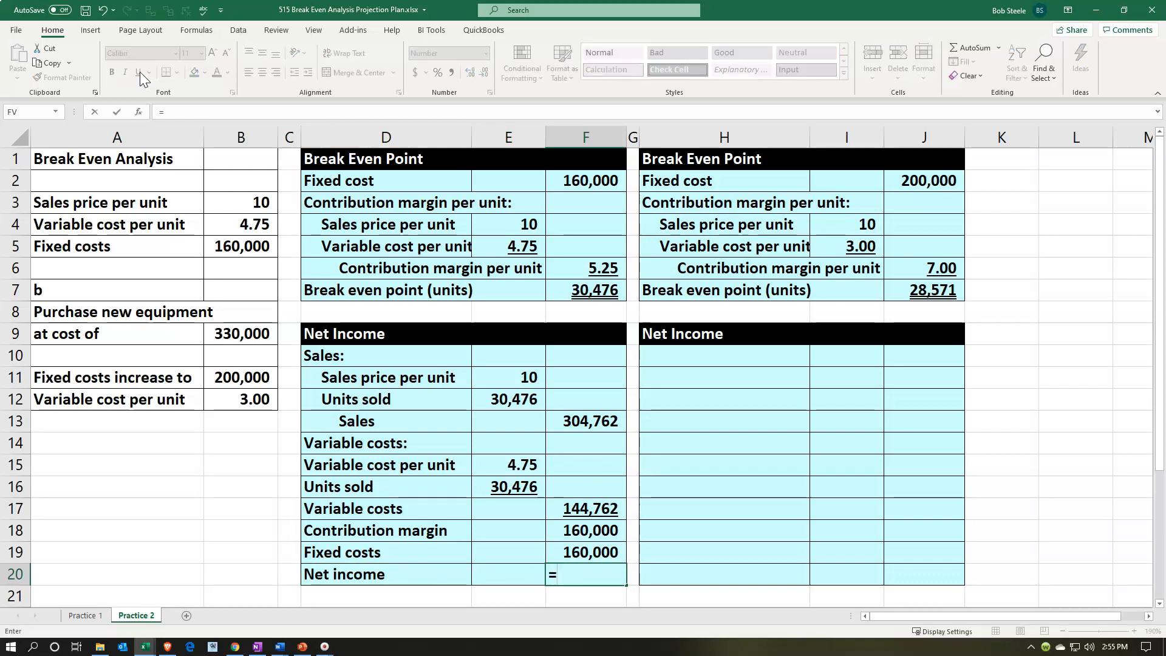
pyautogui.press('Up')
pyautogui.press('Up')
pyautogui.write('-')
pyautogui.press('Up')
pyautogui.press('Return')
# Underline the fixed costs in F19 and double-underline the net income in F20
pyautogui.press('Up')
pyautogui.press('Up')
pyautogui.press('Right')
pyautogui.press('Right')
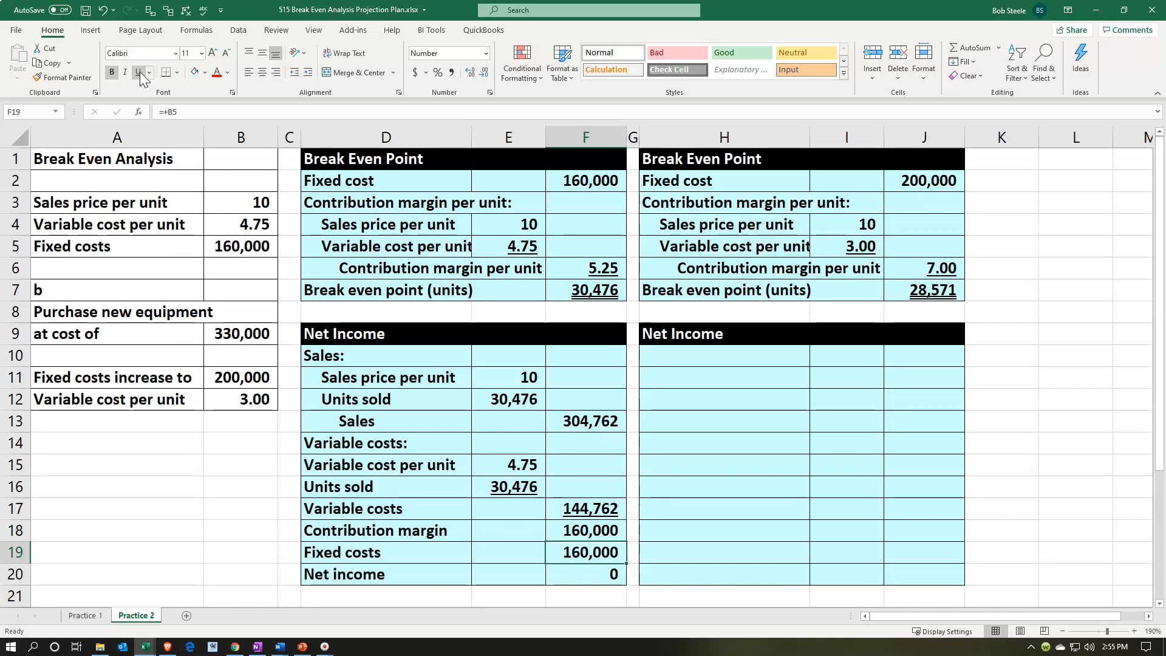
pyautogui.click(139, 73)
pyautogui.click(586, 580)
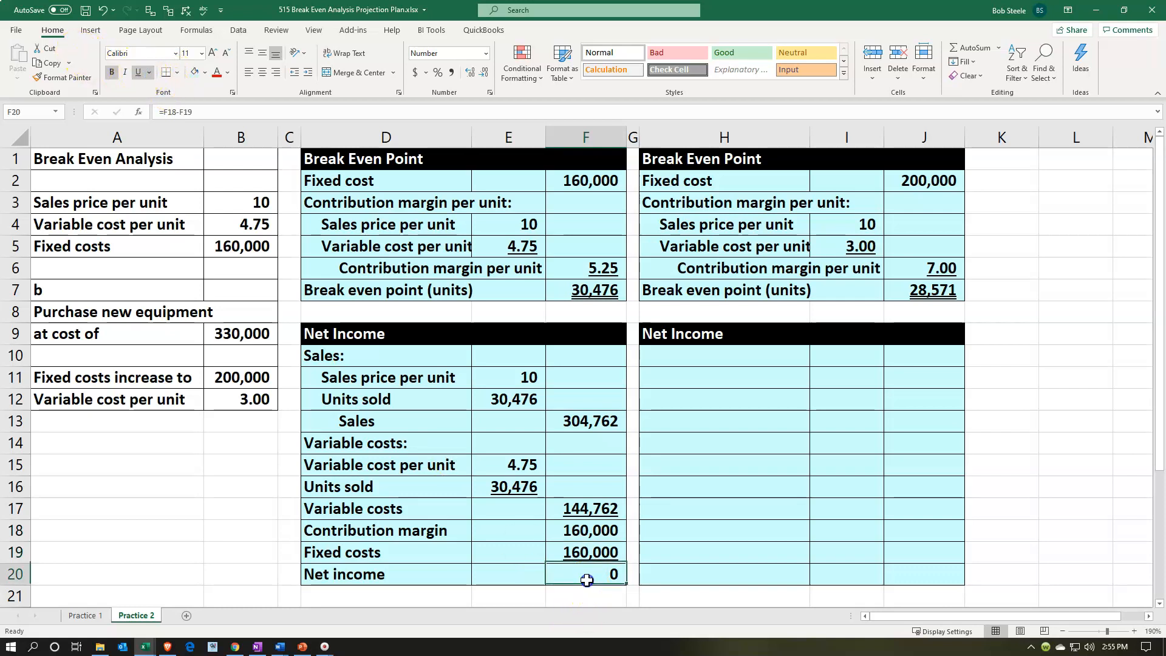
pyautogui.click(149, 72)
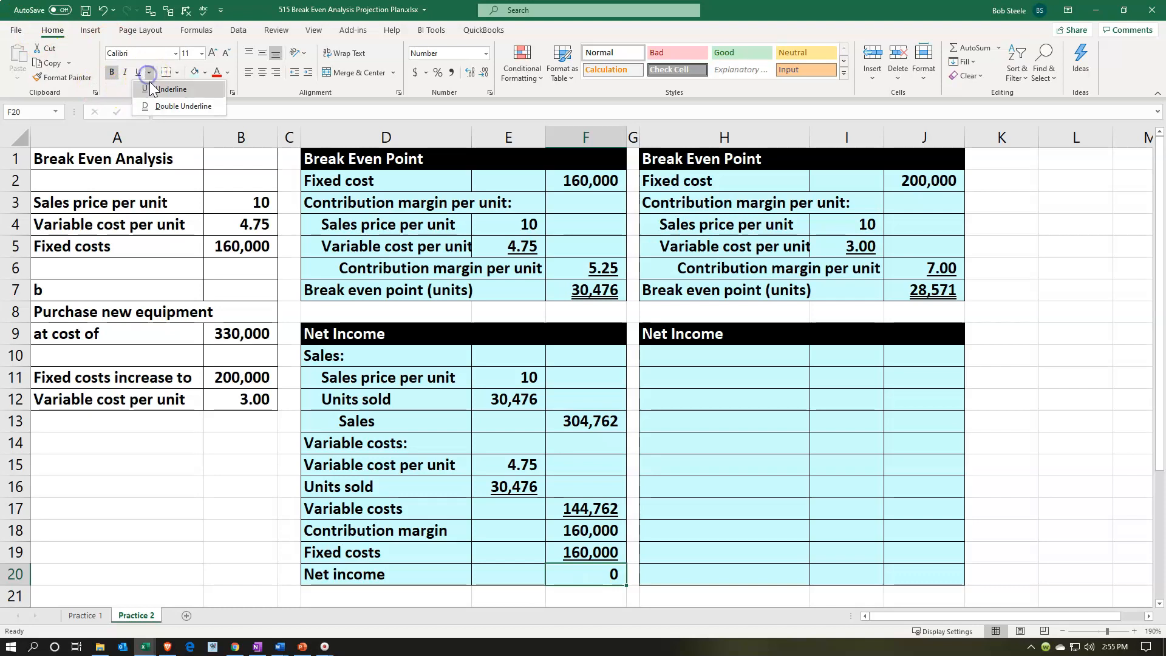
pyautogui.click(183, 106)
# Link H10 to the "Sales:" label in D10 and fill the formula down through H20
pyautogui.click(668, 352)
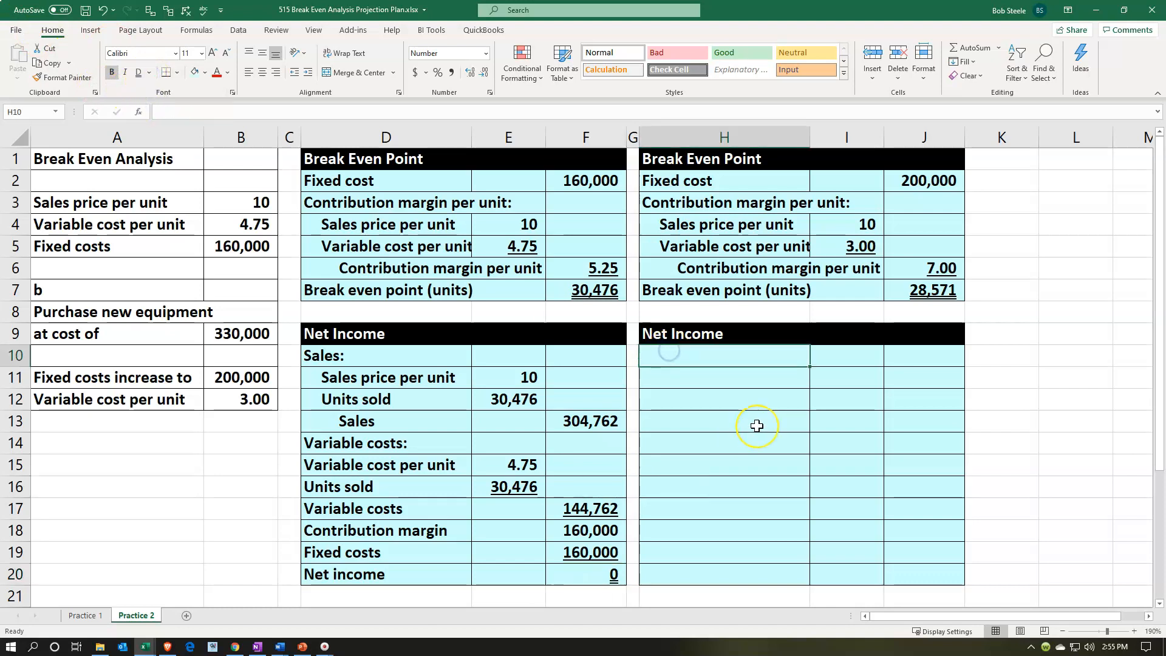
pyautogui.write('=')
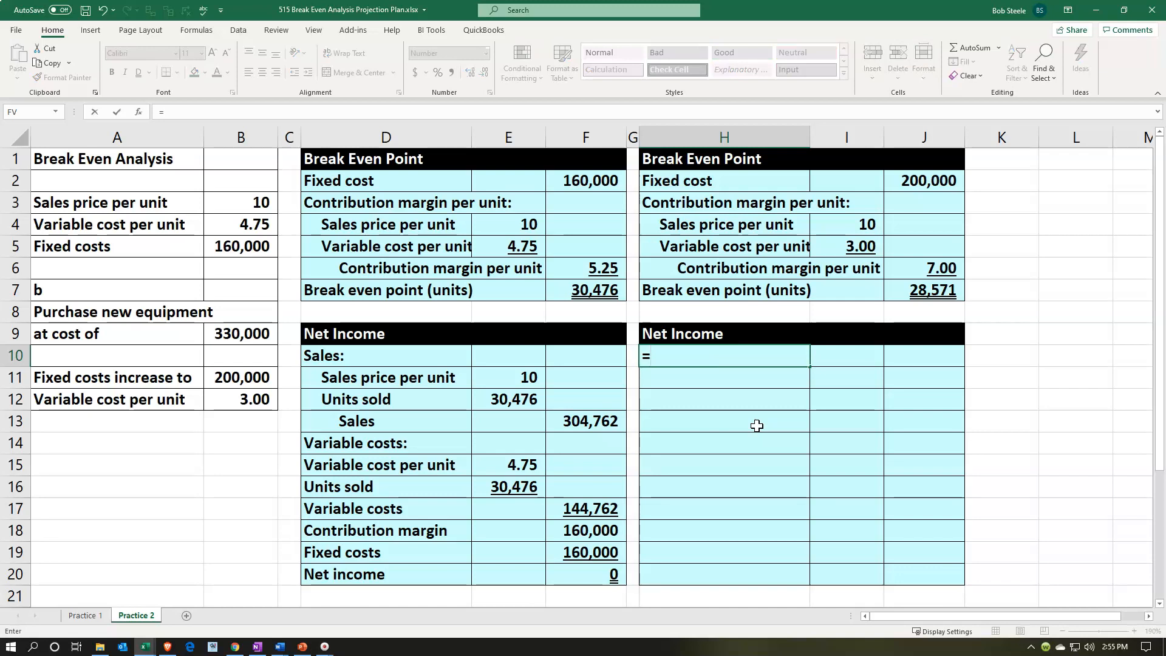
pyautogui.press('Left')
pyautogui.press('Left')
pyautogui.press('Left')
pyautogui.press('Left')
pyautogui.press('Return')
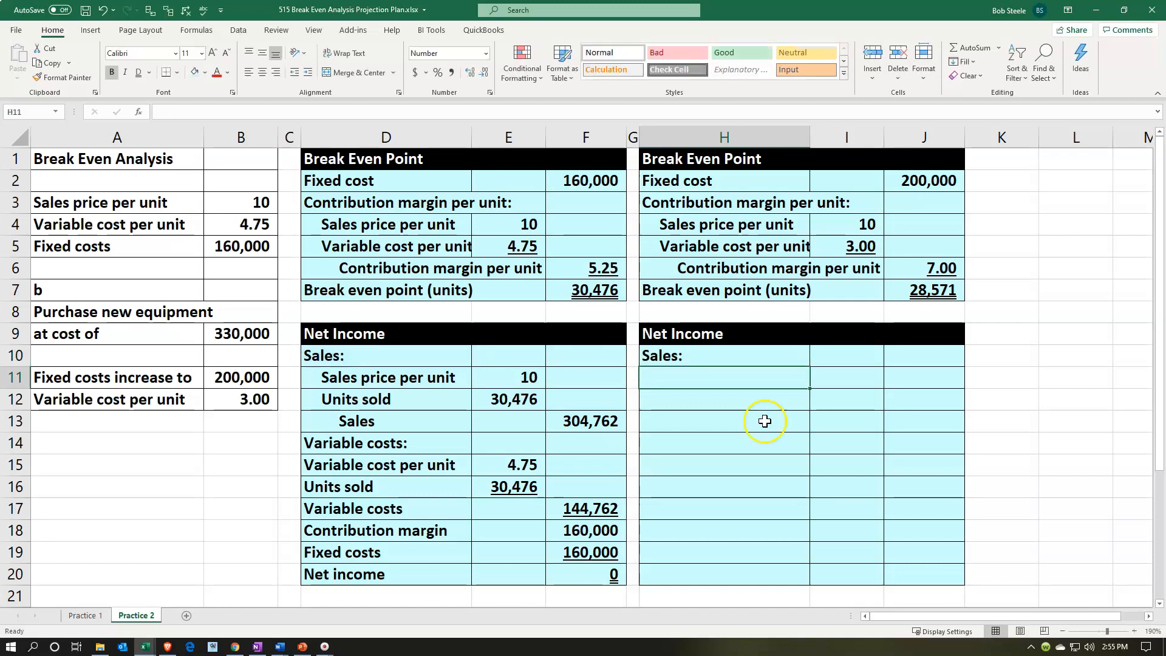
pyautogui.click(786, 360)
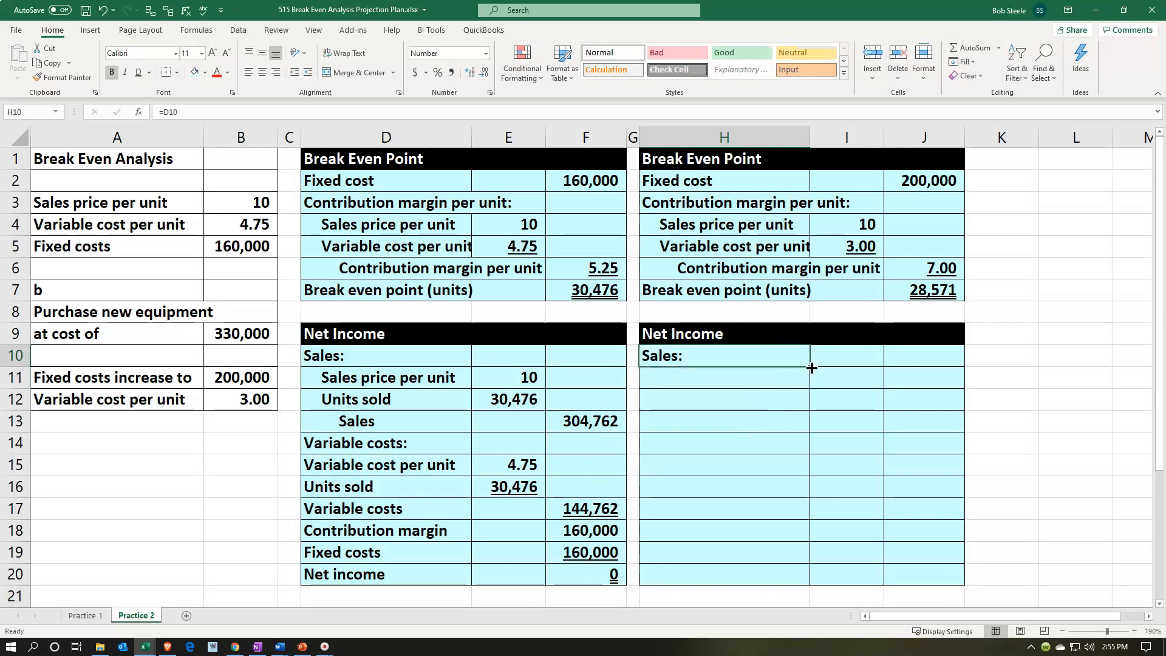
pyautogui.moveTo(811, 367); pyautogui.dragTo(803, 576)
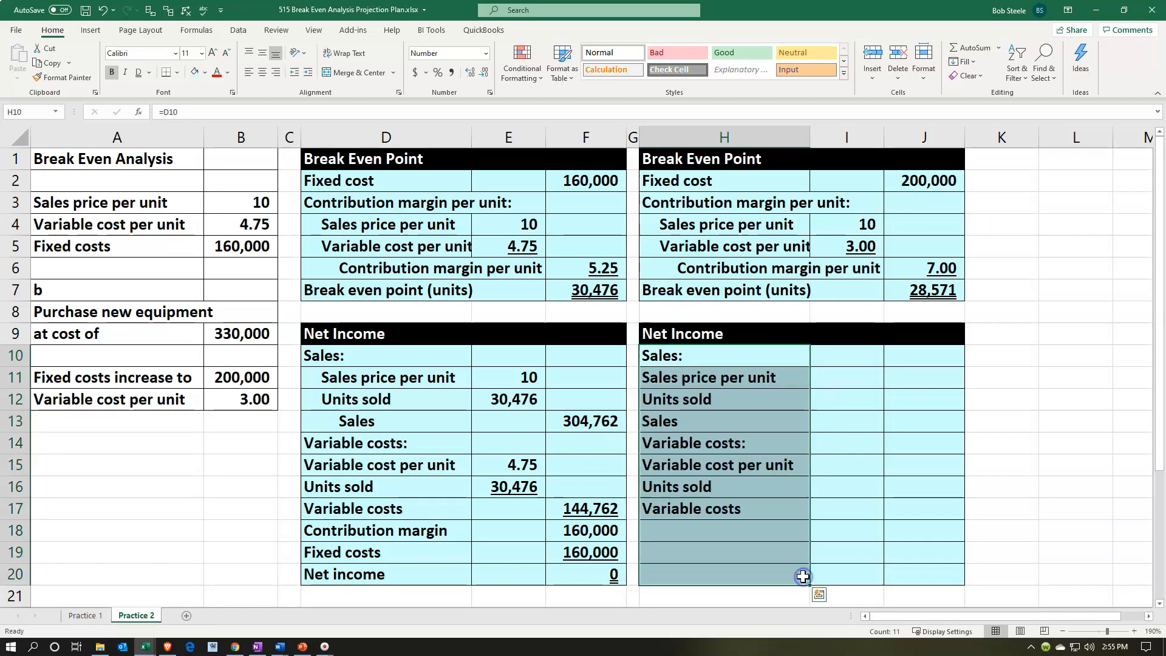
# Copy the formatting of the first net income table, D10:F20, onto the second one starting at H10
pyautogui.click(382, 358)
pyautogui.moveTo(383, 387); pyautogui.dragTo(600, 565)
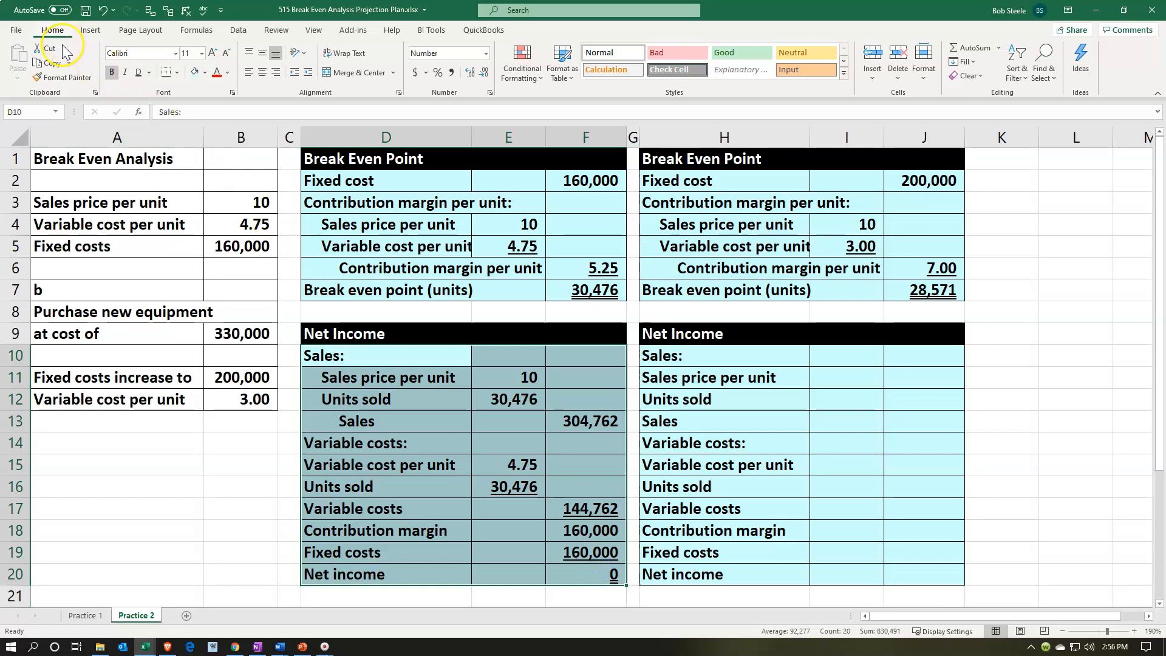
pyautogui.click(63, 77)
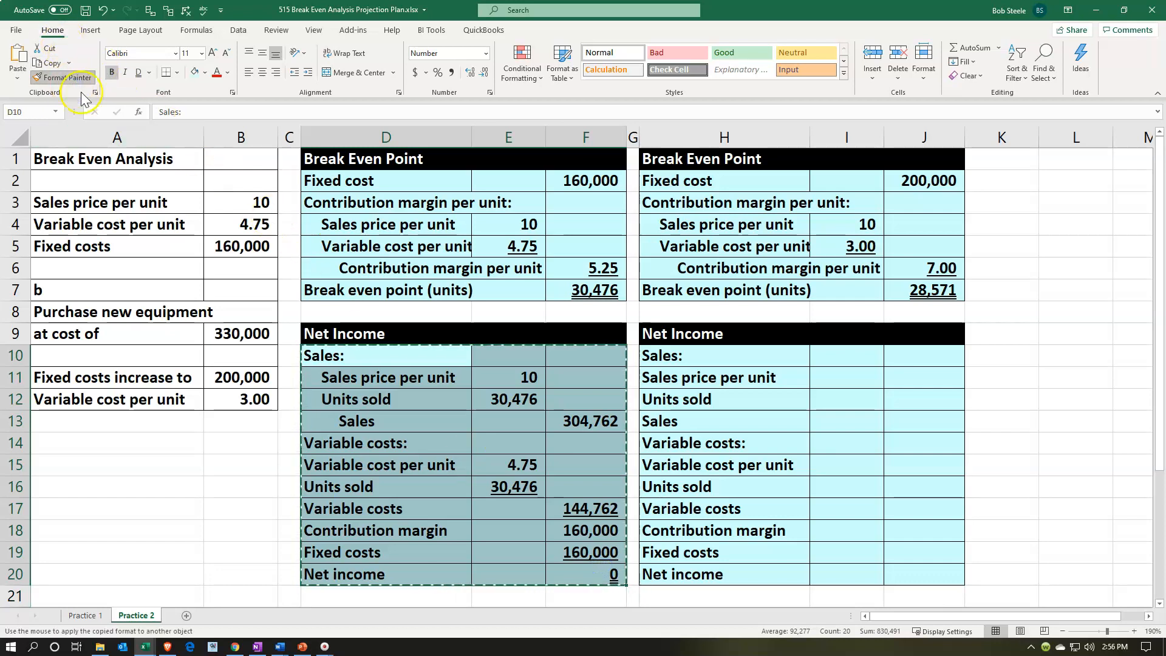
pyautogui.click(688, 359)
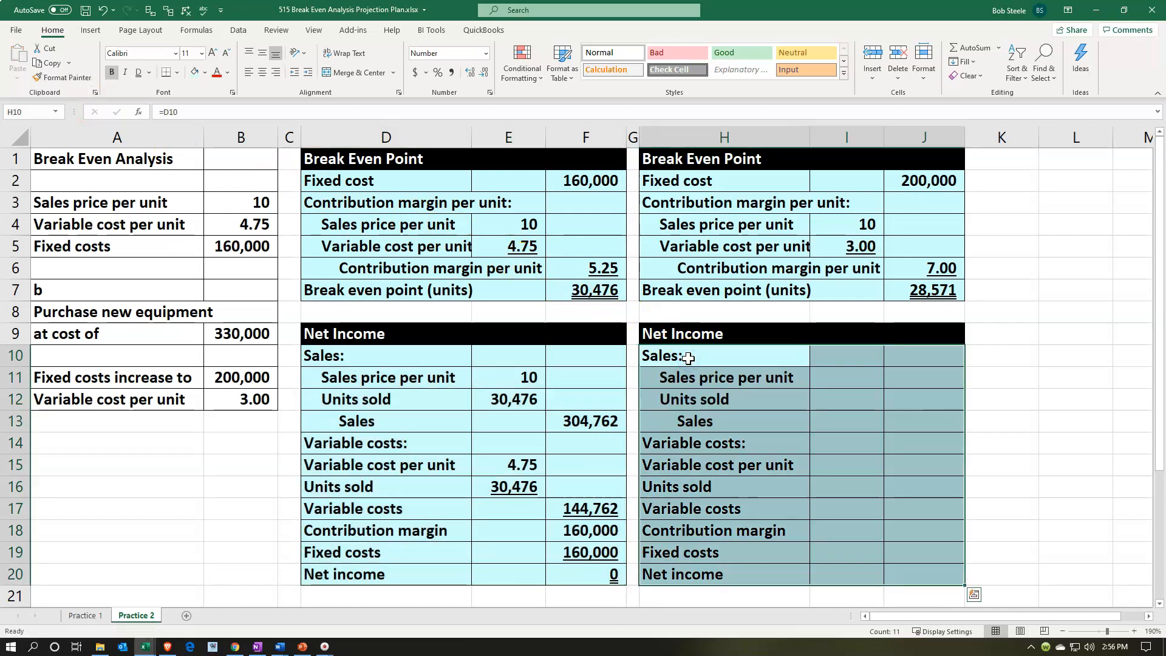
pyautogui.click(816, 381)
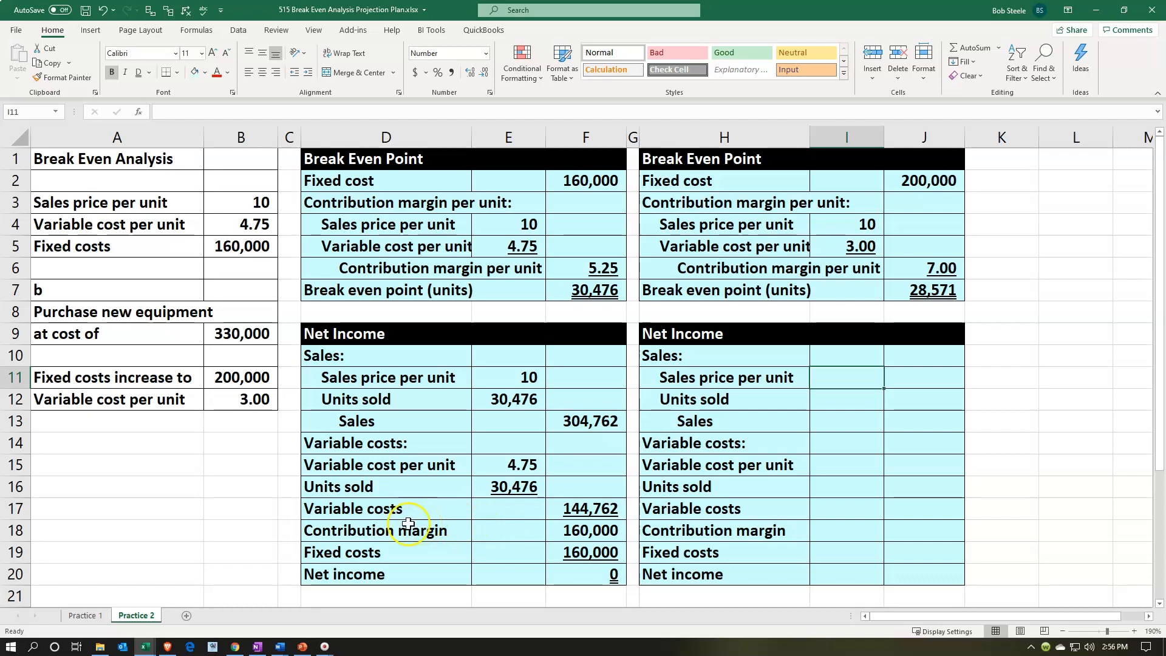
# Indent the labels in D15:D17 one level and indent "Variable costs" in D17 one level further
pyautogui.moveTo(391, 465); pyautogui.dragTo(397, 510)
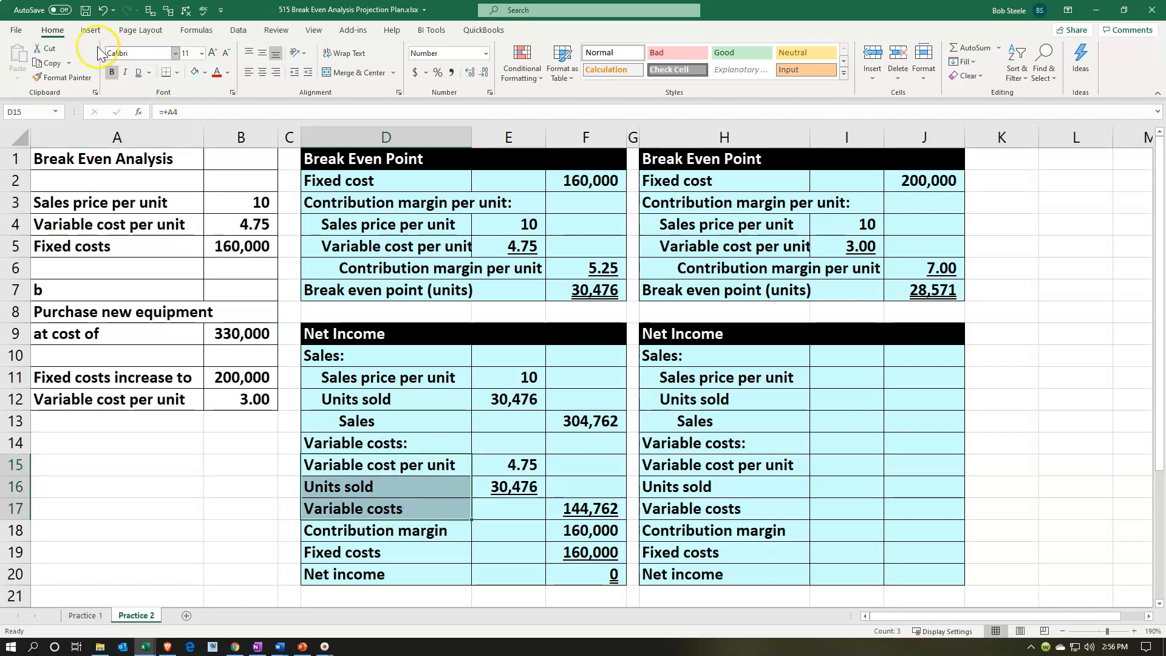
pyautogui.click(308, 73)
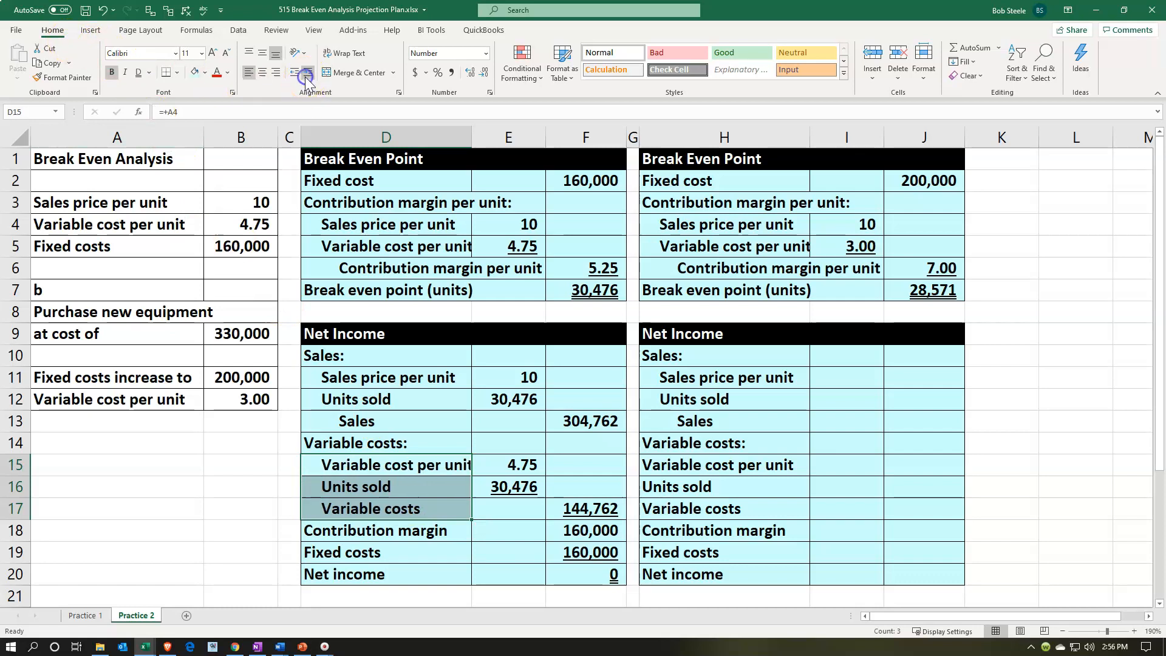
pyautogui.click(430, 514)
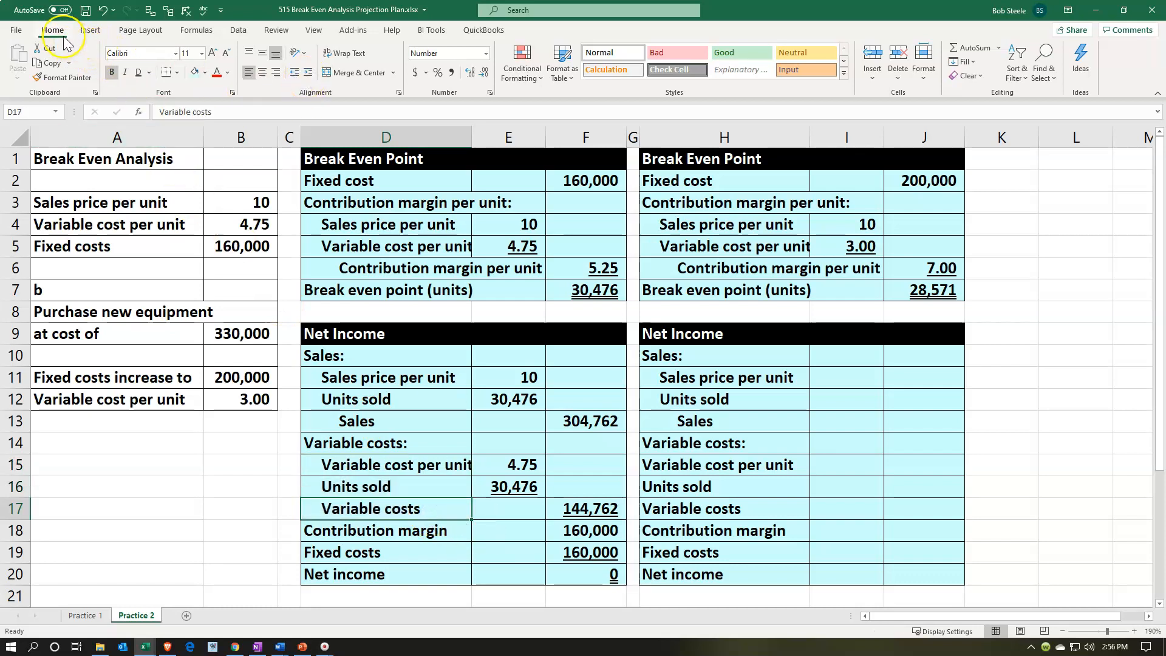
pyautogui.click(308, 72)
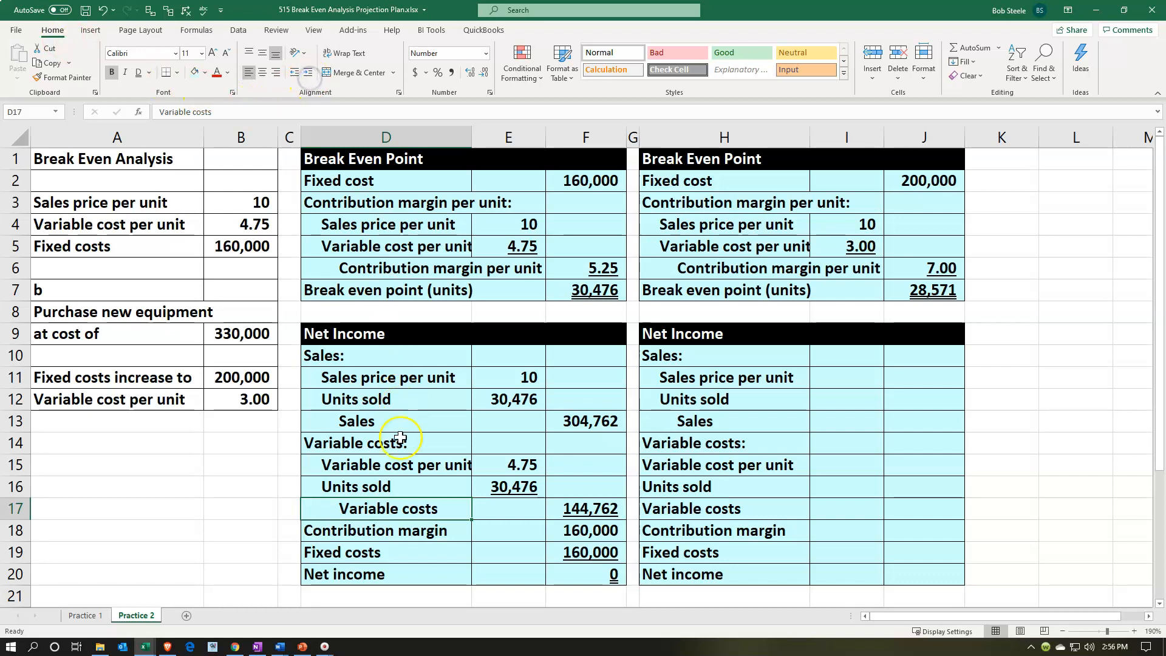
# Reapply the updated formatting of D10:F20 to the second net income table starting at H10 with Format Painter
pyautogui.moveTo(376, 356)
pyautogui.mouseDown()
pyautogui.moveTo(528, 404)
pyautogui.moveTo(544, 511)
pyautogui.moveTo(573, 574)
pyautogui.mouseUp()
pyautogui.click(56, 83)
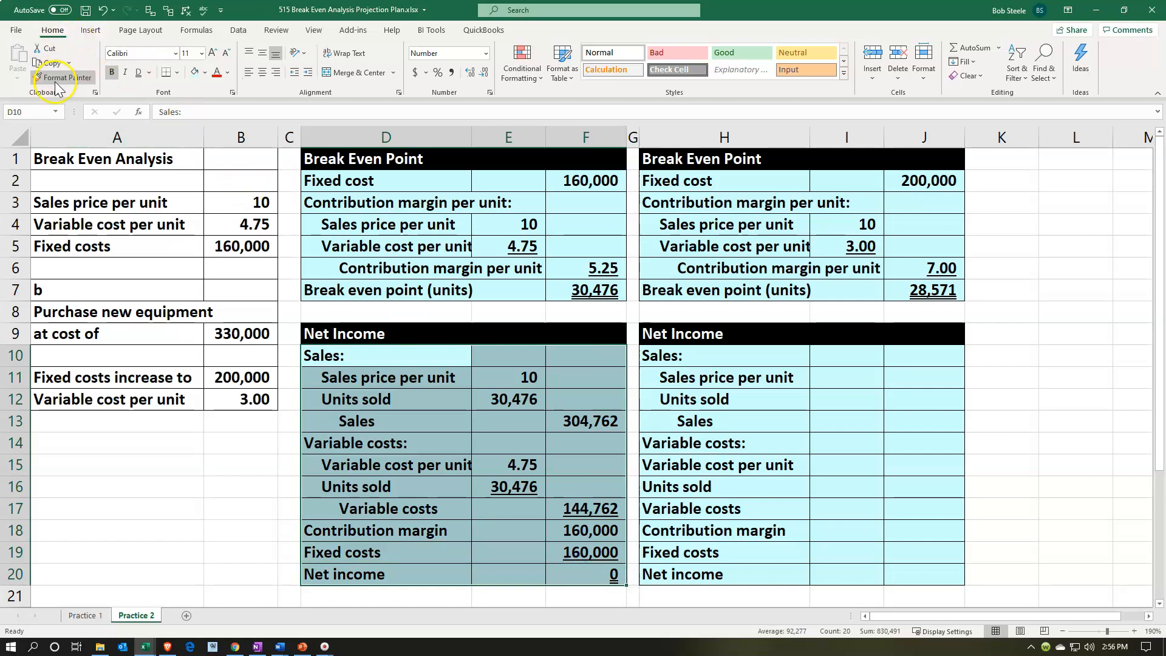
pyautogui.click(57, 79)
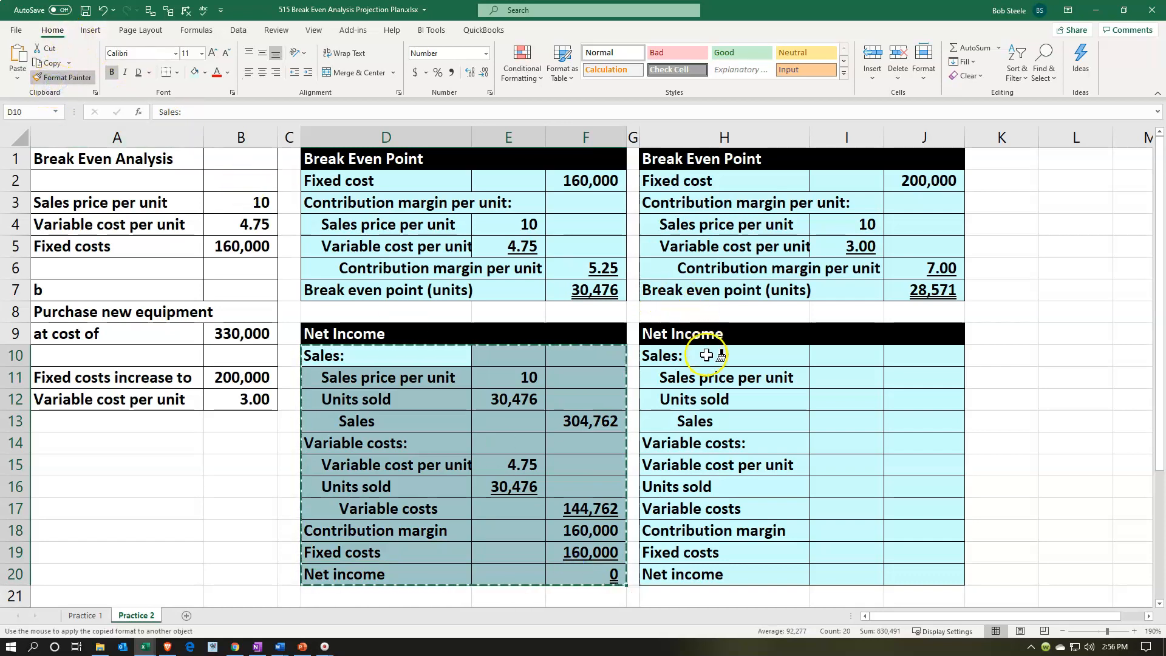
pyautogui.click(706, 356)
pyautogui.click(723, 416)
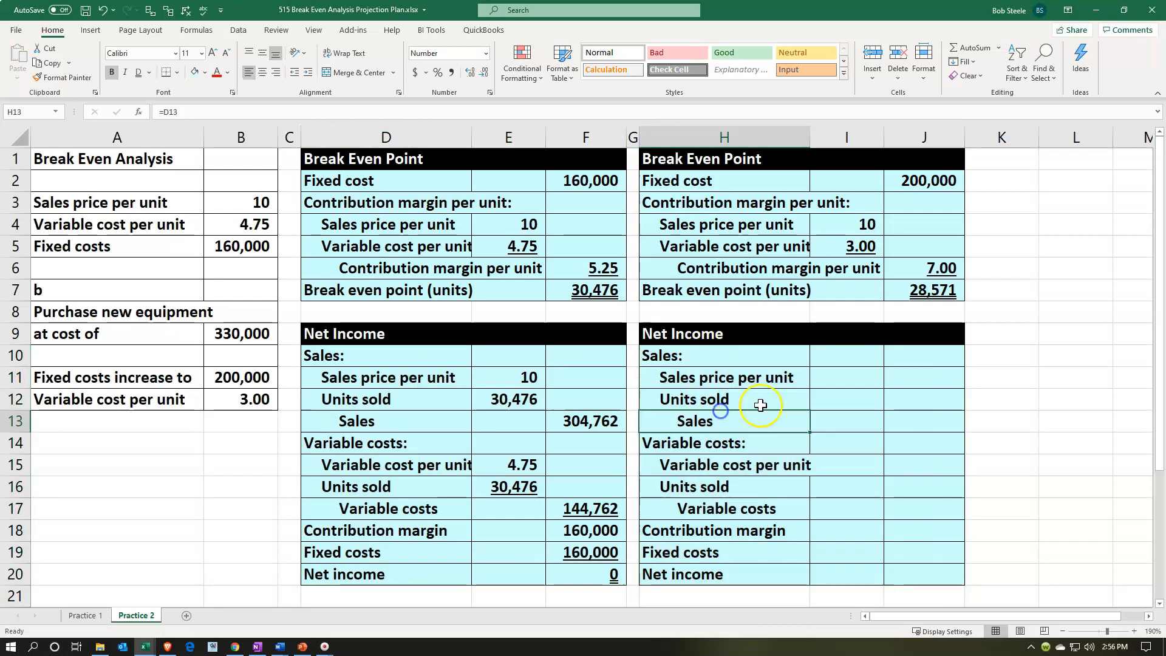
pyautogui.click(849, 378)
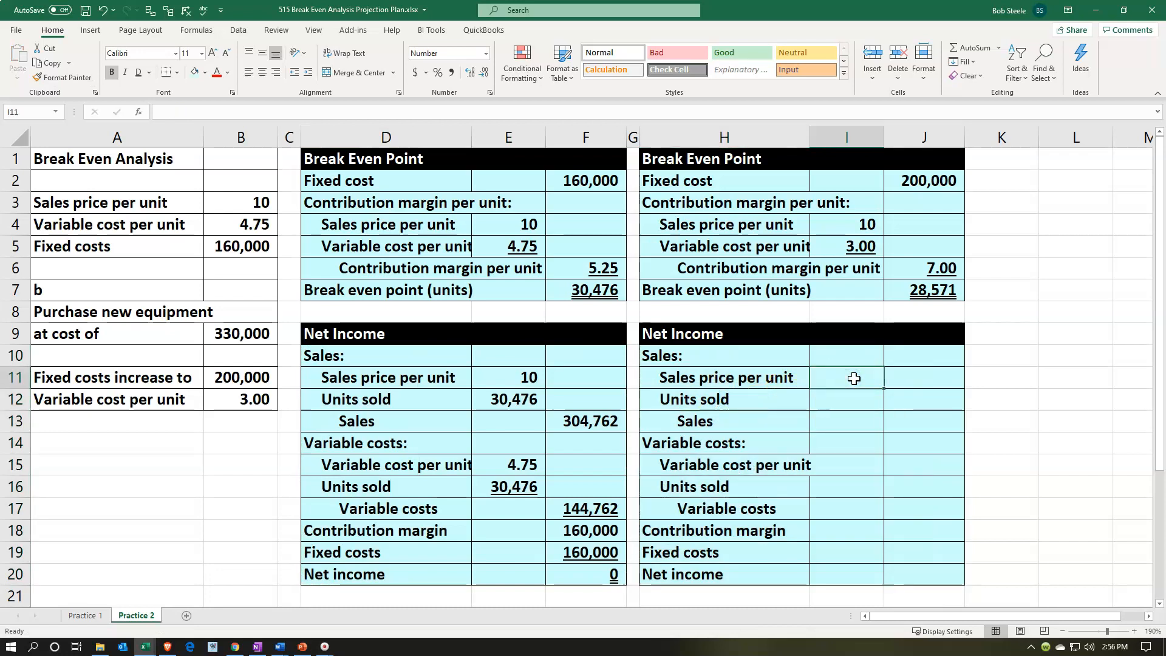
# Link the sales price per unit in I11 of the second net income table to B3
pyautogui.write('=')
pyautogui.press('Left')
pyautogui.press('Left')
pyautogui.press('Left')
pyautogui.press('Left')
pyautogui.press('Left')
pyautogui.press('Left')
pyautogui.press('Up')
pyautogui.press('Up')
pyautogui.press('Up')
pyautogui.press('Up')
pyautogui.press('Up')
pyautogui.press('Up')
pyautogui.press('Up')
pyautogui.press('Up')
pyautogui.press('Left')
pyautogui.press('Return')
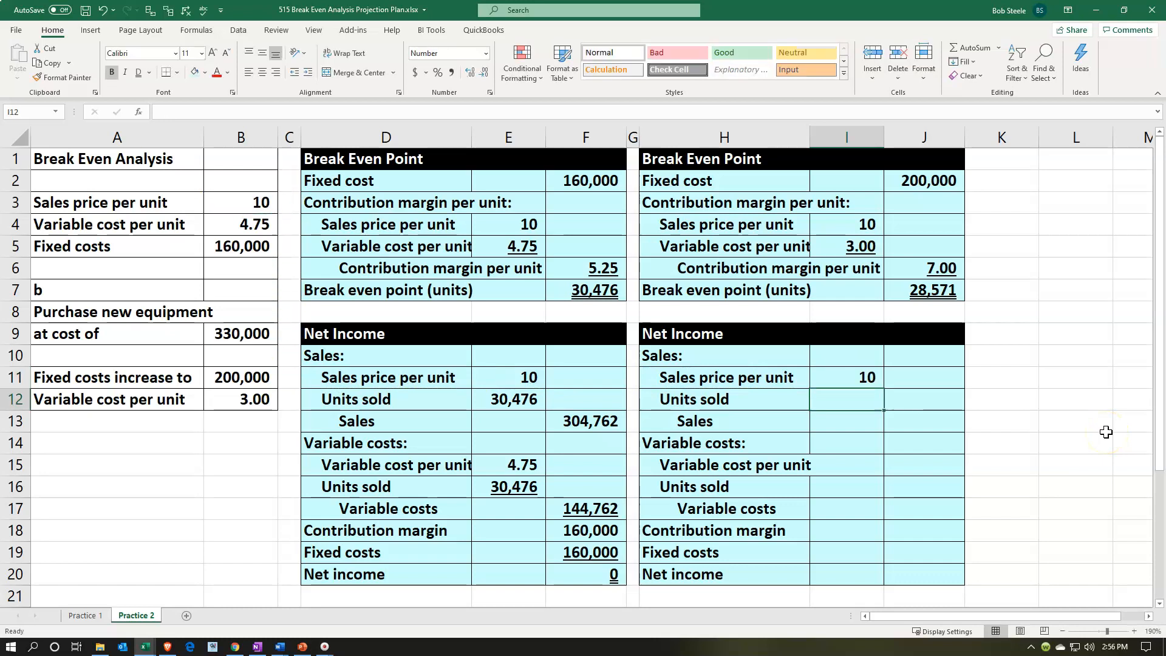
# Link the units sold in I12 to the new break-even point in J7
pyautogui.write('=')
pyautogui.press('Up')
pyautogui.press('Up')
pyautogui.press('Up')
pyautogui.press('Up')
pyautogui.press('Up')
pyautogui.press('Right')
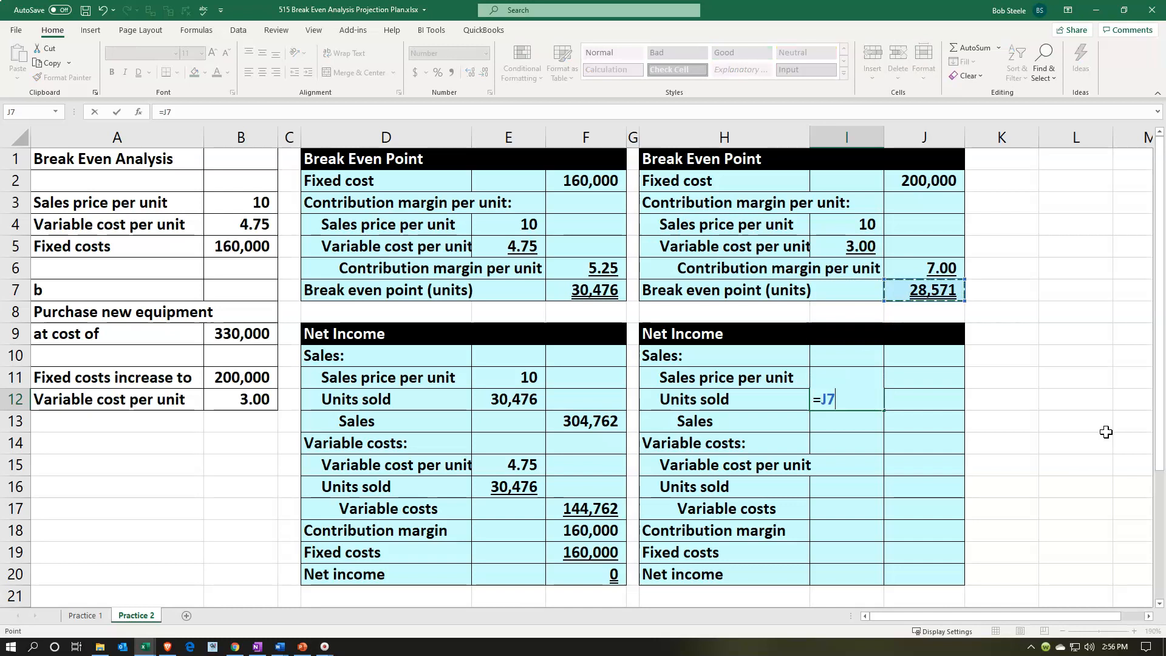
pyautogui.press('Return')
# Calculate sales in J13 as sales price per unit times units sold, I11*I12
pyautogui.press('Right')
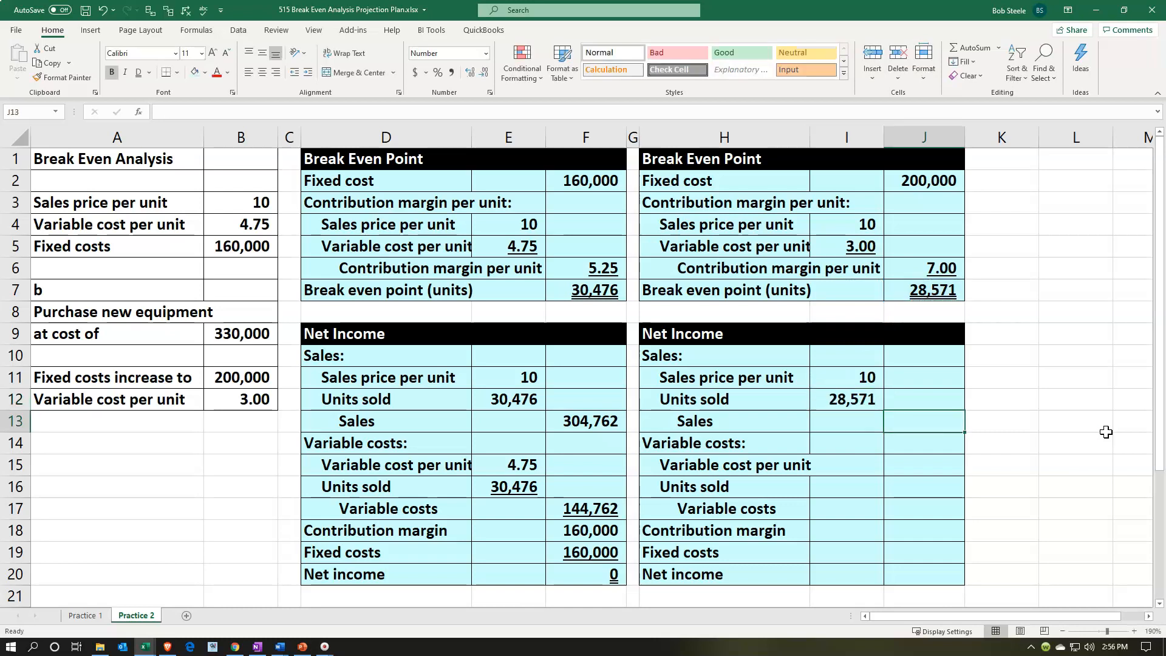
pyautogui.write('=')
pyautogui.press('Left')
pyautogui.press('Up')
pyautogui.press('Up')
pyautogui.write('*')
pyautogui.press('Left')
pyautogui.press('Up')
pyautogui.press('Return')
# Underline the units sold value in I12
pyautogui.press('Up')
pyautogui.press('Up')
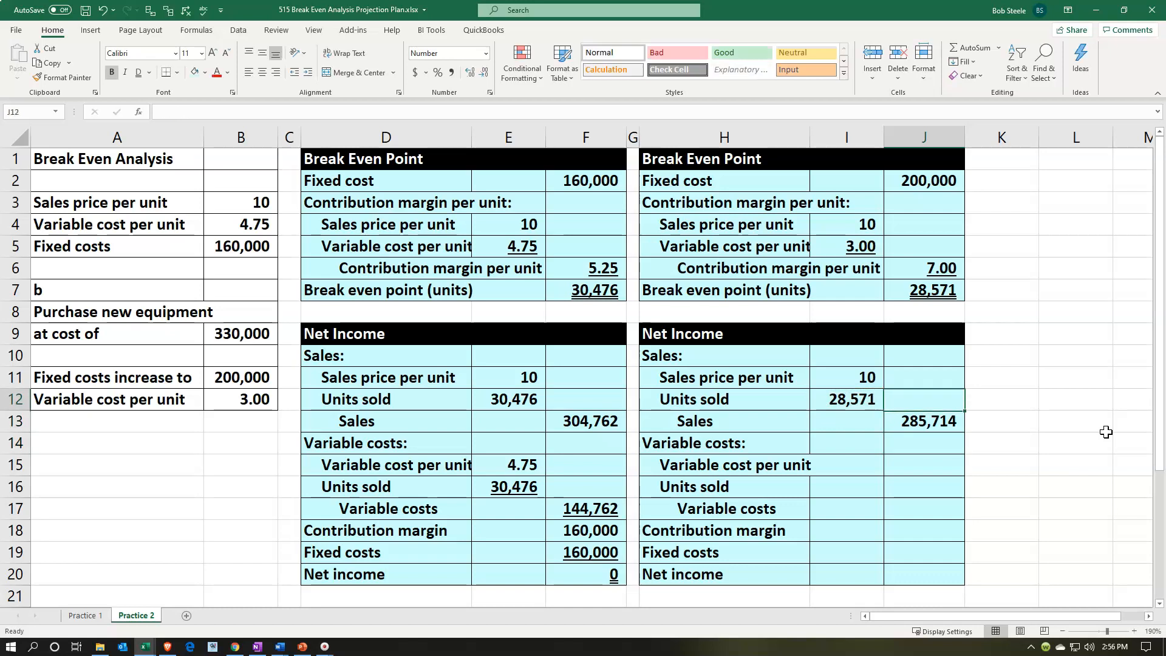
pyautogui.press('Left')
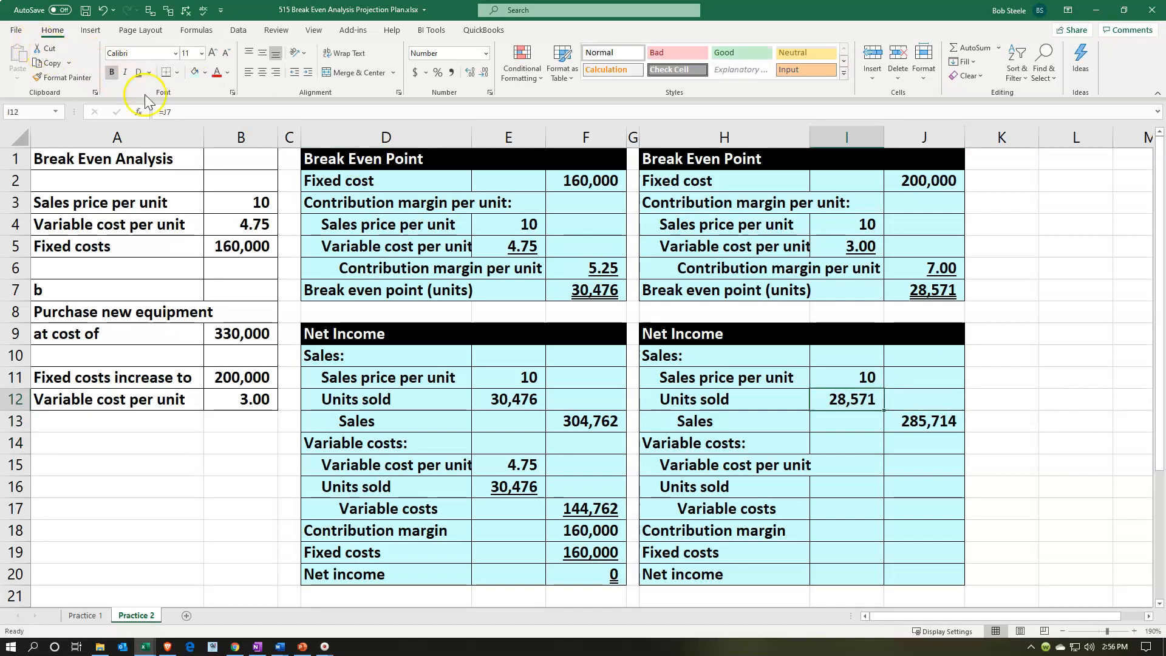
pyautogui.click(148, 72)
pyautogui.click(161, 88)
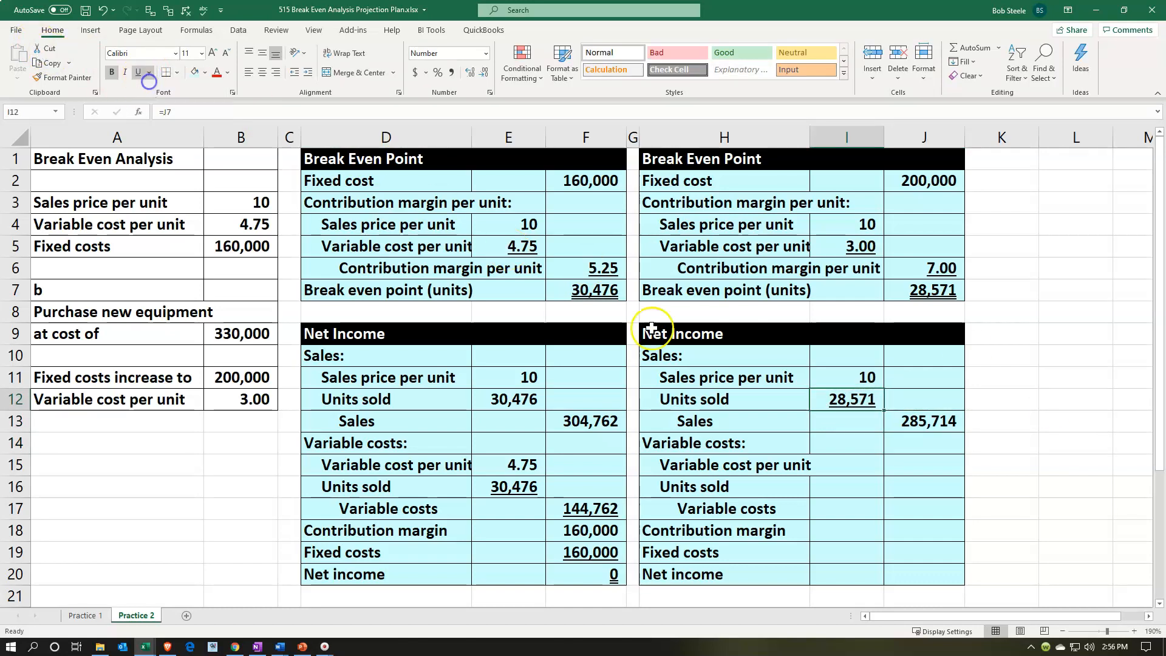
# Link the variable cost per unit in I15 to the planned variable cost in B12
pyautogui.click(857, 441)
pyautogui.press('Down')
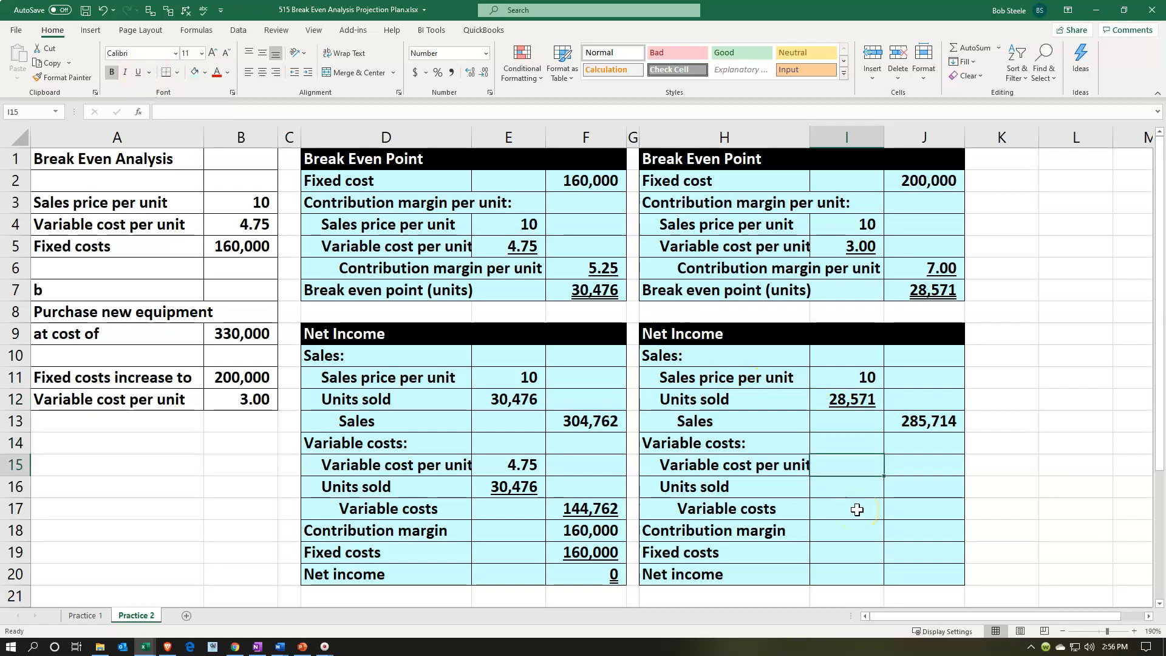
pyautogui.write('=')
pyautogui.press('Left')
pyautogui.press('Left')
pyautogui.press('Left')
pyautogui.press('Left')
pyautogui.press('Left')
pyautogui.press('Left')
pyautogui.press('Left')
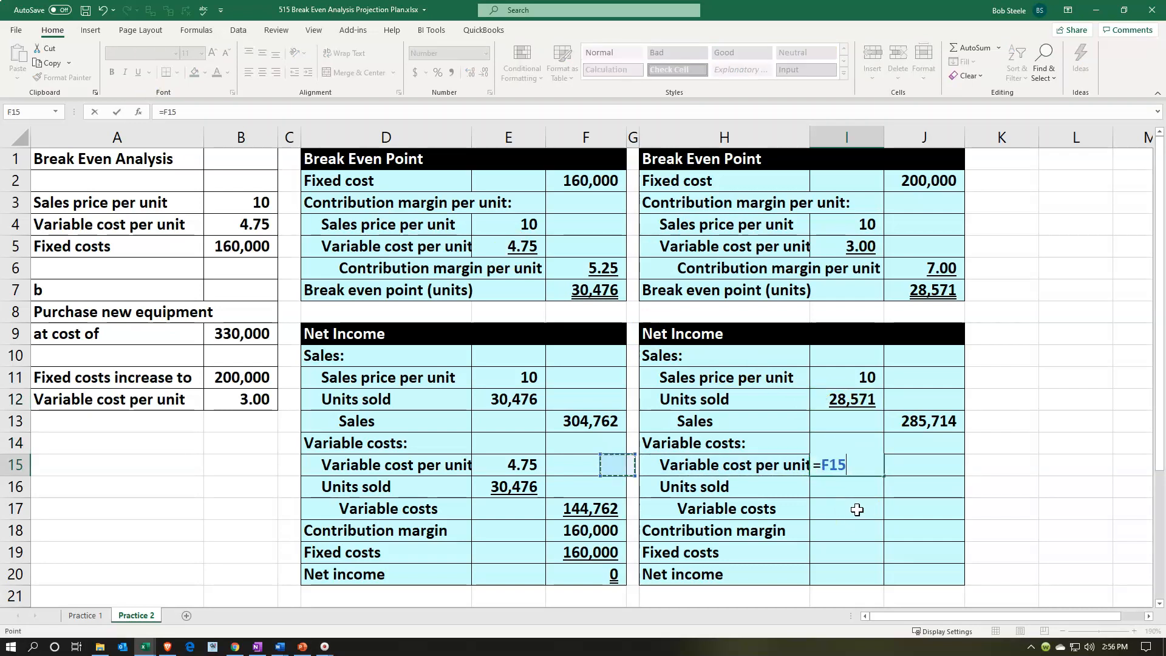
pyautogui.press('Up')
pyautogui.press('Up')
pyautogui.press('Up')
pyautogui.press('Return')
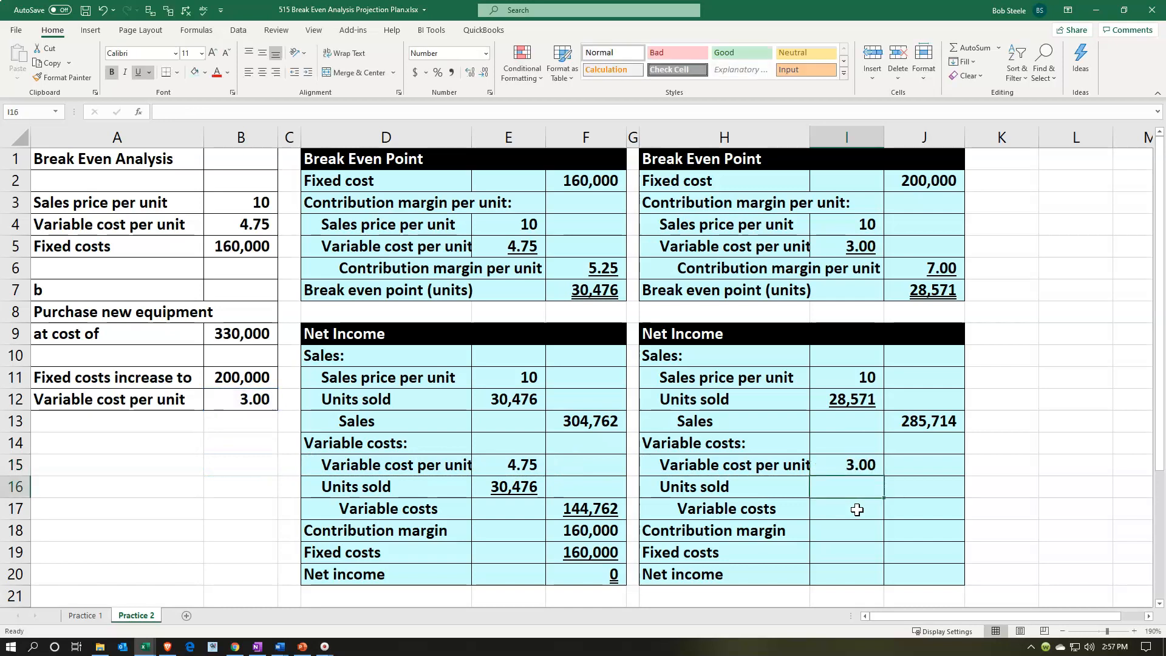
# Link the variable costs section's units sold in I16 to I12
pyautogui.write('=')
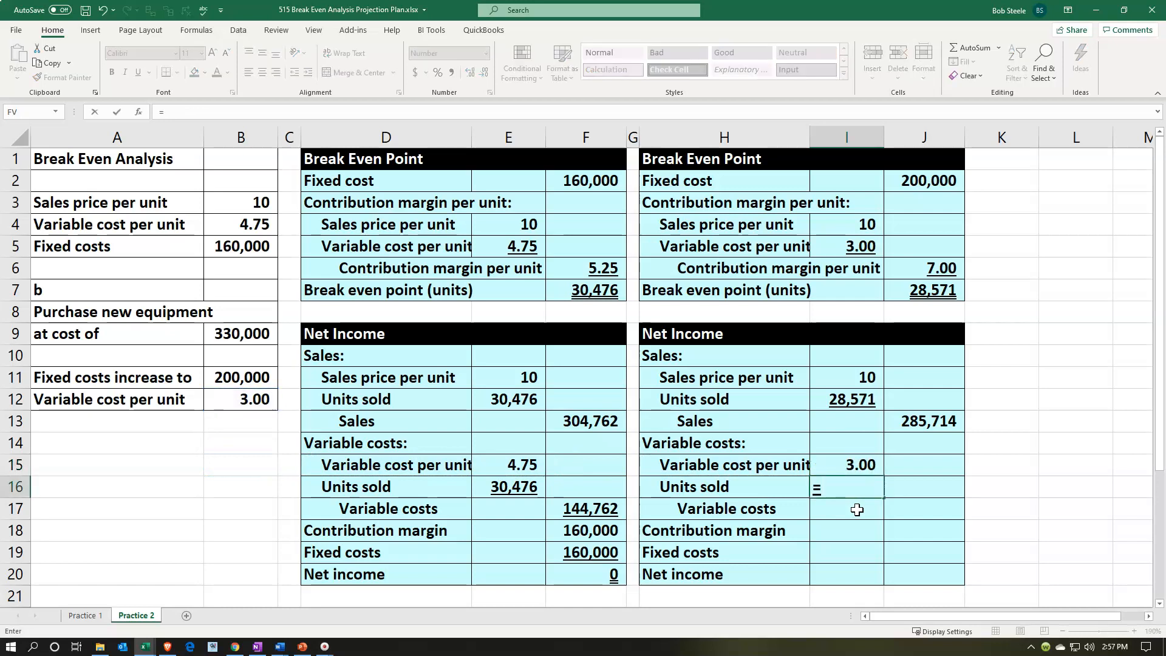
pyautogui.press('Up')
pyautogui.press('Up')
pyautogui.press('Up')
pyautogui.press('Up')
pyautogui.press('Return')
# Calculate variable costs in J17 as variable cost per unit times units sold, I15*I16
pyautogui.press('Right')
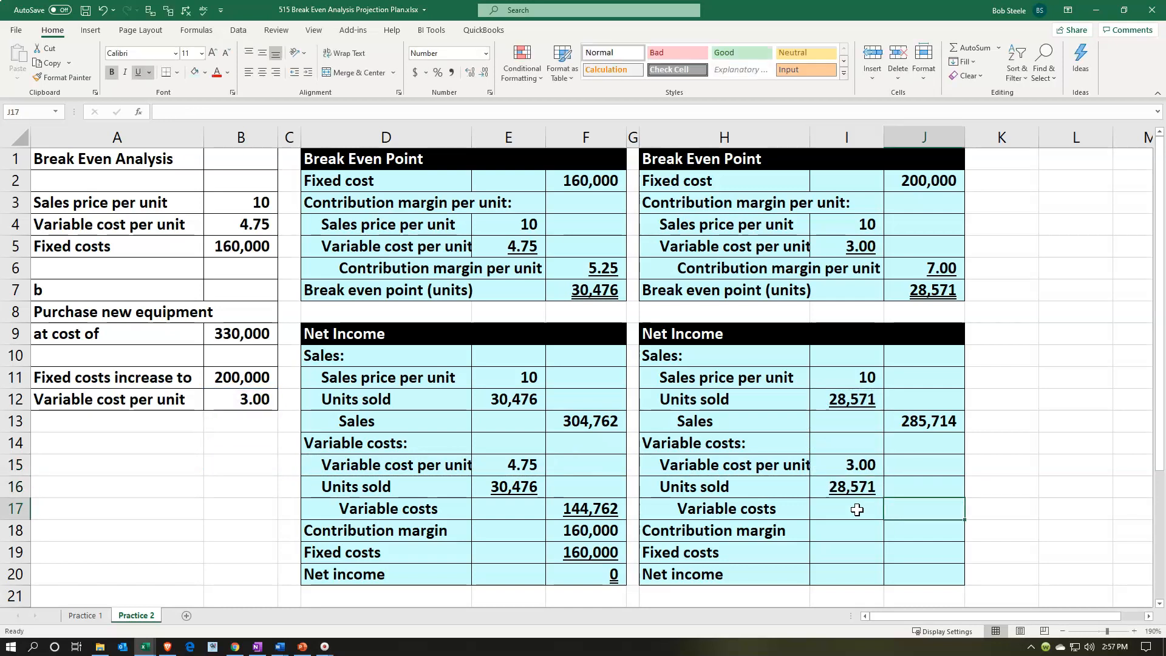
pyautogui.write('=')
pyautogui.press('Left')
pyautogui.press('Up')
pyautogui.press('Up')
pyautogui.write('*')
pyautogui.press('Left')
pyautogui.press('Up')
pyautogui.press('Return')
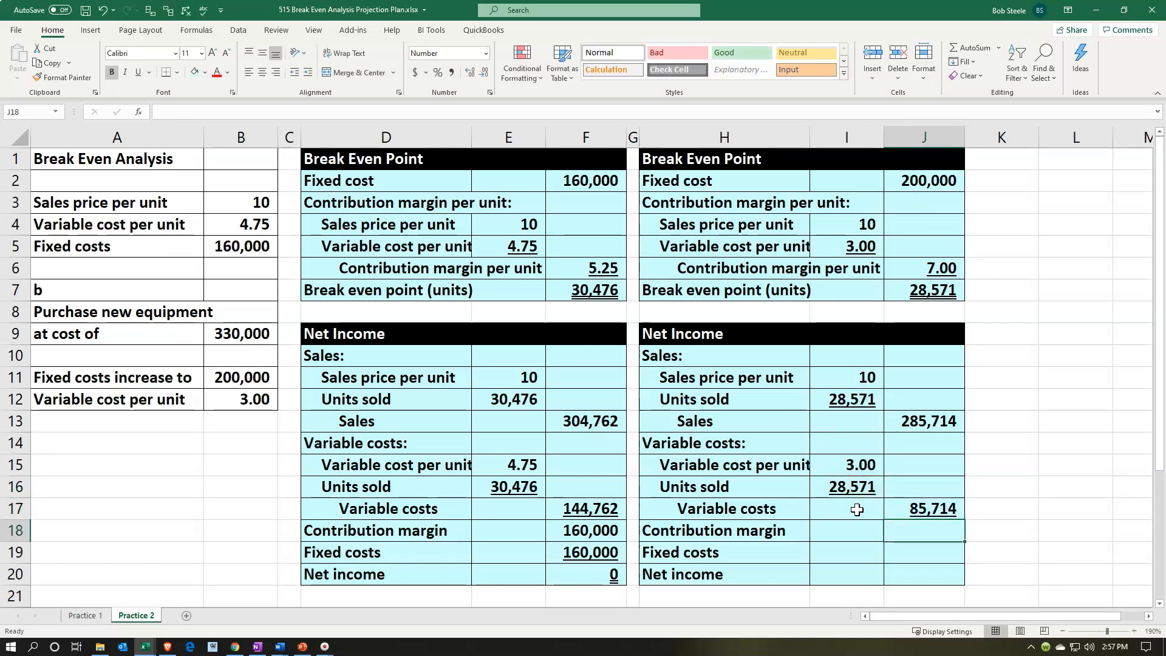
# Calculate the contribution margin in J18 as sales minus variable costs, J13-J17
pyautogui.write('=')
pyautogui.press('Up')
pyautogui.press('Up')
pyautogui.press('Up')
pyautogui.press('Up')
pyautogui.press('Up')
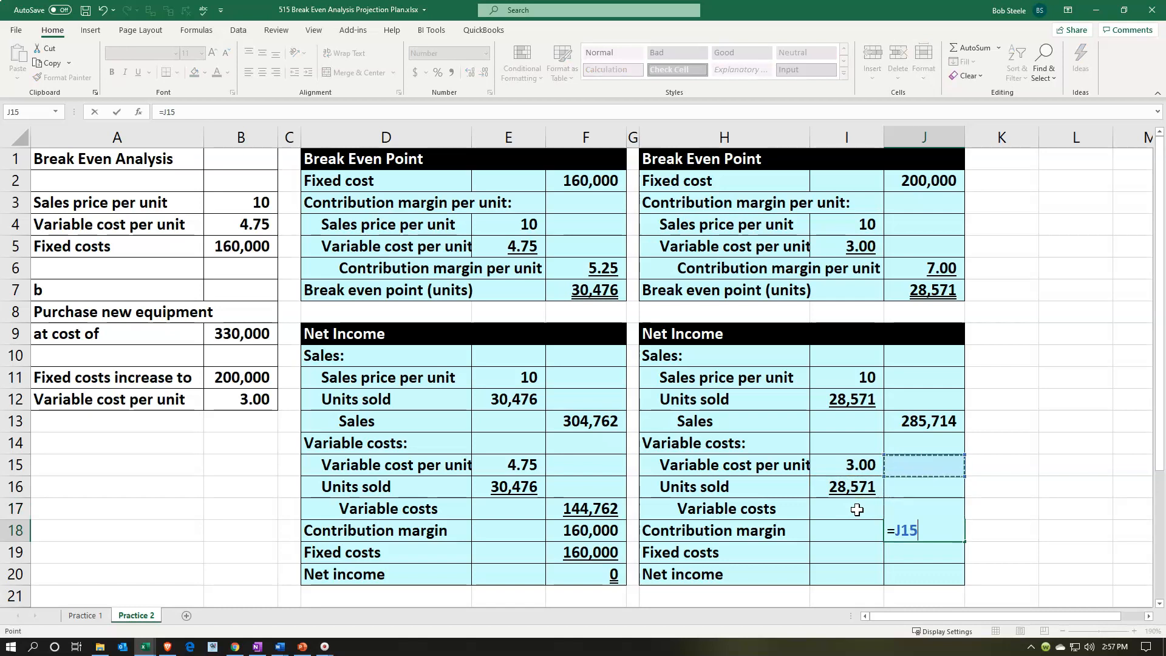
pyautogui.write('-')
pyautogui.press('Up')
pyautogui.press('Return')
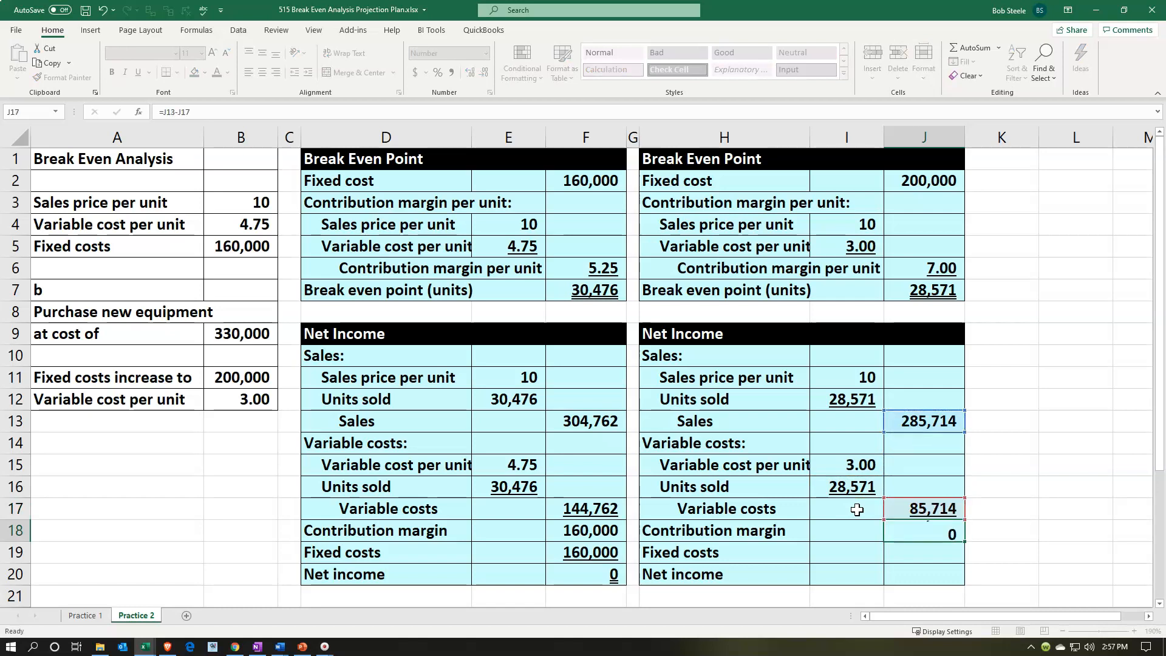
# Link the fixed costs in J19 to the increased fixed costs in B11
pyautogui.write('=')
pyautogui.press('Left')
pyautogui.press('Left')
pyautogui.press('Left')
pyautogui.press('Left')
pyautogui.press('Left')
pyautogui.press('Left')
pyautogui.press('Left')
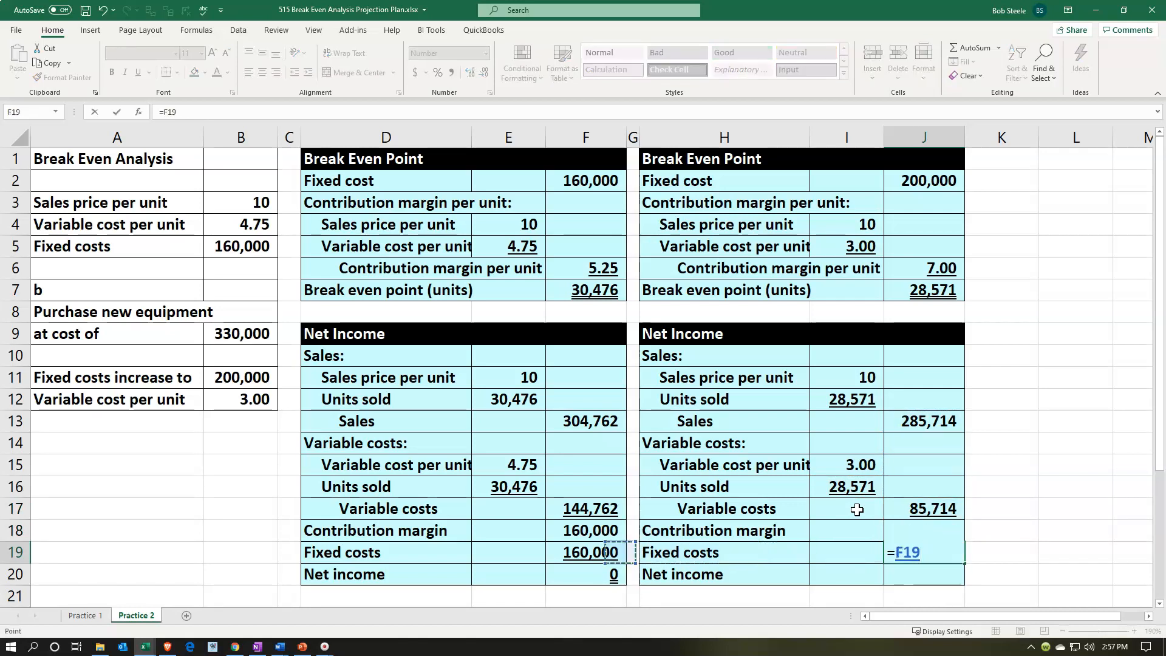
pyautogui.press('Up')
pyautogui.press('Up')
pyautogui.press('Up')
pyautogui.press('Up')
pyautogui.press('Up')
pyautogui.press('Up')
pyautogui.press('Up')
pyautogui.press('Up')
pyautogui.press('Left')
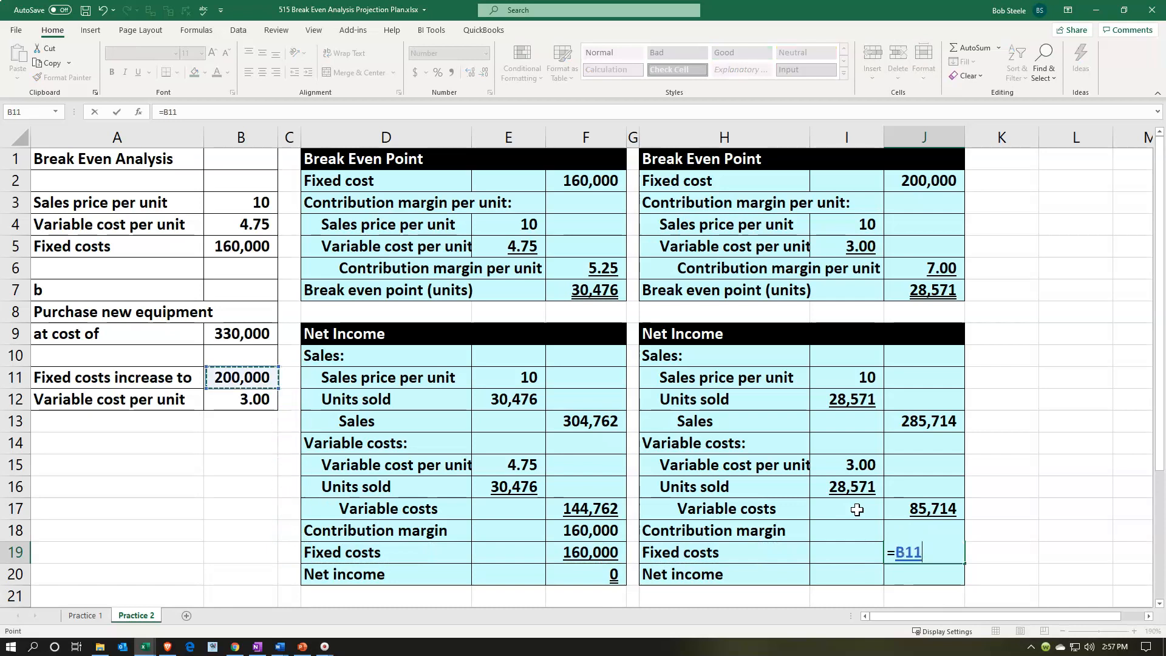
pyautogui.press('Return')
# Calculate net income in J20 as contribution margin minus fixed costs, J18-J19
pyautogui.write('=')
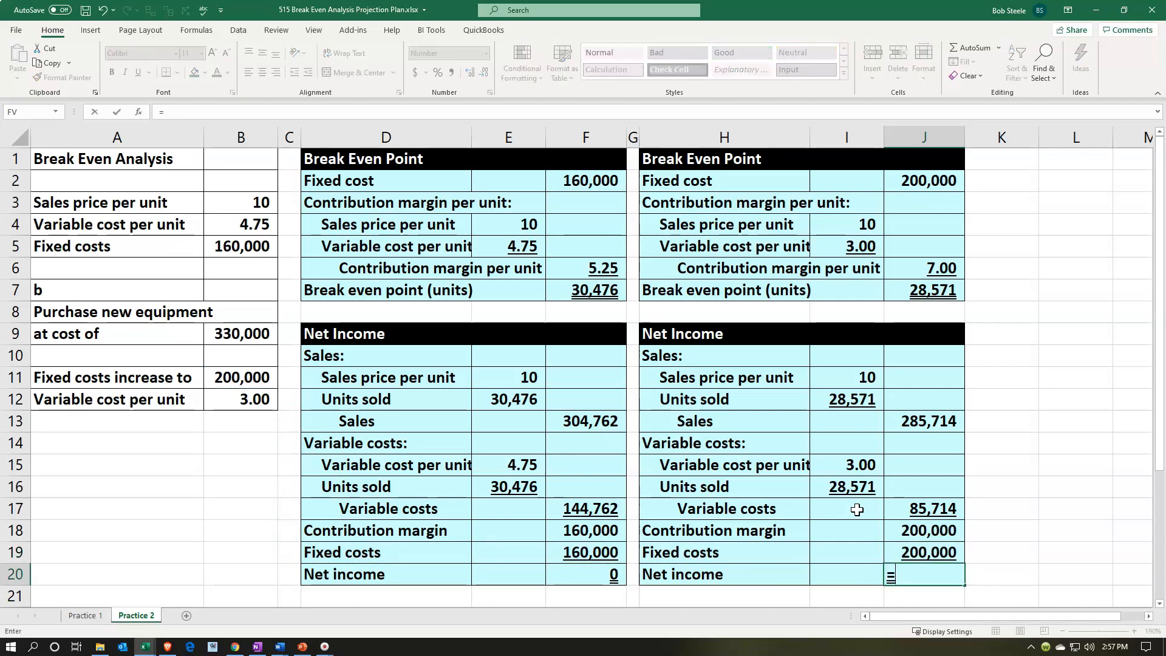
pyautogui.press('Up')
pyautogui.press('Up')
pyautogui.write('-')
pyautogui.press('Up')
pyautogui.press('Return')
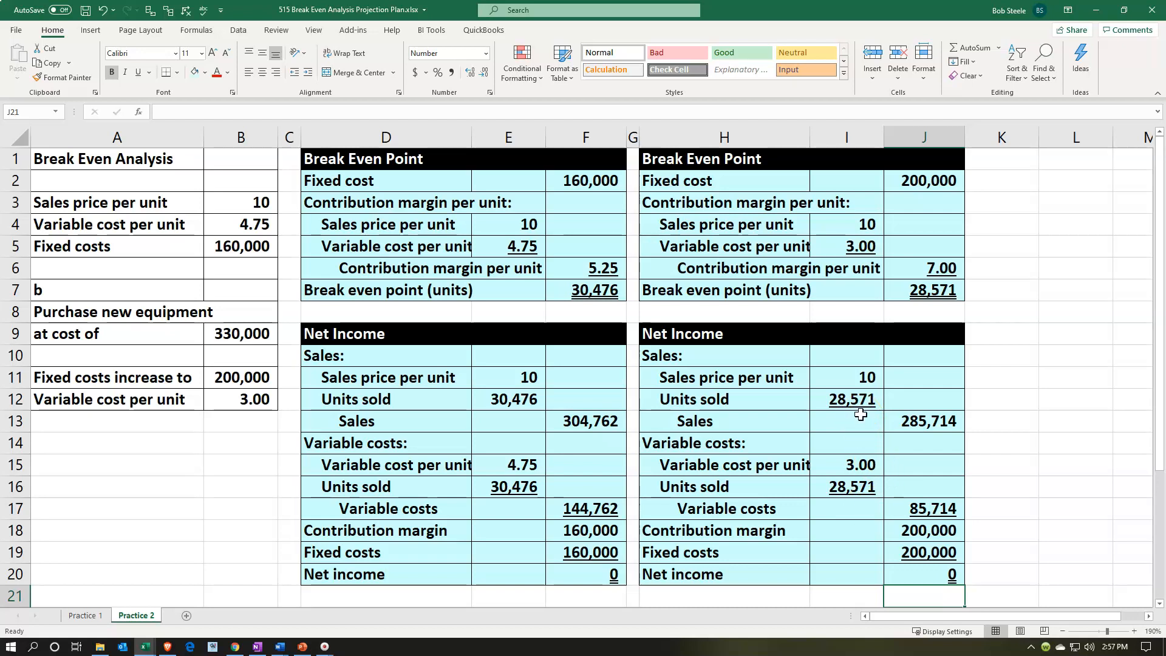
# Clear all values and formulas from I11:J20 in the second net income table
pyautogui.moveTo(852, 380)
pyautogui.mouseDown()
pyautogui.moveTo(899, 465)
pyautogui.moveTo(913, 569)
pyautogui.mouseUp()
pyautogui.press('Delete')
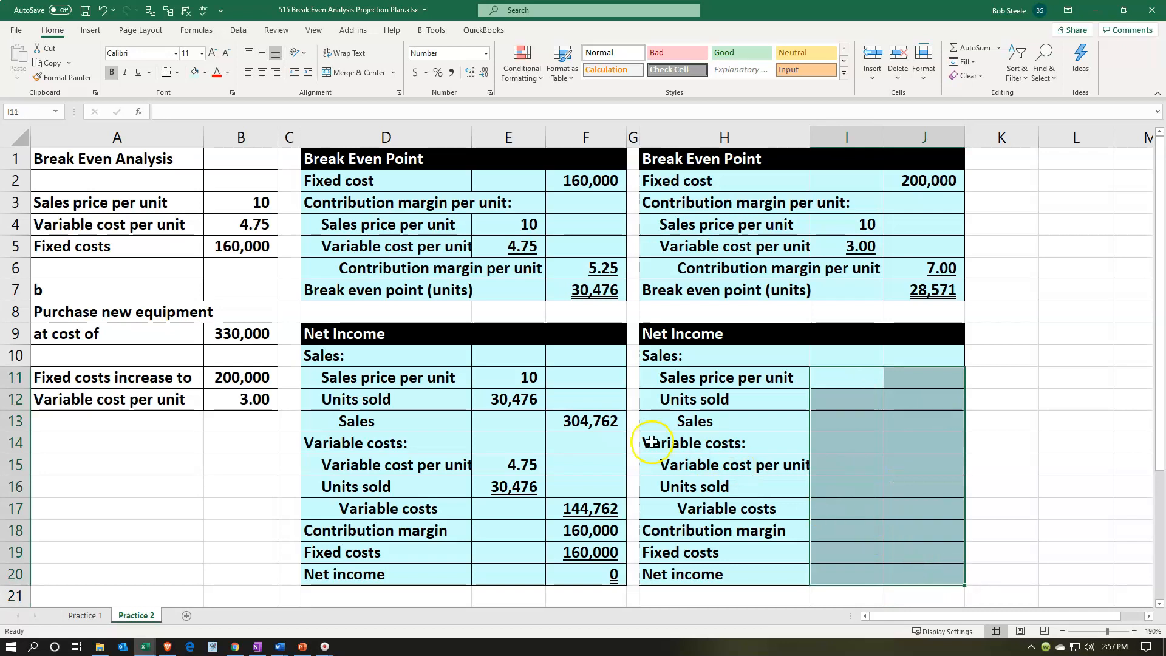
# Make the B3 reference in E11 absolute ($B$3) and check the units sold formula in E12, keeping it relative
pyautogui.click(511, 381)
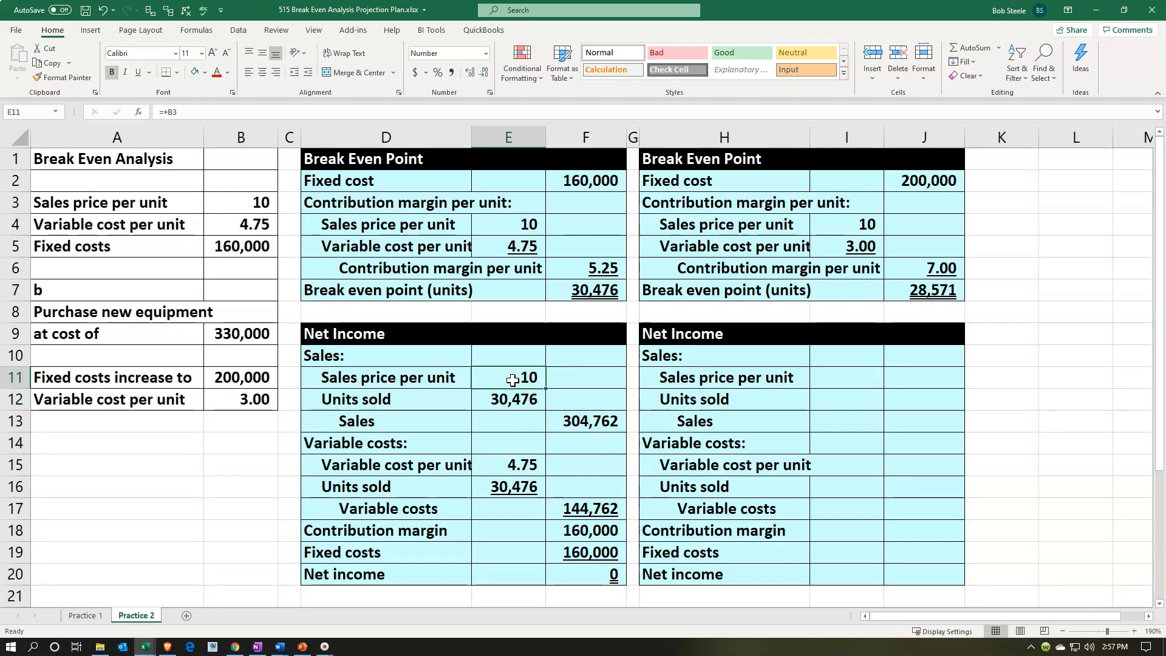
pyautogui.doubleClick(513, 380)
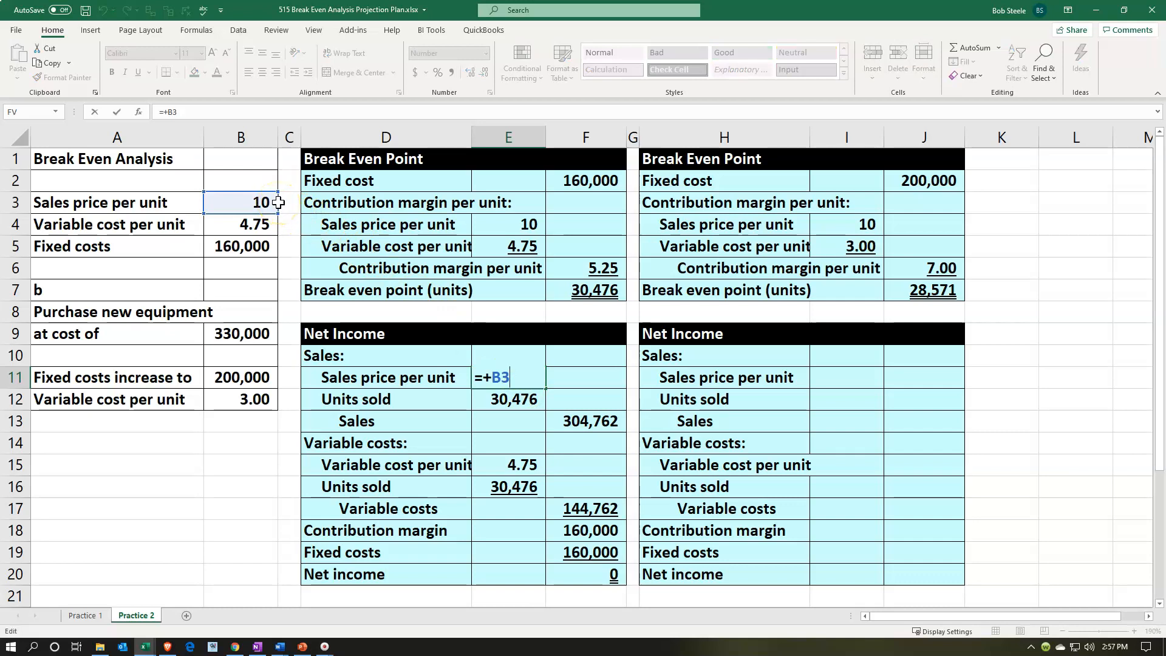
pyautogui.press('F4')
pyautogui.press('Return')
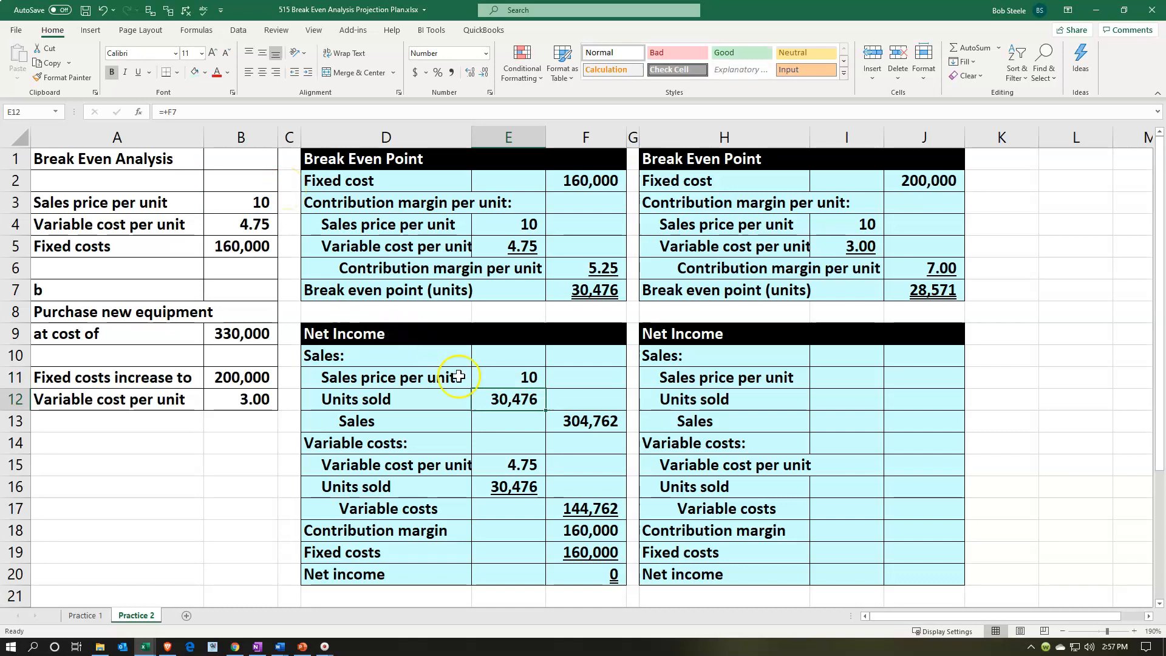
pyautogui.doubleClick(486, 401)
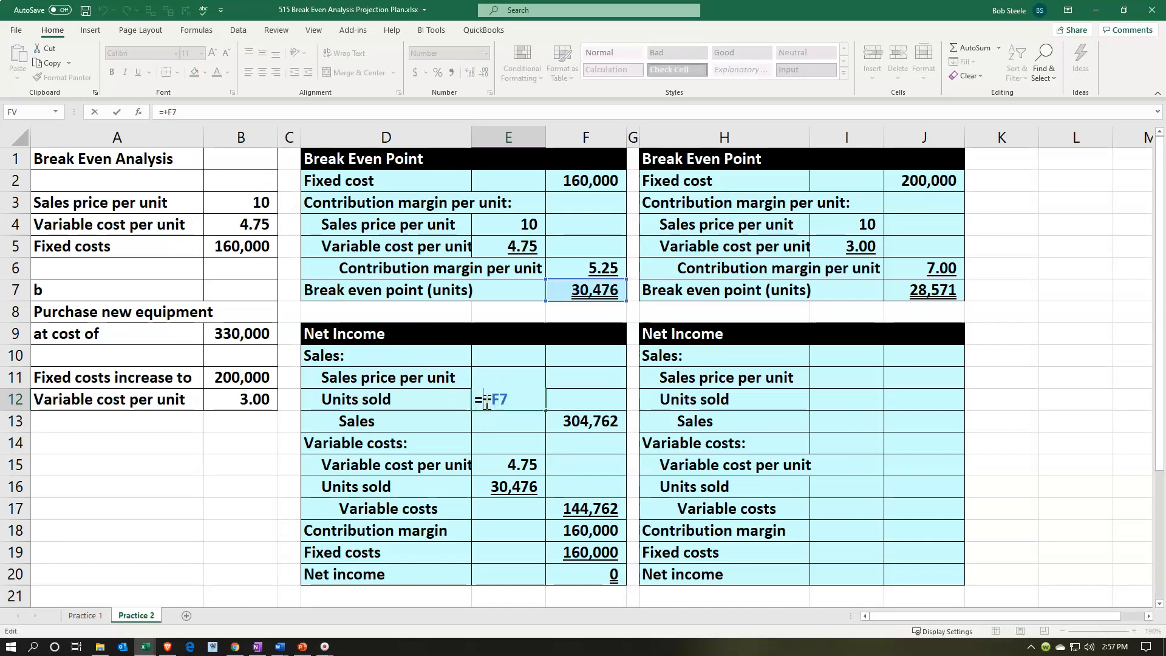
pyautogui.press('Return')
# Make the B4 reference in E15 absolute ($B$4) and check the units sold formula in E16, keeping it relative
pyautogui.doubleClick(519, 467)
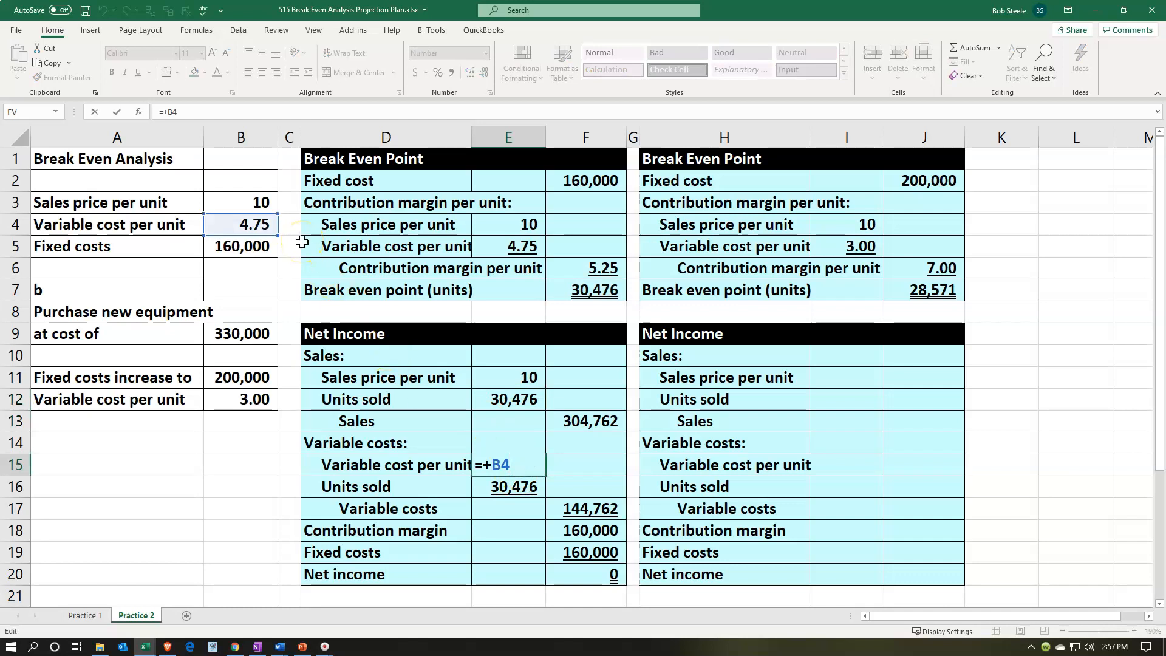
pyautogui.press('F4')
pyautogui.press('Return')
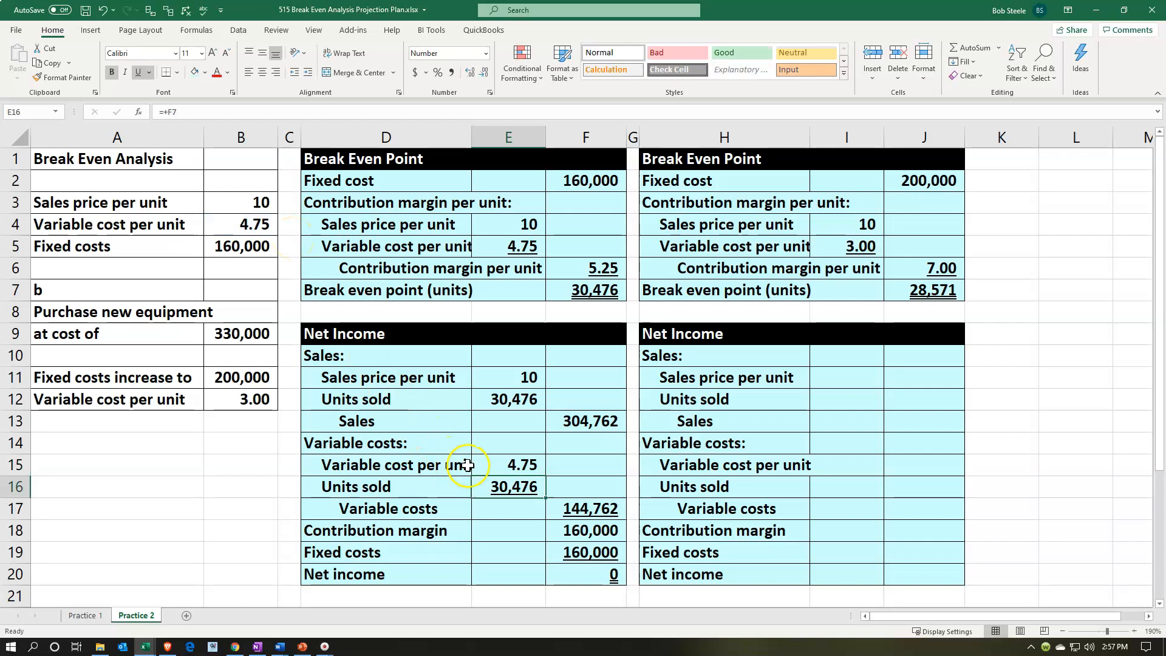
pyautogui.doubleClick(541, 486)
pyautogui.press('Return')
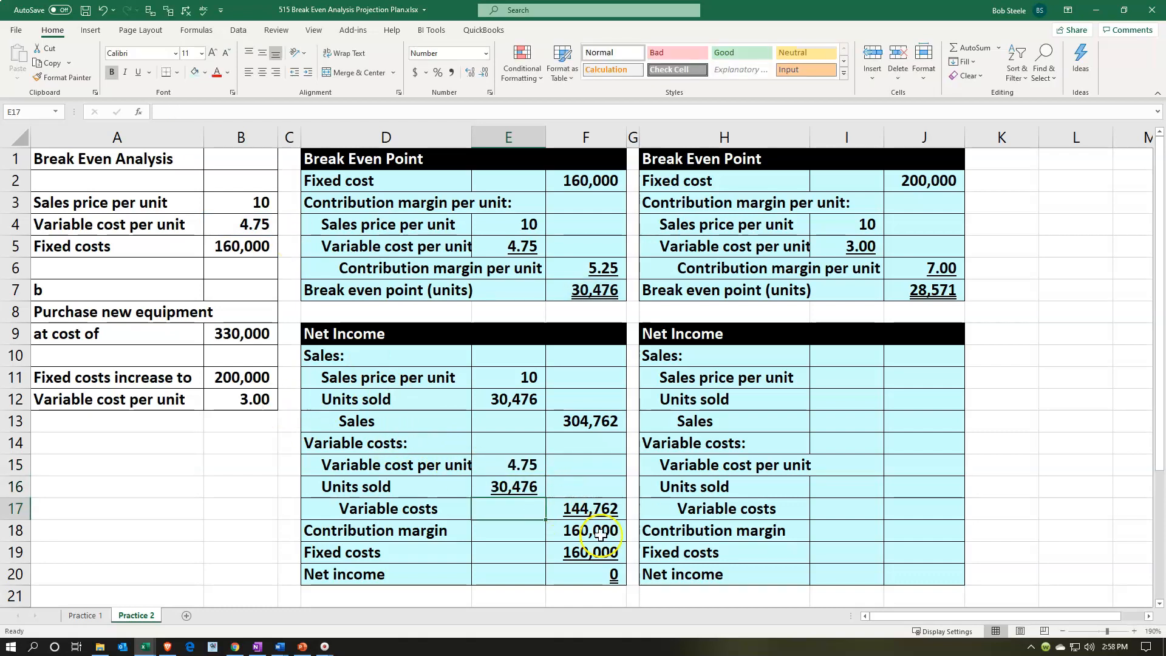
# Make the B5 reference in the fixed costs cell F19 absolute ($B$5)
pyautogui.doubleClick(596, 557)
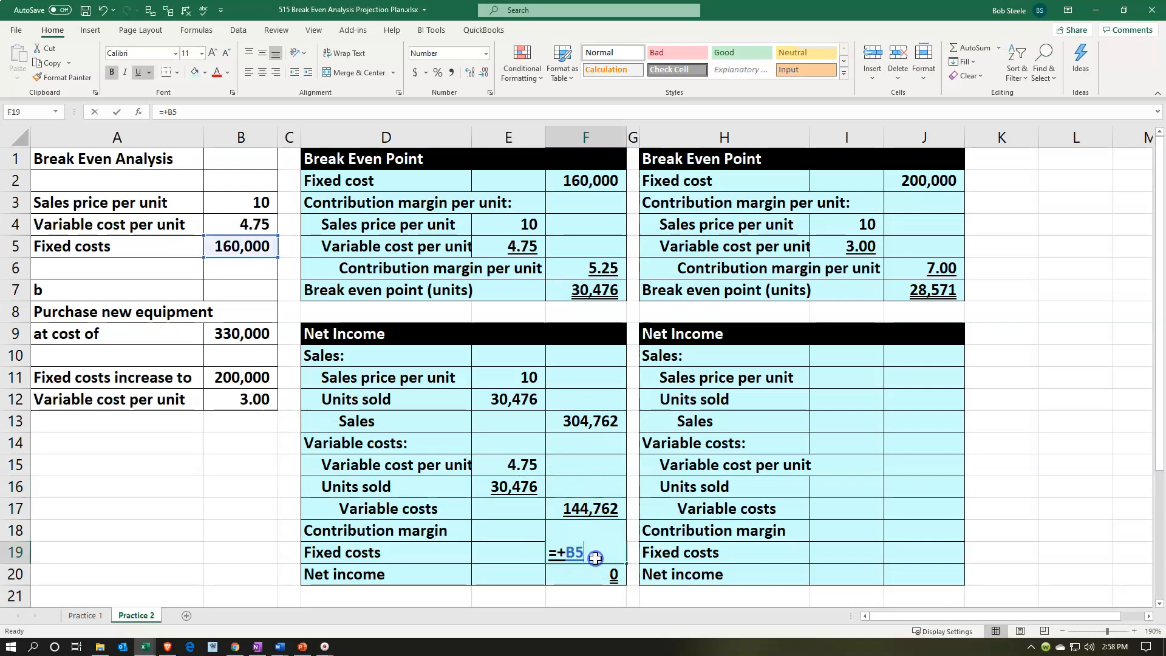
pyautogui.press('F4')
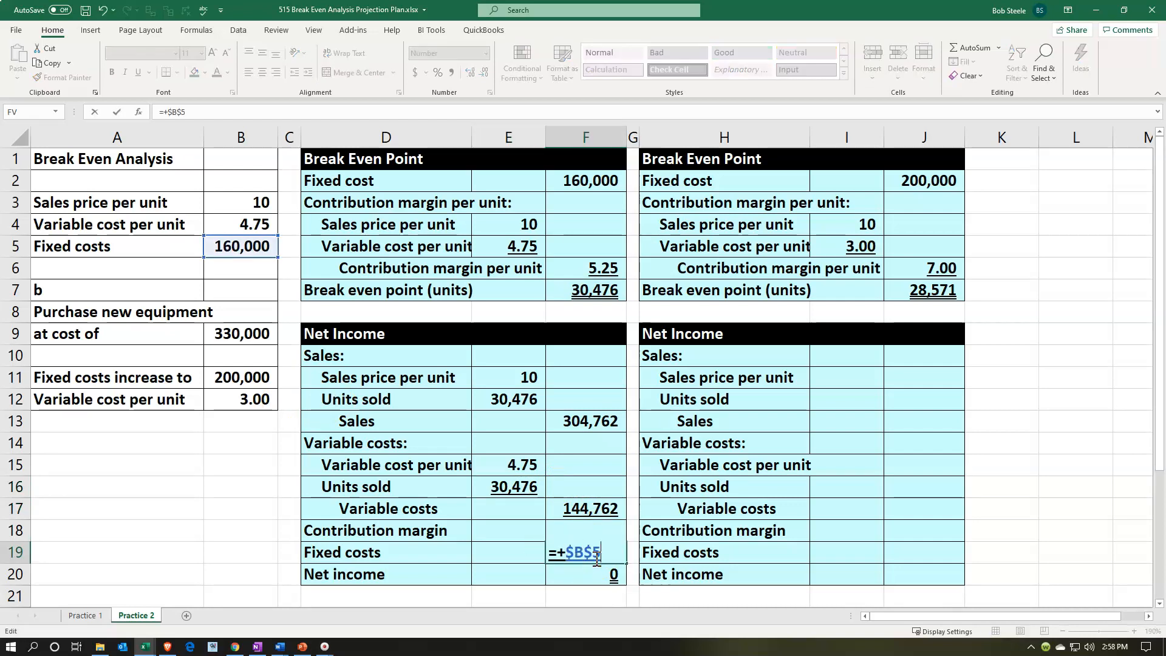
pyautogui.press('Return')
# Copy the first net income table's formulas in E10:F20 to the second table starting at I10
pyautogui.moveTo(506, 347); pyautogui.dragTo(613, 569)
pyautogui.hotkey('ctrl', 'c')
pyautogui.click(858, 360)
pyautogui.hotkey('ctrl', 'v')
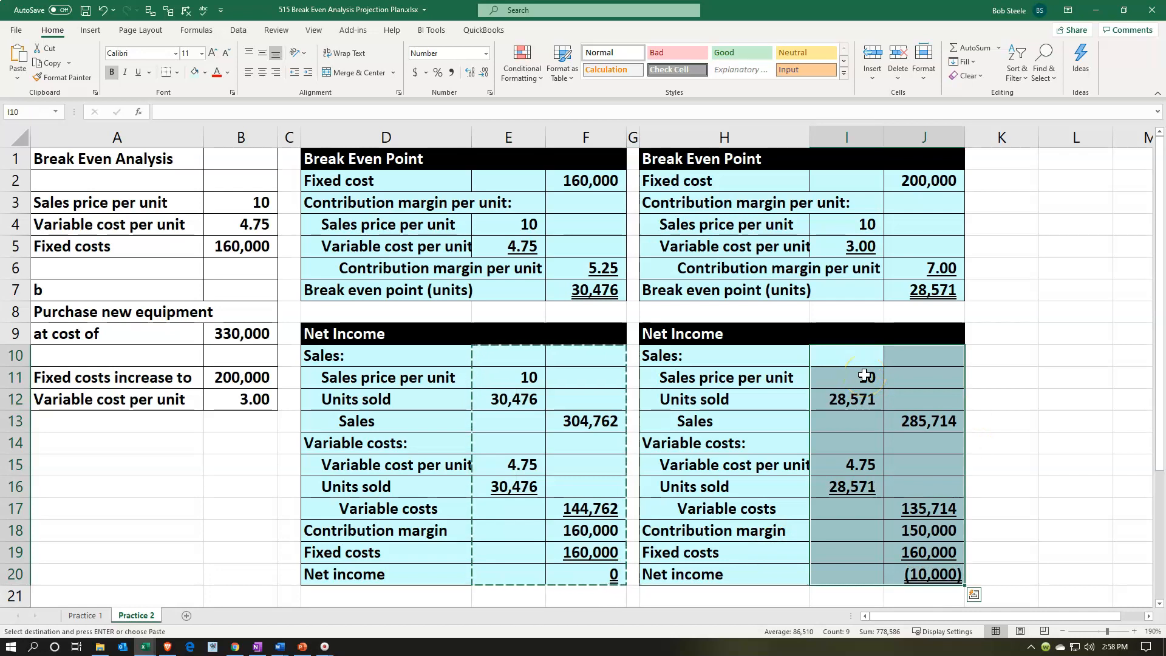
# Check which cells the copied formulas in I11, I12 and I15 refer to
pyautogui.doubleClick(863, 375)
pyautogui.press('Return')
pyautogui.doubleClick(854, 398)
pyautogui.press('Return')
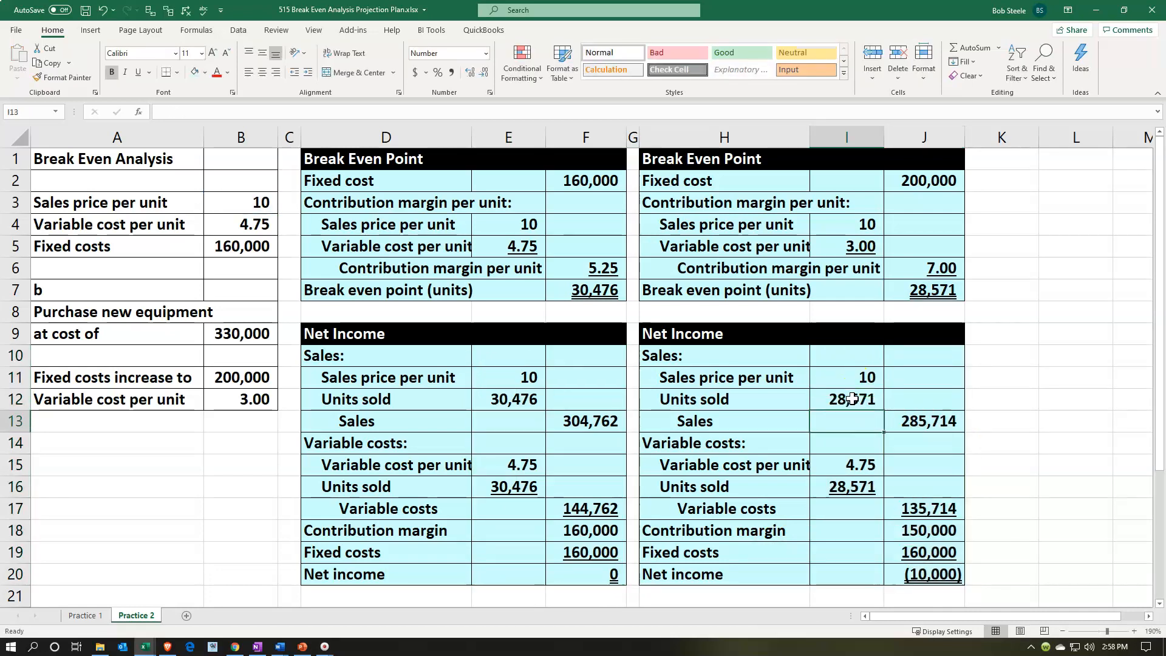
pyautogui.doubleClick(857, 465)
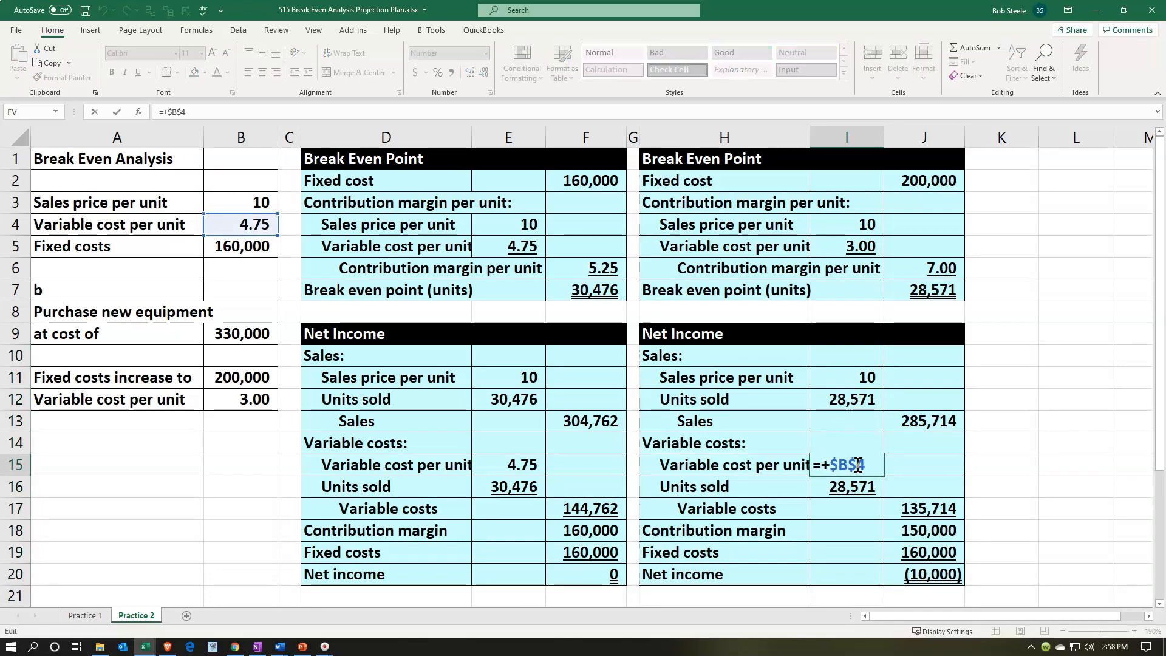
pyautogui.press('Escape')
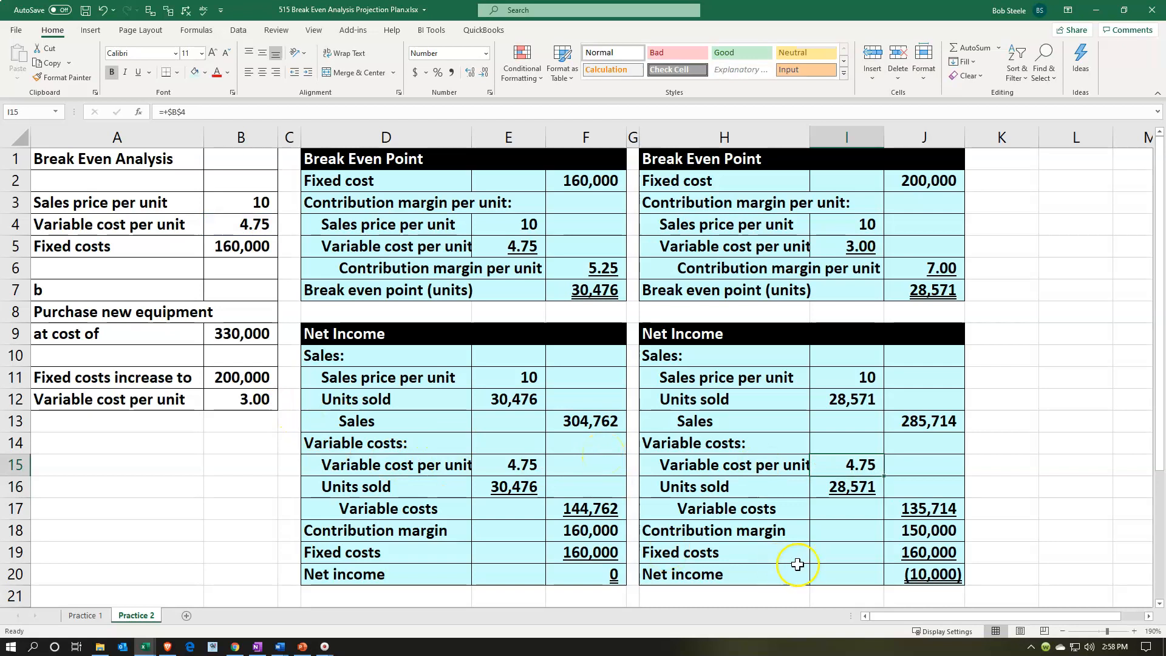
# Replace the copied variable cost per unit formula in I15 with a link to B12
pyautogui.write('=')
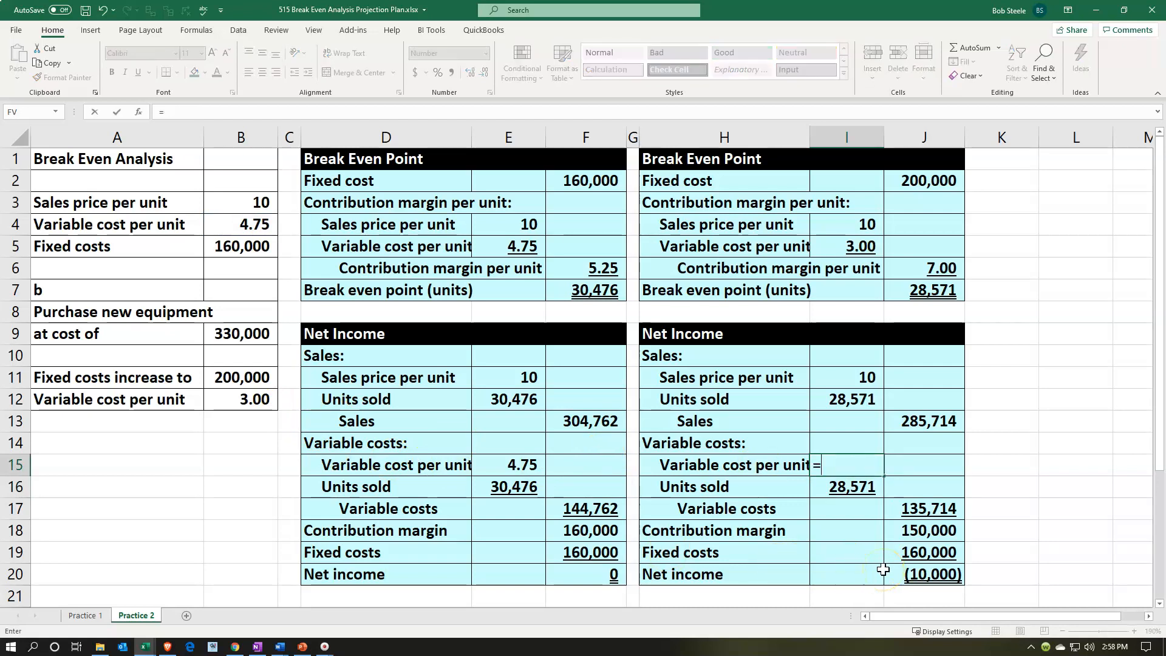
pyautogui.press('Left')
pyautogui.press('Left')
pyautogui.press('Left')
pyautogui.press('Left')
pyautogui.press('Left')
pyautogui.press('Left')
pyautogui.press('Up')
pyautogui.press('Up')
pyautogui.press('Up')
pyautogui.press('Left')
pyautogui.press('Return')
pyautogui.click(864, 491)
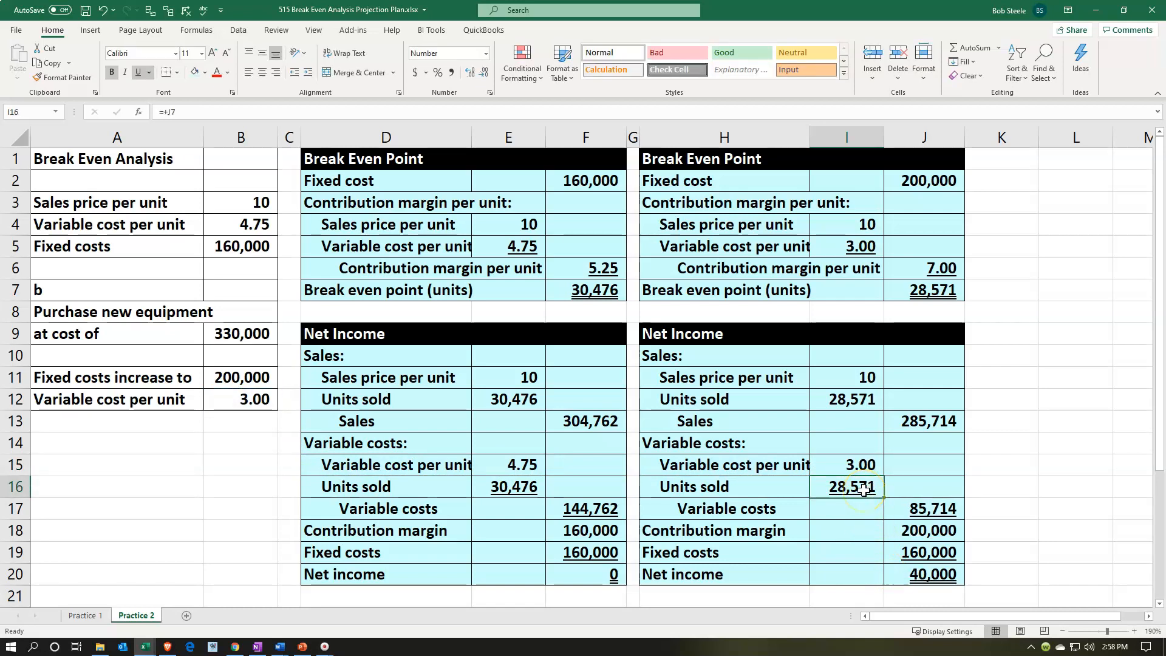
# Replace the copied fixed costs formula in J19 of the second net income table with a link to the increased fixed costs in B11
pyautogui.click(908, 550)
pyautogui.doubleClick(908, 549)
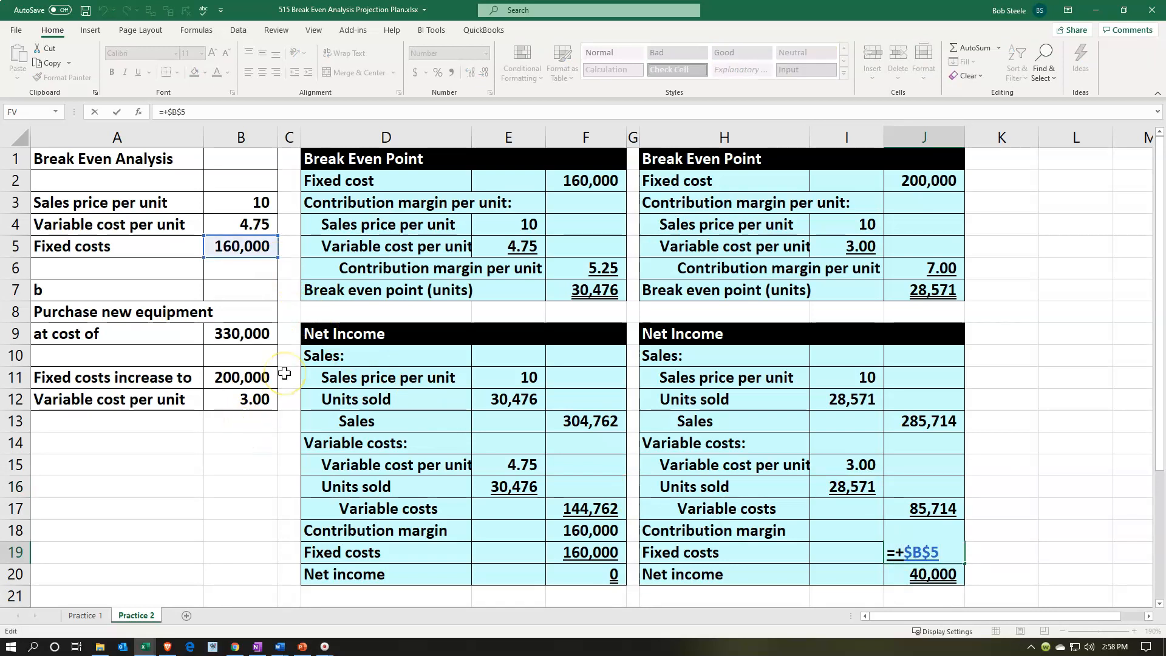
pyautogui.press('Return')
pyautogui.press('Up')
pyautogui.press('Delete')
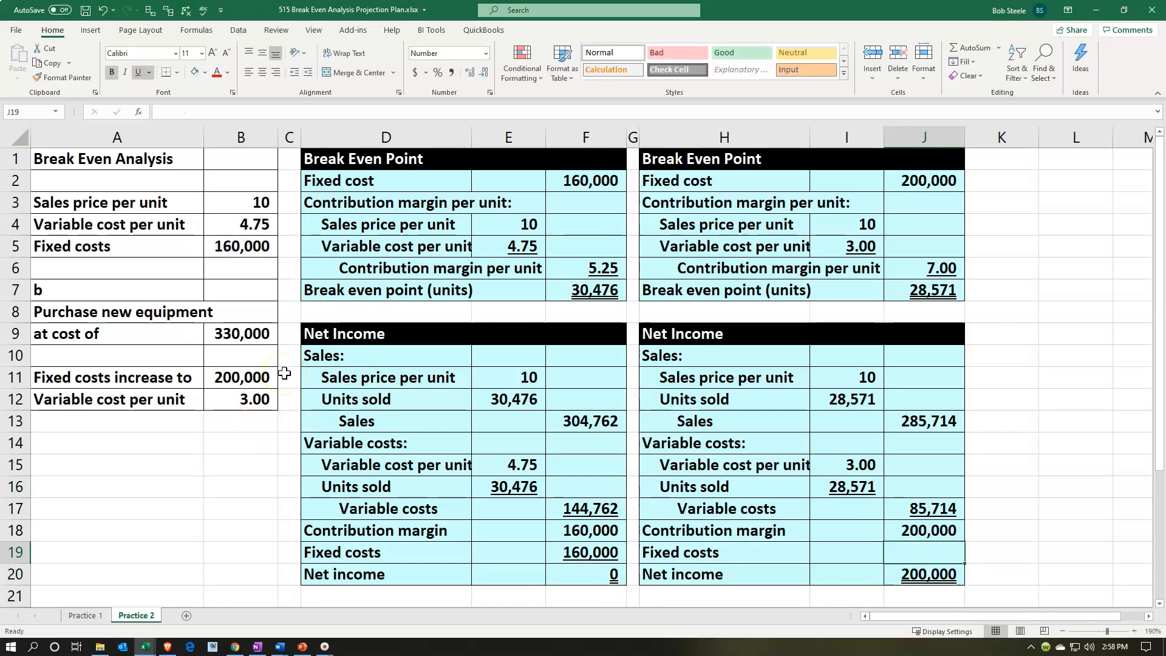
pyautogui.write('=')
pyautogui.press('Left')
pyautogui.press('Left')
pyautogui.press('Left')
pyautogui.press('Left')
pyautogui.press('Left')
pyautogui.press('Left')
pyautogui.press('Left')
pyautogui.press('Up')
pyautogui.press('Up')
pyautogui.press('Up')
pyautogui.press('Up')
pyautogui.press('Up')
pyautogui.press('Up')
pyautogui.press('Up')
pyautogui.press('Up')
pyautogui.press('Left')
pyautogui.press('Return')
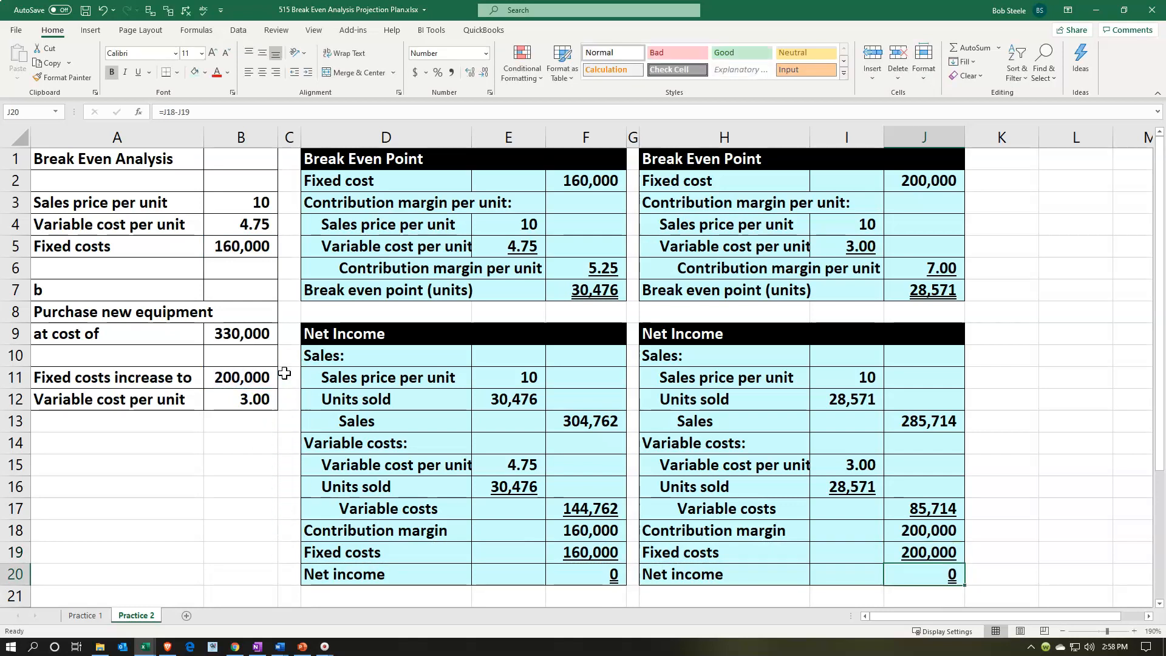
pyautogui.click(1001, 403)
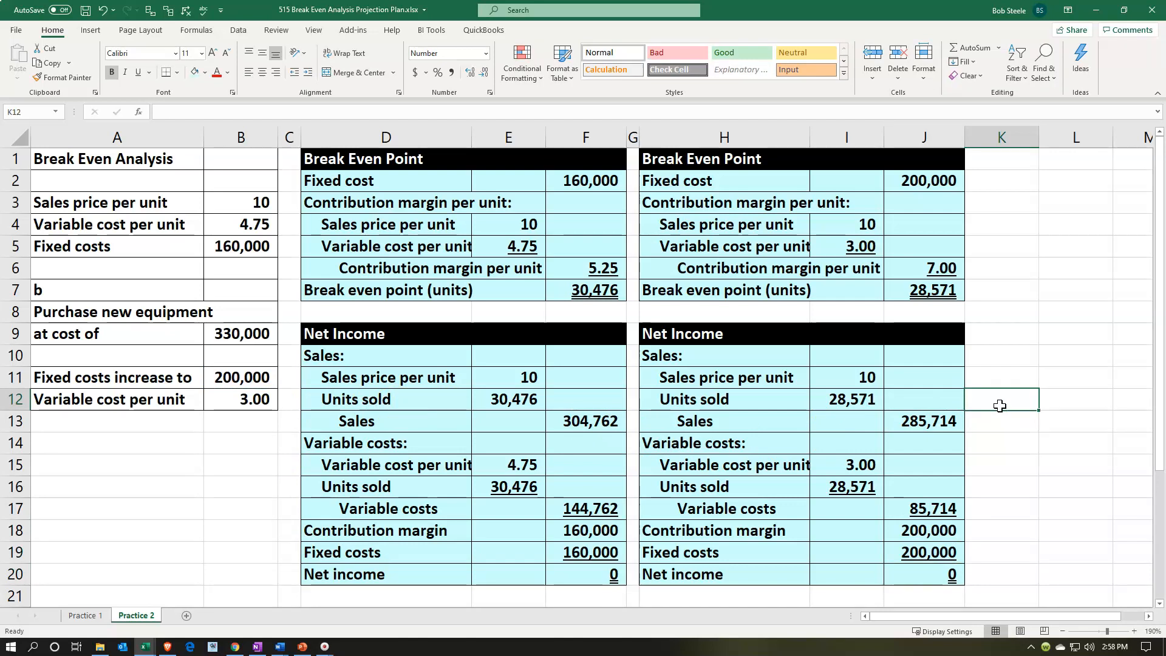